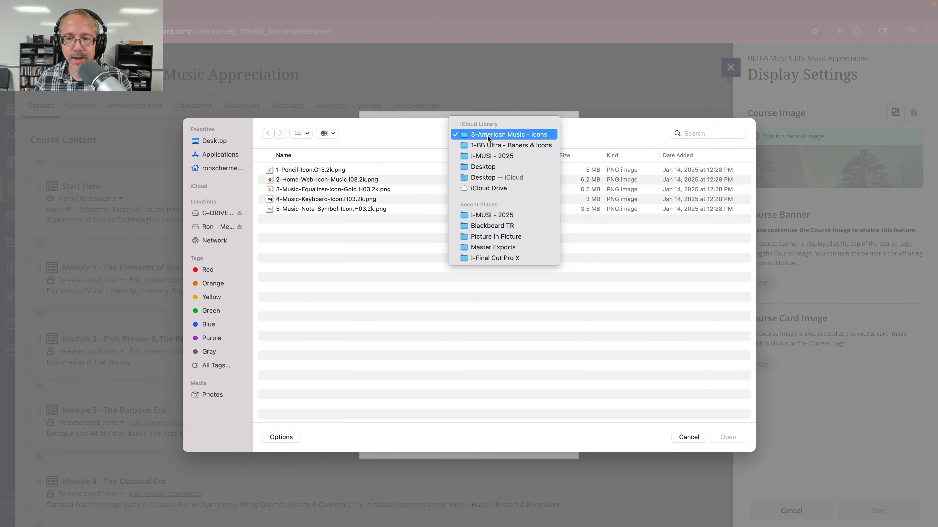
Choose !-Home-Page-Music-Splash-Color.jpeg from the Blackboard TR folder as the course image and continue to cropping.
left_click(509, 226)
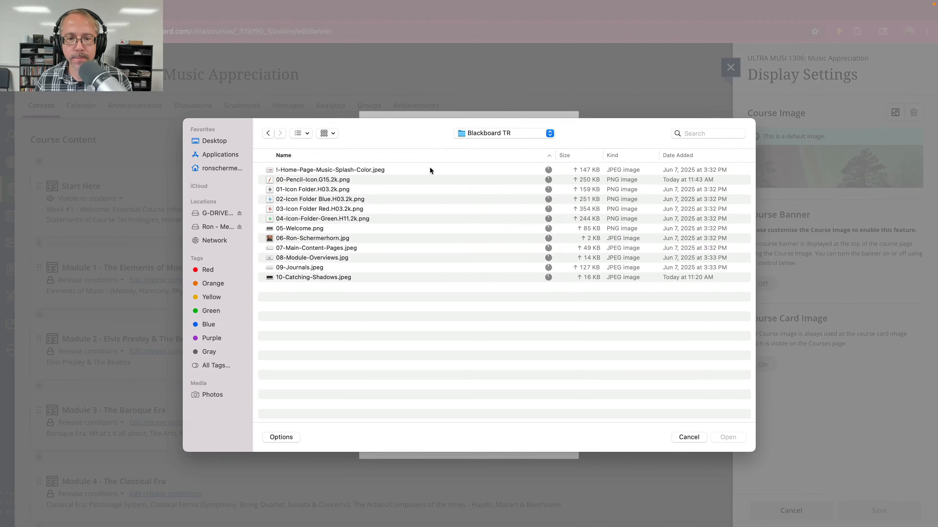
left_click(340, 170)
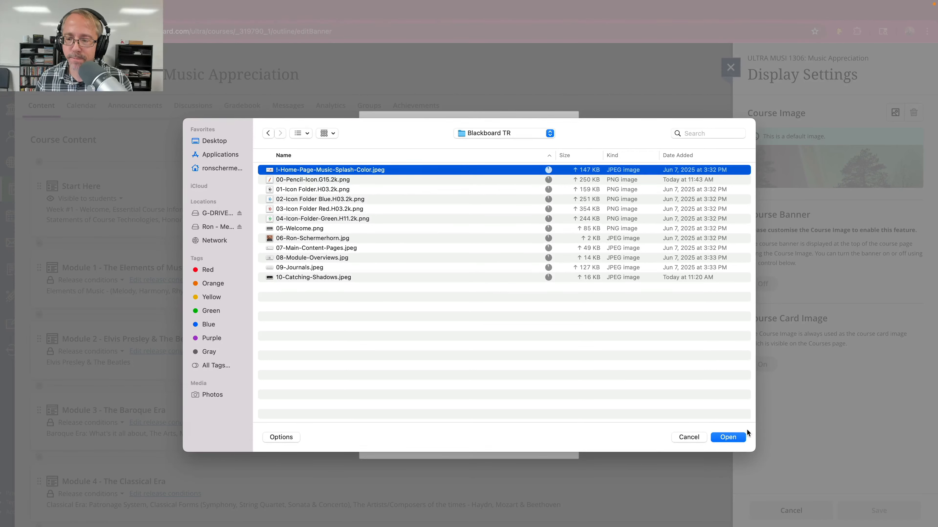
left_click(727, 438)
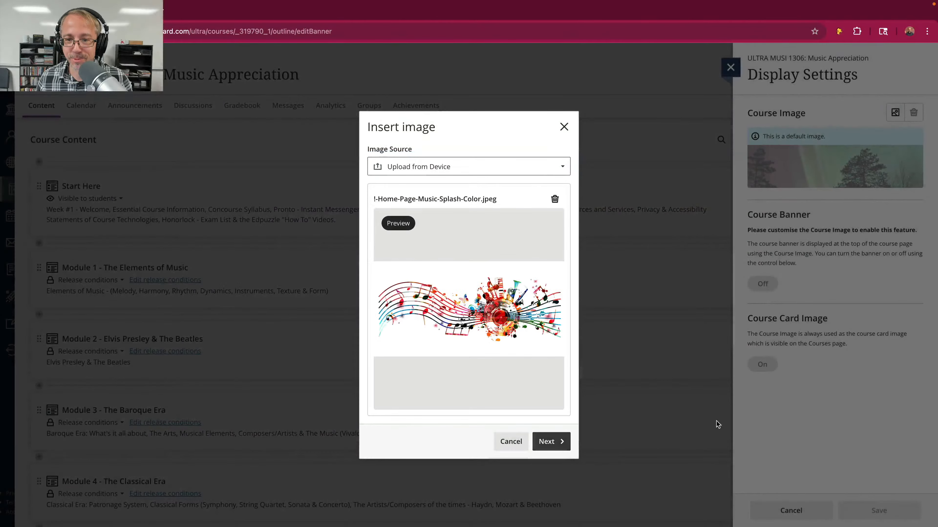
left_click(545, 437)
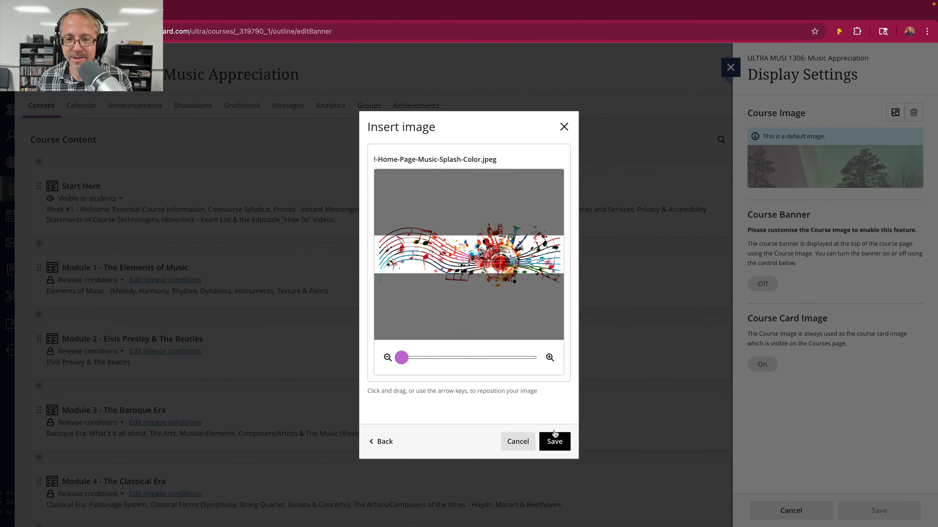
Shift the banner image slightly downward within the crop area, then save the image and the display settings.
left_click_drag(494, 260, 496, 277)
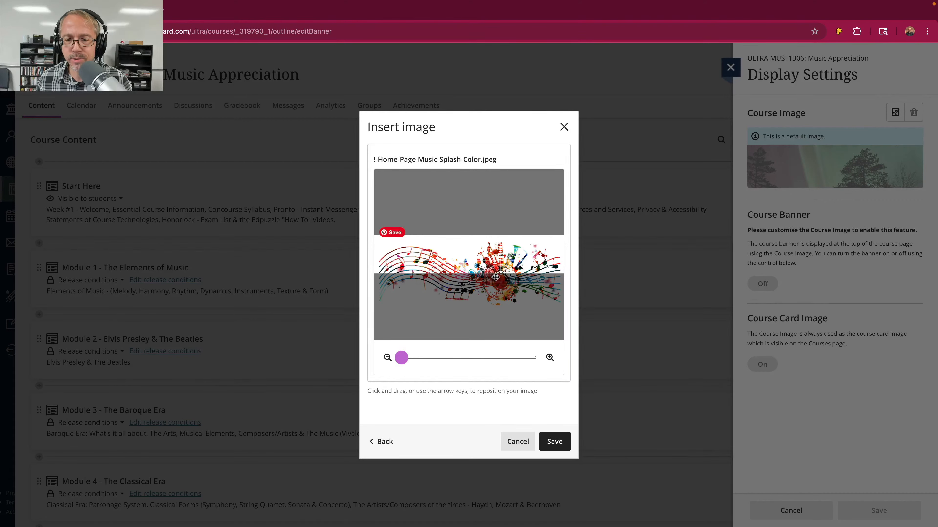
left_click(555, 442)
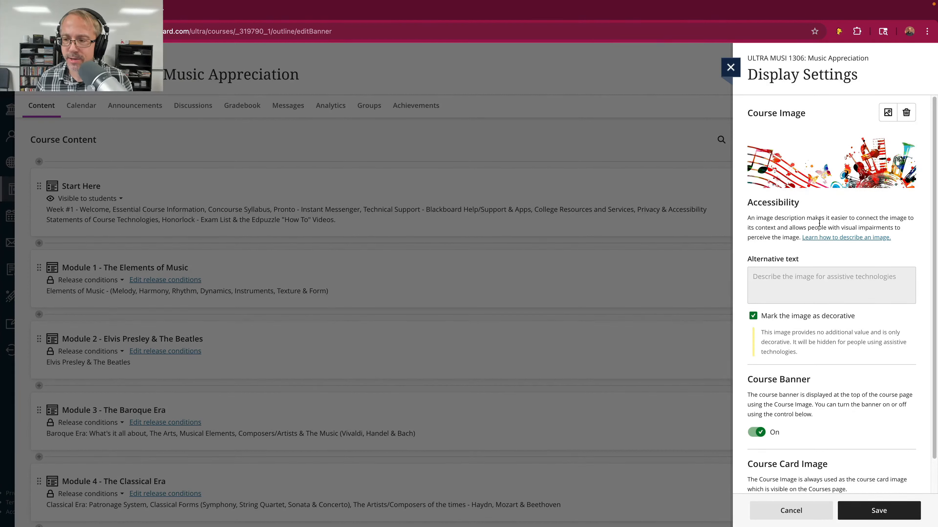
scroll(833, 310, "down", 2)
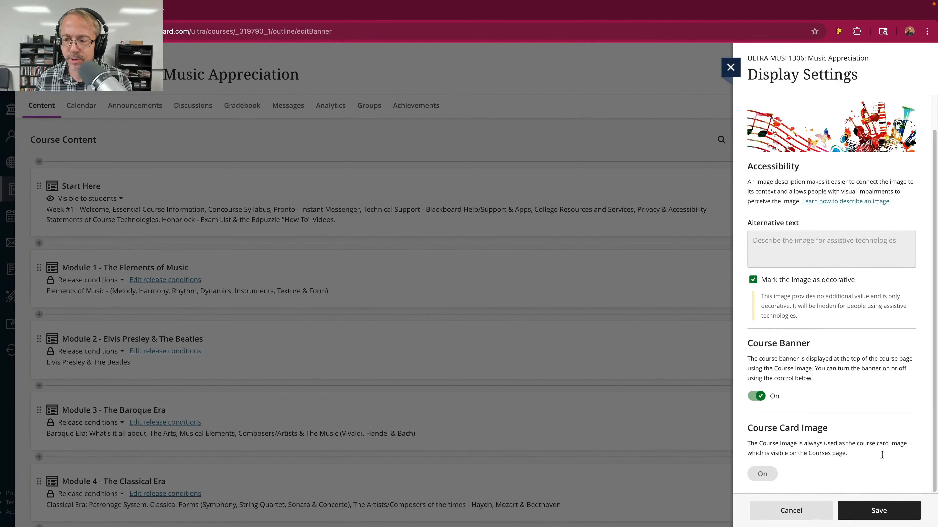
left_click(866, 511)
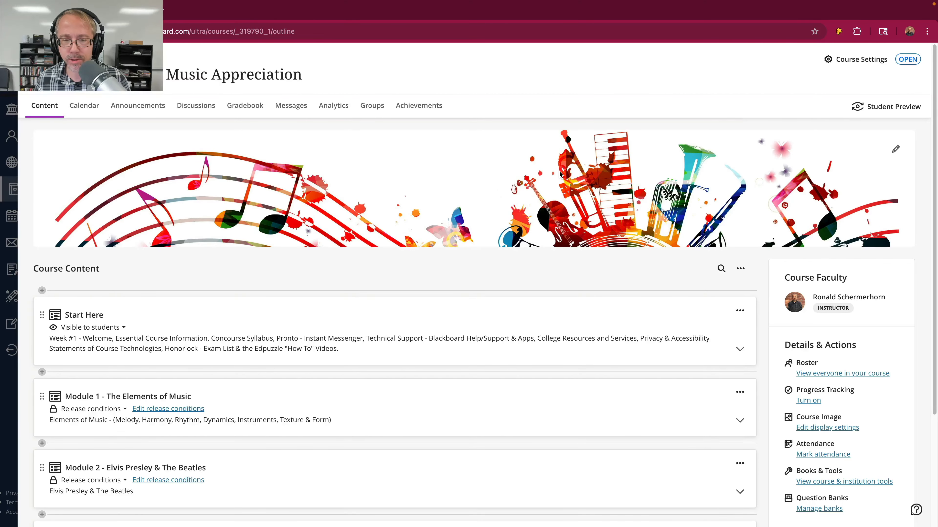
Open the Start Here module for editing.
scroll(410, 328, "down", 1)
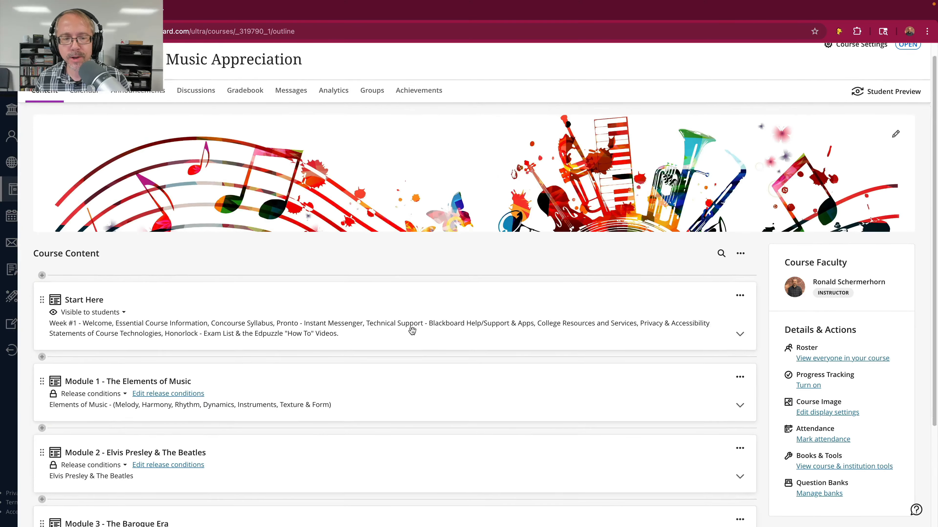
scroll(410, 328, "up", 1)
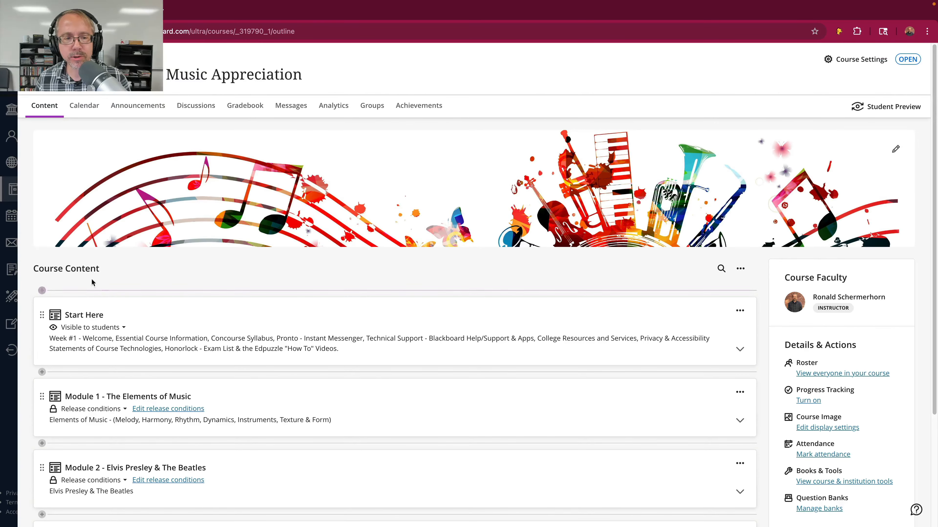
scroll(157, 288, "down", 1)
scroll(155, 281, "down", 3)
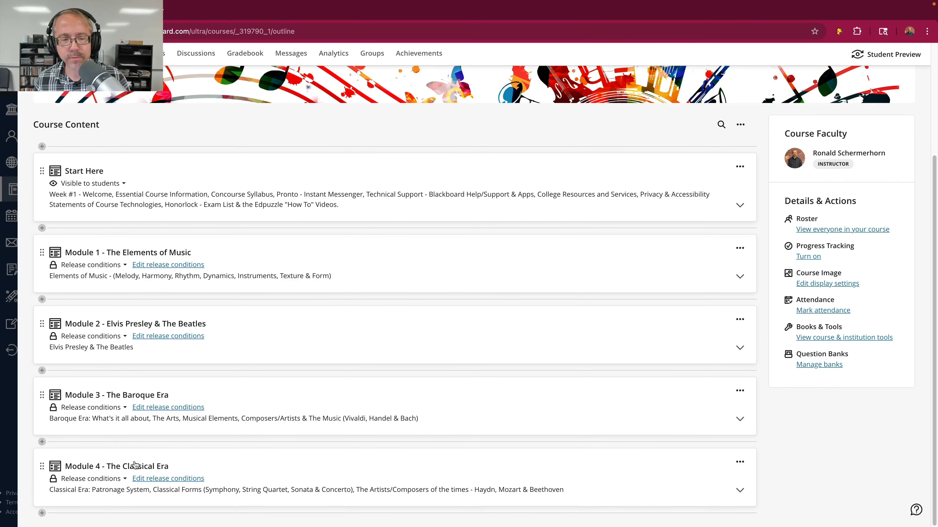
scroll(325, 302, "up", 2)
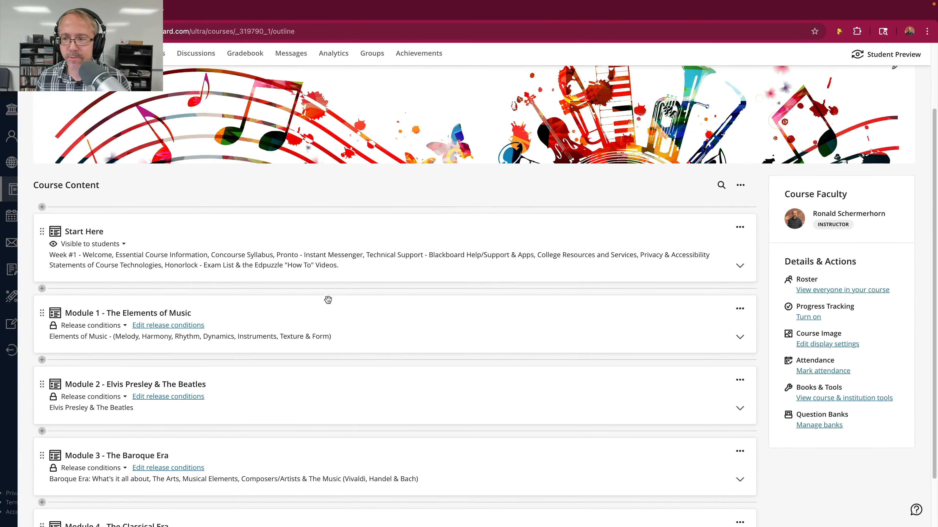
left_click(743, 231)
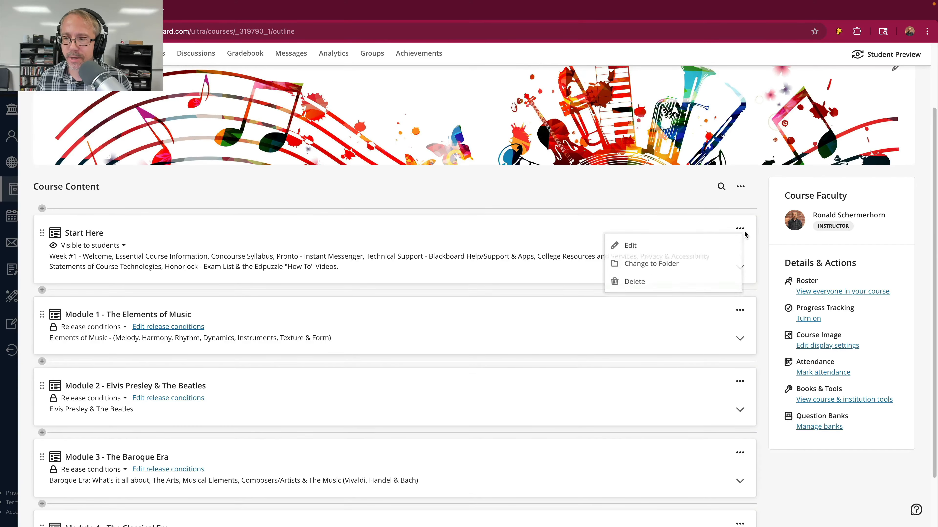
left_click(660, 246)
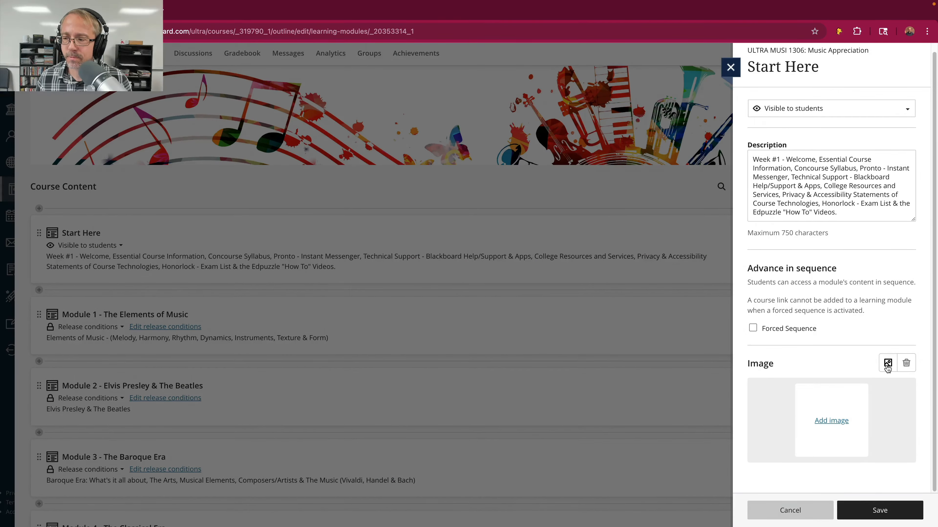
Upload 00-Pencil-Icon.G15.2k.png from the device as the Start Here module's image and save the module.
left_click(887, 363)
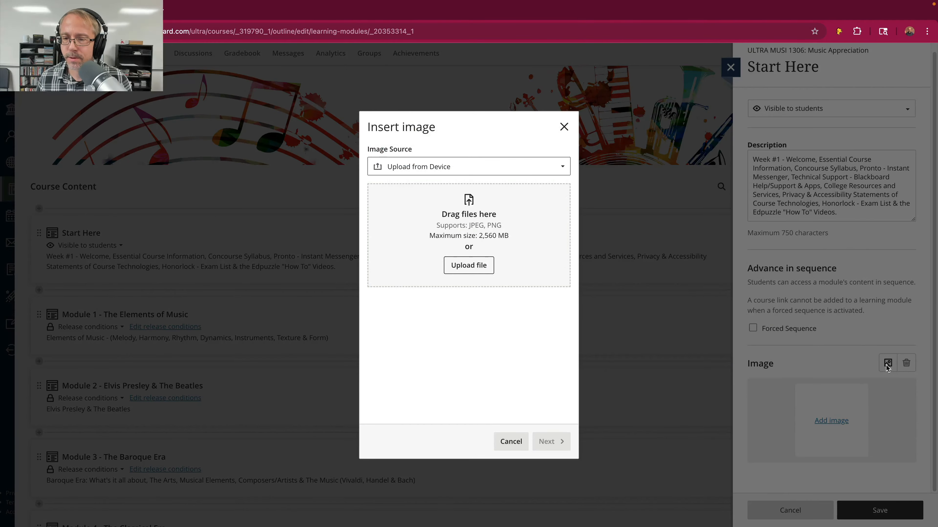
left_click(460, 265)
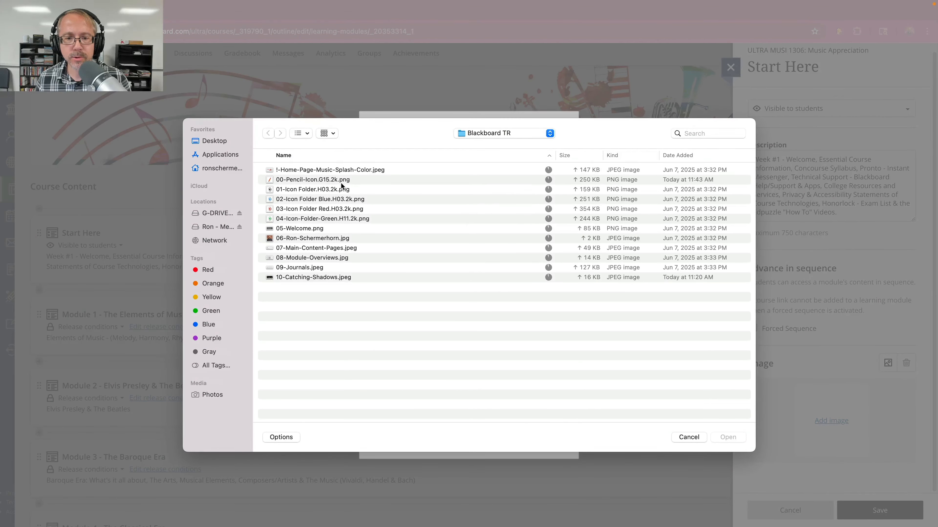
left_click(341, 182)
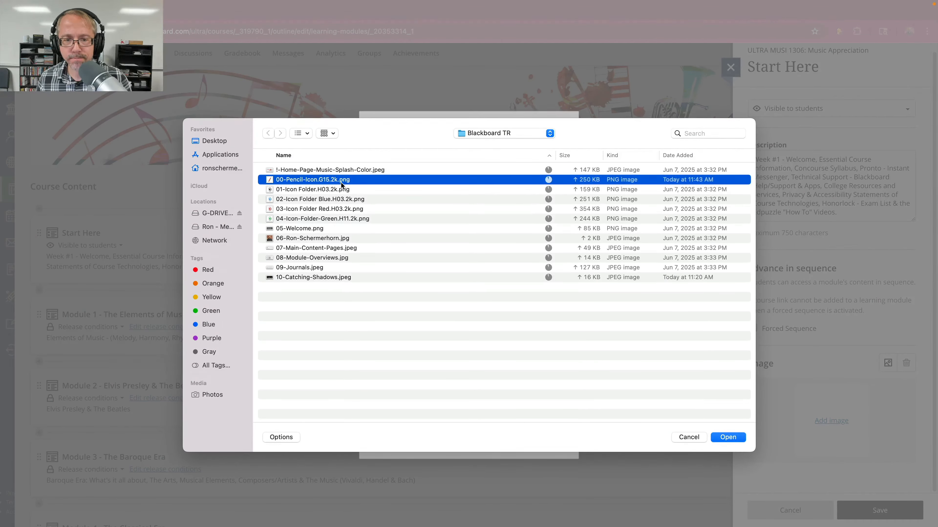
left_click(735, 437)
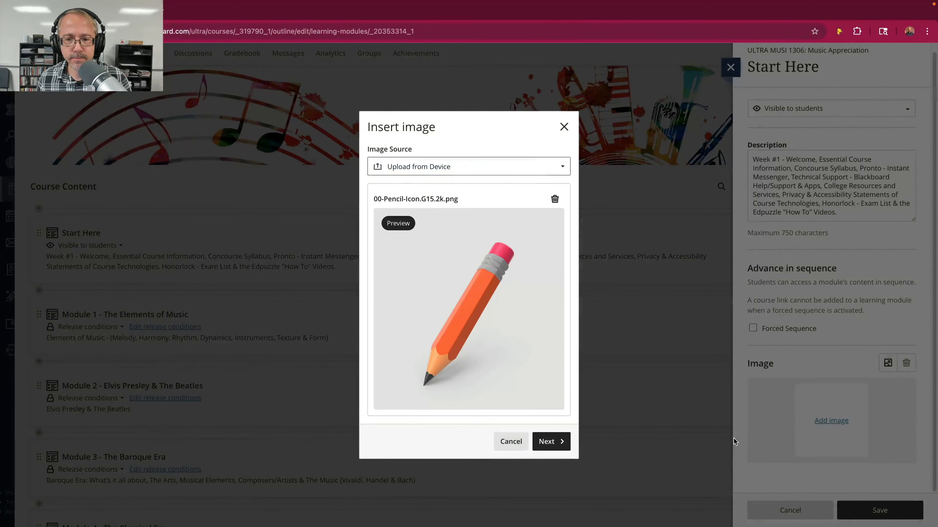
left_click(548, 445)
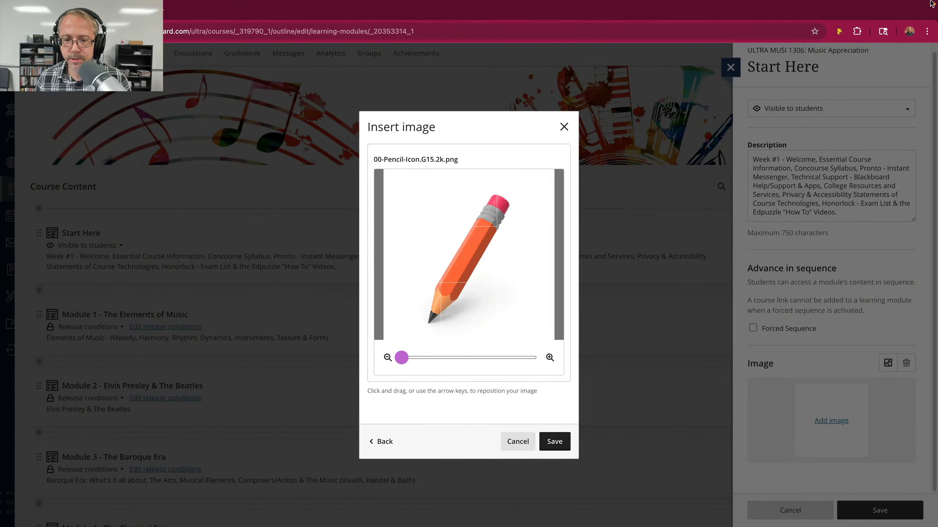
left_click(559, 442)
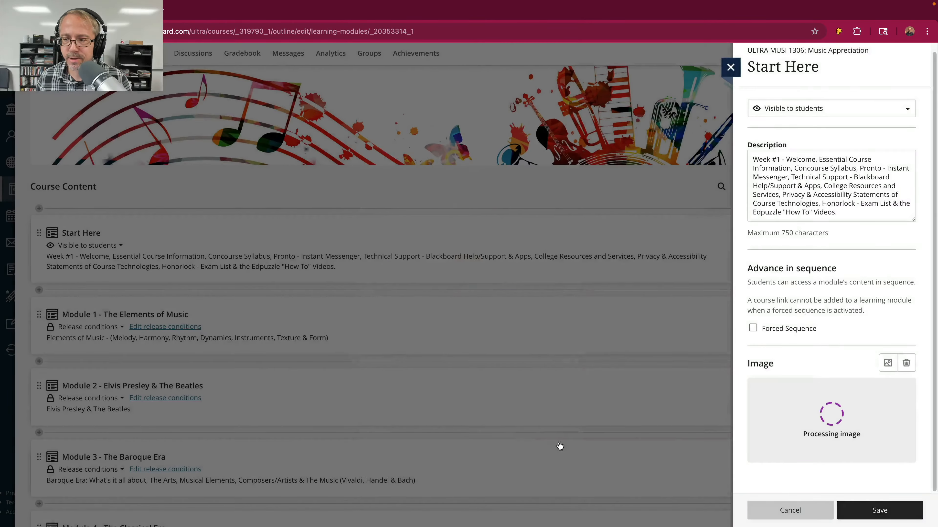
scroll(851, 251, "up", 1)
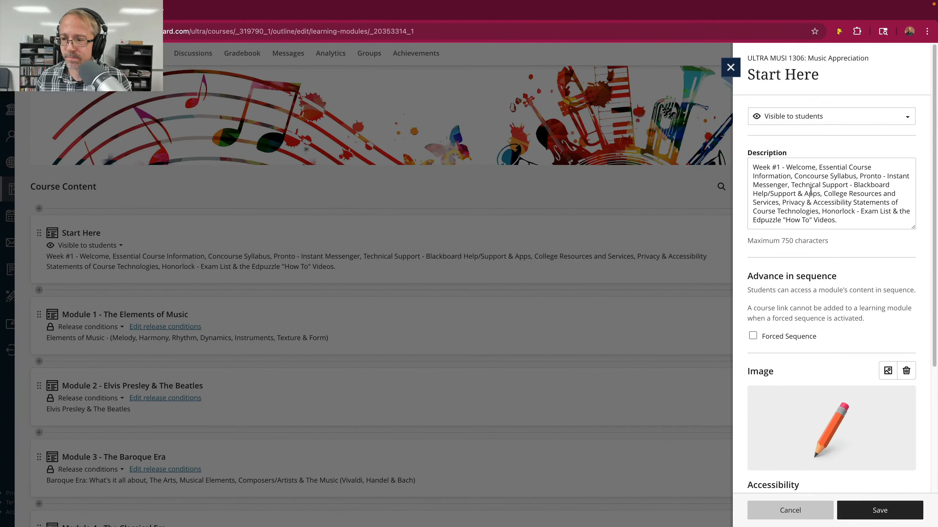
scroll(792, 176, "down", 1)
scroll(813, 168, "down", 5)
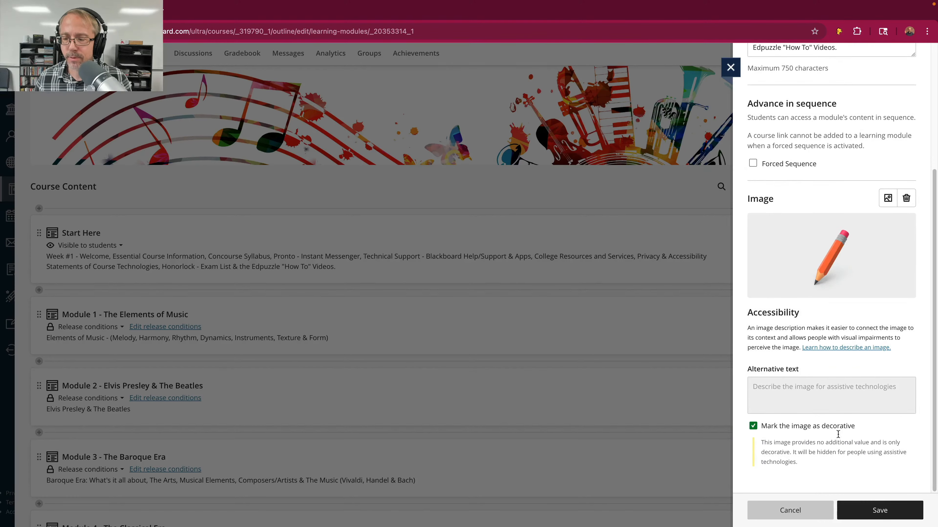
left_click(880, 510)
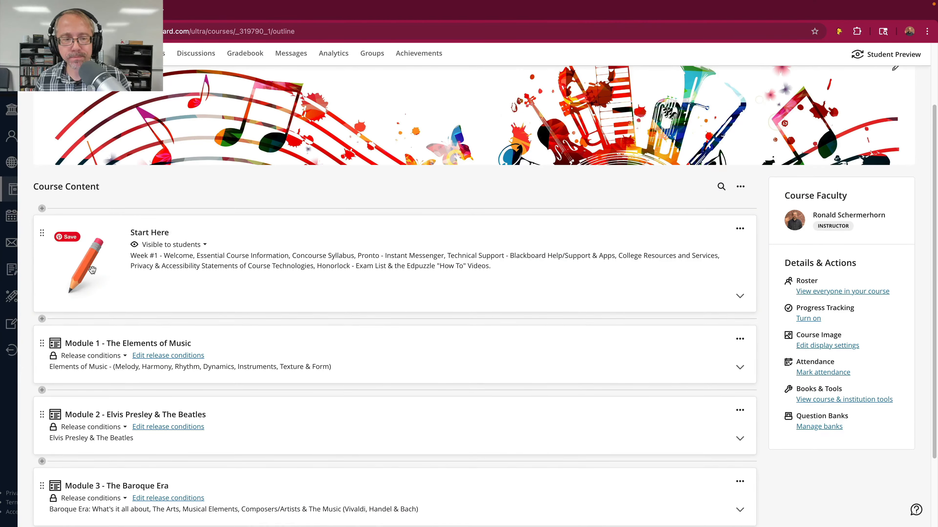
Open Module 1 - The Elements of Music for editing.
scroll(217, 268, "down", 1)
scroll(341, 291, "up", 4)
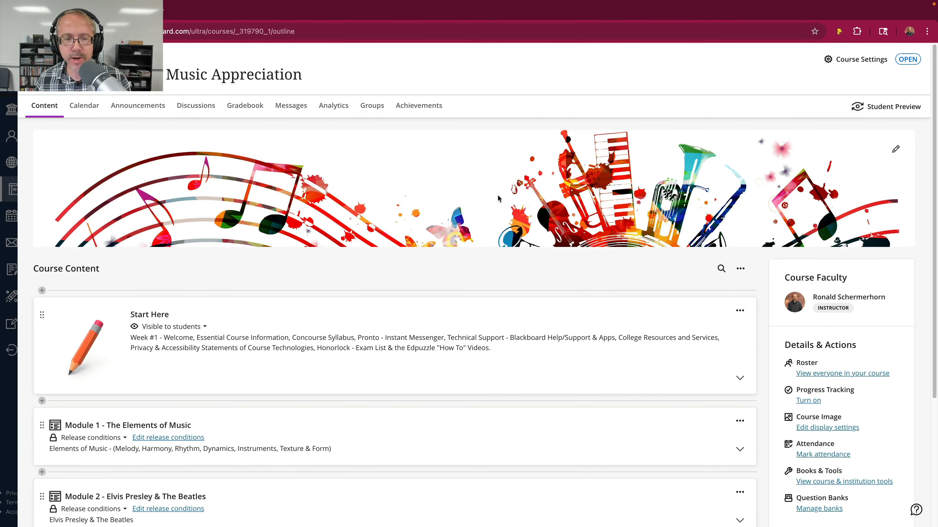
scroll(406, 341, "down", 4)
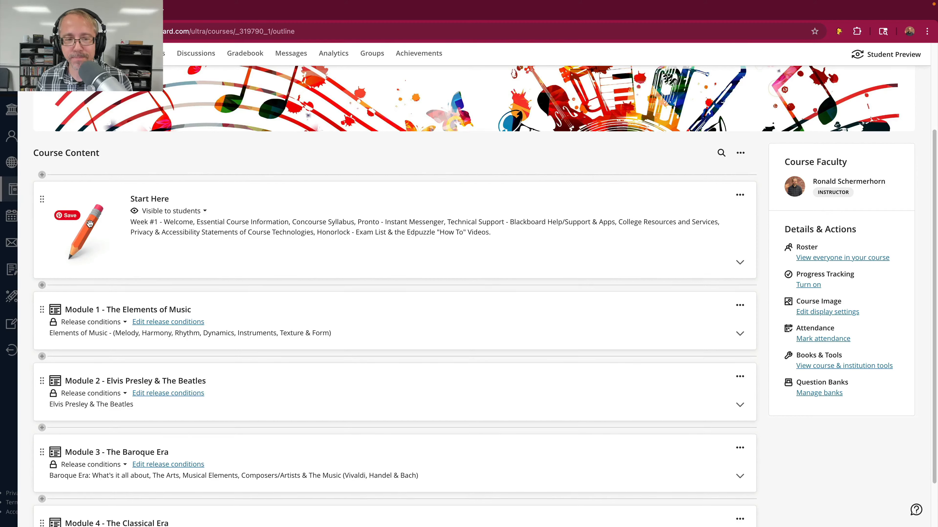
left_click(740, 305)
left_click(664, 321)
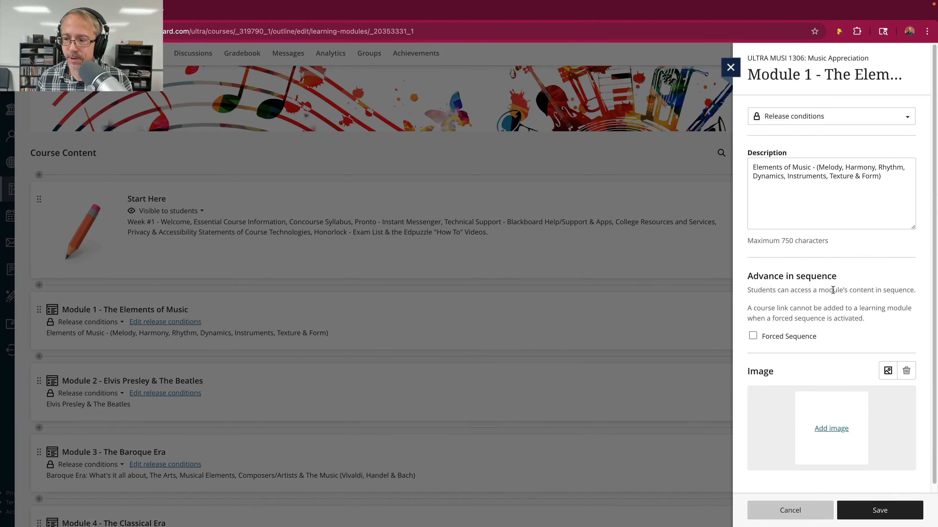
Upload 01-Icon Folder.H03.2k.png from the device as the Module 1 image and save the module.
left_click(887, 370)
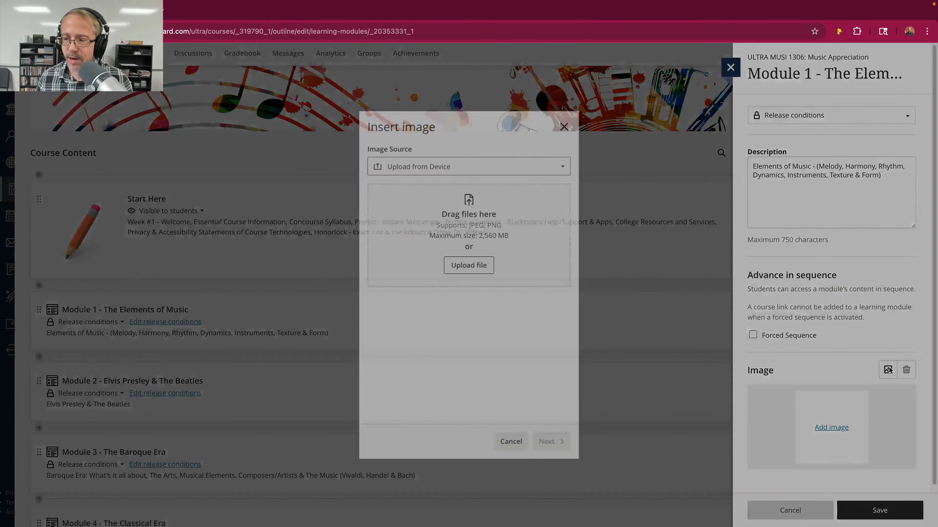
left_click(468, 266)
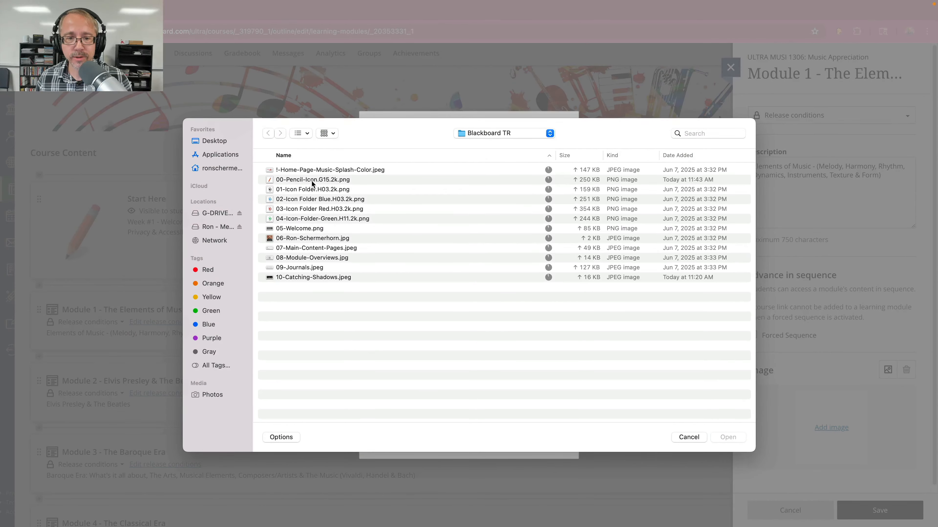
left_click(312, 179)
left_click(311, 189)
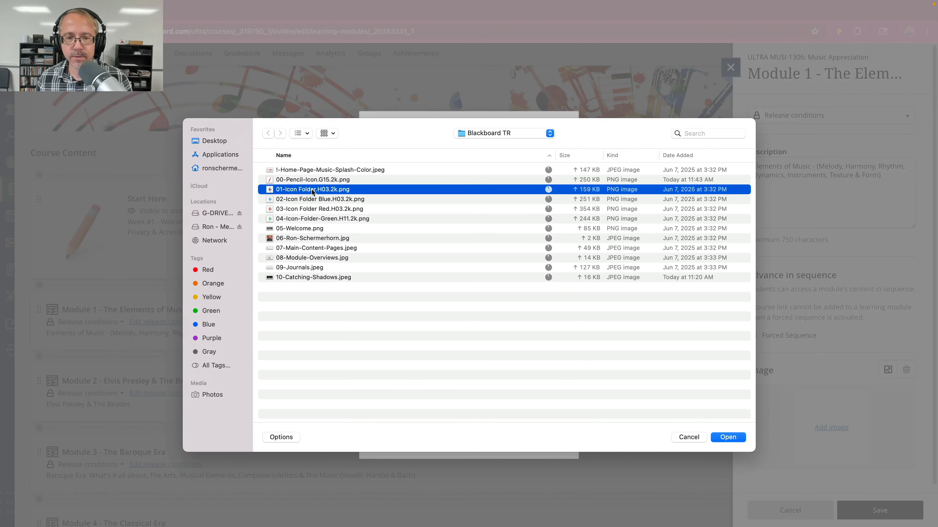
left_click(731, 440)
left_click(550, 442)
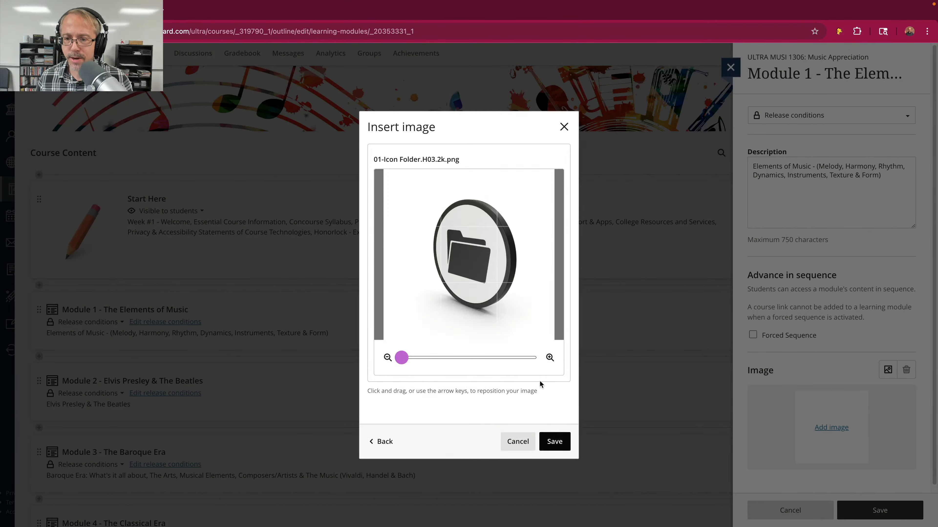
left_click(556, 445)
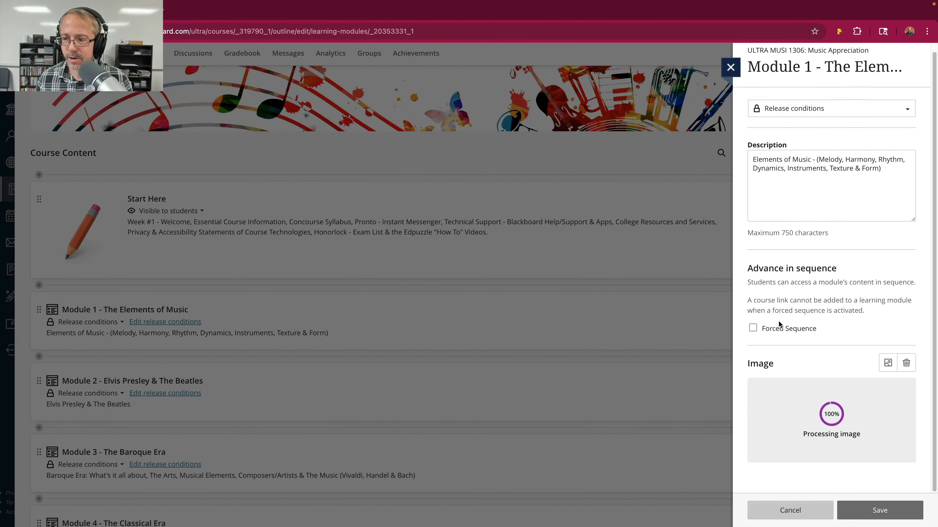
scroll(798, 268, "down", 4)
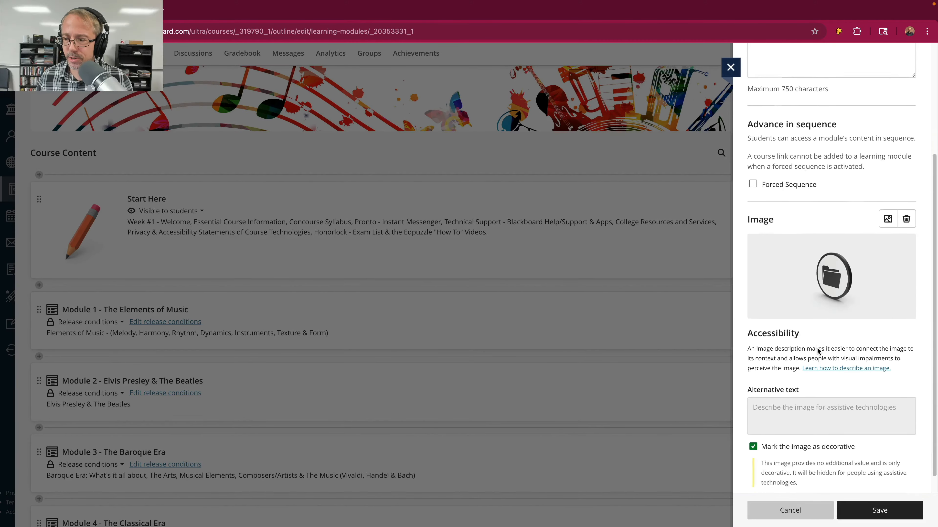
left_click(878, 511)
Open Module 2 - Elvis Presley & The Beatles for editing.
scroll(524, 335, "down", 2)
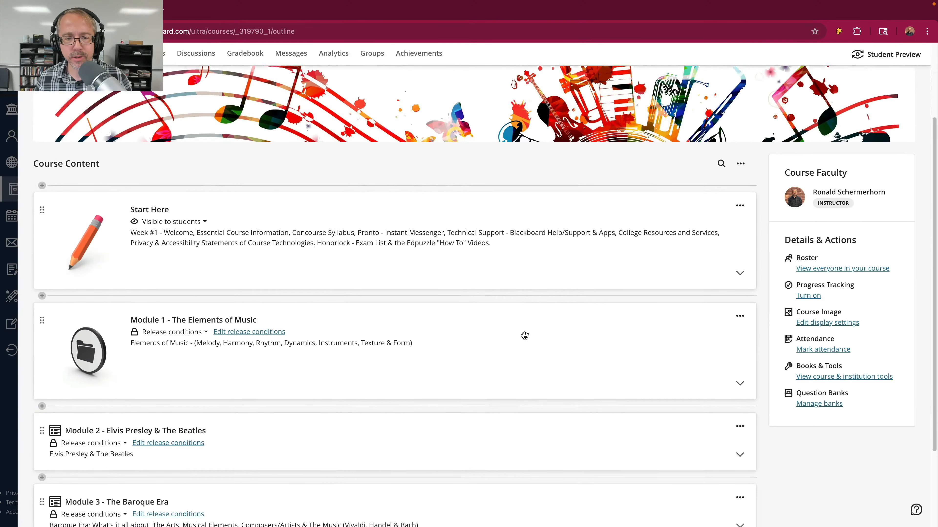
scroll(524, 335, "down", 3)
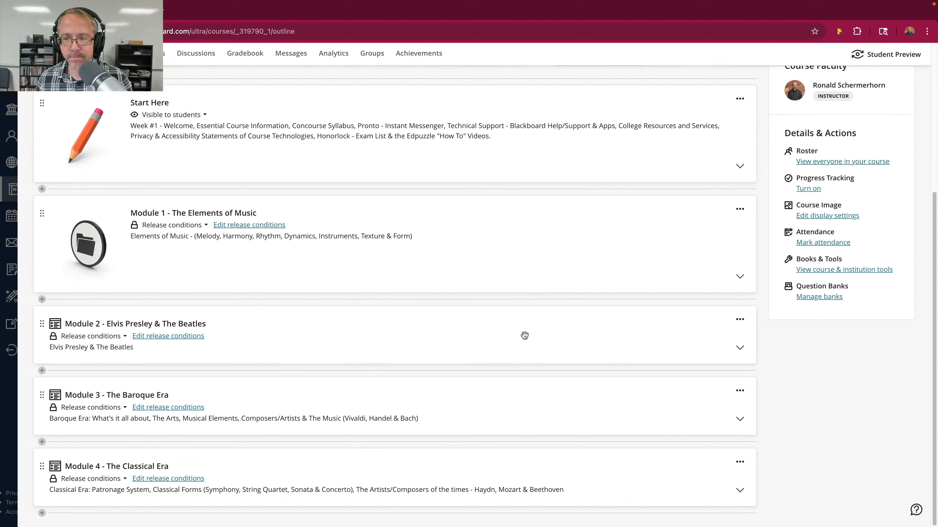
left_click(741, 322)
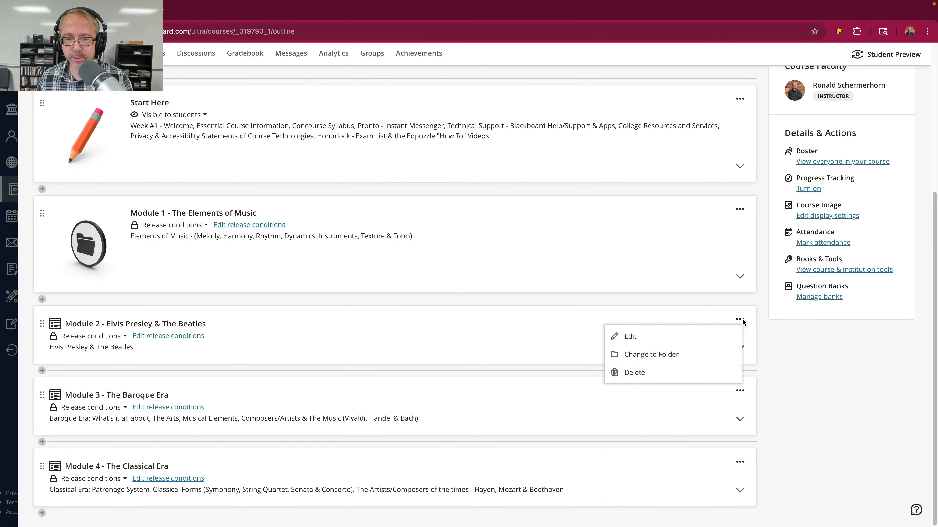
left_click(668, 336)
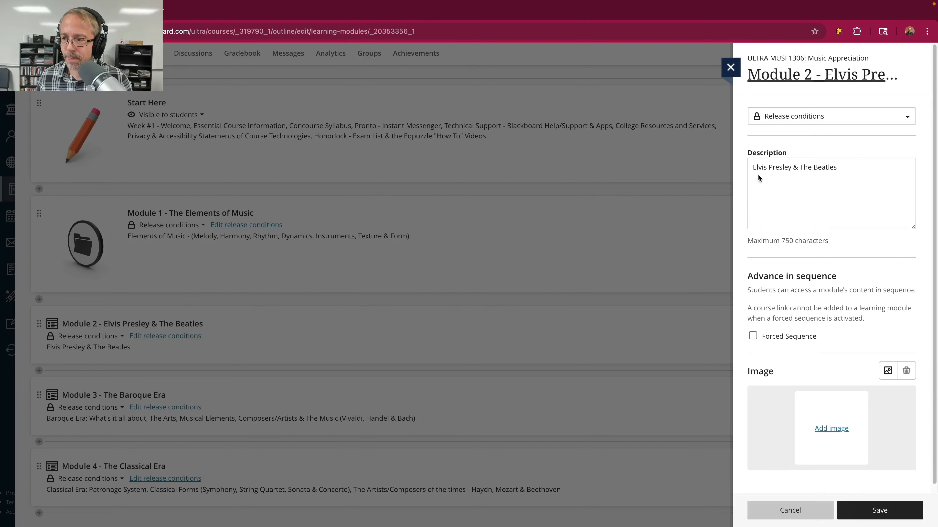
Upload 02-Icon Folder Blue.H03.2k.png from the device as the Module 2 image and save the module.
left_click(888, 376)
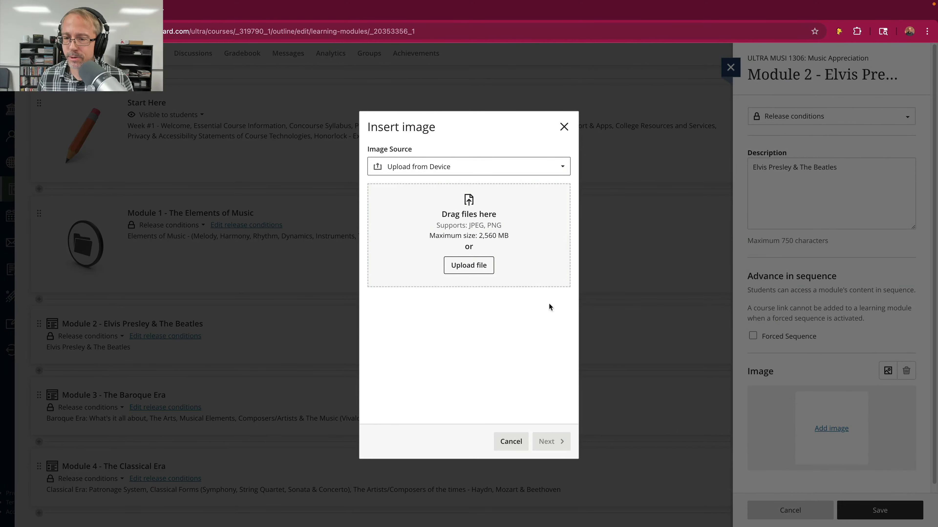
left_click(473, 274)
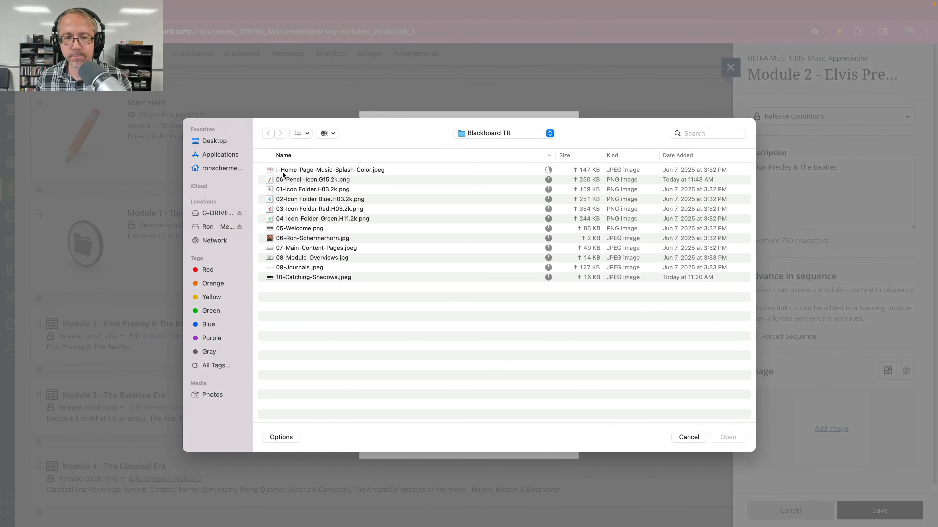
left_click(317, 199)
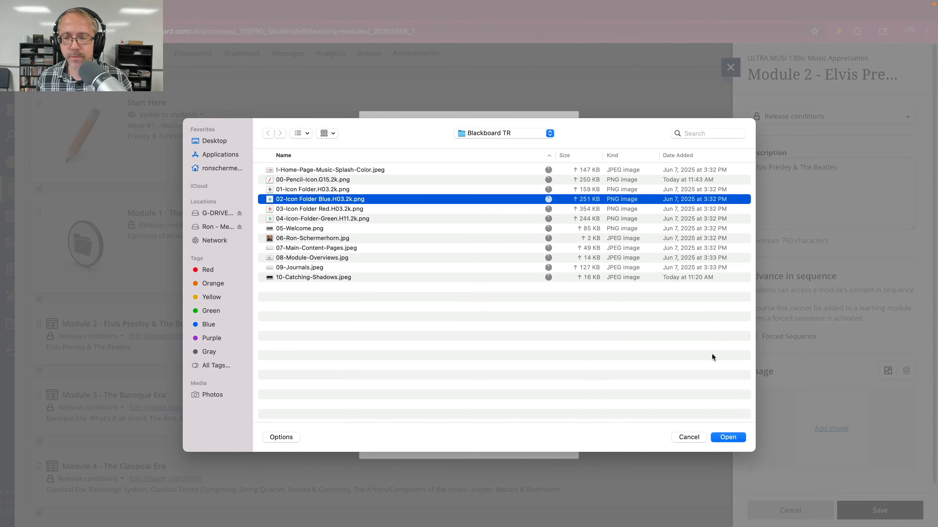
left_click(723, 437)
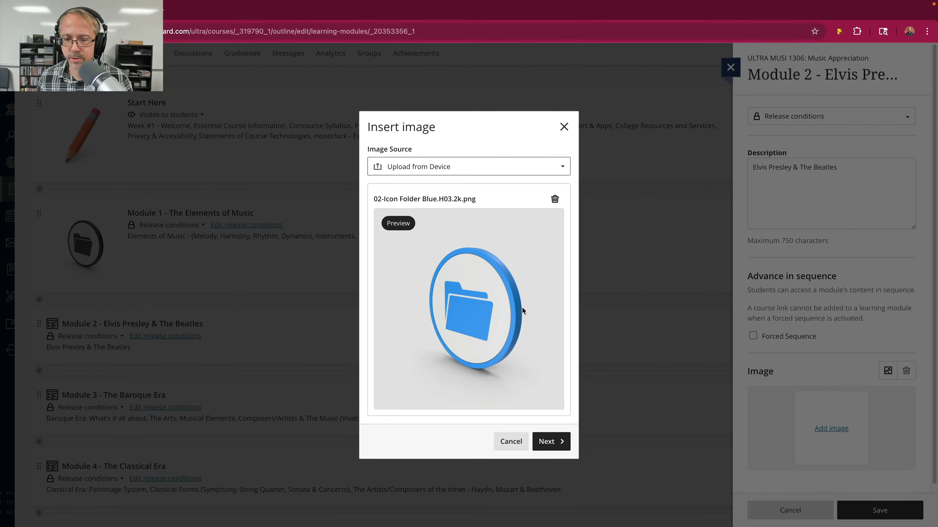
left_click(550, 442)
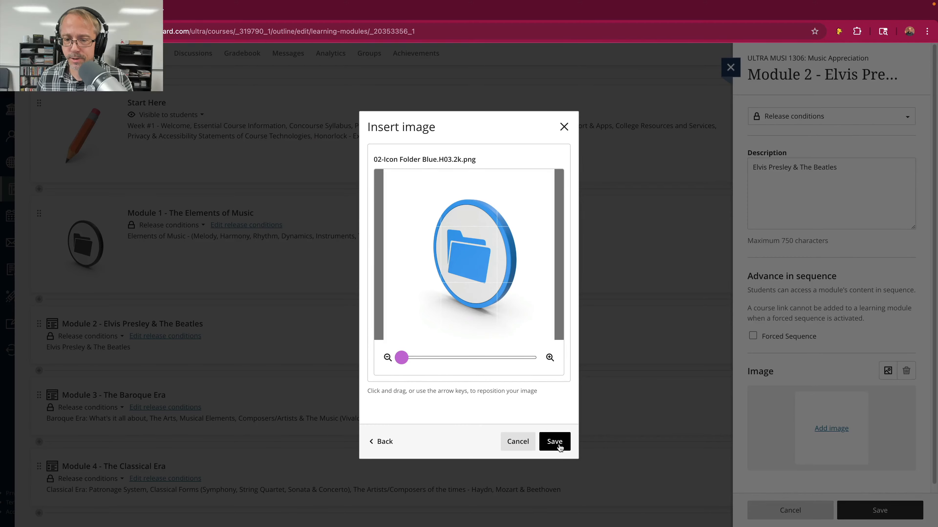
left_click(551, 445)
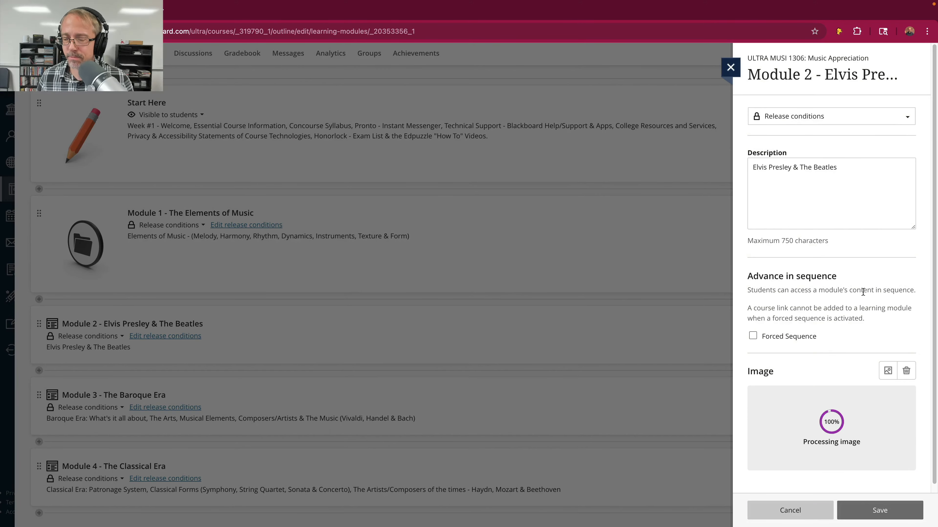
scroll(840, 254, "down", 5)
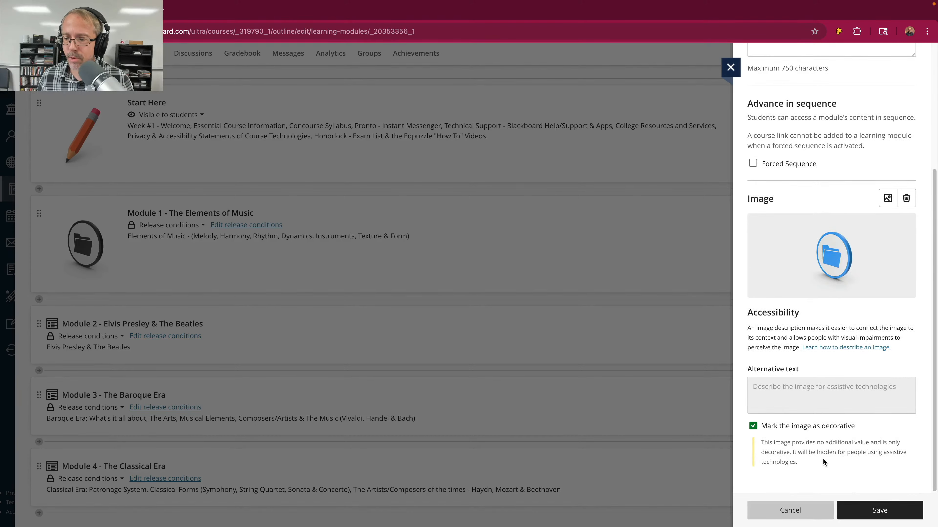
left_click(884, 505)
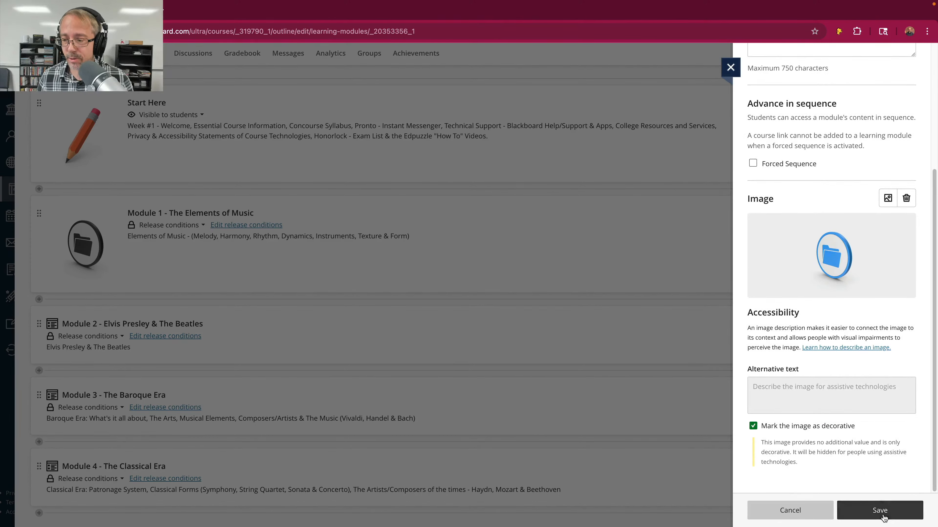
Open Module 3 - The Baroque Era for editing.
scroll(479, 350, "up", 5)
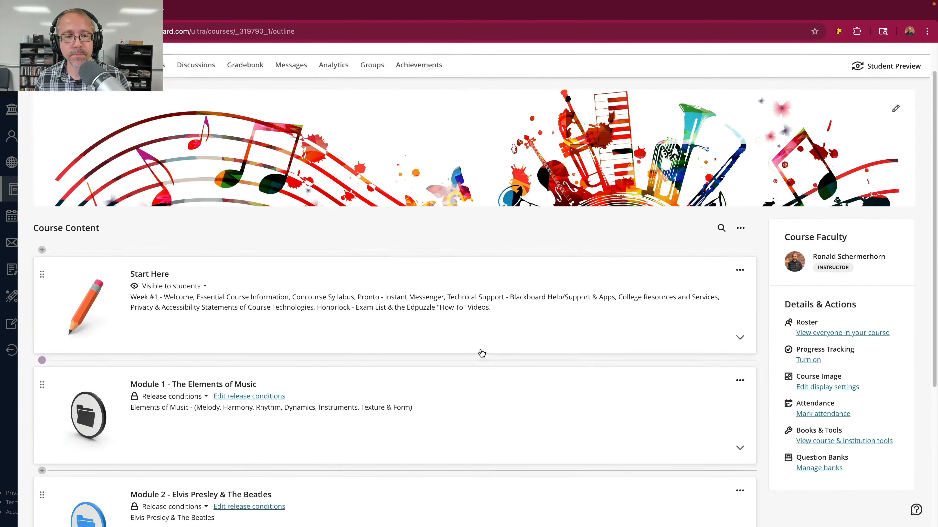
scroll(480, 349, "down", 2)
scroll(480, 349, "down", 5)
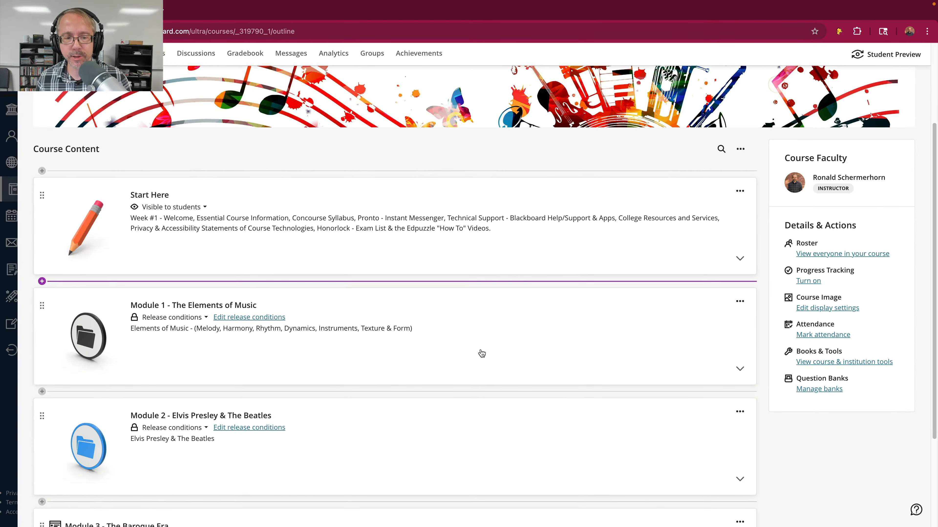
scroll(480, 349, "down", 1)
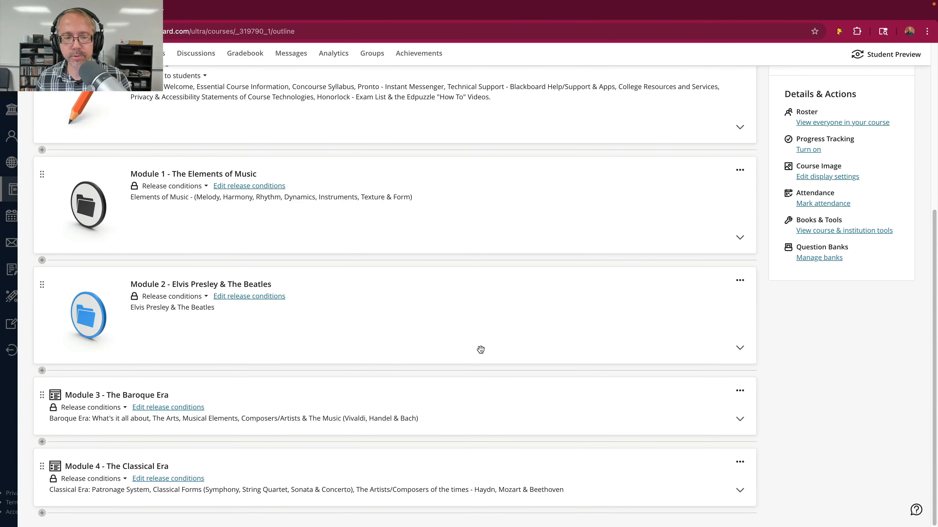
left_click(740, 392)
left_click(676, 416)
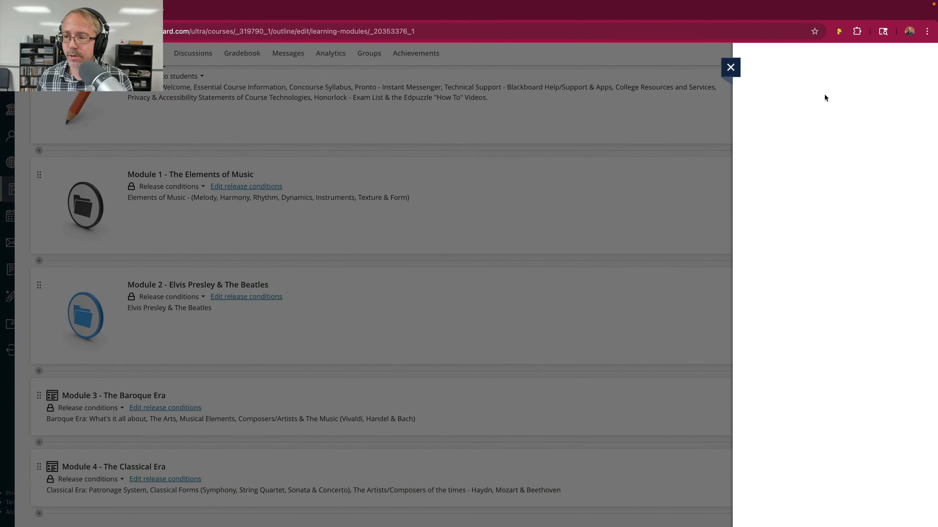
Upload 03-Icon Folder Red.H03.2k.png from the device as the Module 3 image and save the module.
left_click(887, 363)
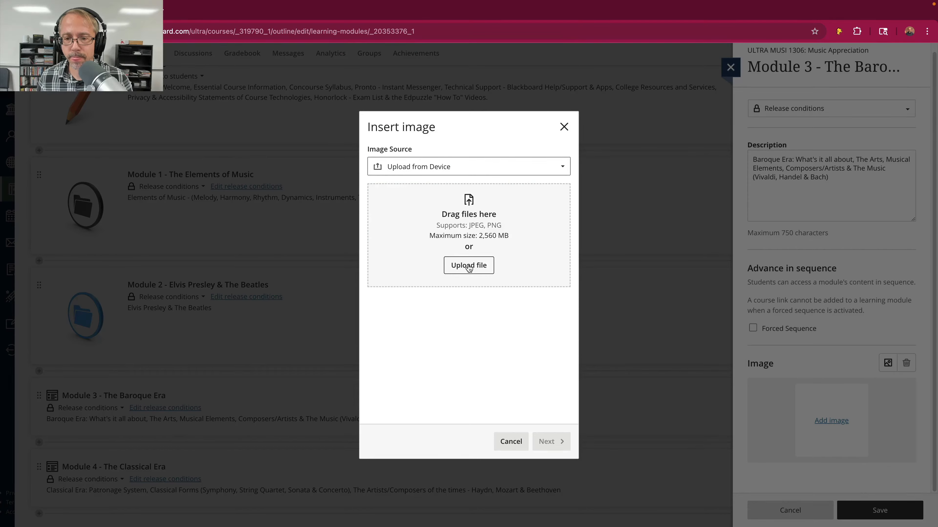
left_click(469, 266)
left_click(316, 210)
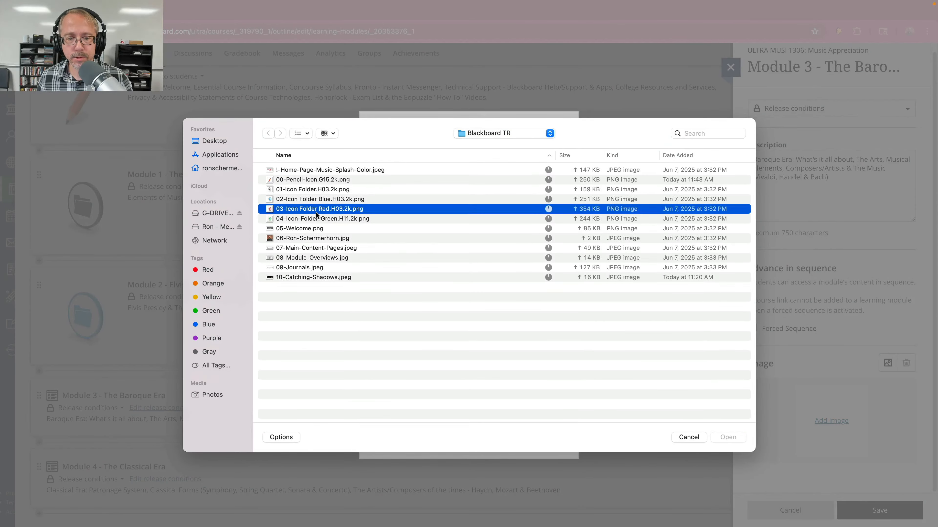
left_click(724, 439)
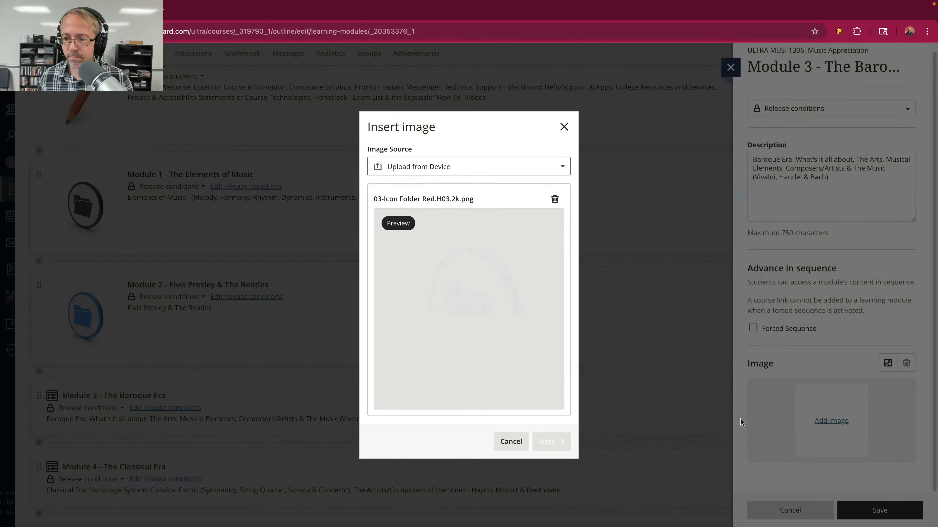
left_click(552, 440)
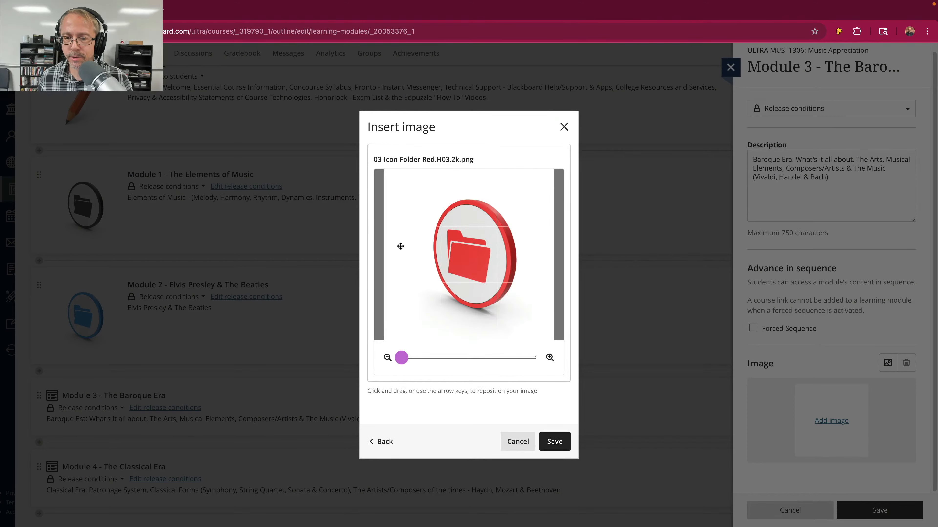
left_click(550, 446)
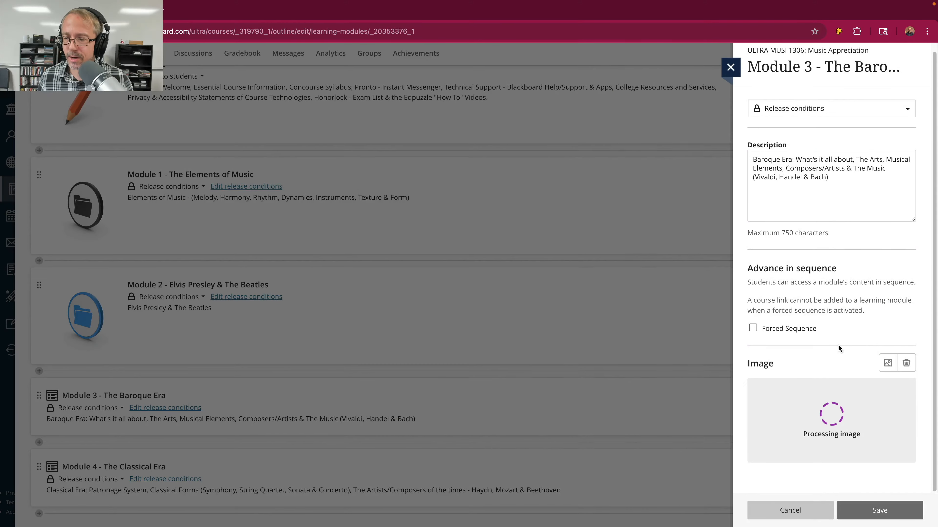
scroll(814, 224, "down", 5)
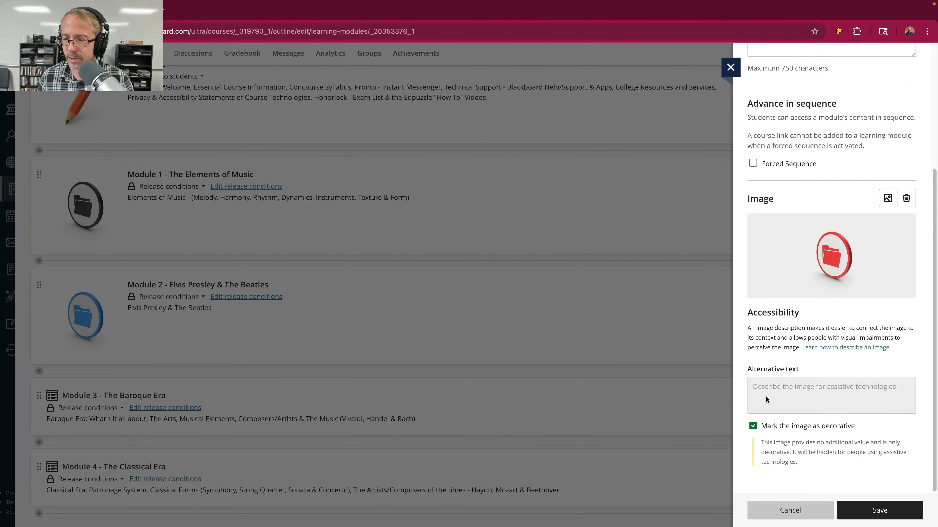
left_click(890, 509)
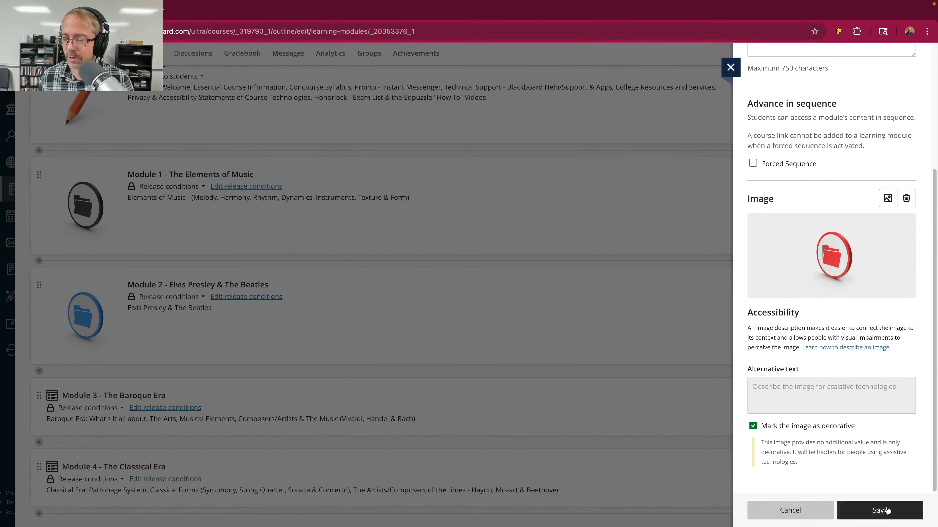
Open Module 4 - The Classical Era for editing.
scroll(431, 295, "up", 6)
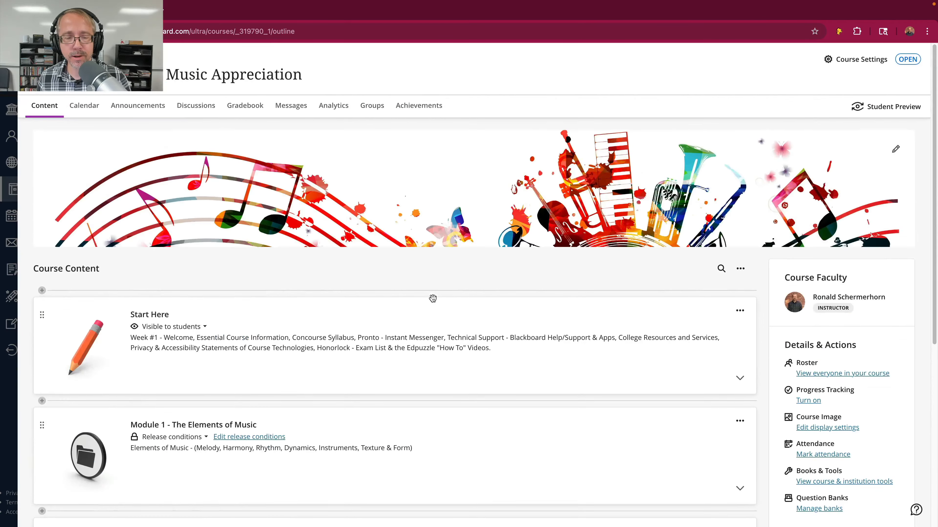
scroll(457, 246, "down", 2)
scroll(460, 226, "up", 2)
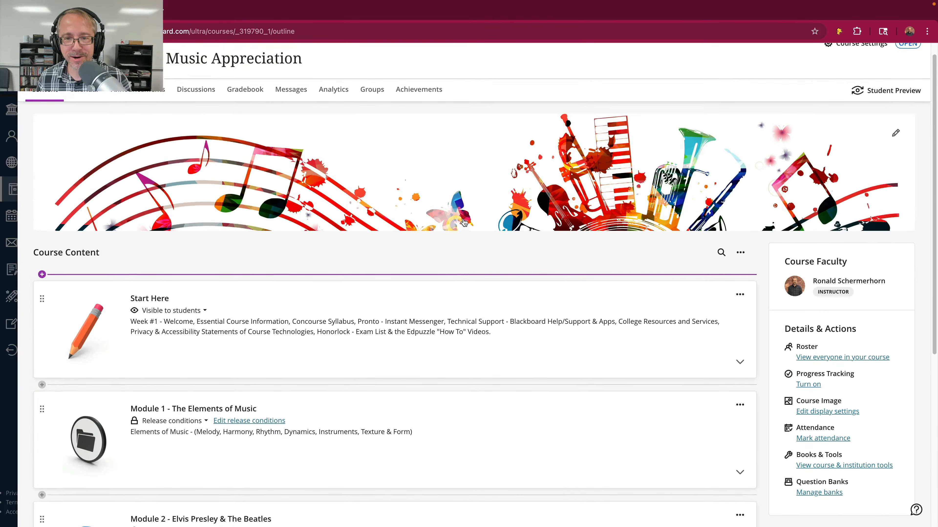
scroll(465, 217, "down", 5)
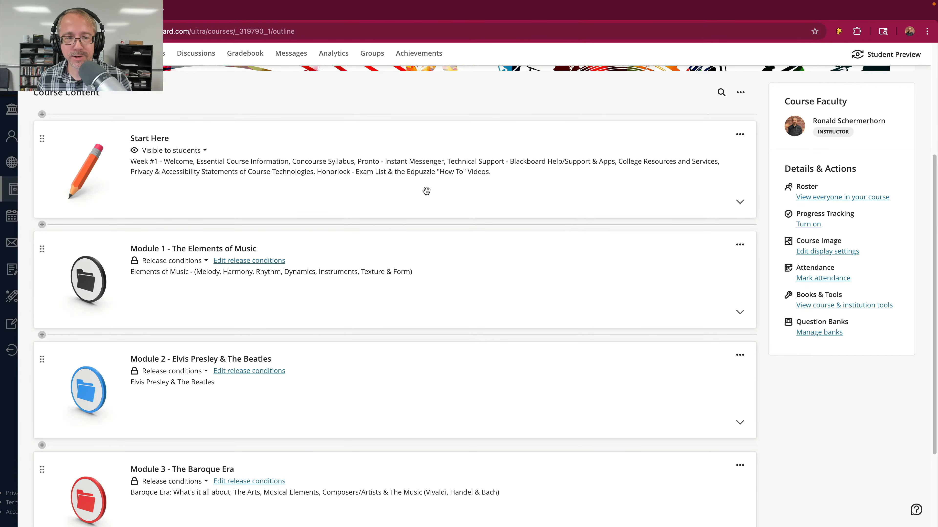
scroll(495, 223, "down", 3)
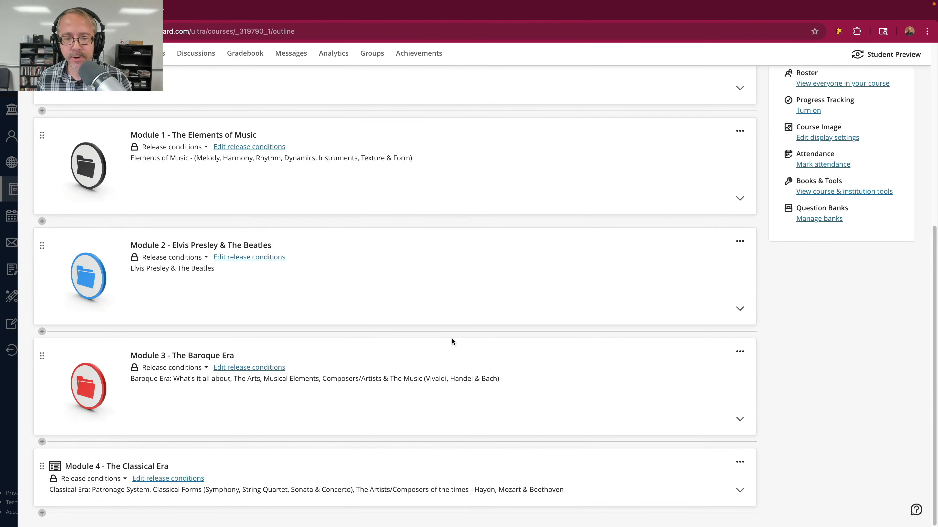
left_click(740, 462)
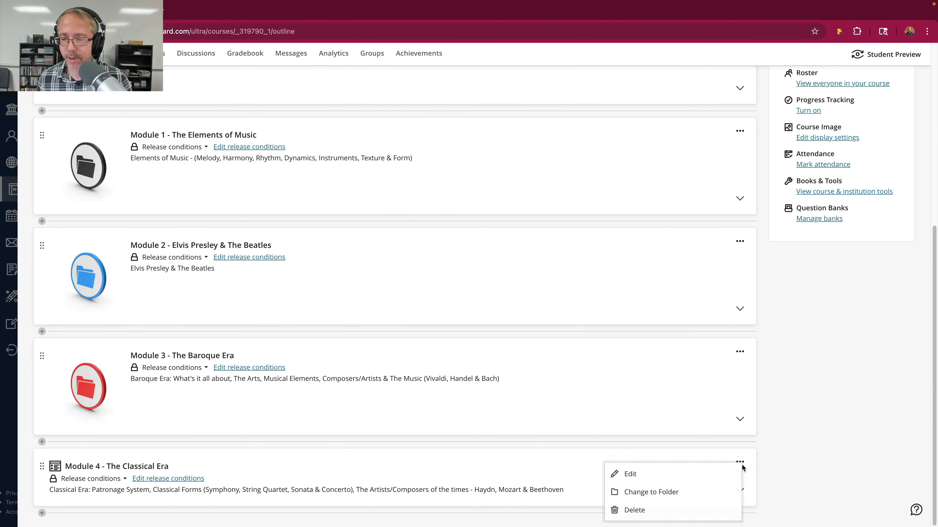
left_click(658, 479)
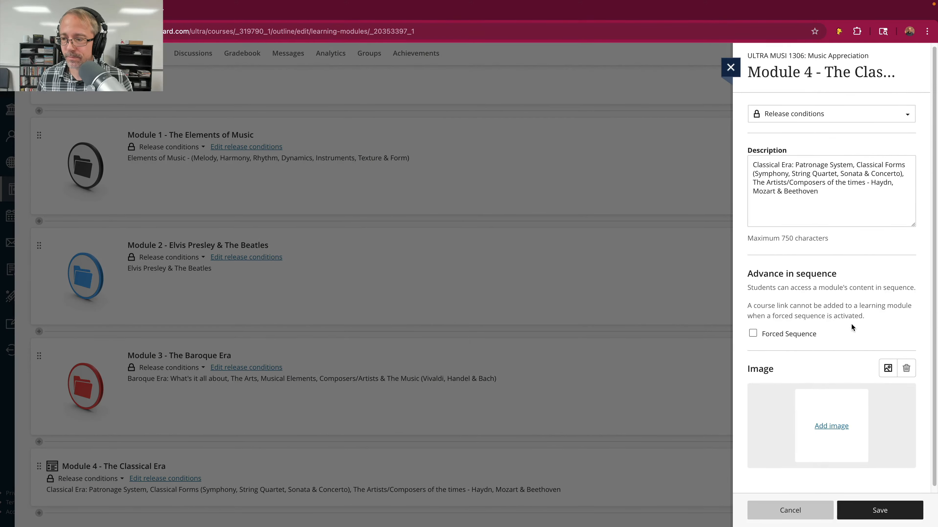
Upload 04-Icon-Folder-Green.H11.2k.png from the device as the Module 4 image and save the module.
left_click(888, 364)
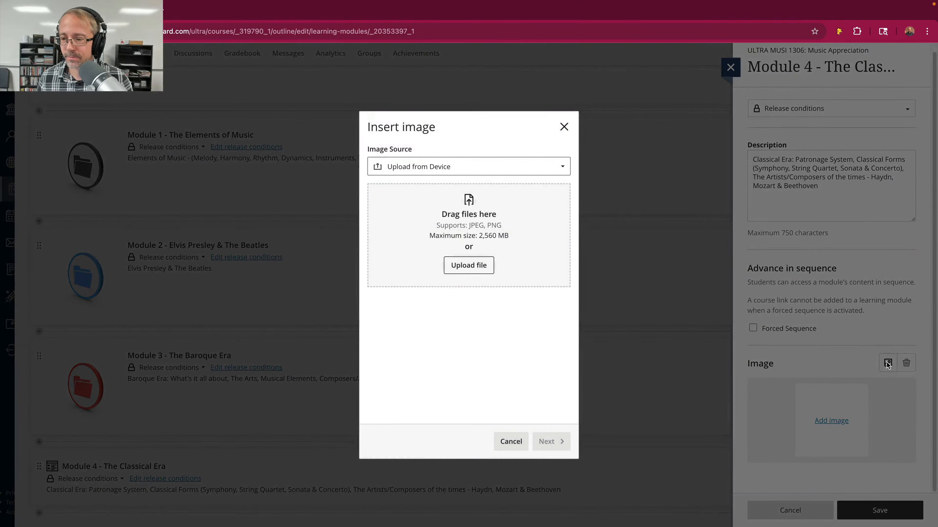
left_click(466, 269)
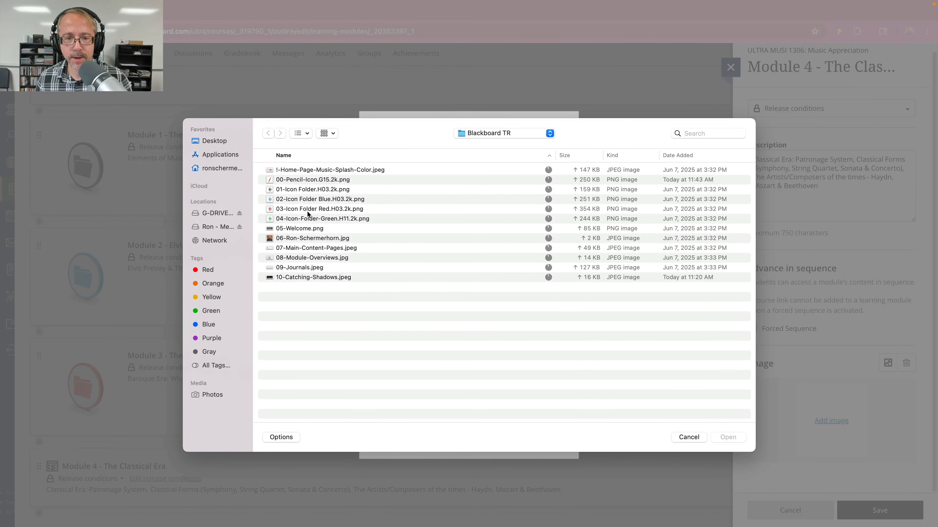
left_click(311, 220)
left_click(726, 438)
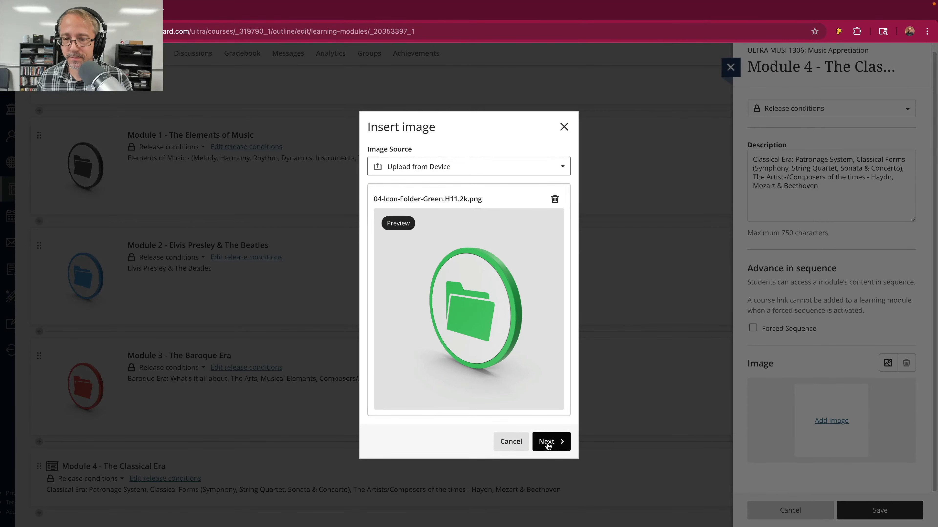
left_click(548, 446)
left_click(561, 444)
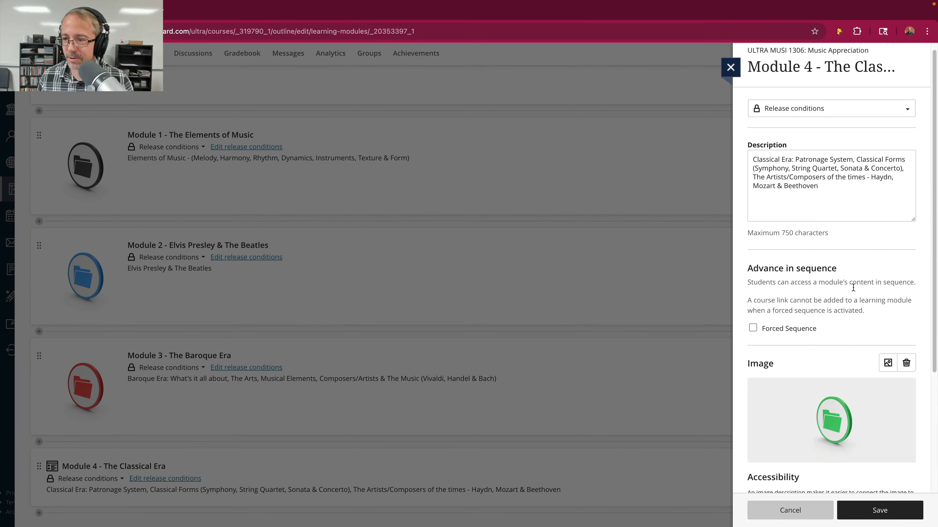
scroll(831, 196, "down", 5)
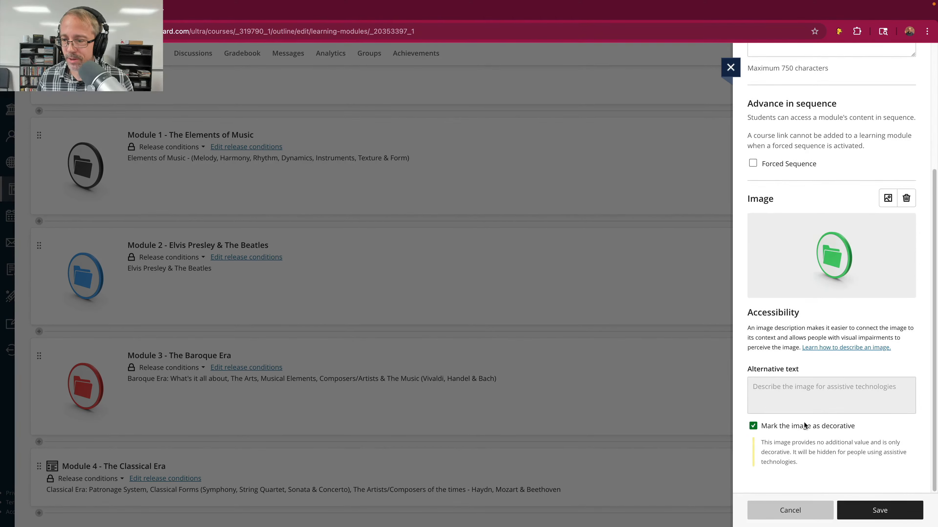
left_click(873, 511)
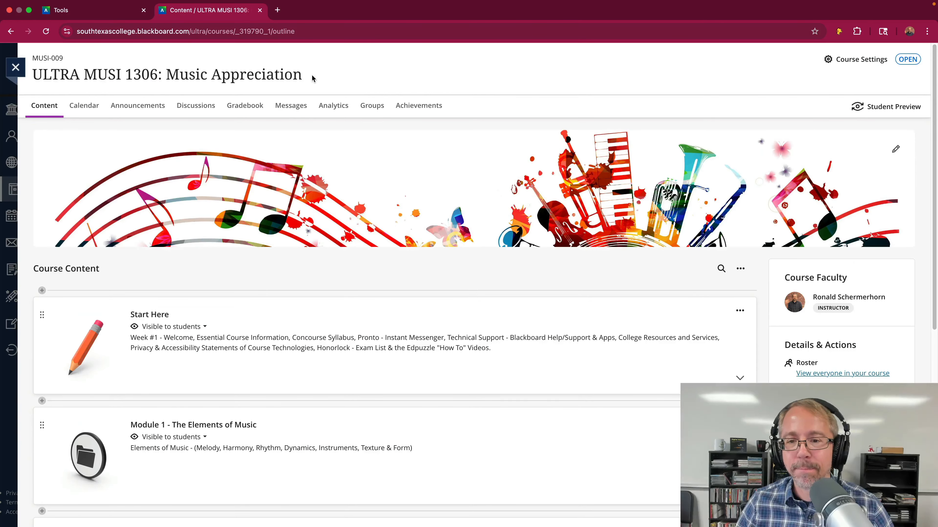
Expand the Start Here module and open its Welcome document to review the page.
scroll(377, 76, "down", 4)
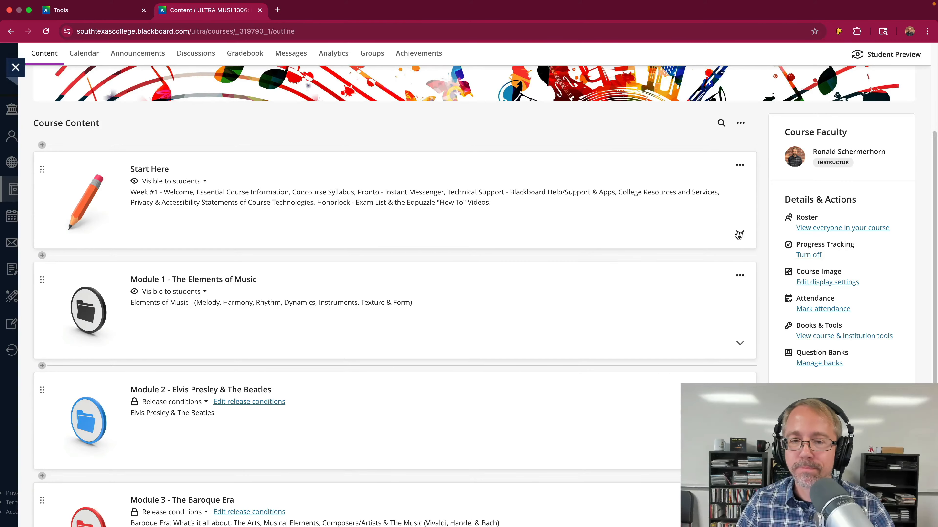
left_click(739, 235)
scroll(203, 224, "down", 2)
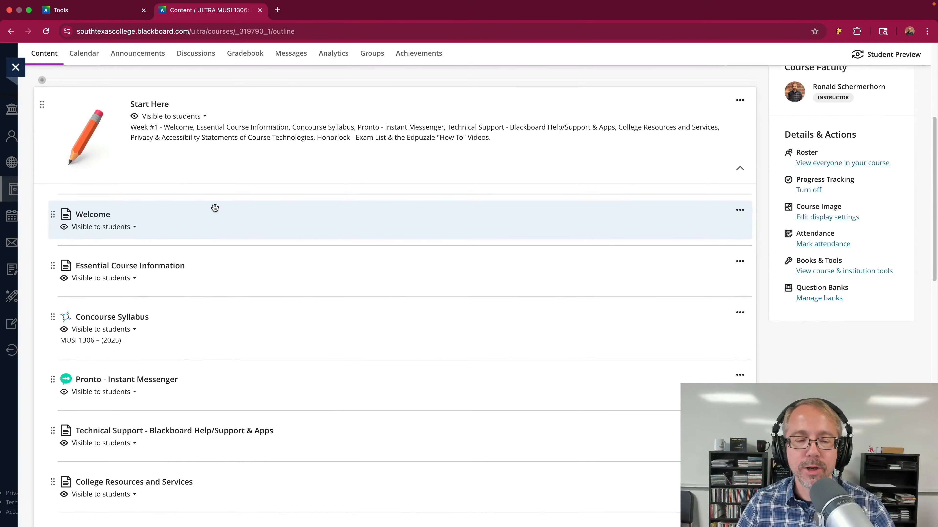
left_click(92, 216)
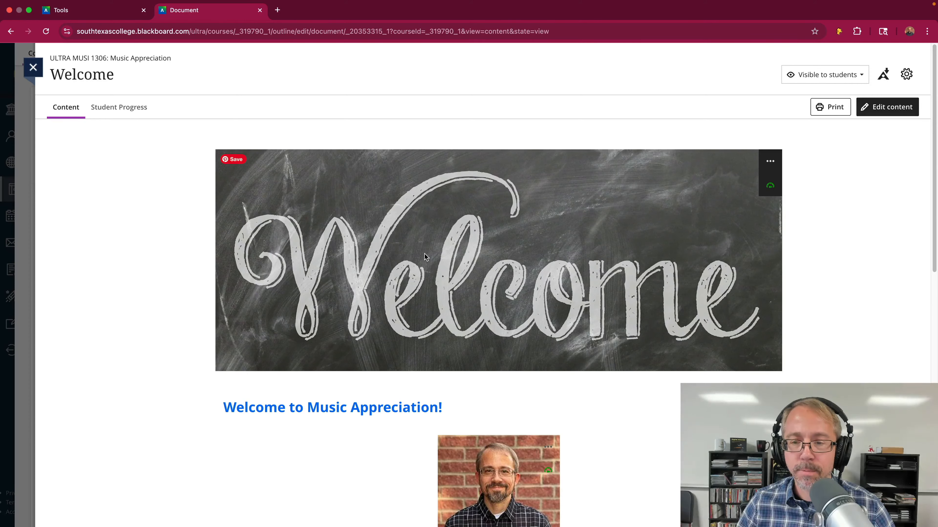
scroll(426, 256, "down", 2)
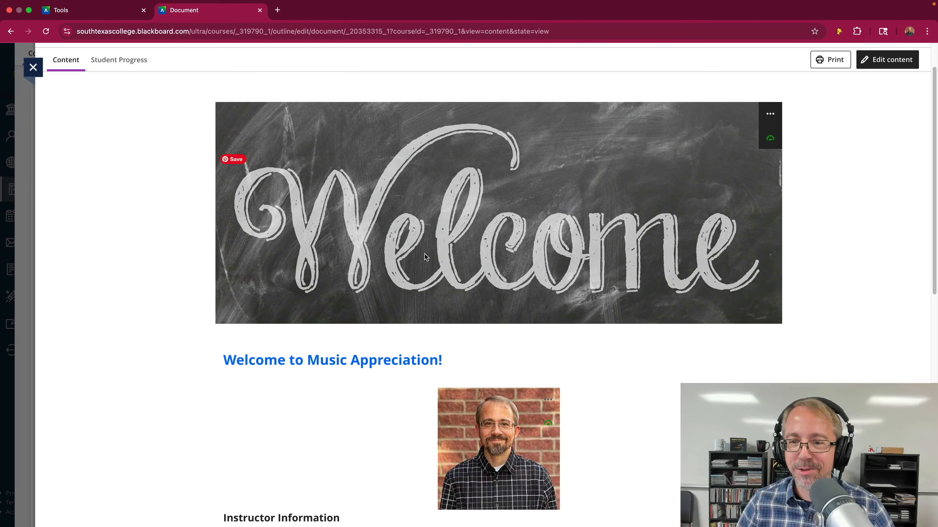
scroll(445, 230, "down", 1)
scroll(446, 231, "up", 2)
scroll(445, 228, "up", 1)
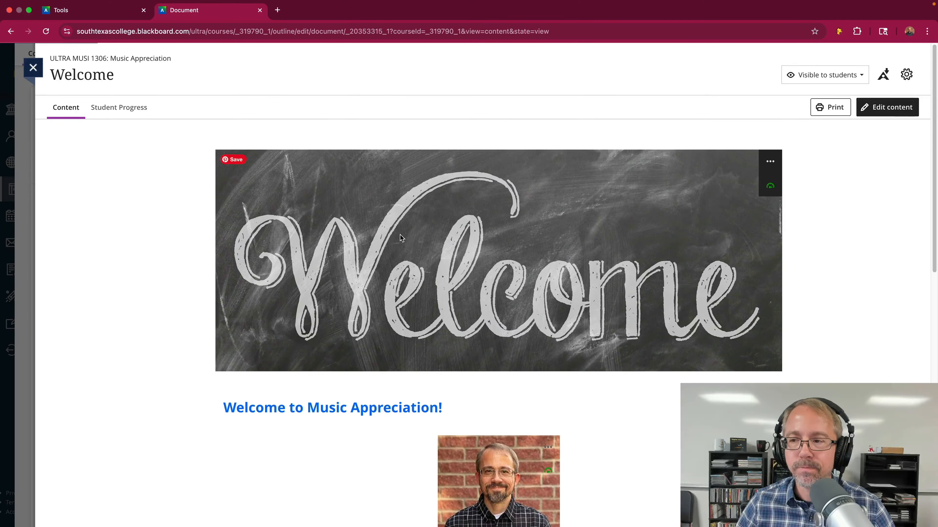
Put the Welcome document in edit mode and add an image block above the existing Welcome banner.
left_click(880, 110)
mouse_move(574, 187)
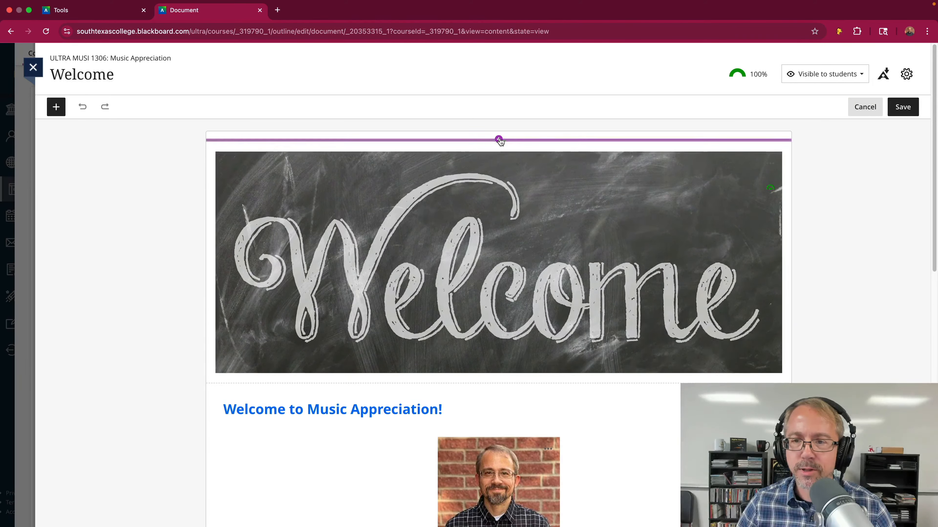
left_click(498, 140)
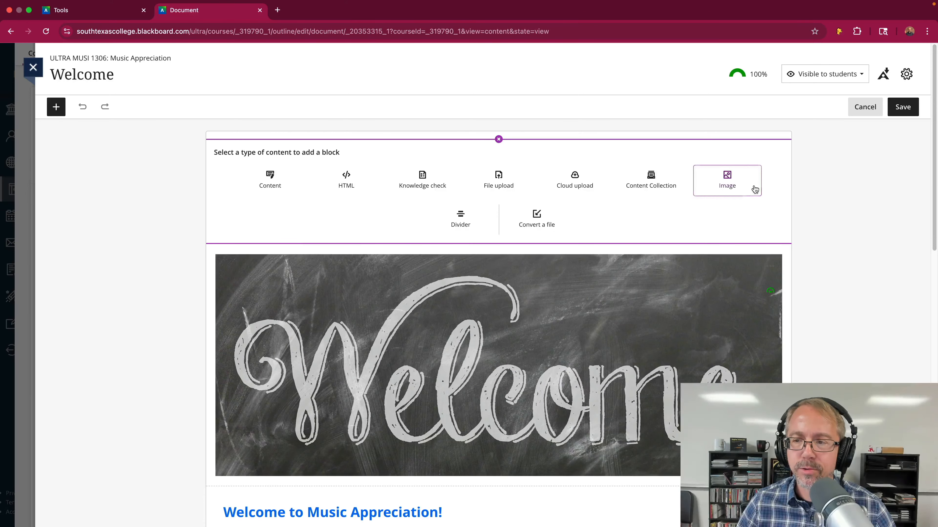
left_click(726, 181)
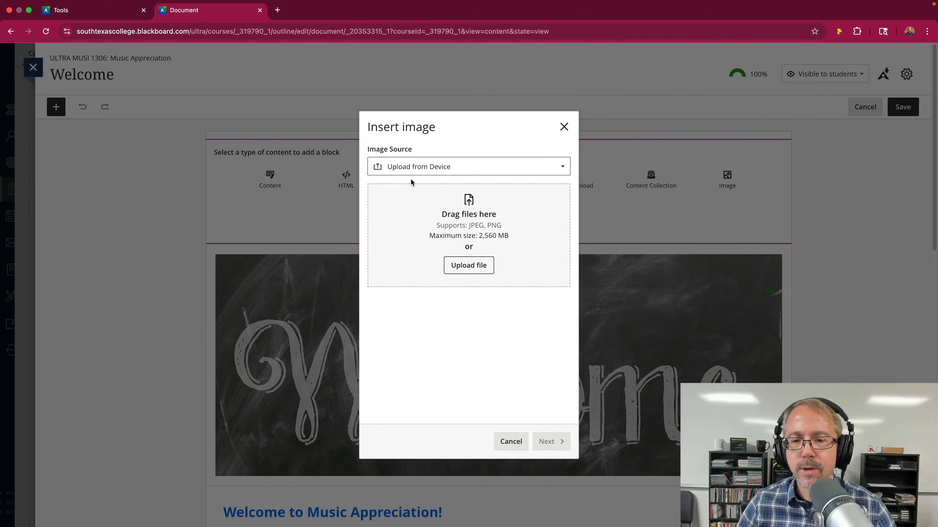
Upload 07-Welcome.png from the Blackboard TR folder on the device and continue to its crop settings.
left_click(468, 266)
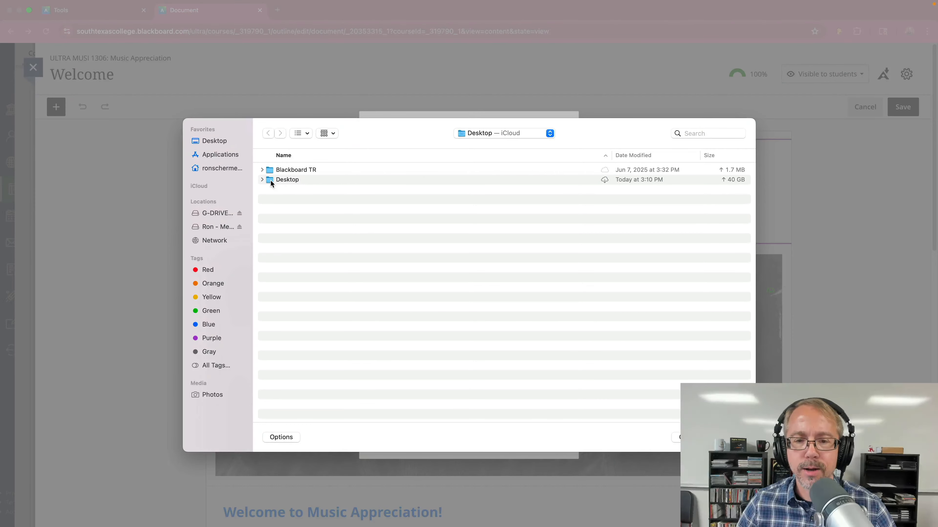
left_click(262, 170)
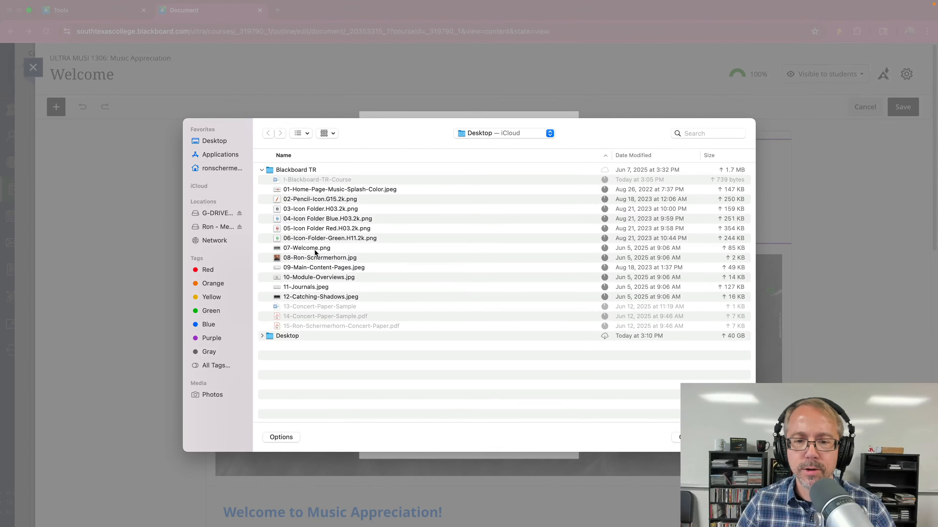
left_click(315, 253)
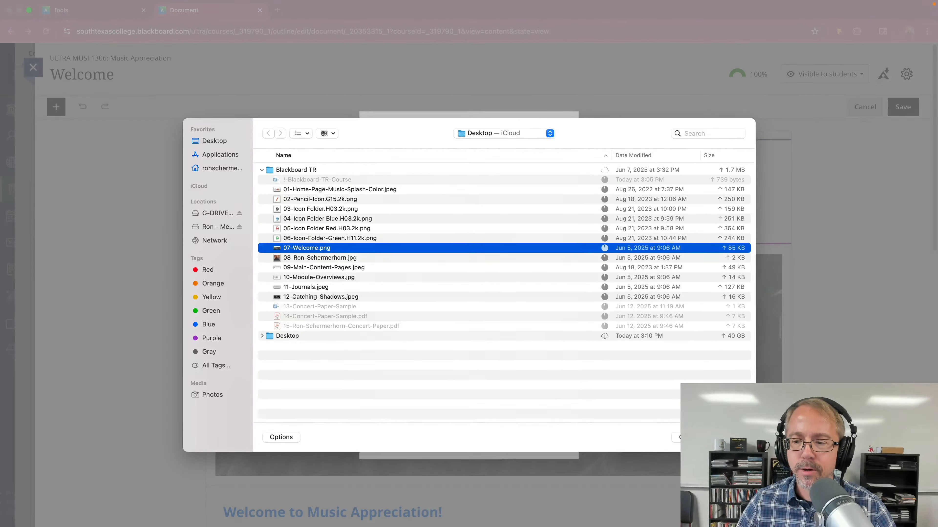
left_click(728, 437)
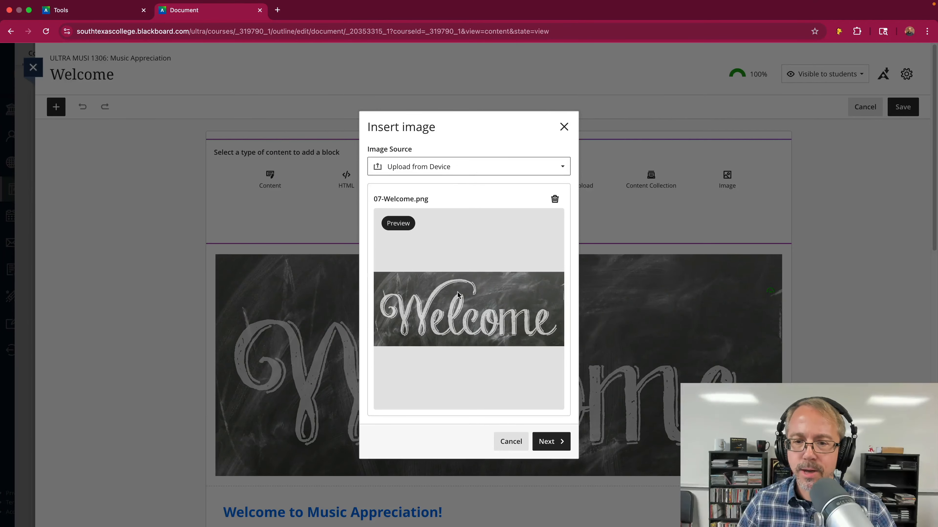
left_click(542, 441)
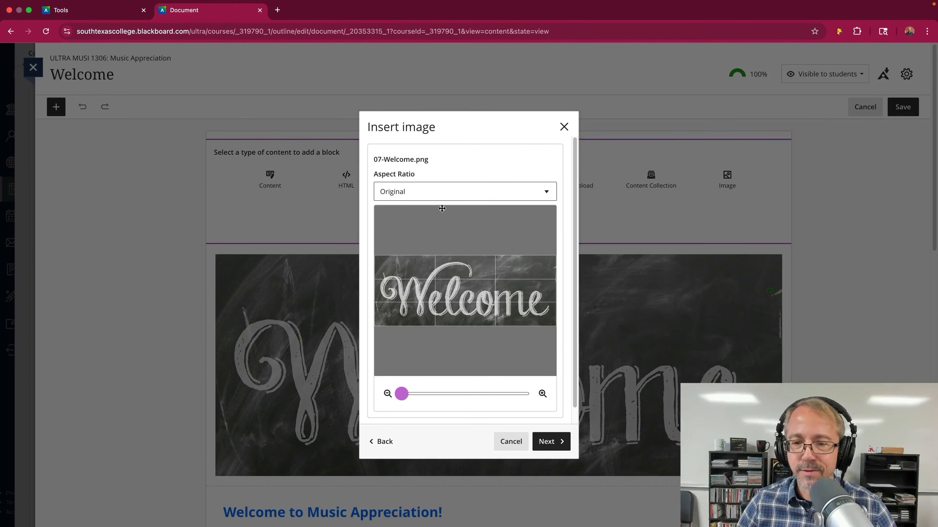
Try the Square aspect ratio on the Welcome image, then restore the Original ratio.
left_click(453, 194)
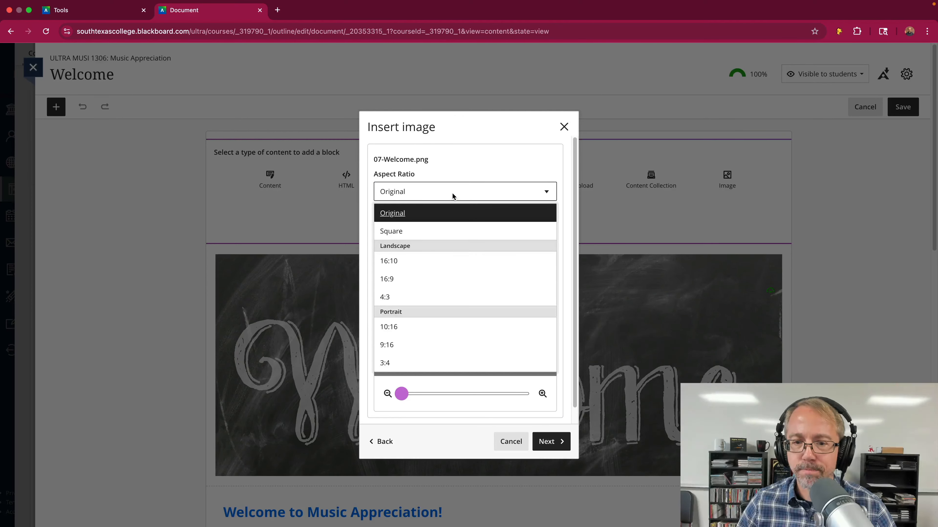
left_click(392, 232)
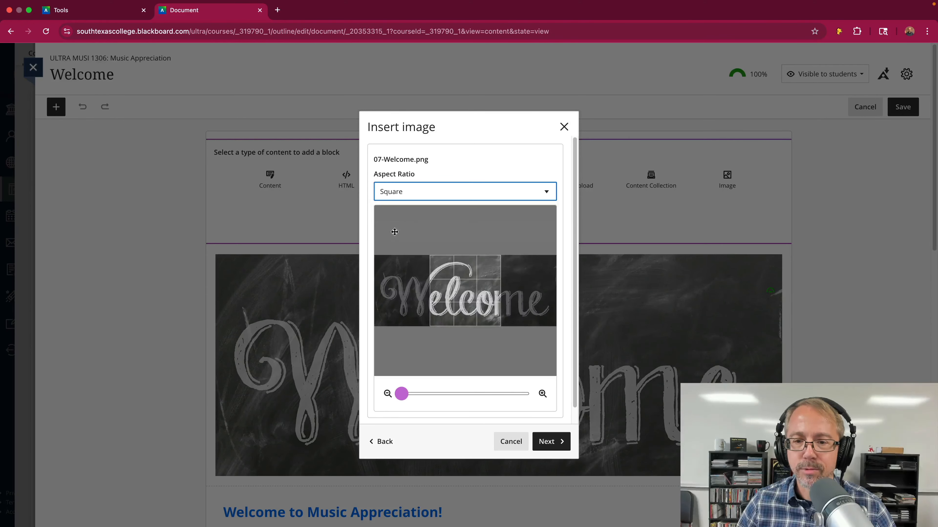
left_click(447, 196)
left_click(491, 158)
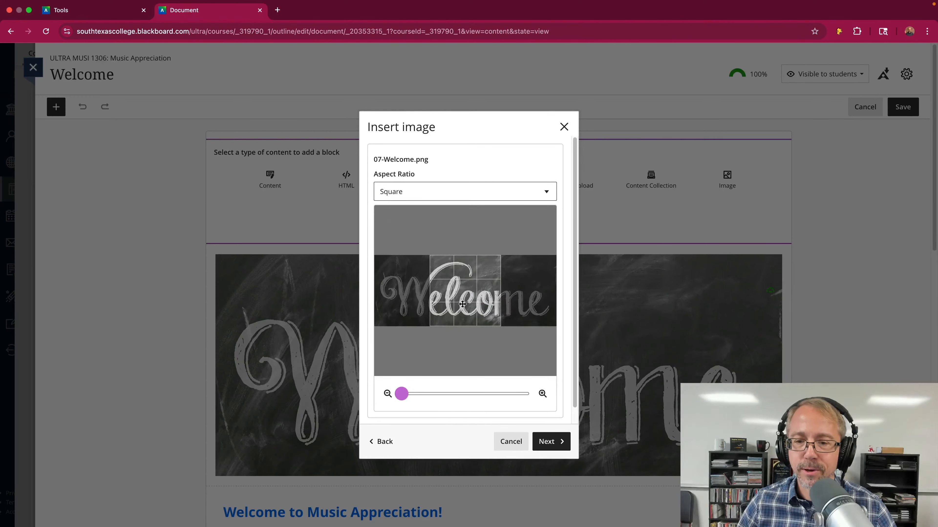
left_click(424, 195)
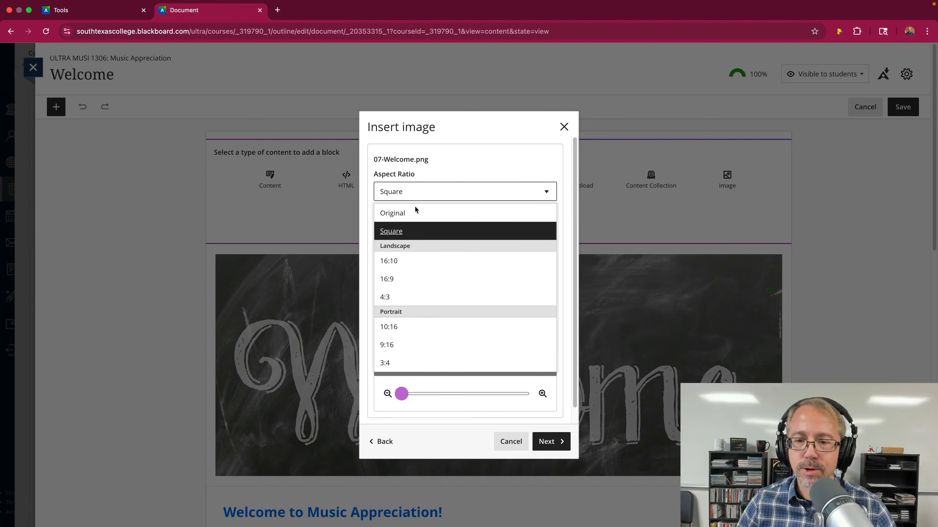
left_click(403, 214)
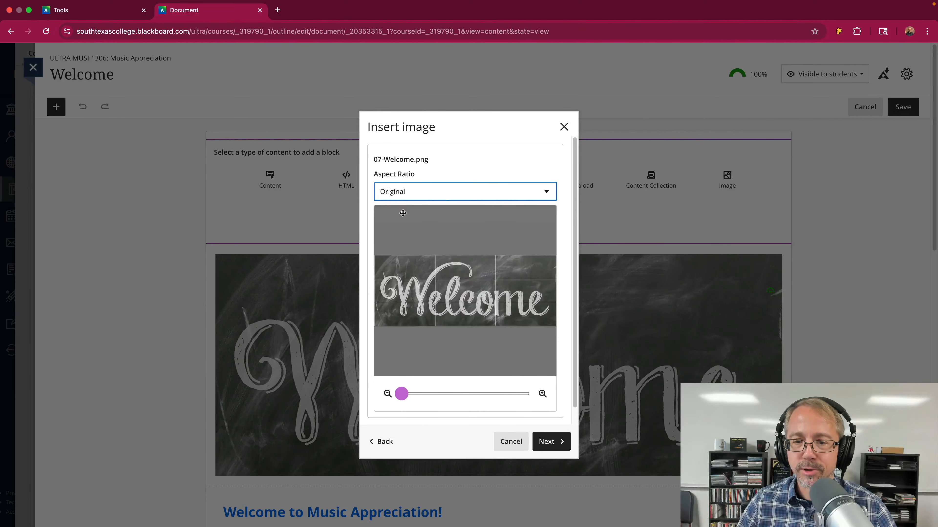
Try the landscape aspect ratios 16:10, 16:9 and 4:3 on the Welcome image.
left_click(439, 193)
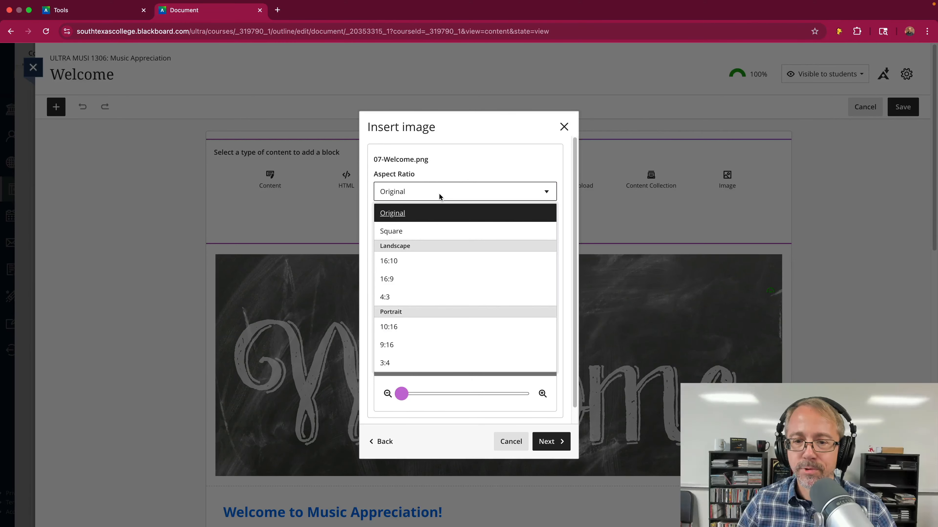
left_click(387, 261)
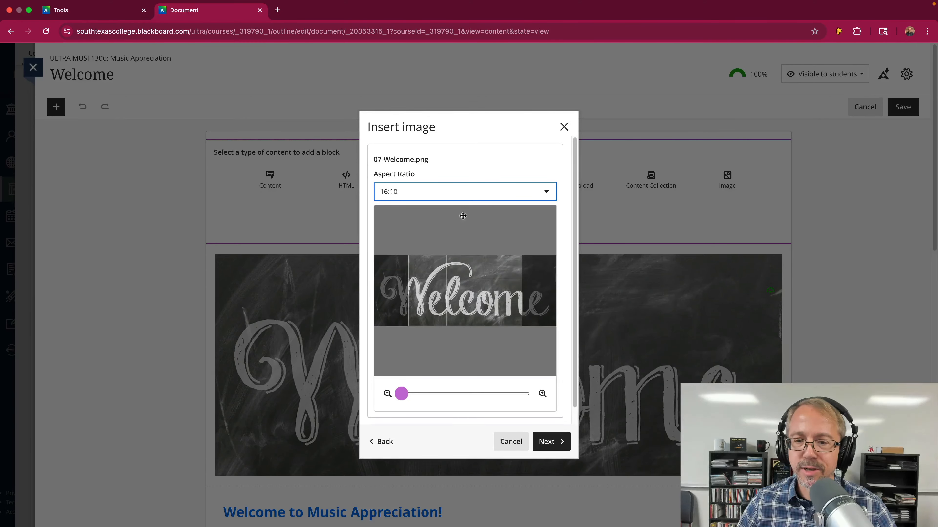
left_click(472, 193)
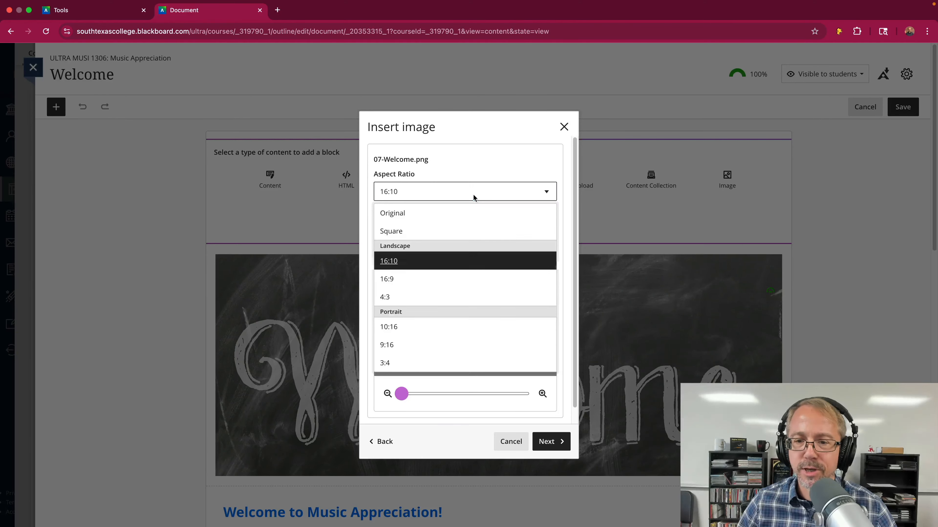
left_click(392, 279)
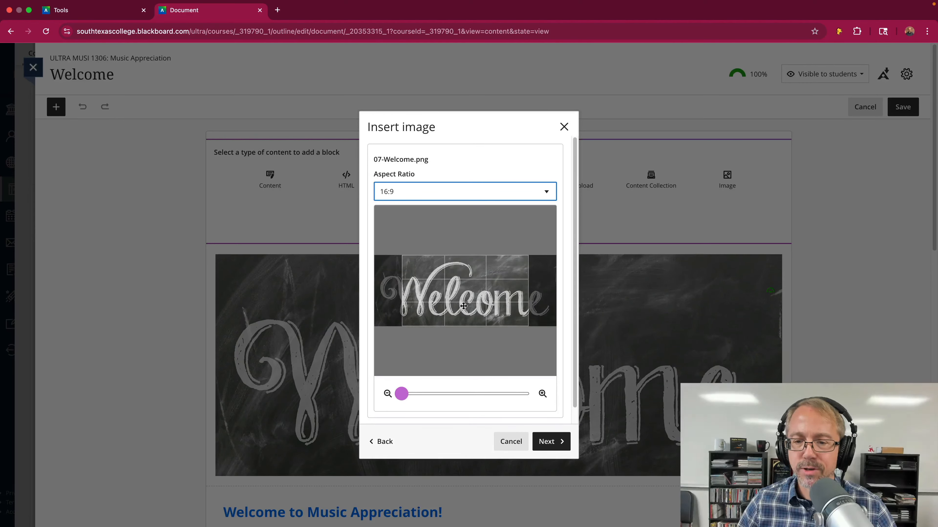
left_click(429, 191)
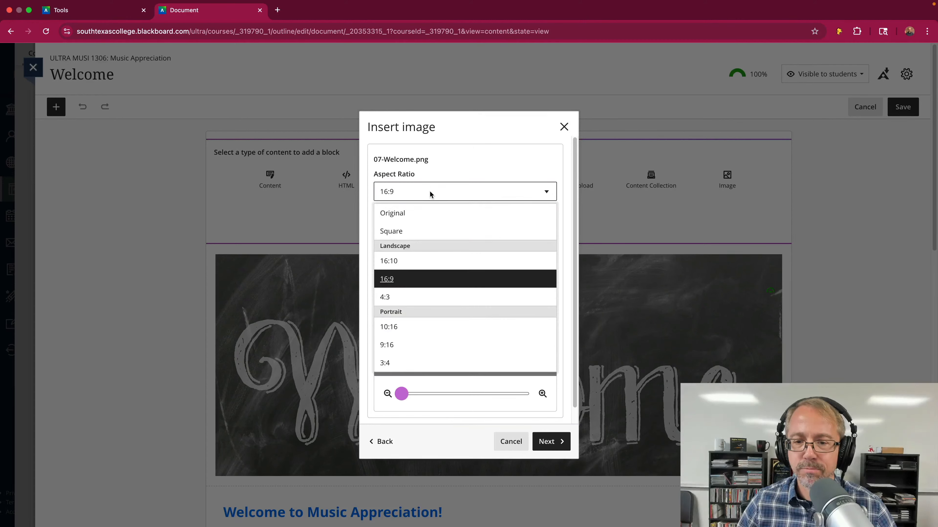
left_click(385, 296)
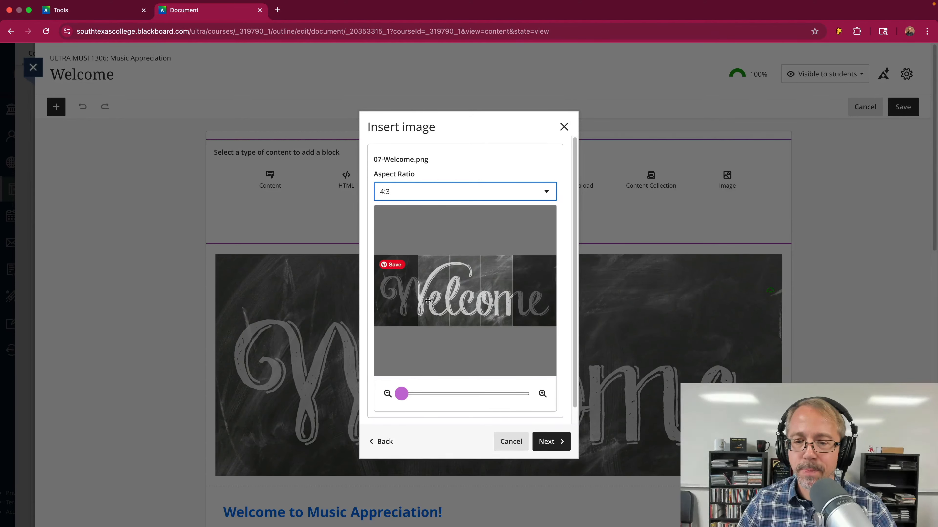
Try the portrait aspect ratios 10:16, 9:16 and 3:4 on the Welcome image and return to Original.
left_click(438, 196)
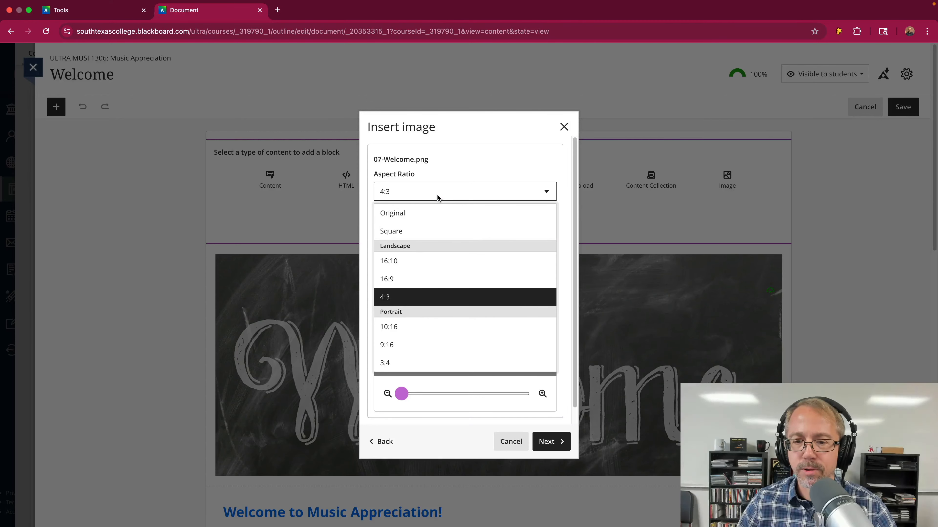
left_click(394, 332)
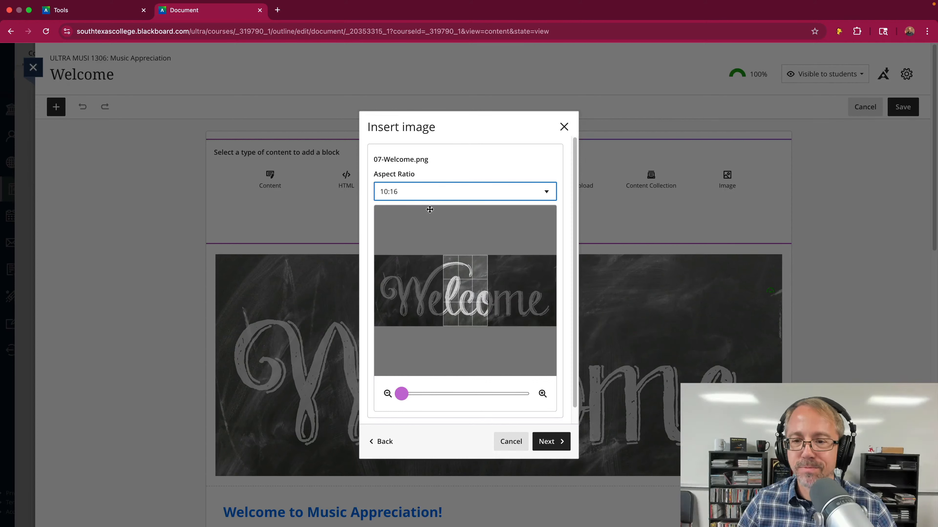
left_click(433, 197)
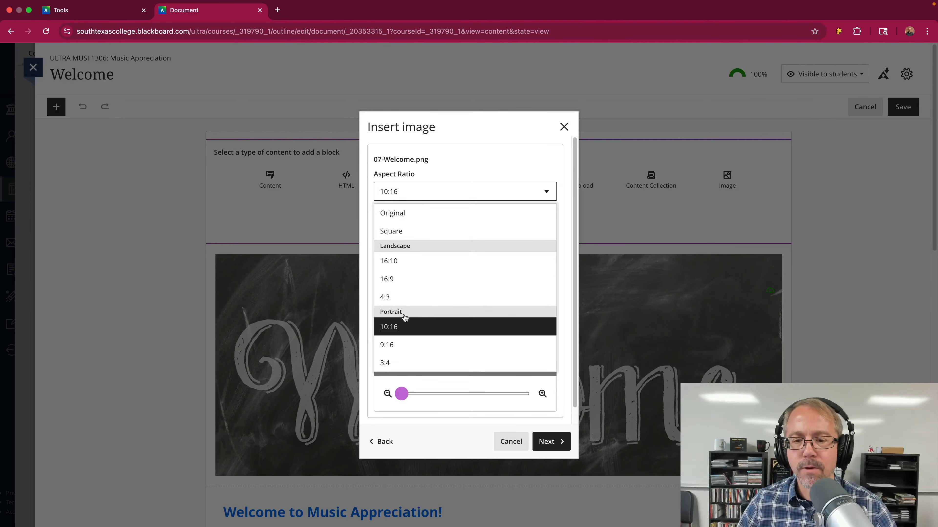
left_click(392, 348)
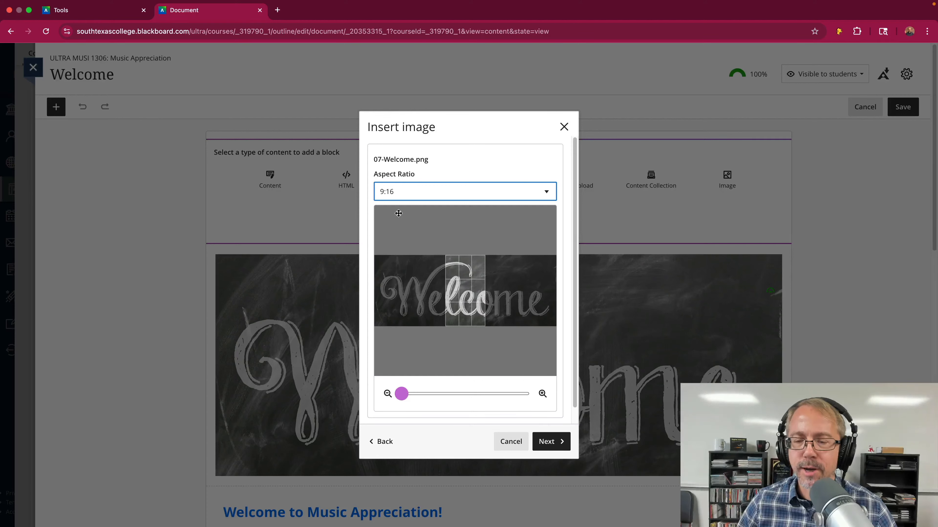
left_click(437, 195)
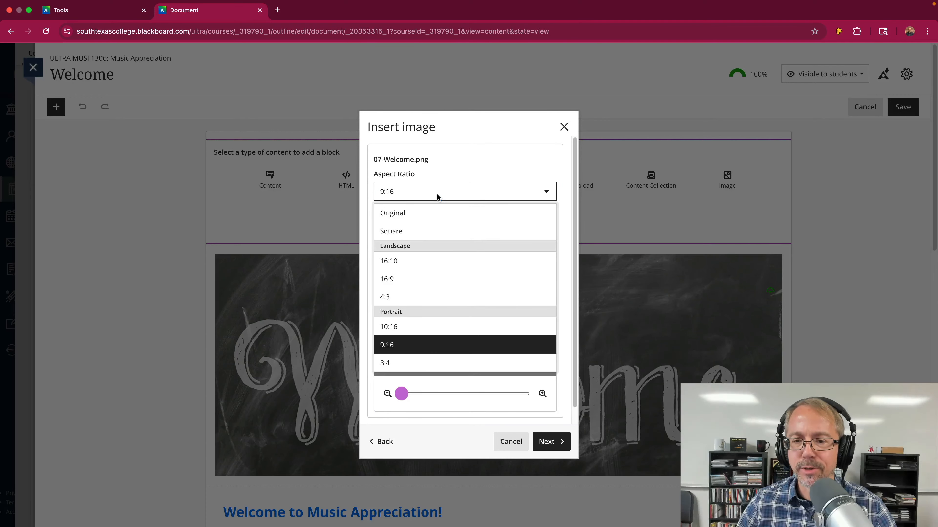
left_click(390, 364)
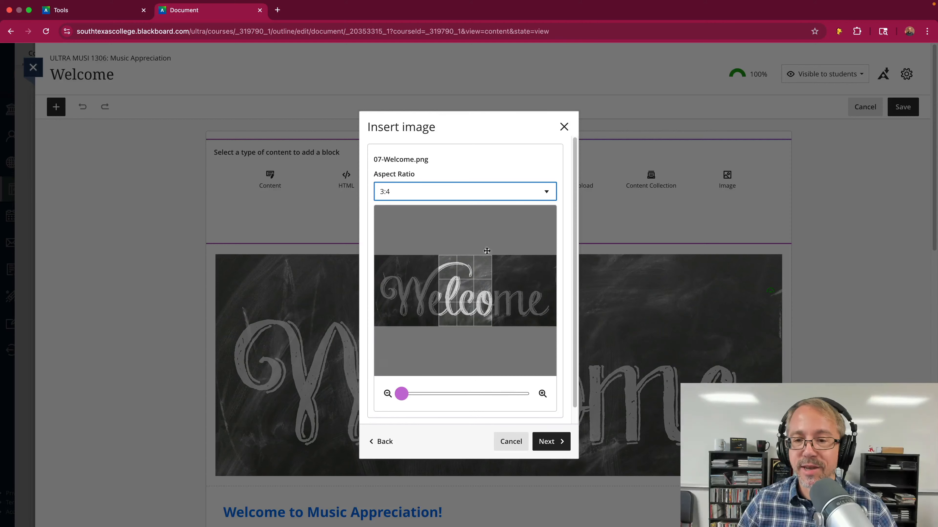
left_click(431, 197)
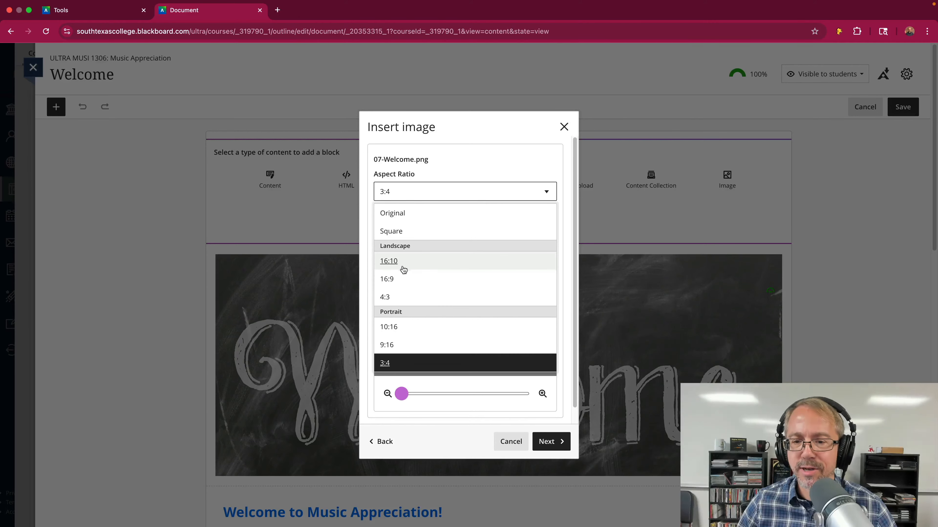
left_click(401, 217)
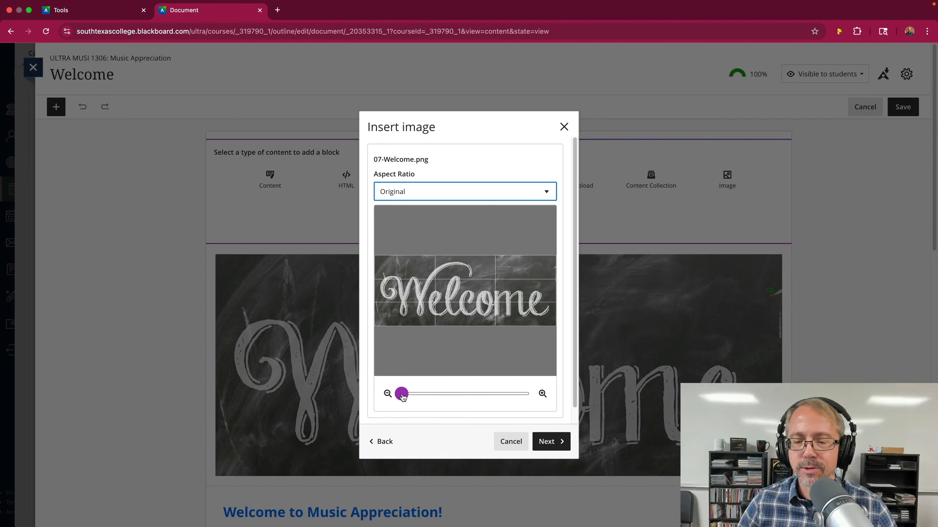
Keep the Original crop, clear the Welcome image's display name, and set it to View only and decorative.
mouse_move(402, 396)
left_mouse_down()
mouse_move(477, 396)
mouse_move(400, 396)
left_mouse_up()
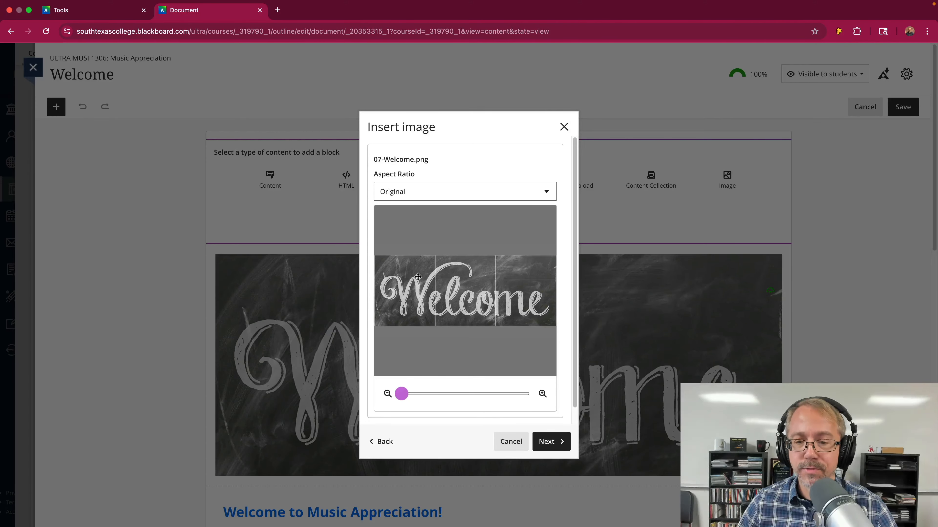
left_click(551, 442)
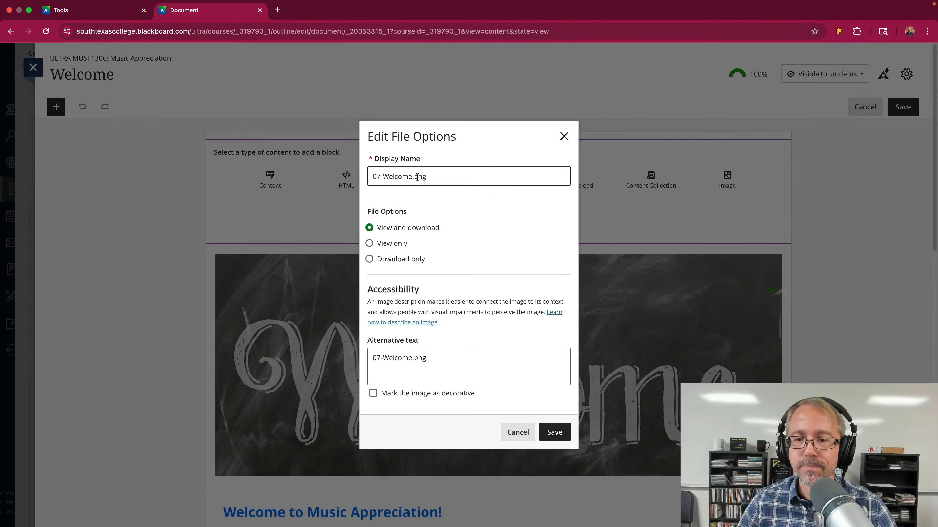
left_click_drag(437, 175, 356, 176)
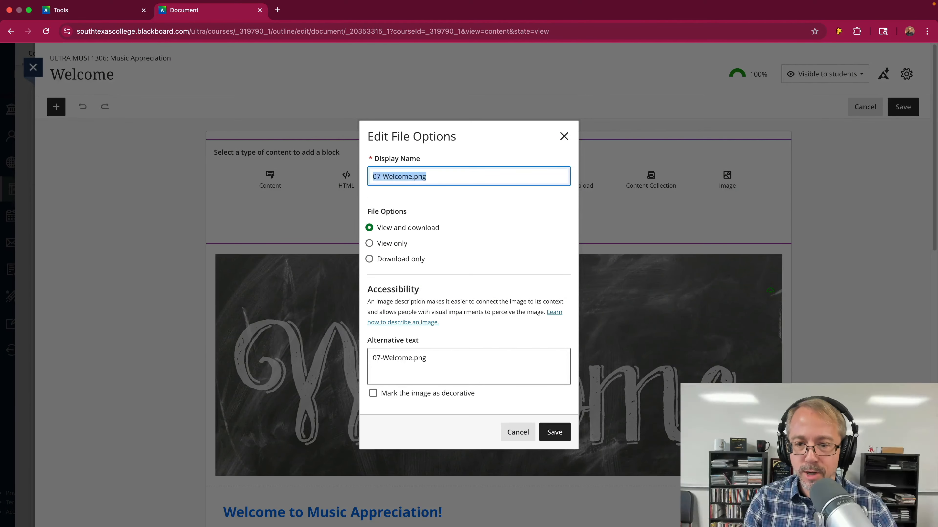
key("BackSpace")
left_click(370, 243)
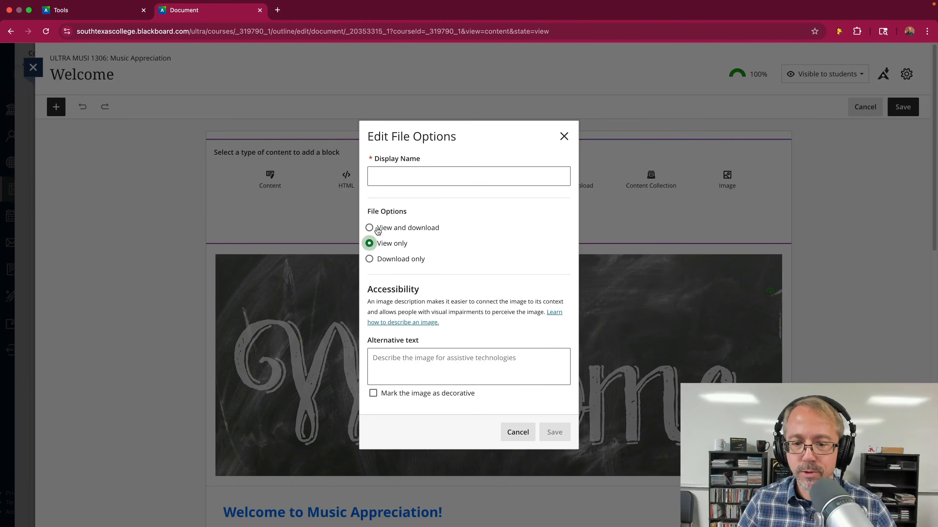
left_click(373, 394)
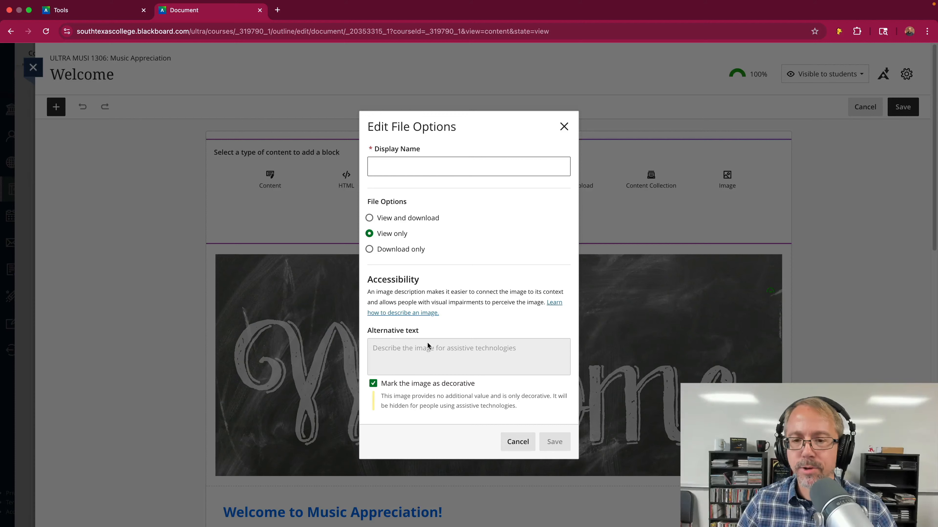
left_click(410, 165)
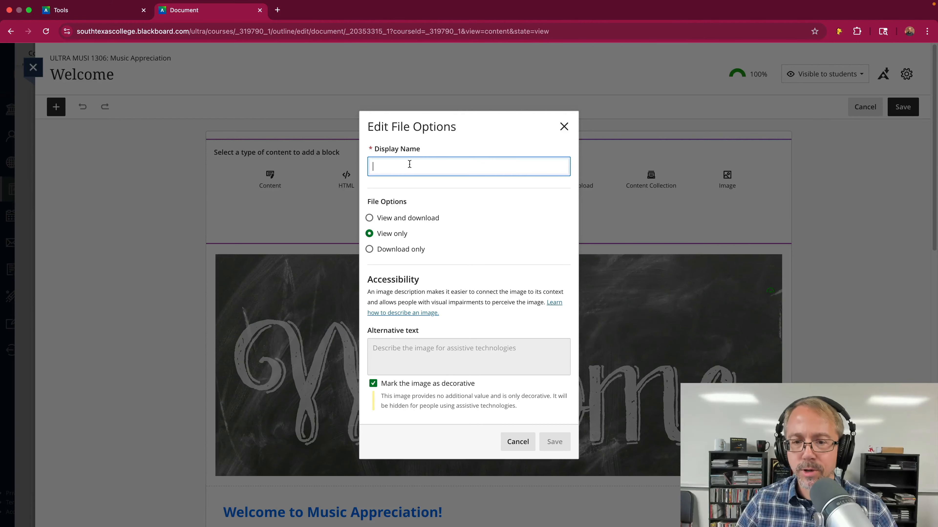
type("We")
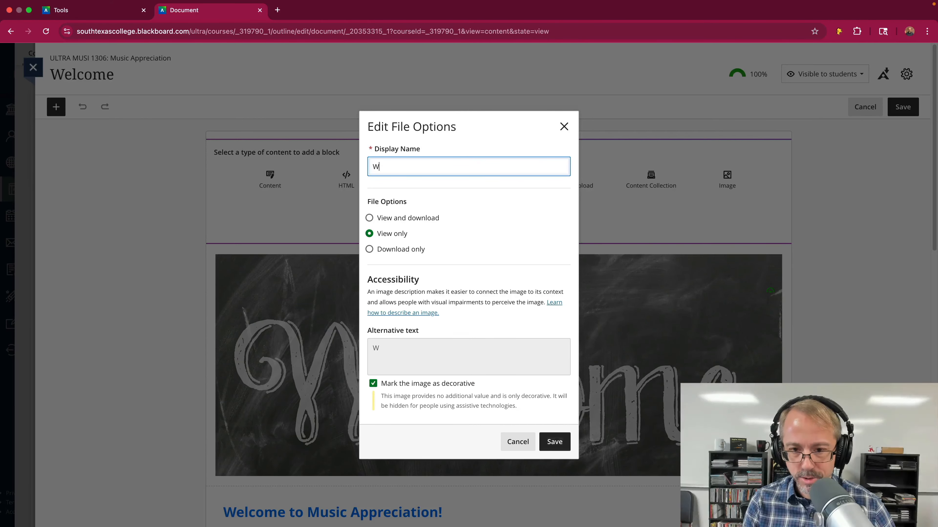
key("BackSpace")
key("BackSpace")
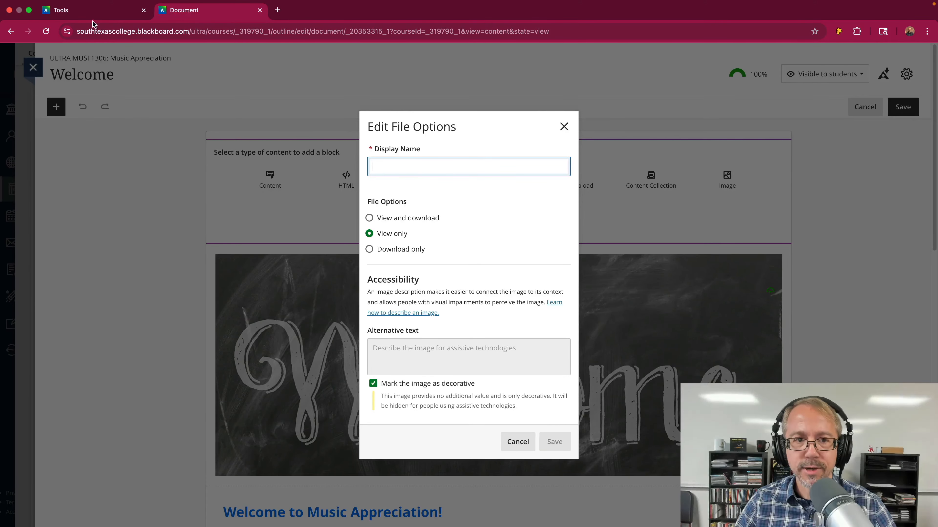
Switch to the !-Blackboard-TR-Course Word document and copy the alt text line "Welcome to Music Appreciation!".
left_click(98, 14)
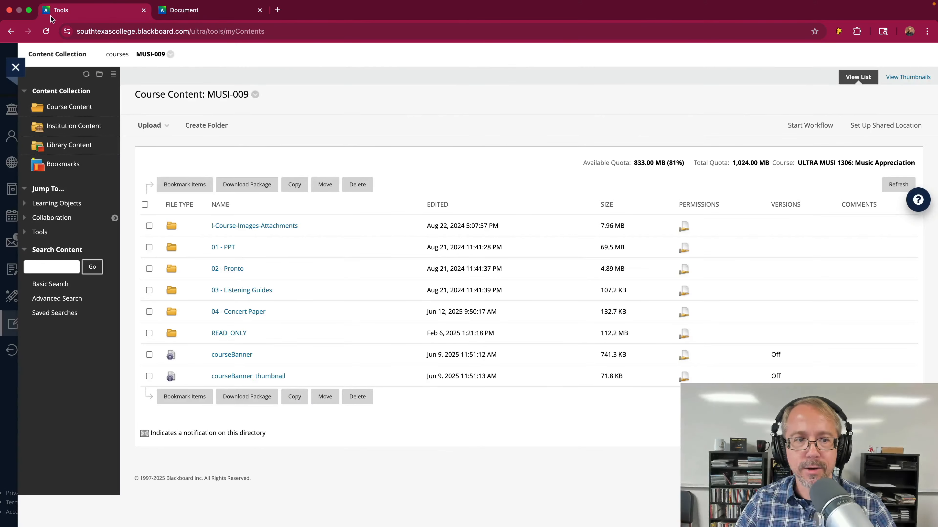
left_click(29, 12)
left_click(617, 16)
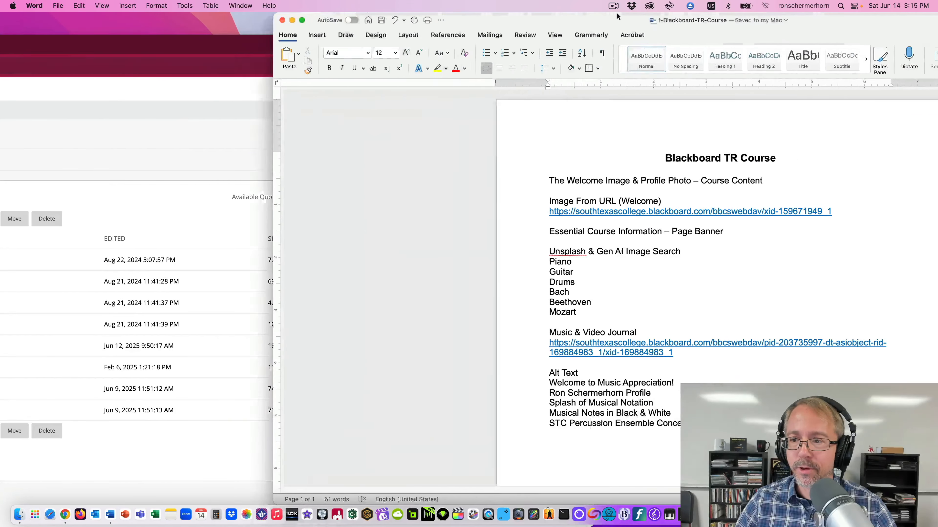
left_click_drag(617, 16, 543, 16)
left_click_drag(604, 381, 490, 385)
key("super+c")
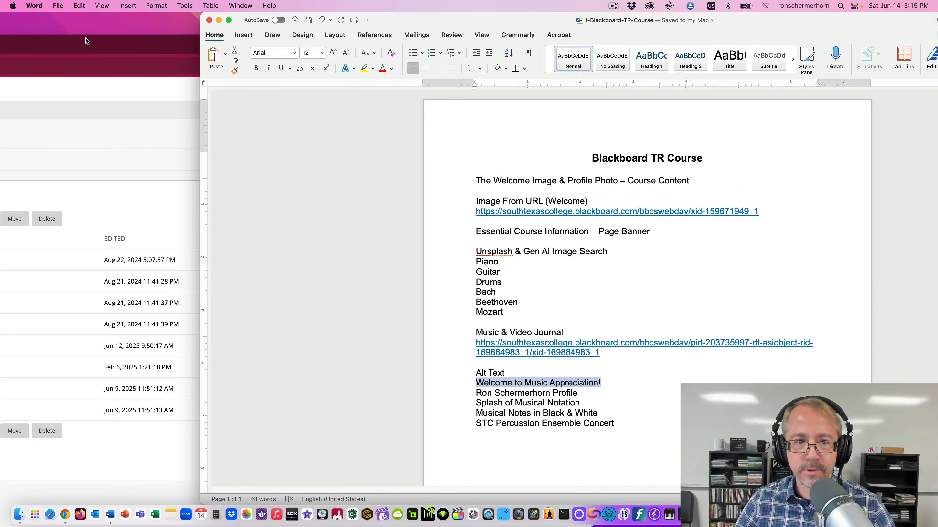
Switch back to the Welcome document in Chrome, set the image's display name to "Welcome to Music Appreciation!" and unmark it as decorative.
left_click_drag(105, 50, 360, 3)
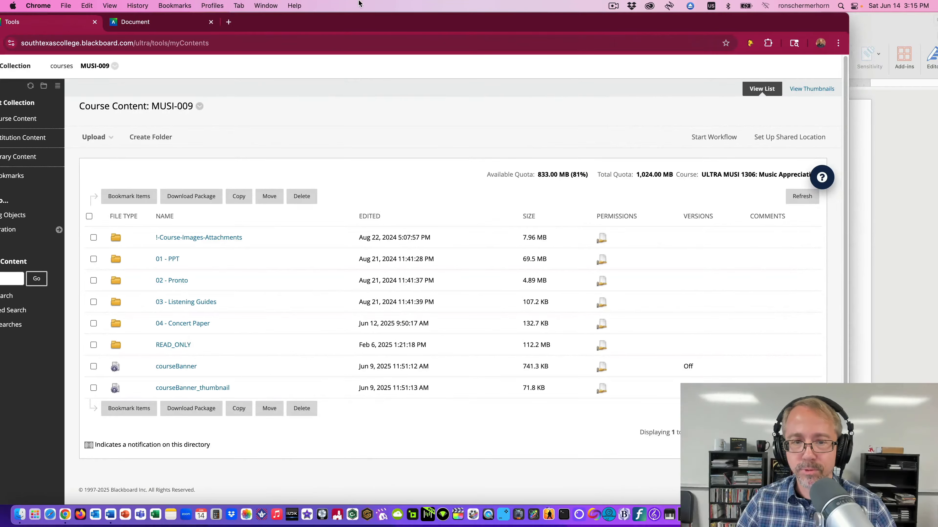
left_click(155, 22)
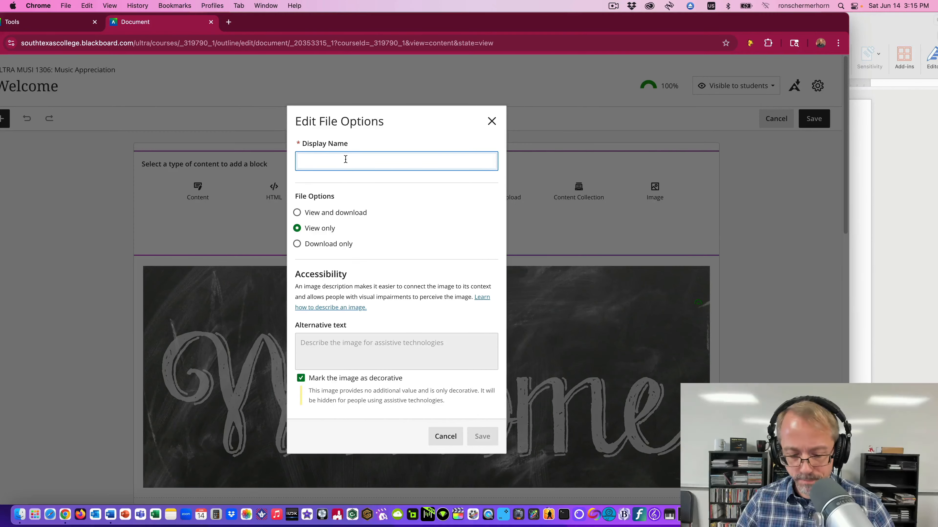
key("super+v")
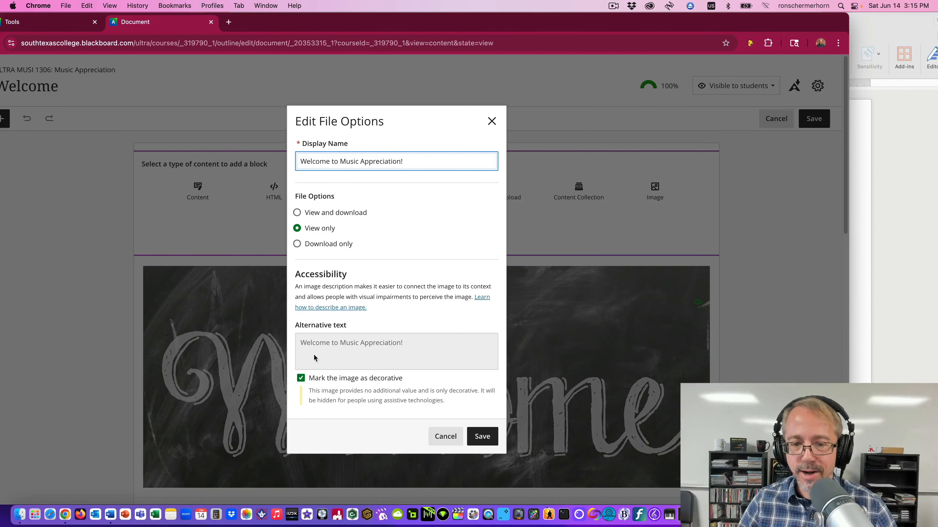
left_click(301, 377)
left_click(411, 352)
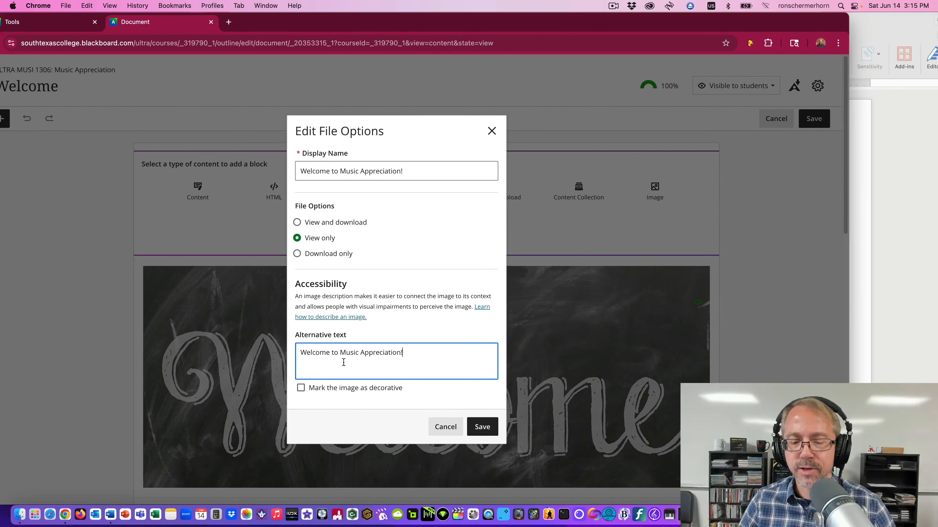
Mark the image as decorative, save its file options to insert it, and save the Welcome document.
left_click(301, 388)
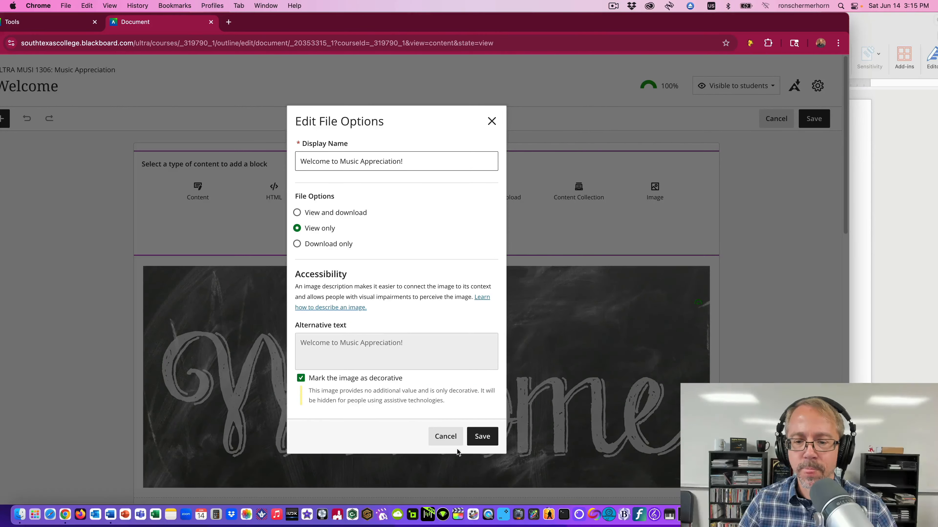
left_click(481, 436)
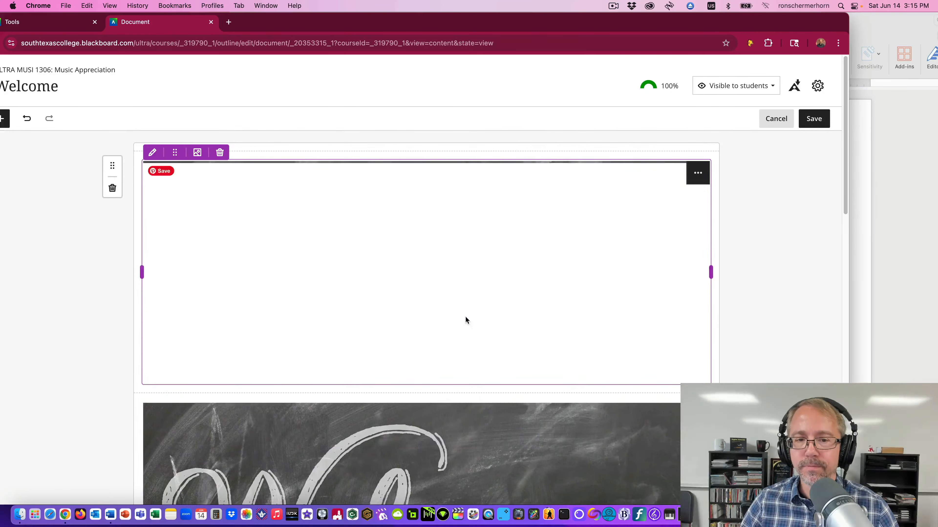
left_click(814, 119)
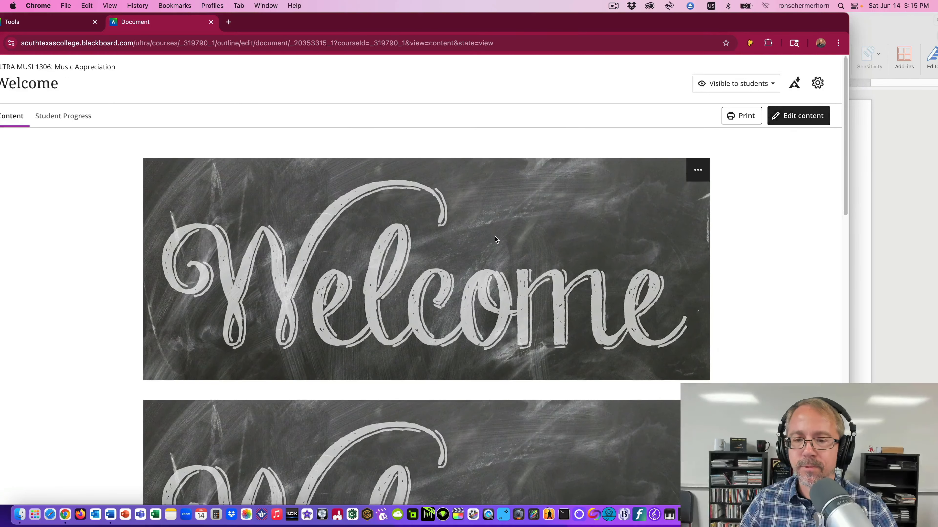
scroll(494, 238, "down", 3)
scroll(494, 239, "up", 2)
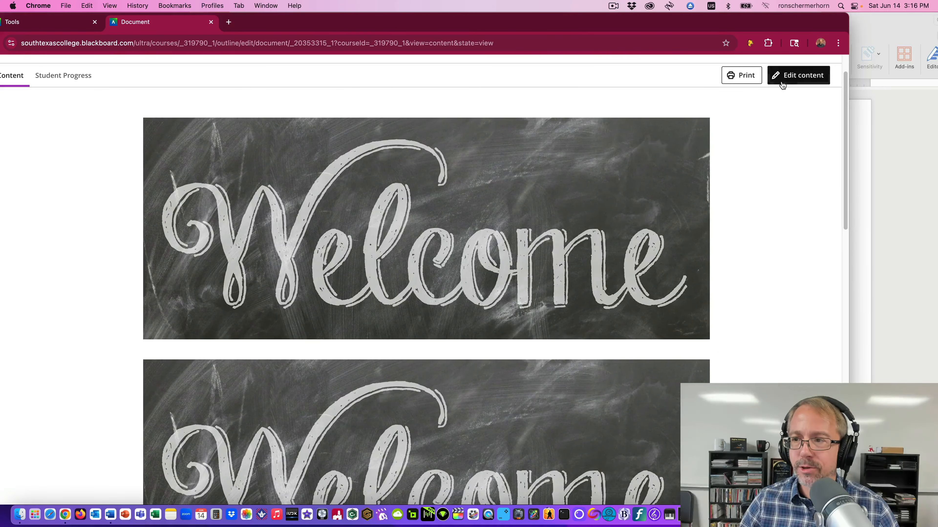
Delete both Welcome image blocks above the Music Appreciation heading and save the document.
left_click(789, 76)
scroll(650, 141, "up", 2)
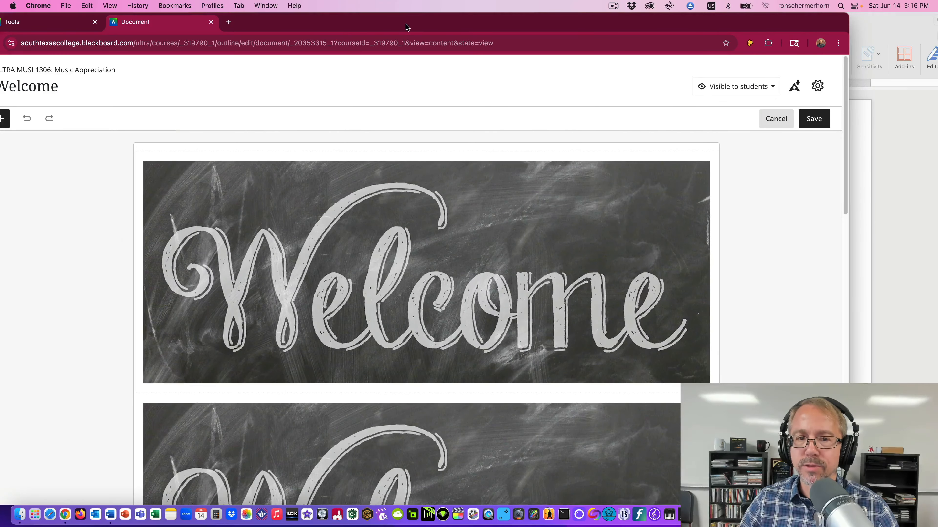
left_click_drag(408, 25, 446, 25)
left_click(660, 180)
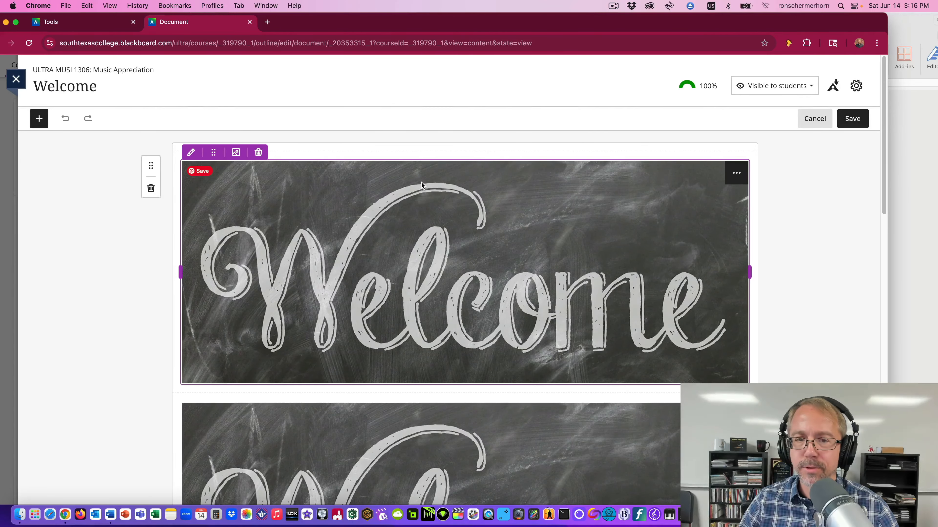
left_click(259, 154)
left_click(259, 154)
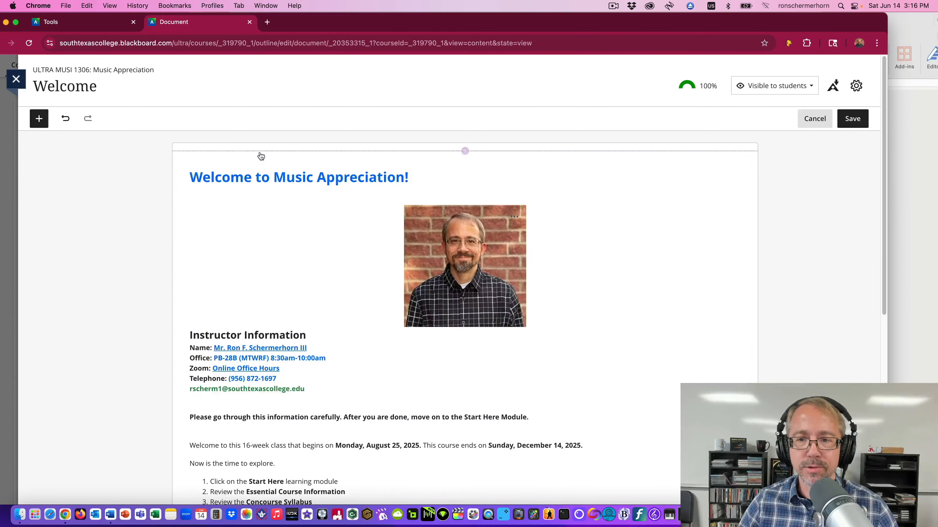
left_click(851, 125)
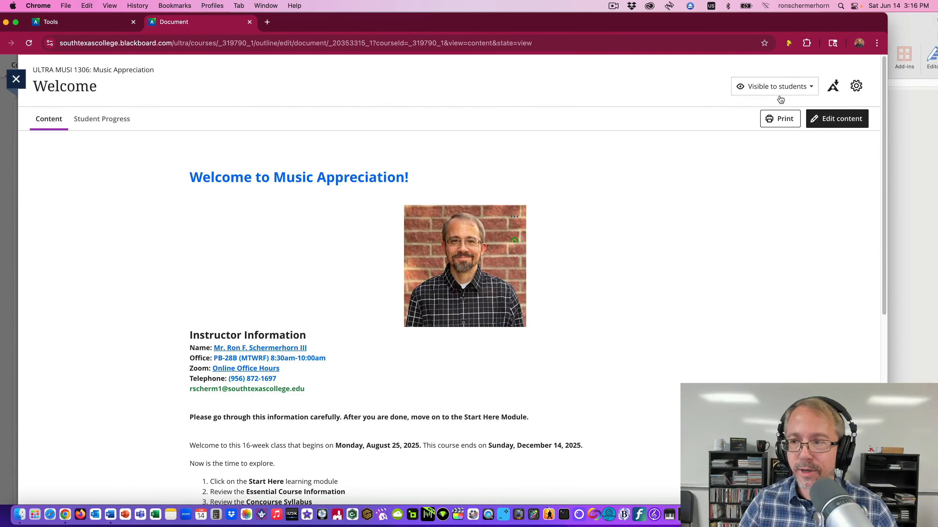
Add an image block above the heading in the Welcome document, using 07-Welcome.png from the device at its Original aspect ratio.
left_click(833, 122)
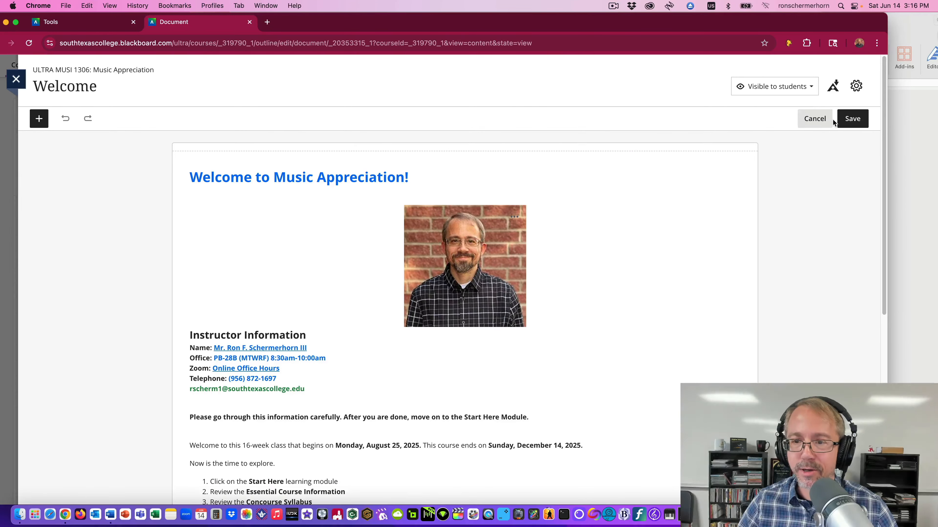
left_click(465, 152)
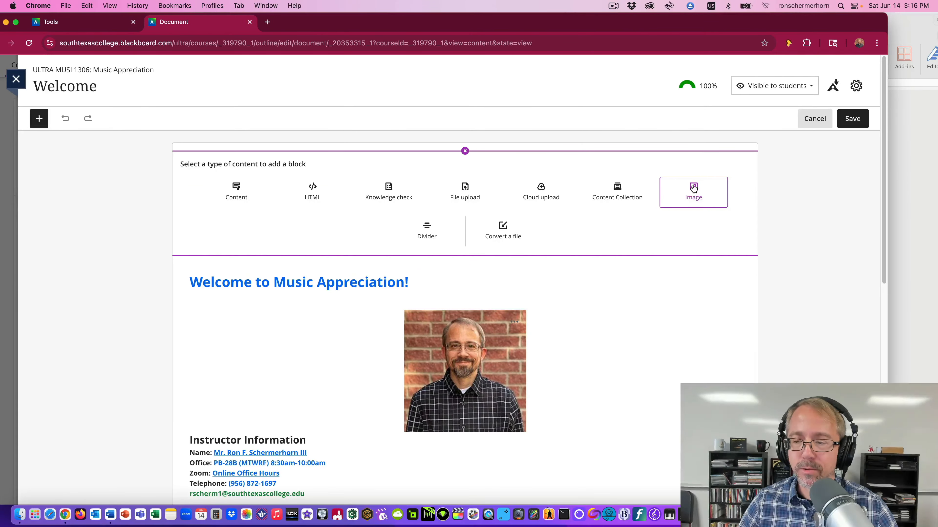
left_click(694, 192)
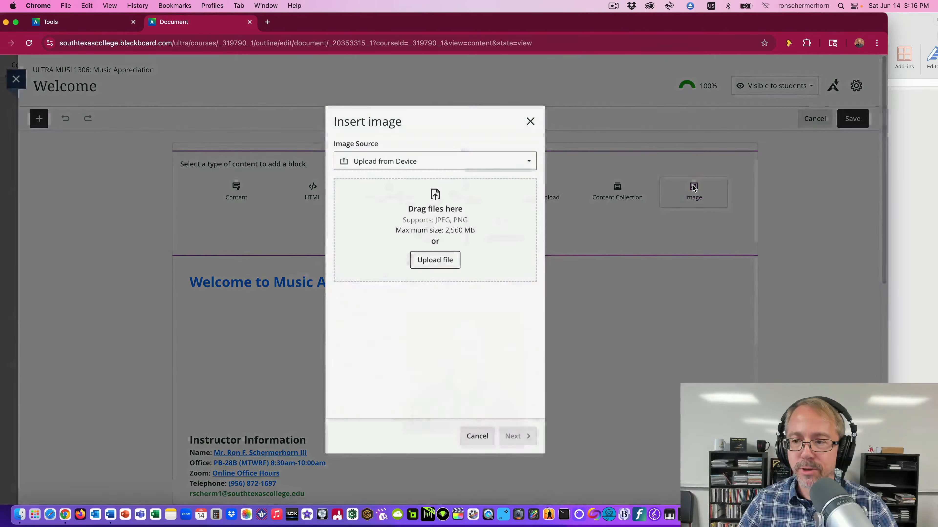
left_click(435, 261)
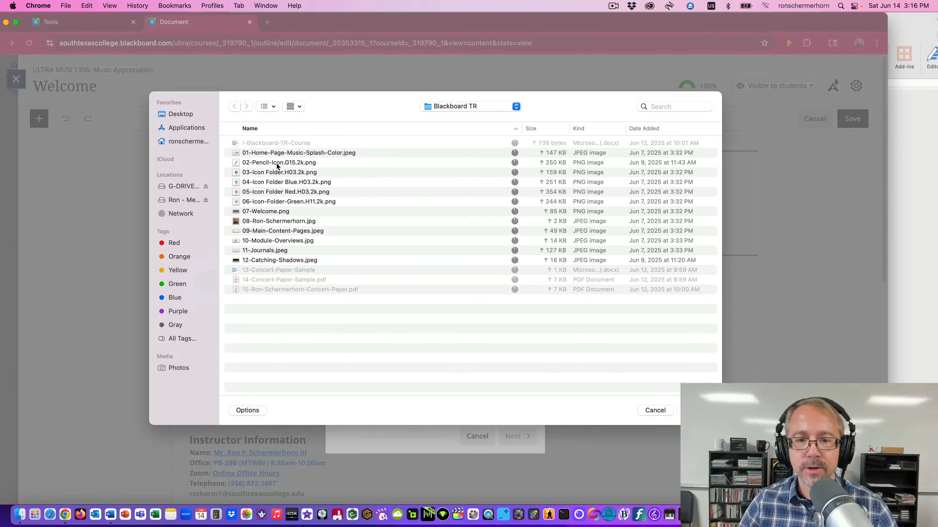
left_click(268, 213)
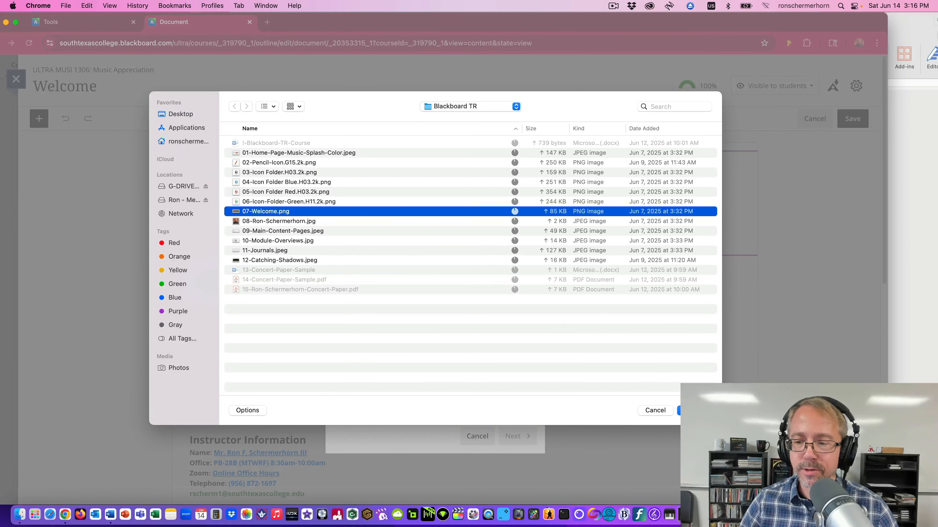
left_click(691, 410)
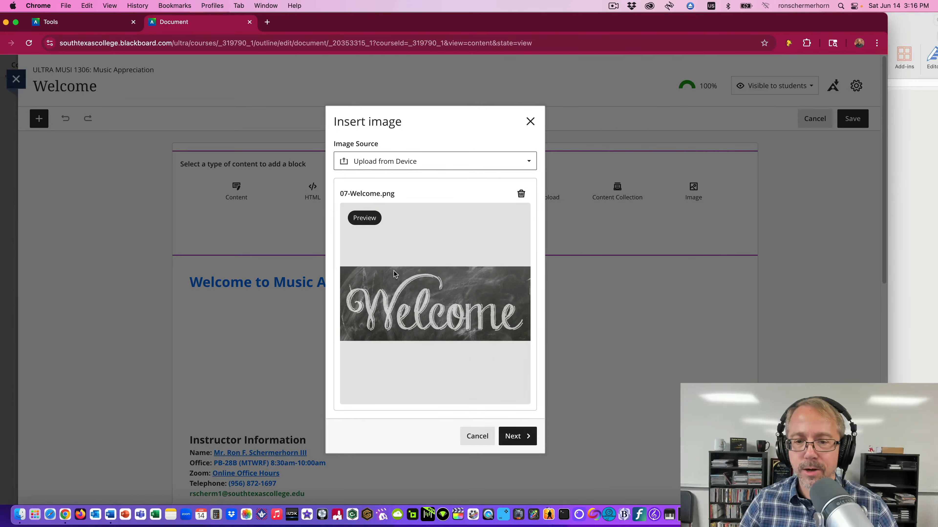
left_click(516, 436)
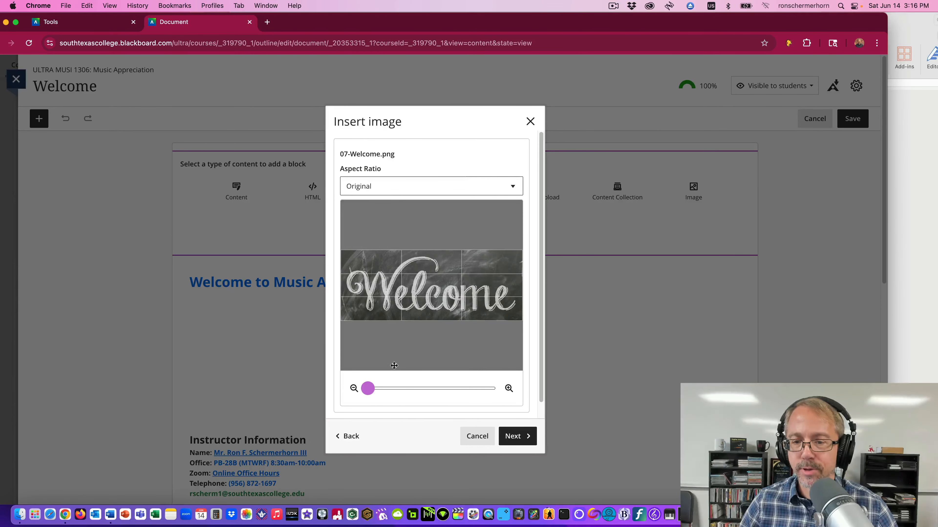
left_click(517, 437)
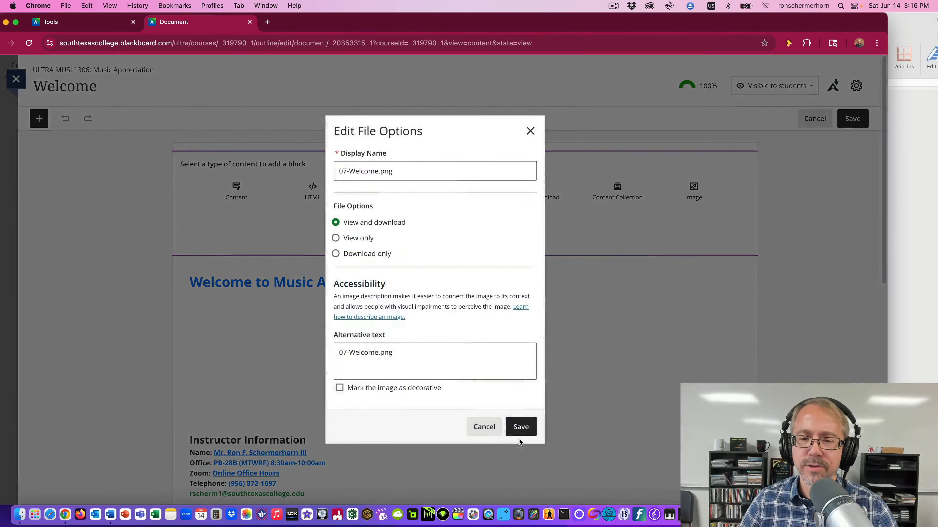
Name the image "Welcome to Music Appreciation!", make it view only and decorative, and save the Welcome document.
triple_click(410, 178)
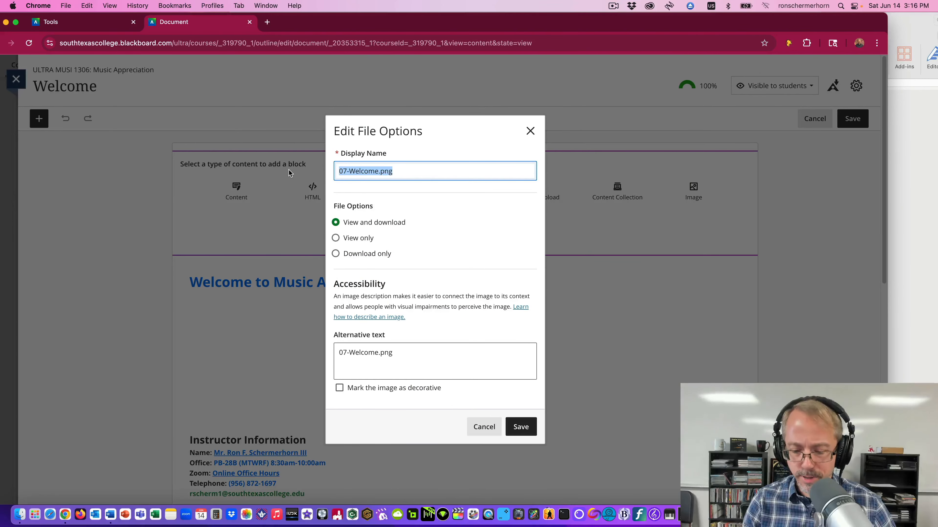
key("BackSpace")
type("Welcome to Music Appreciation!")
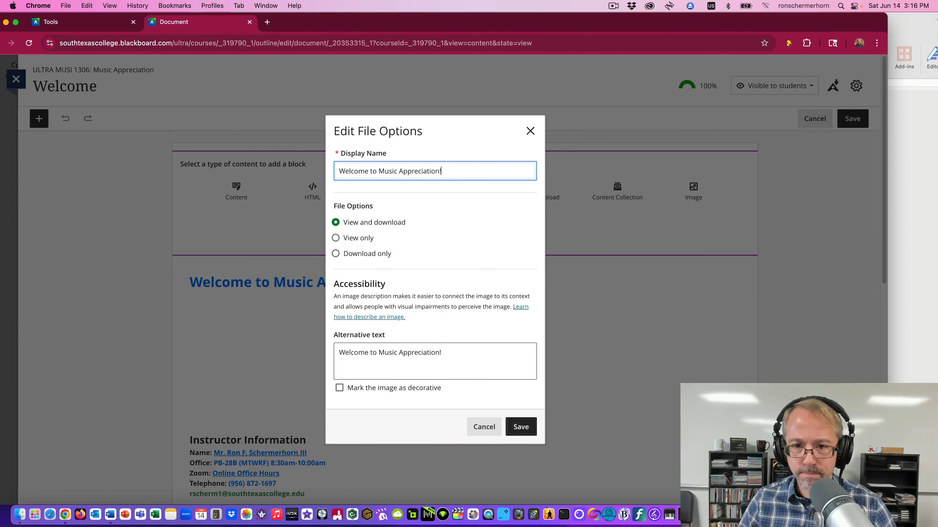
left_click(335, 238)
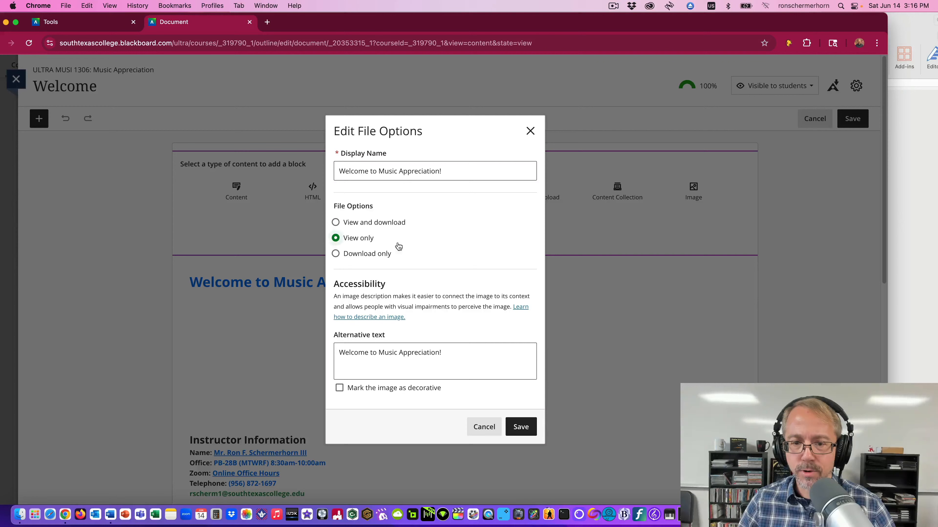
left_click(339, 387)
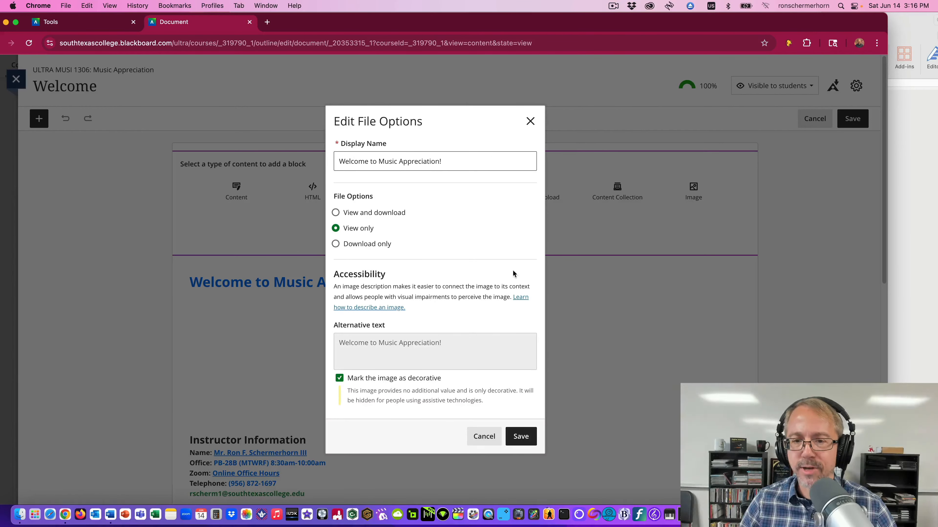
left_click(521, 438)
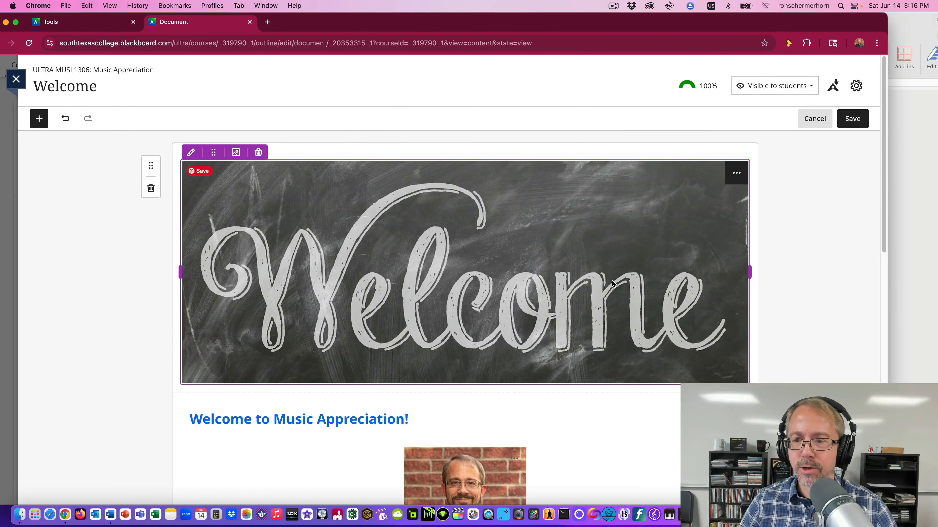
left_click(852, 119)
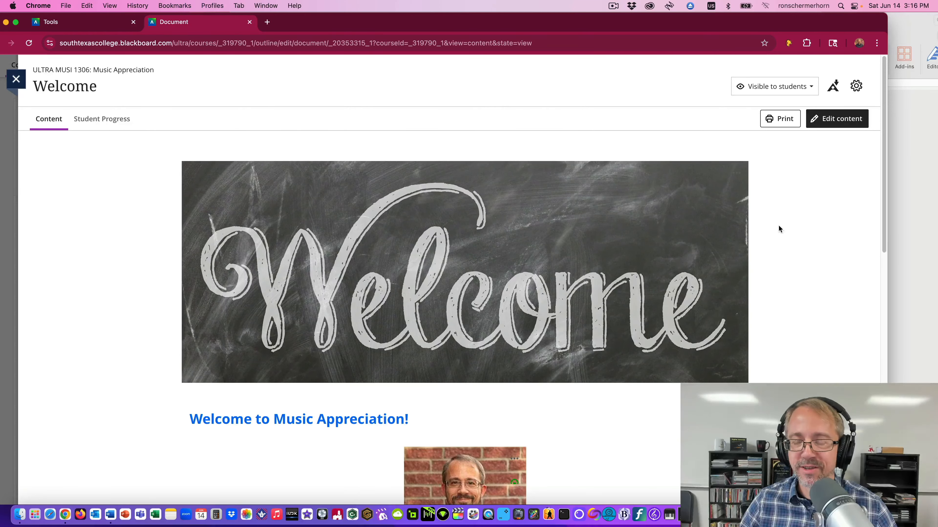
scroll(619, 222, "down", 2)
scroll(619, 222, "up", 2)
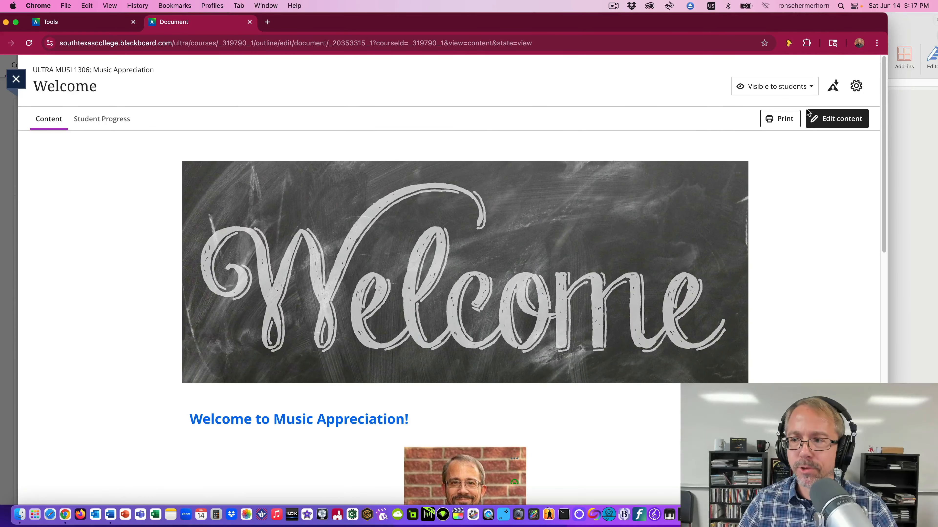
Delete the Welcome image block above the Music Appreciation heading and save the document.
left_click(832, 123)
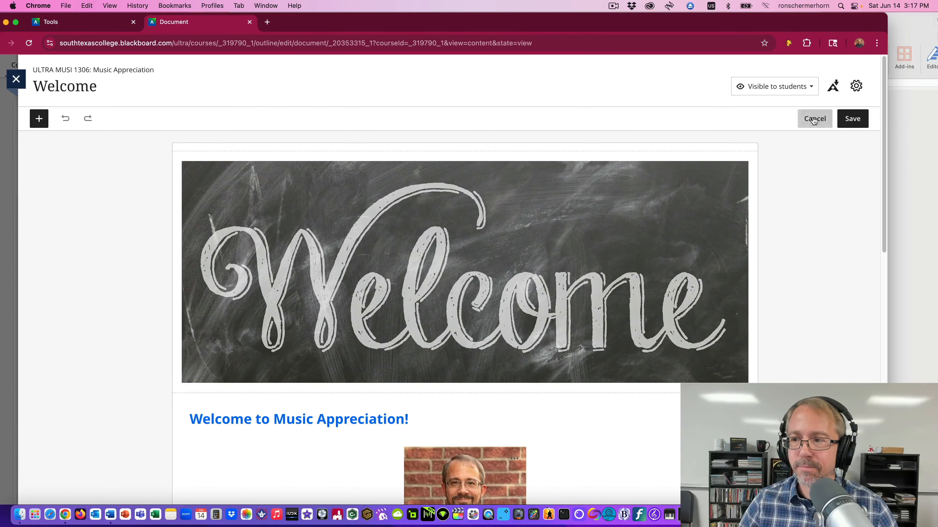
left_click(813, 121)
left_click(835, 118)
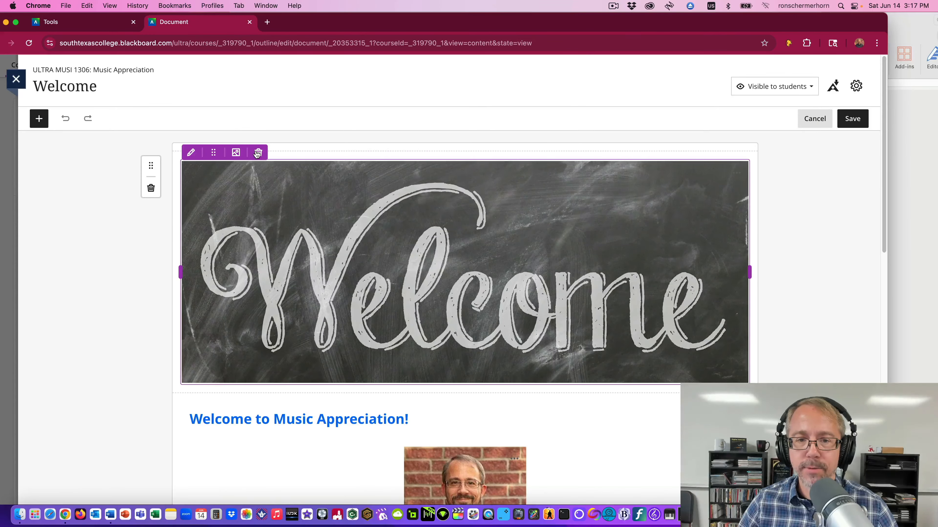
left_click(257, 153)
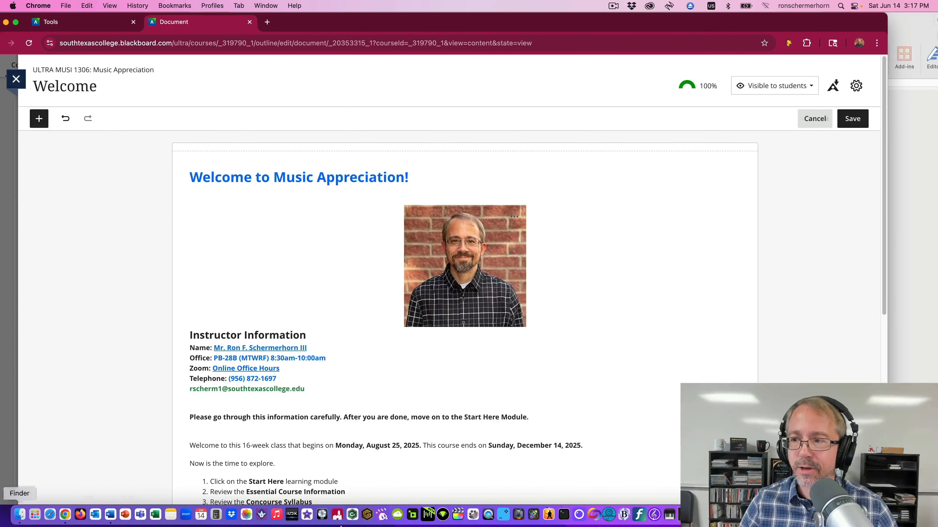
left_click(851, 120)
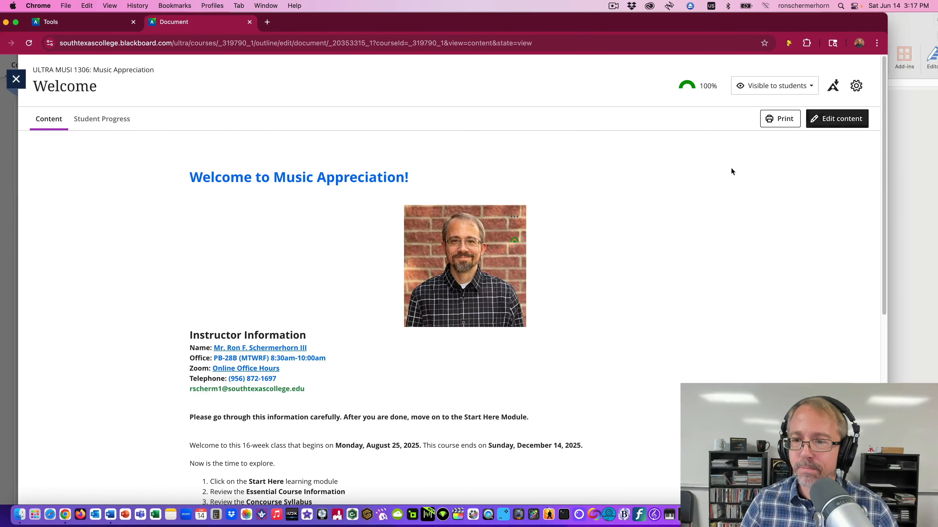
Add a cloud upload block above the heading, importing 01-Welcome.png from Dropbox's 1-Course Materials 2024-2025/00-Course-Images-Attachments folder.
left_click(826, 126)
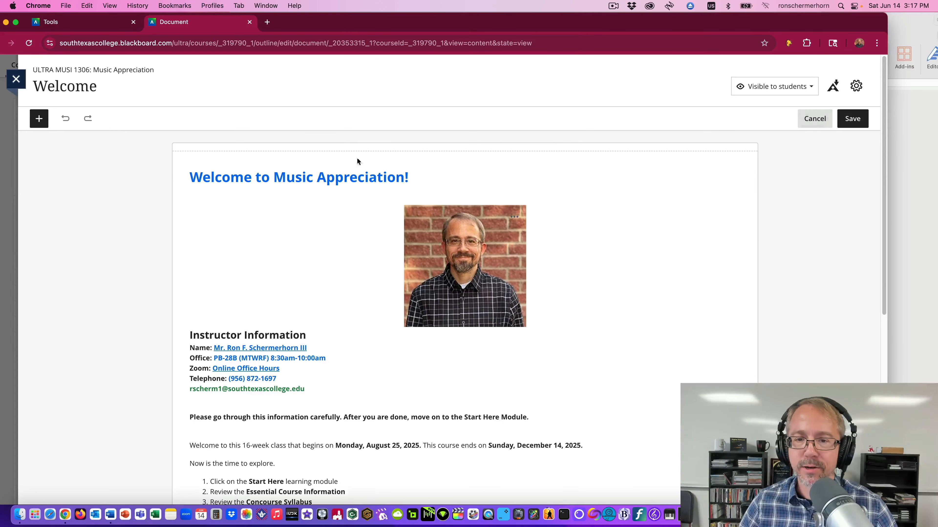
left_click(464, 151)
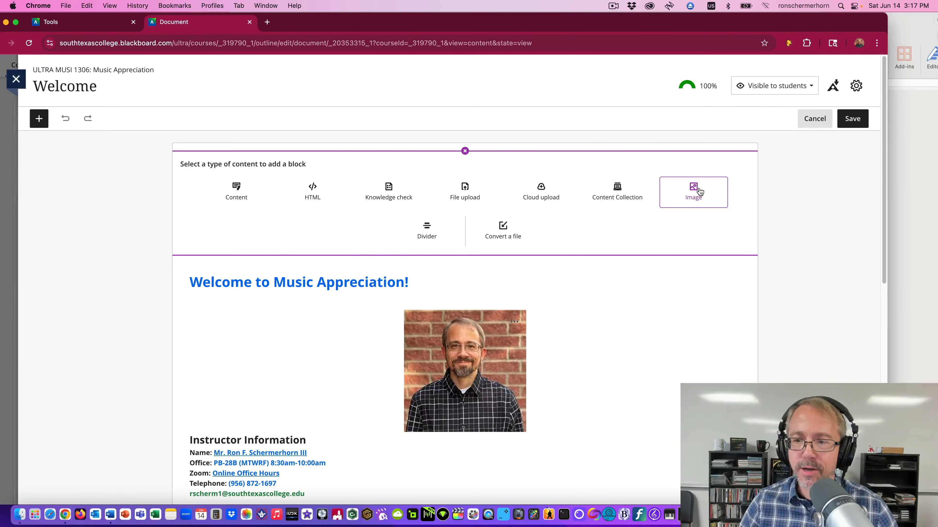
left_click(539, 190)
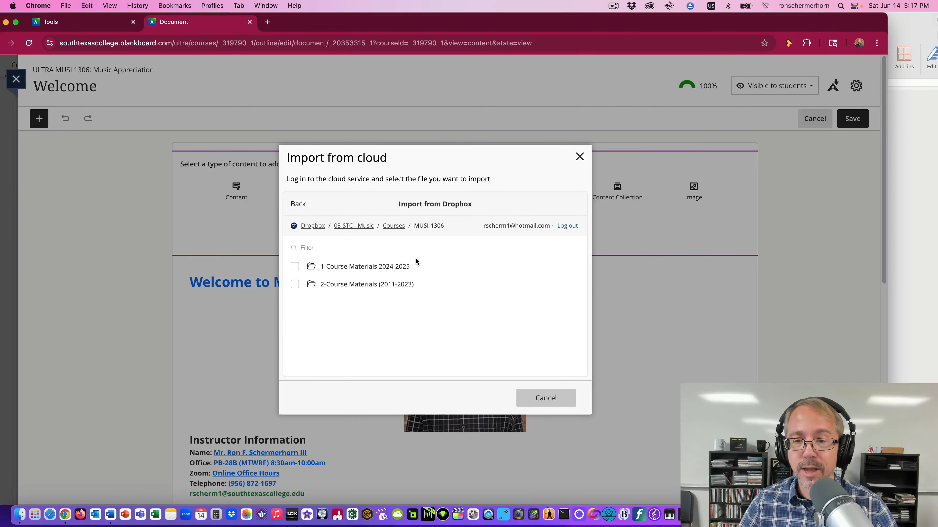
left_click(579, 156)
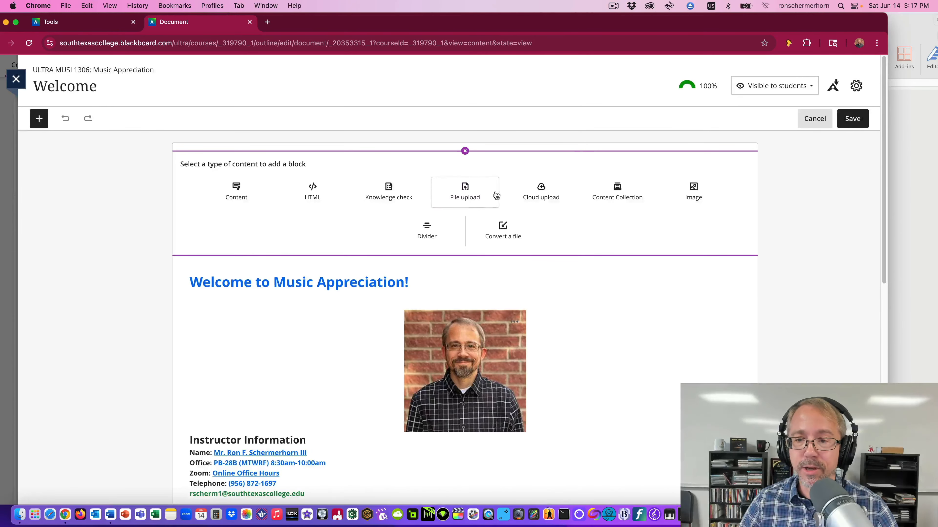
left_click(541, 197)
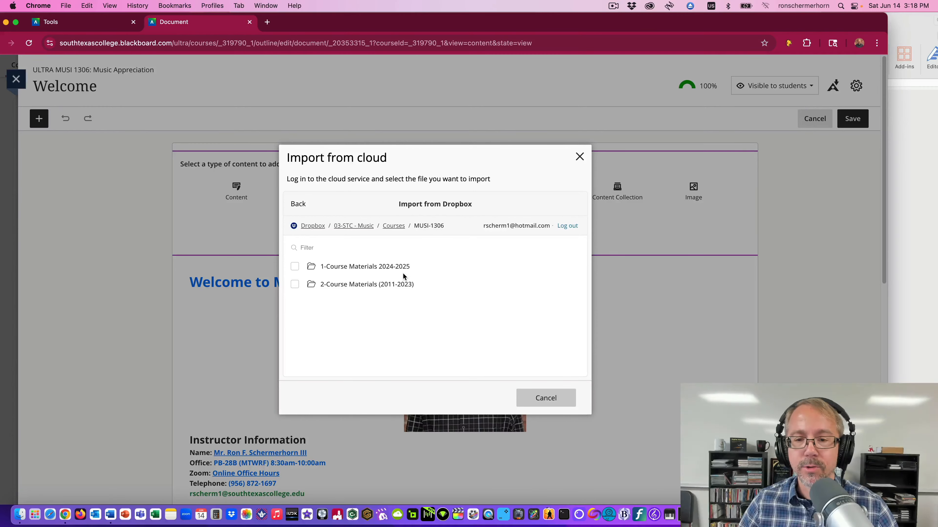
left_click(382, 270)
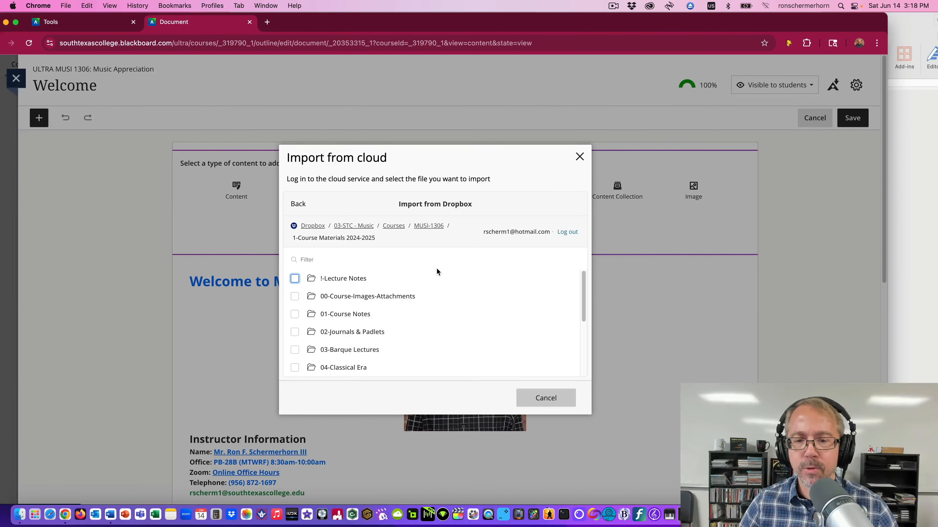
left_click(393, 297)
scroll(417, 275, "down", 1)
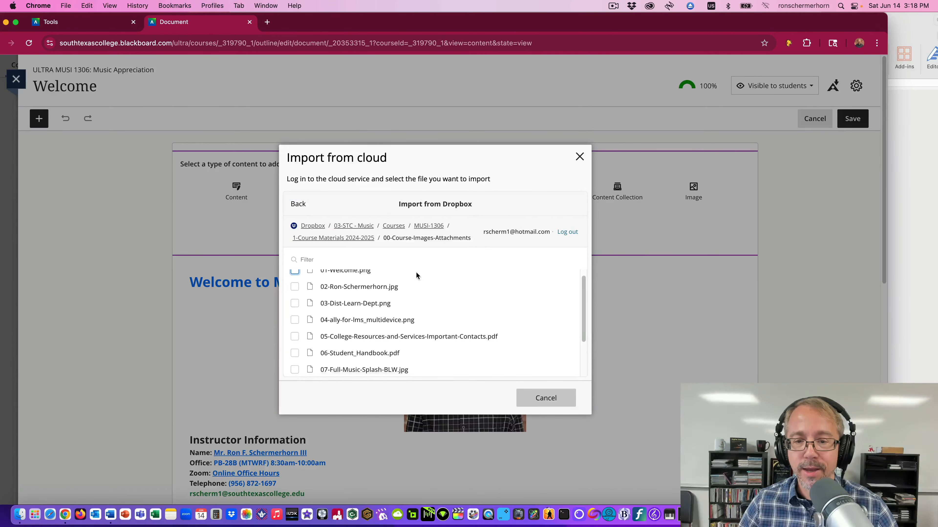
scroll(383, 294, "up", 1)
left_click(297, 280)
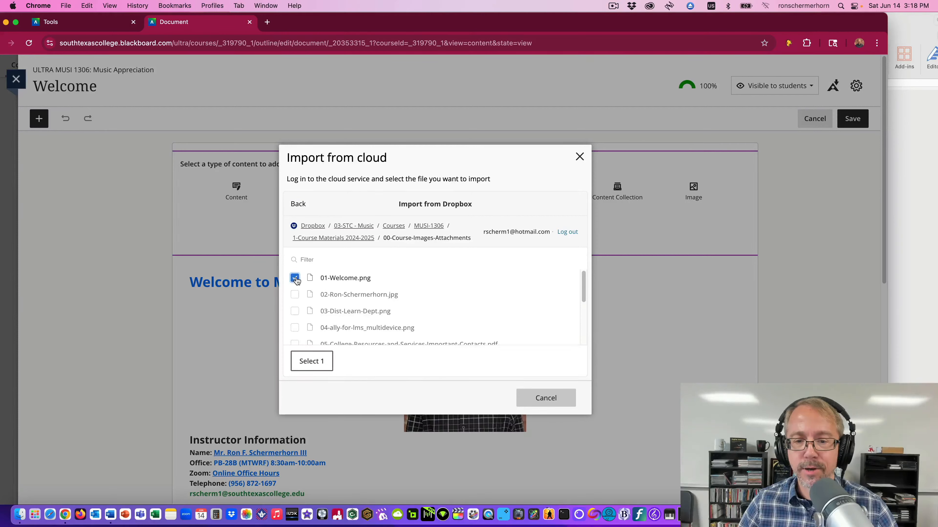
left_click(311, 361)
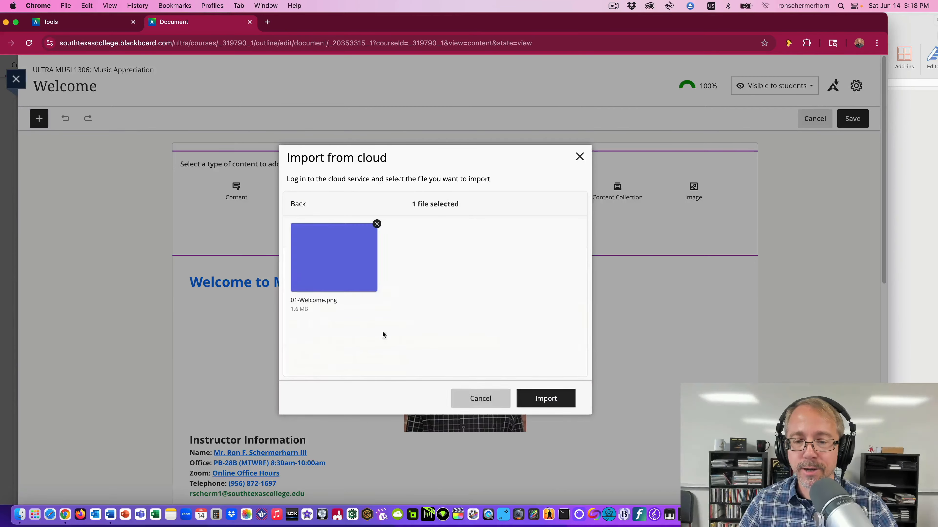
left_click(550, 404)
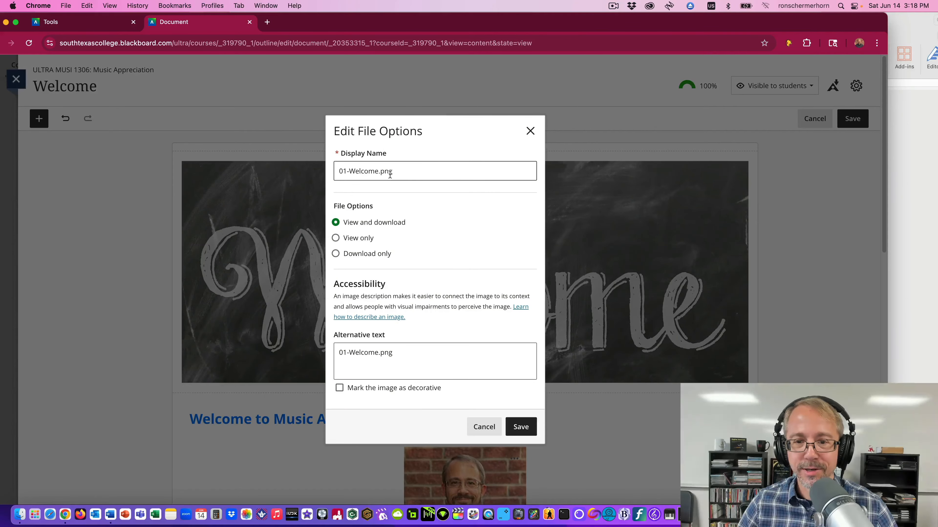
Set the imported image's display name to "Welcome to Music Appreciation!", make it view only and decorative, and save the document.
left_click_drag(395, 172, 334, 168)
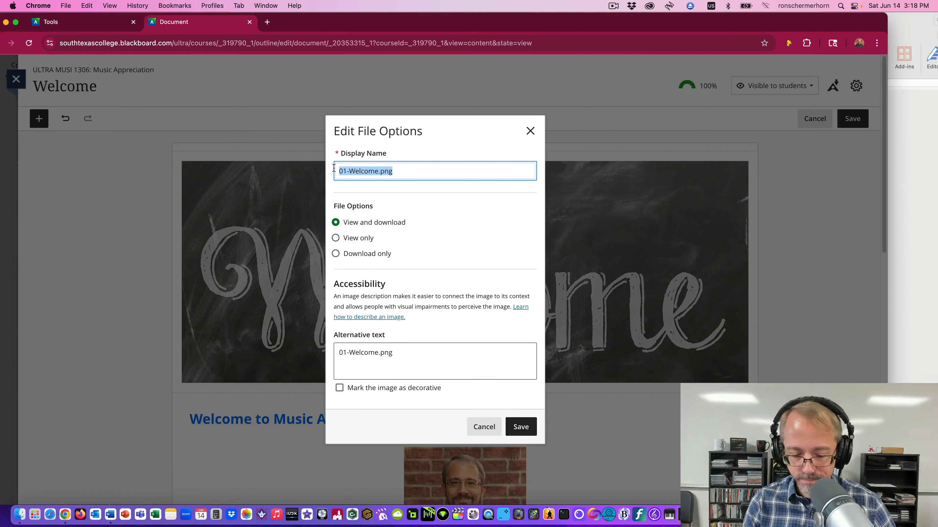
key("BackSpace")
type("Welcome to Music Appreciation!")
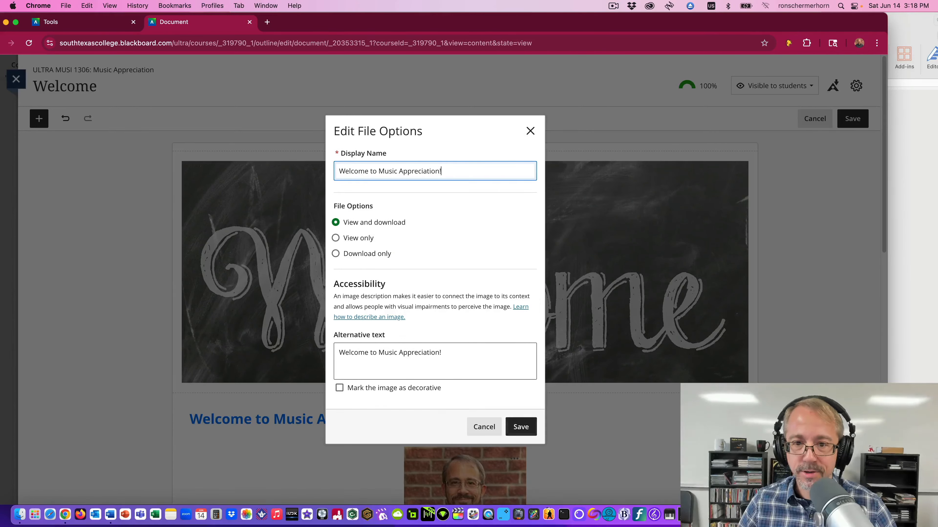
left_click(336, 241)
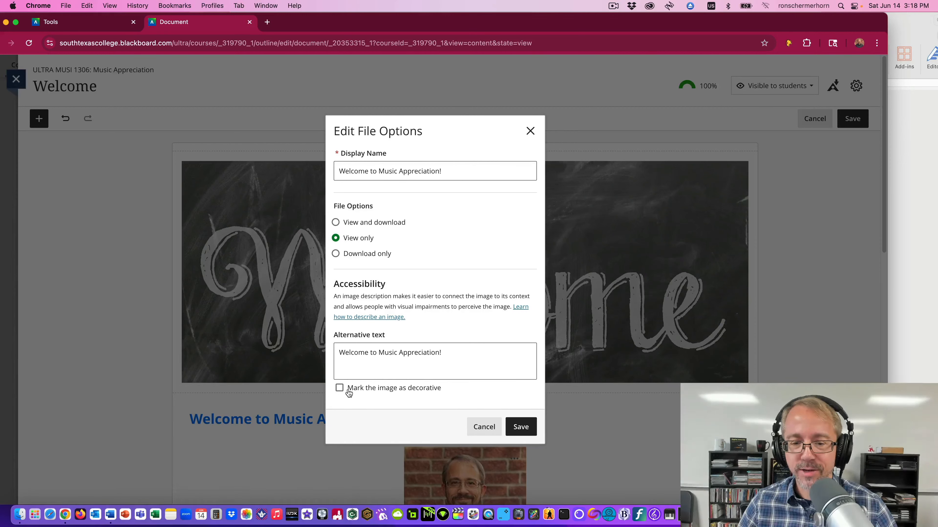
left_click(340, 388)
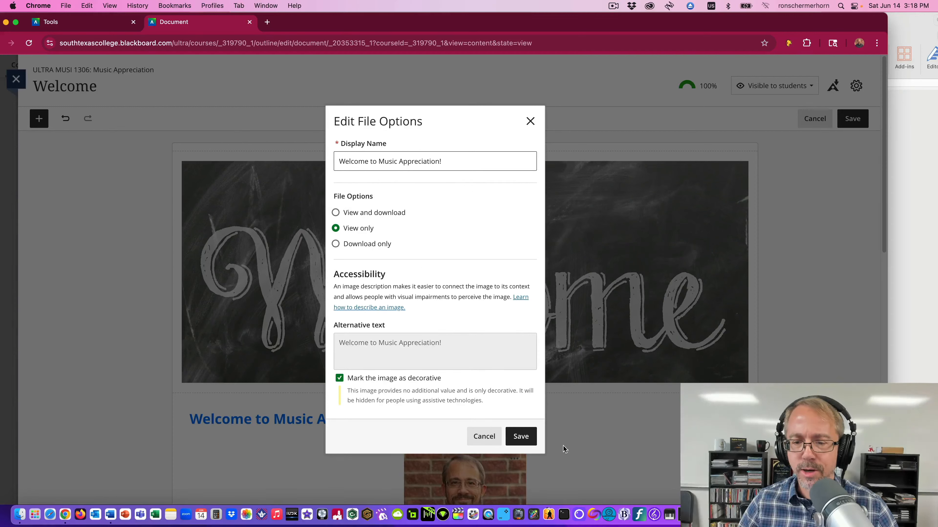
left_click(519, 436)
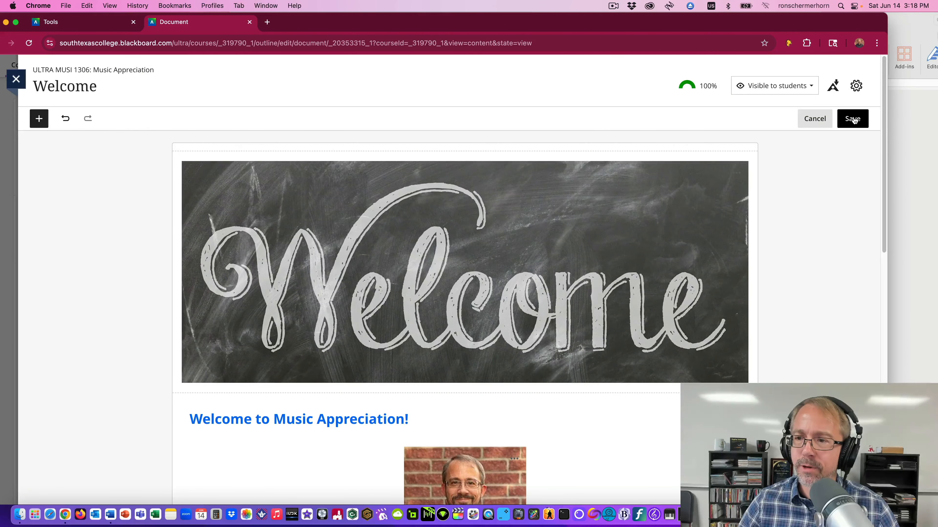
left_click(853, 119)
scroll(669, 238, "down", 2)
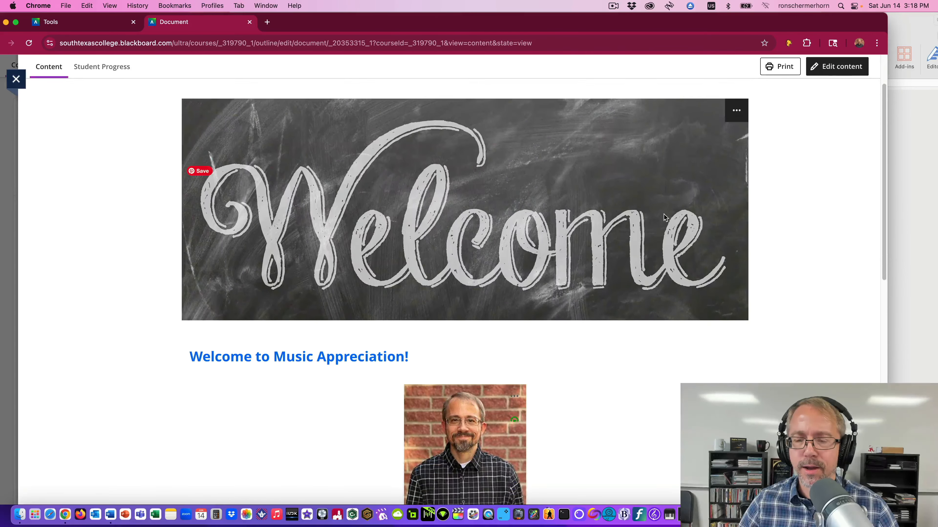
scroll(663, 214, "down", 3)
scroll(664, 214, "up", 1)
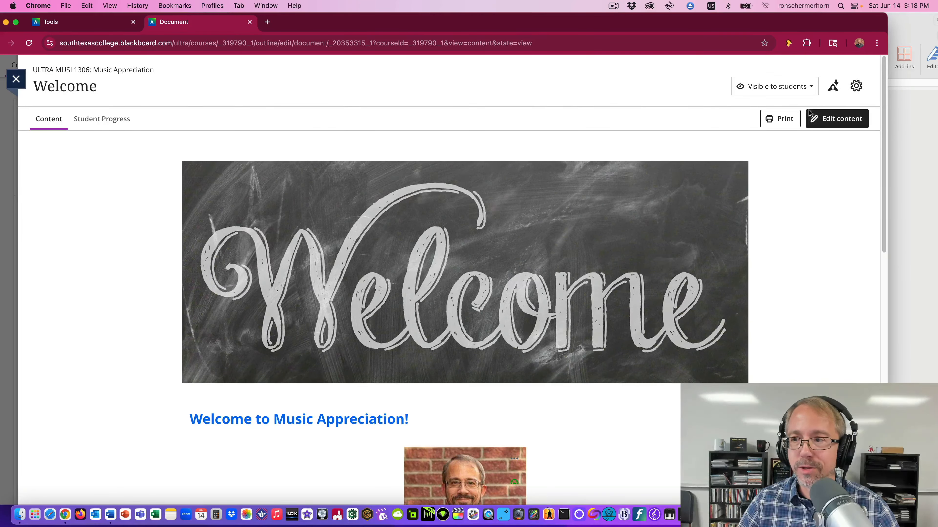
Delete the Dropbox-imported Welcome image above the heading and save the document.
left_click(827, 120)
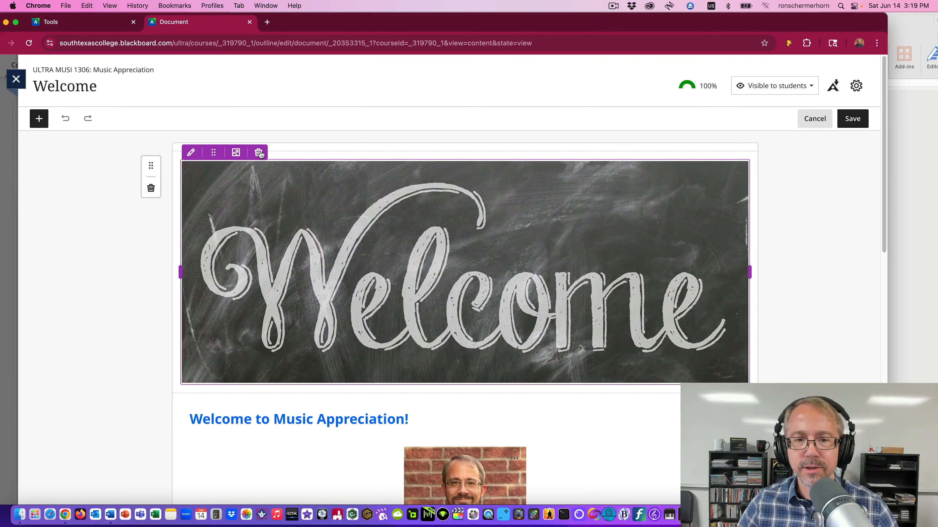
left_click(259, 153)
left_click(853, 120)
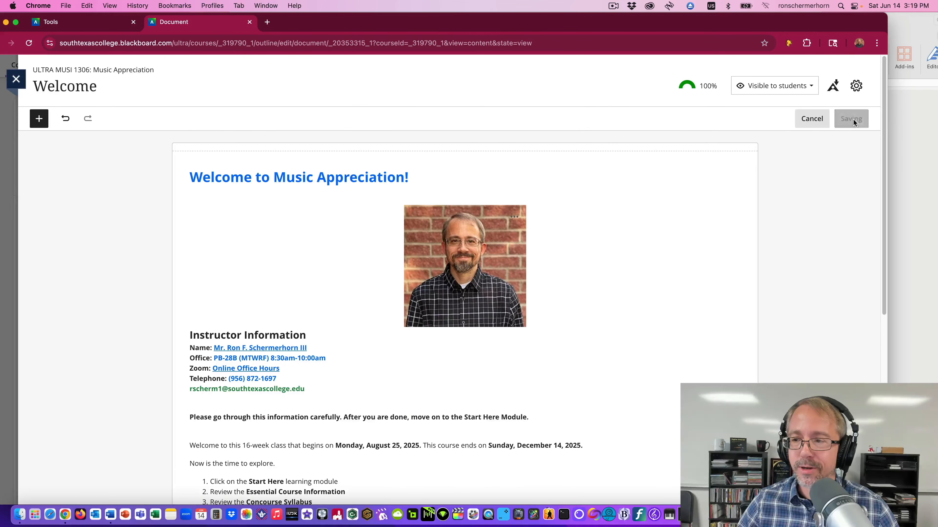
Add a Content Collection block above the Music Appreciation heading, picking 01-Welcome.png from the !-Course-Images-Attachments folder.
left_click(827, 118)
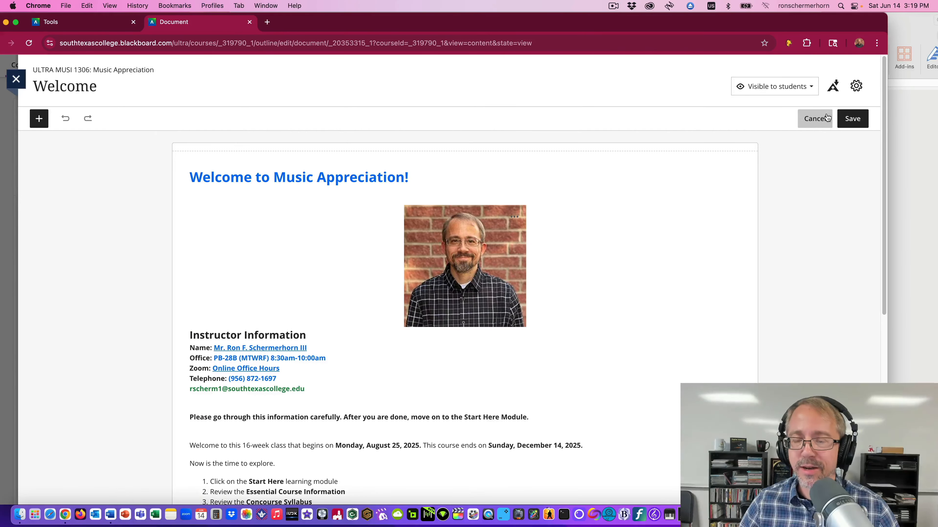
left_click(465, 151)
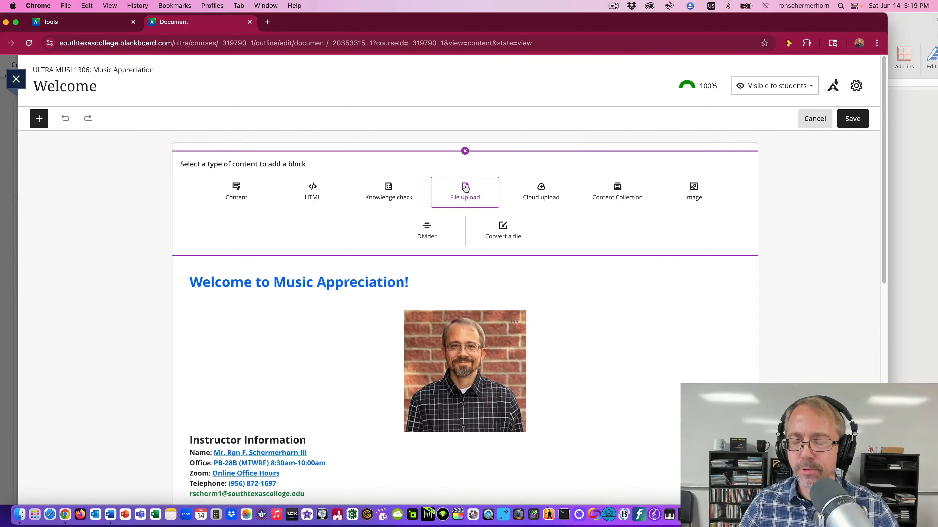
left_click(622, 187)
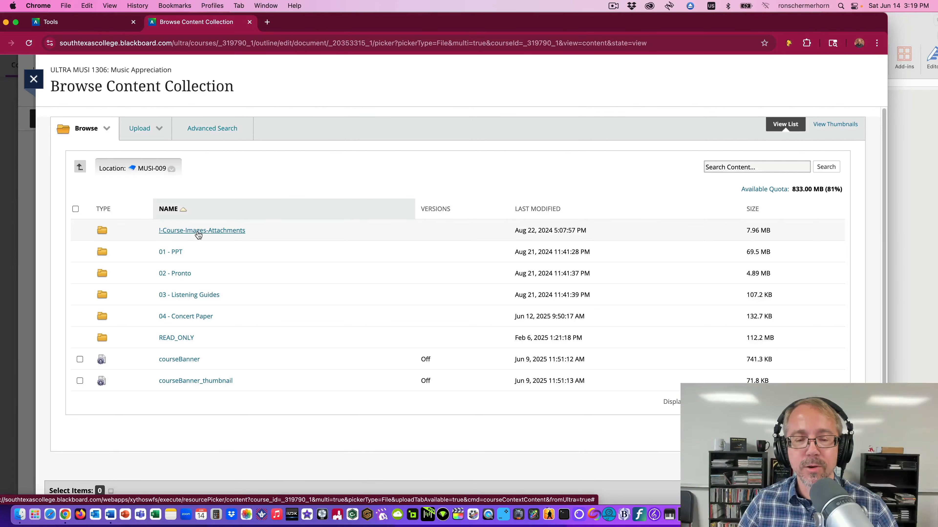
left_click(206, 232)
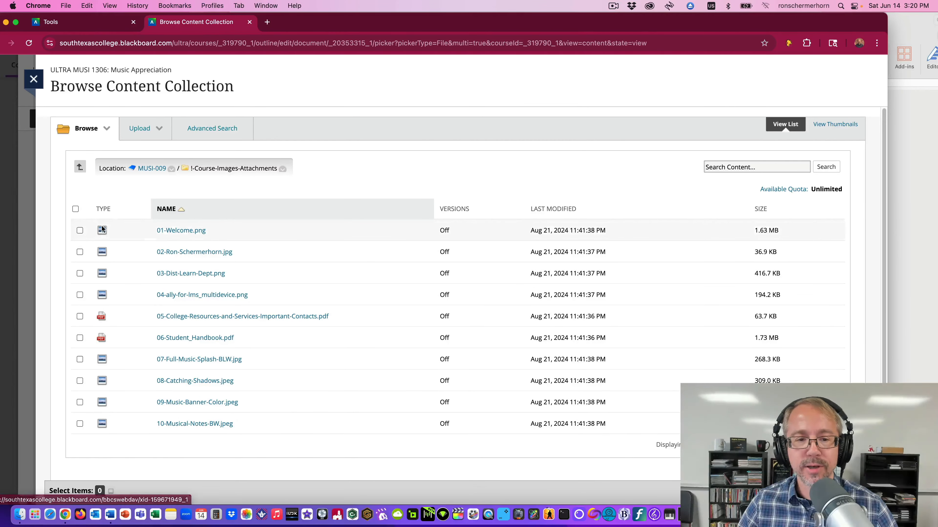
left_click(80, 230)
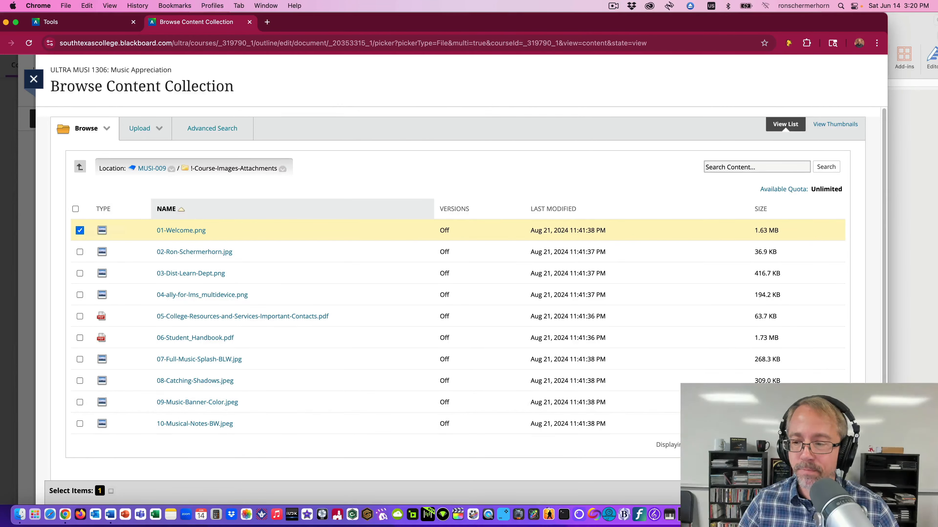
left_click(845, 491)
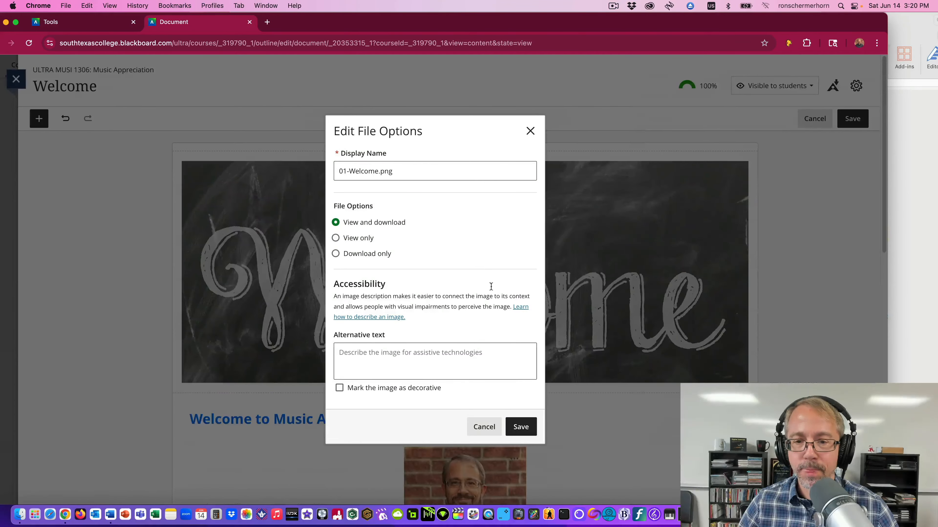
Set the collection image's display name to "Welcome to Music Appreciation!", make it view only and decorative, and save the document.
left_click_drag(400, 170, 323, 170)
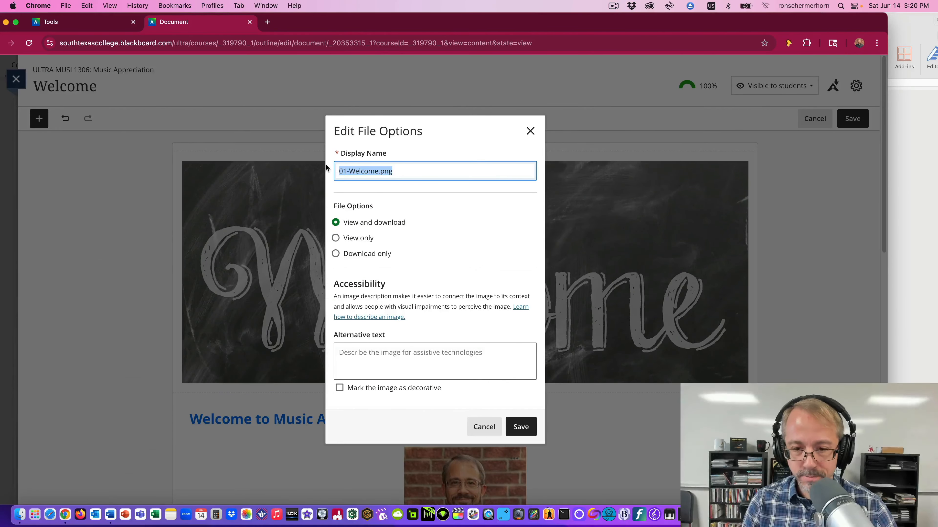
type("Welcome to Music Appreciation!")
left_click(335, 238)
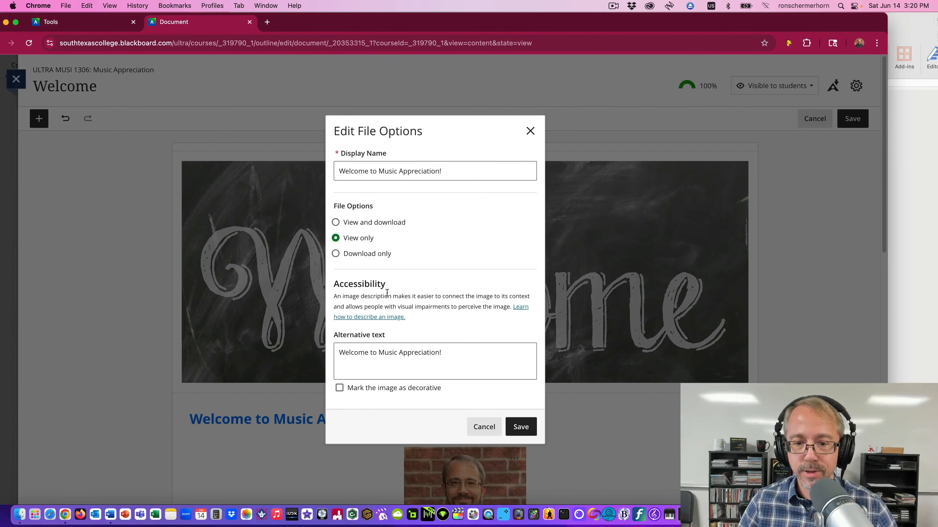
left_click(339, 389)
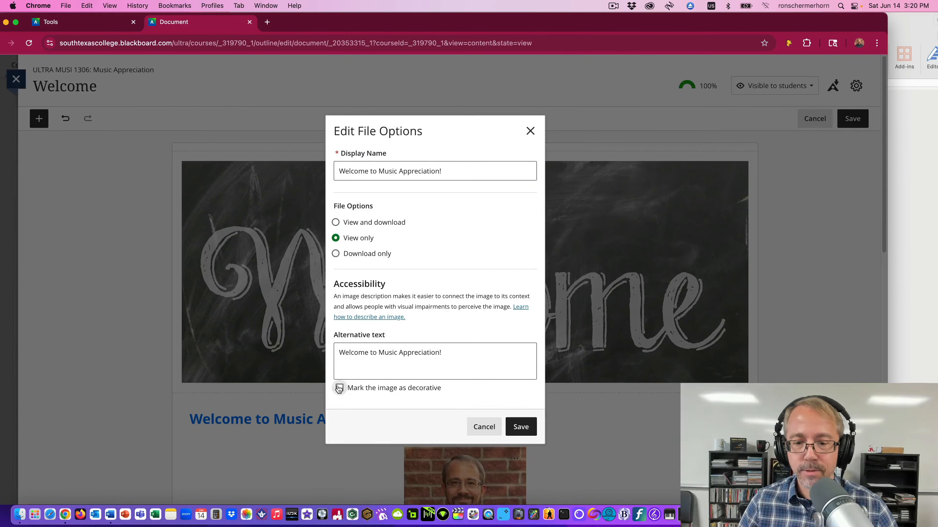
left_click(521, 436)
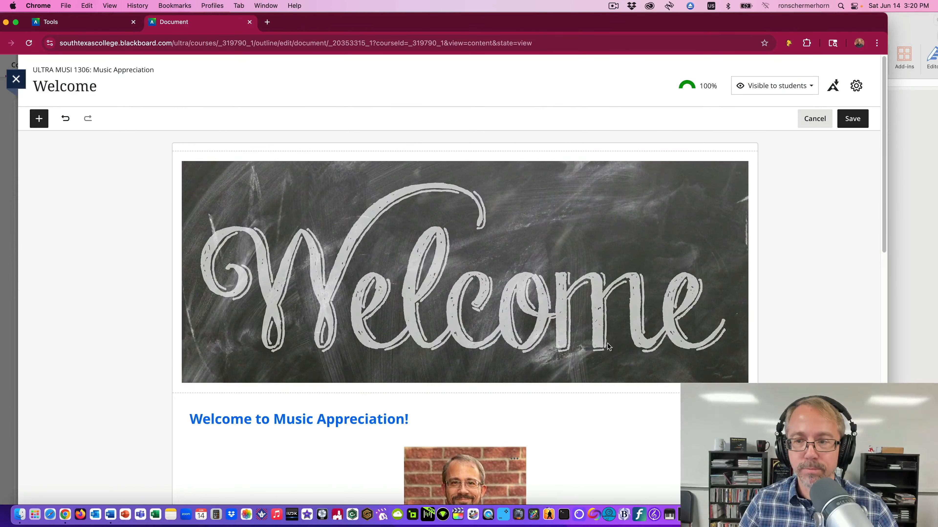
left_click(852, 119)
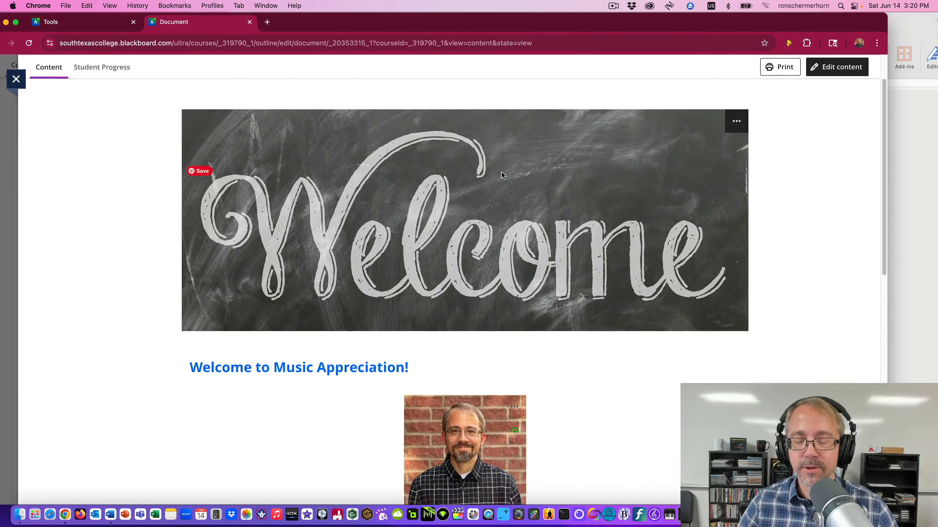
scroll(515, 164, "down", 5)
scroll(526, 157, "up", 2)
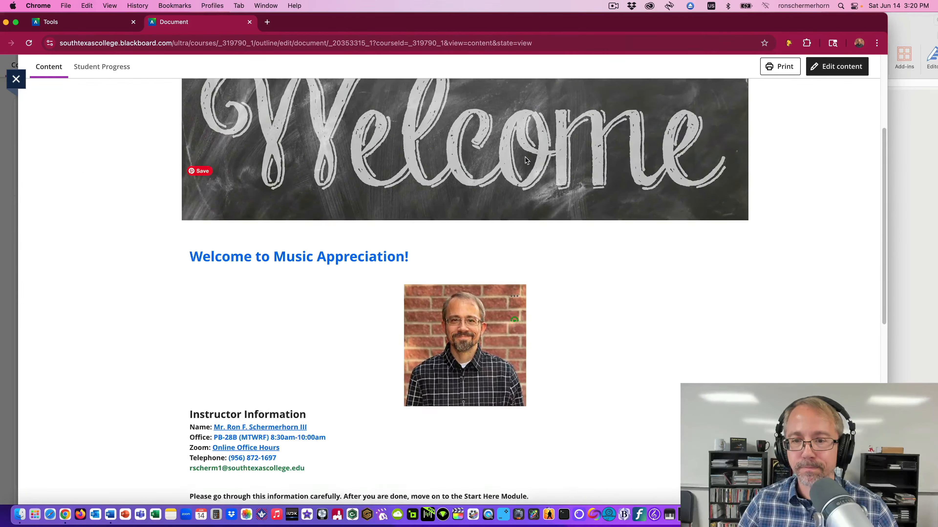
scroll(525, 158, "up", 3)
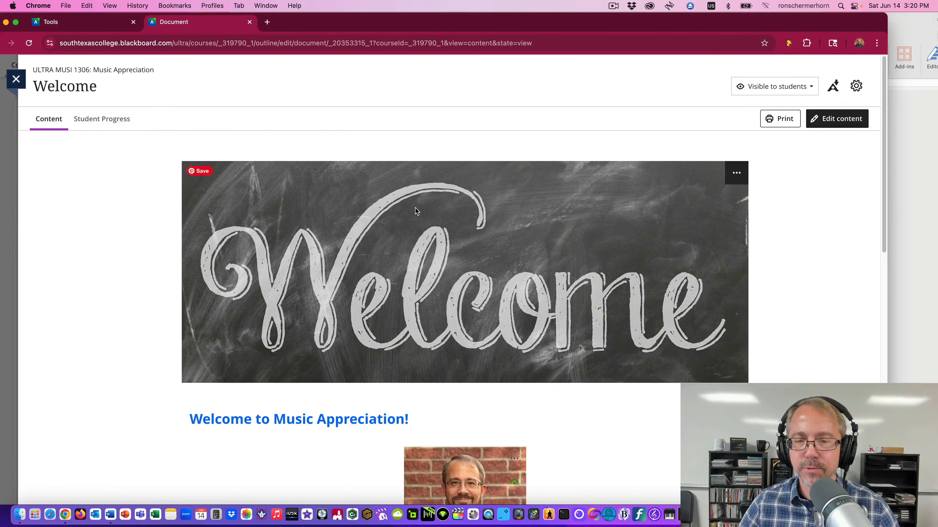
Delete the Welcome image taken from the Content Collection and save the document.
left_click(838, 119)
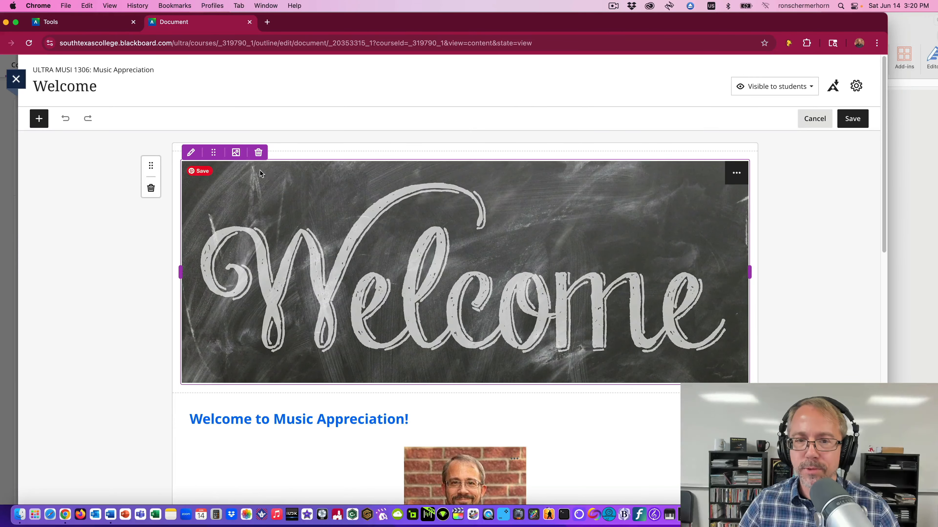
left_click(258, 152)
left_click(852, 119)
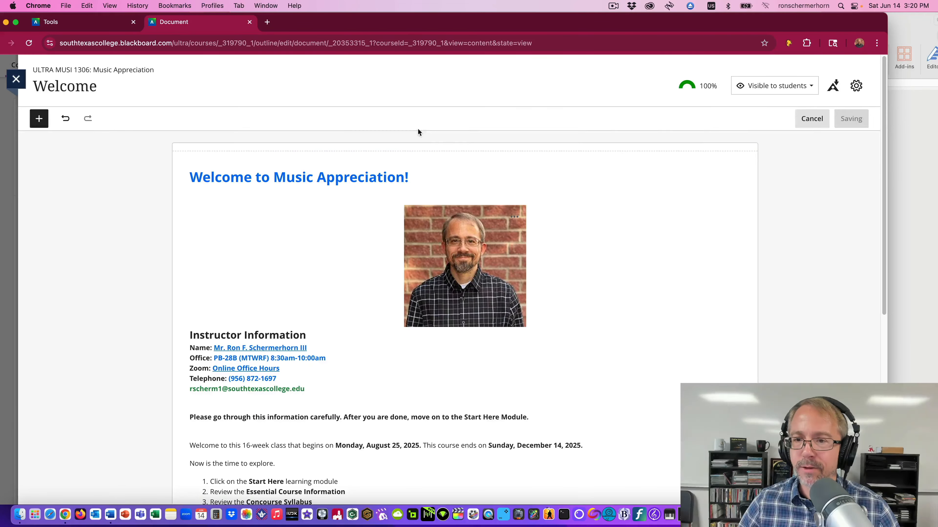
Start a new block above the heading and browse the !-Course-Images-Attachments folder in the Content Collection picker.
left_click(824, 119)
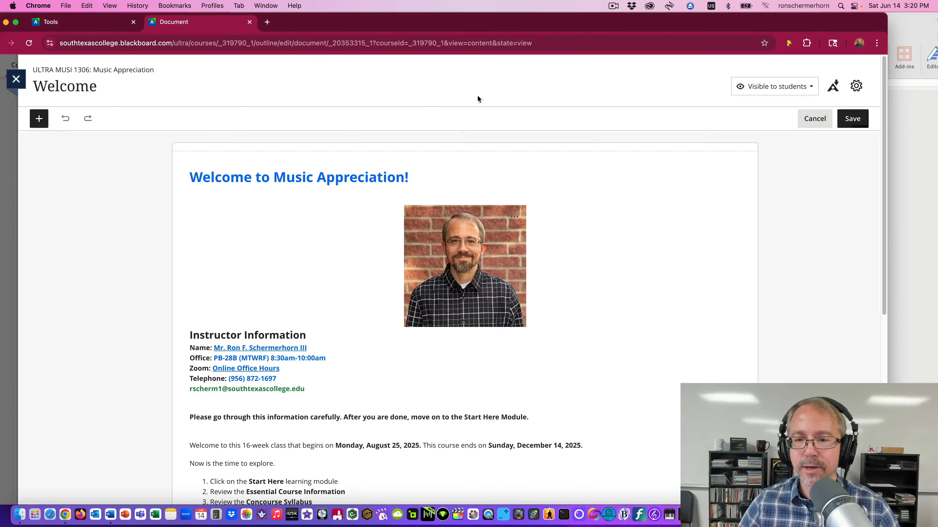
left_click(464, 151)
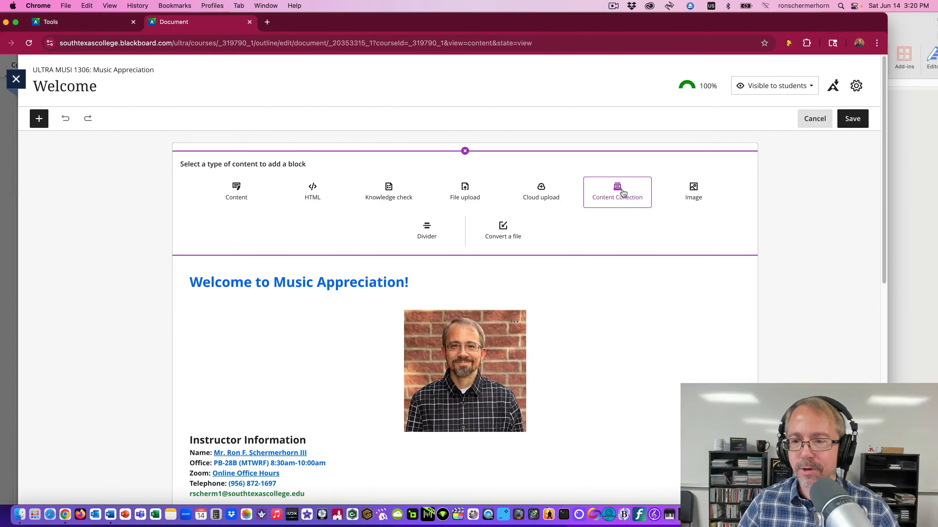
left_click(620, 191)
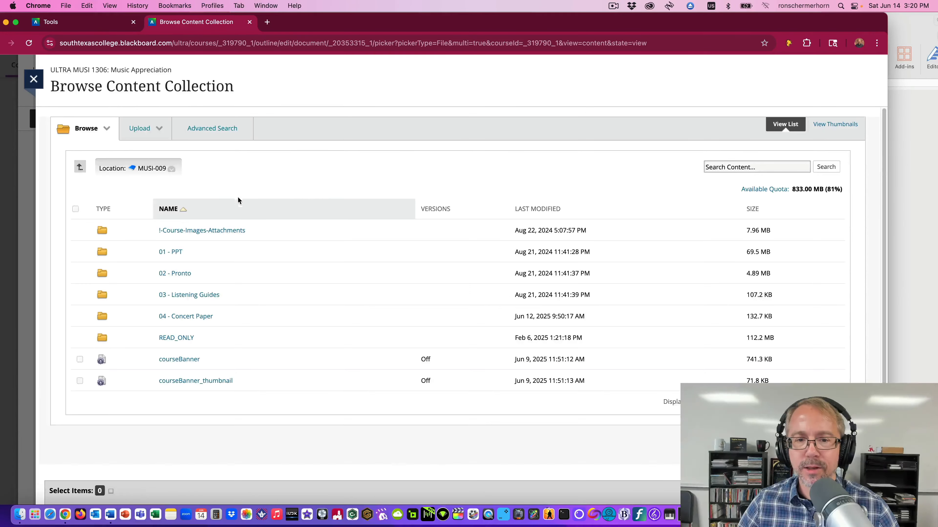
left_click(222, 231)
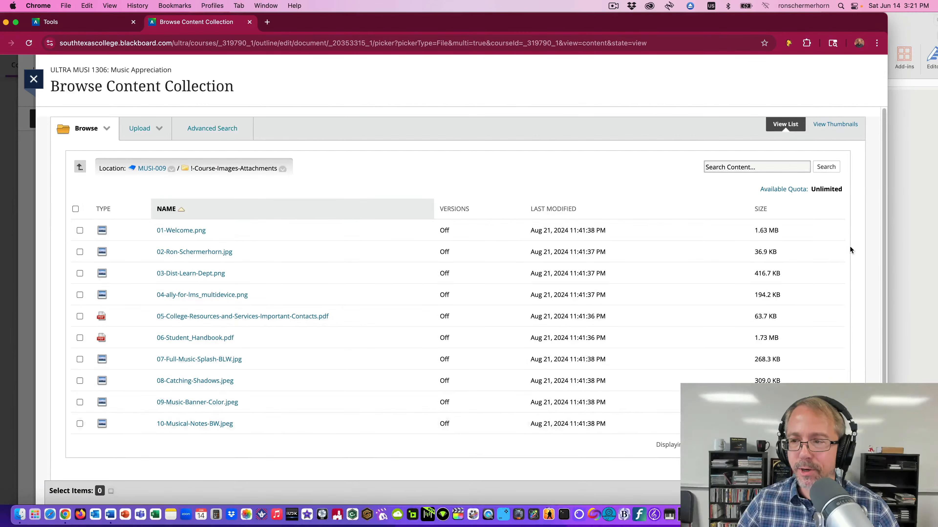
left_click(33, 80)
Copy the permanent URL of 01-Welcome.png from its settings in the Content Collection's !-Course-Images-Attachments folder and return to the Welcome document.
left_click(79, 23)
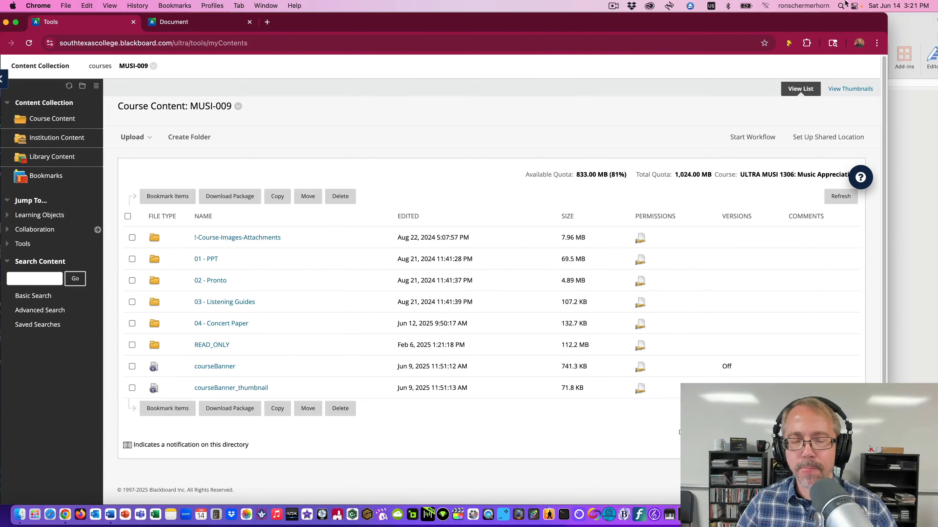
left_click(224, 241)
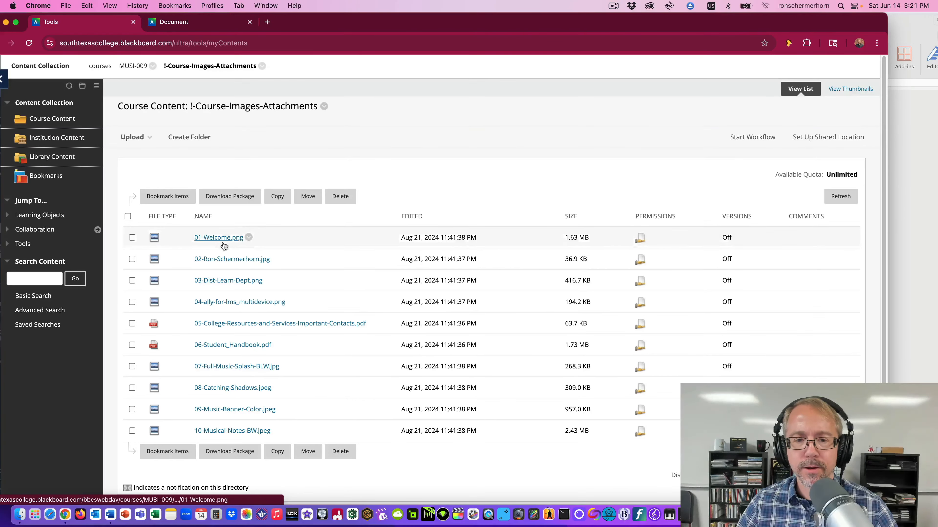
left_click(248, 238)
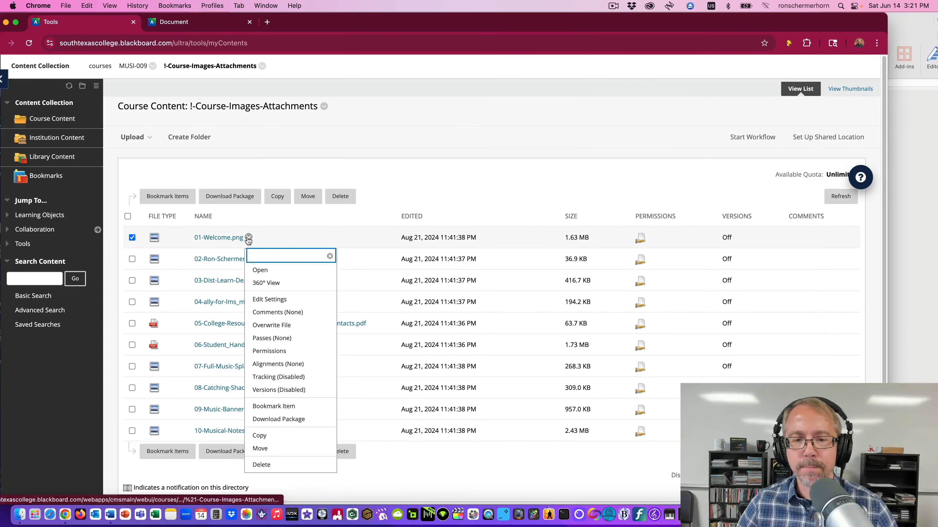
left_click(272, 299)
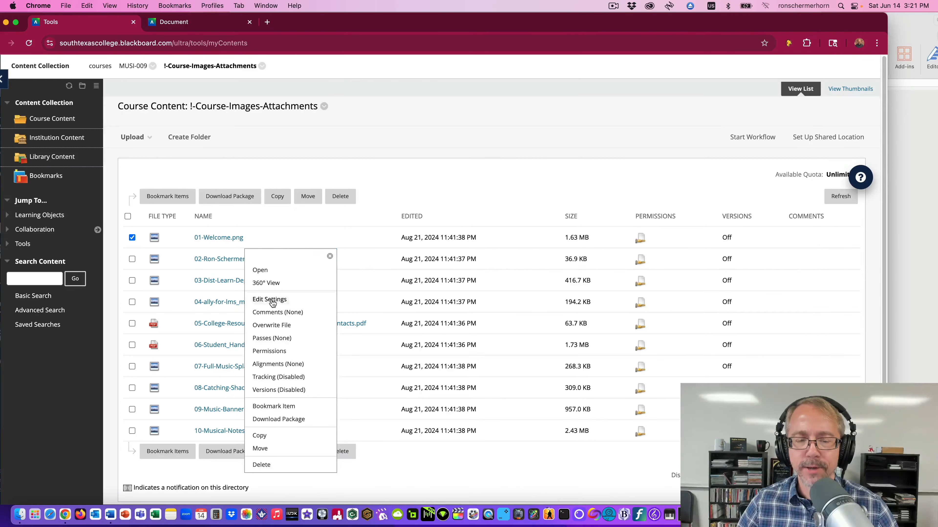
left_click_drag(451, 232, 236, 232)
key("super+c")
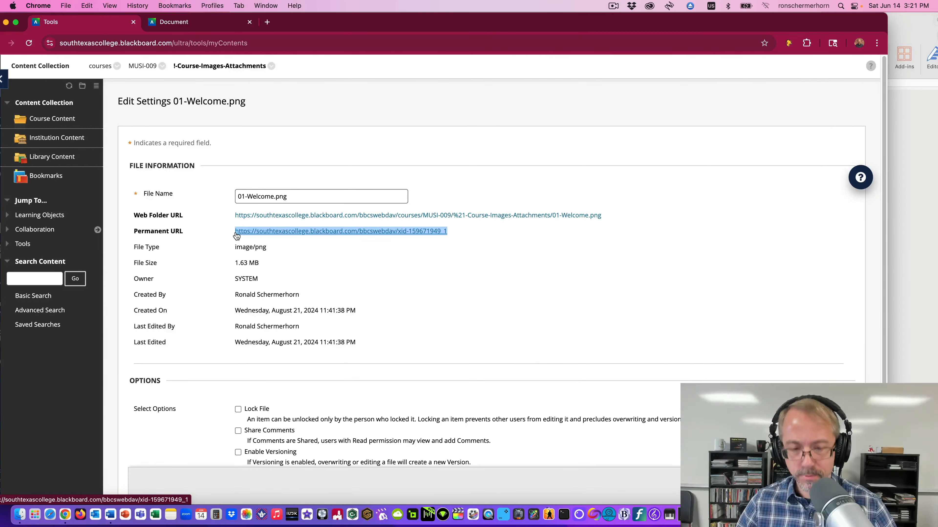
left_click(174, 22)
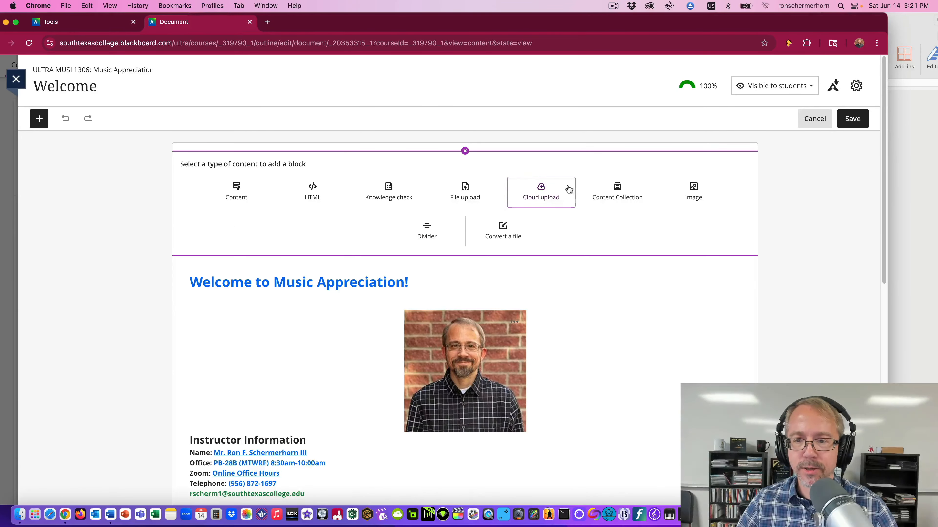
left_click(693, 188)
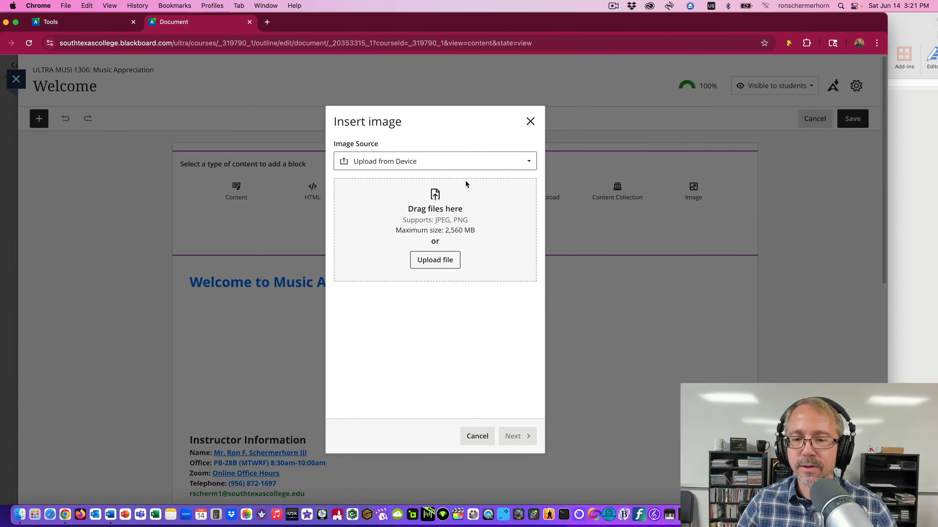
left_click(524, 161)
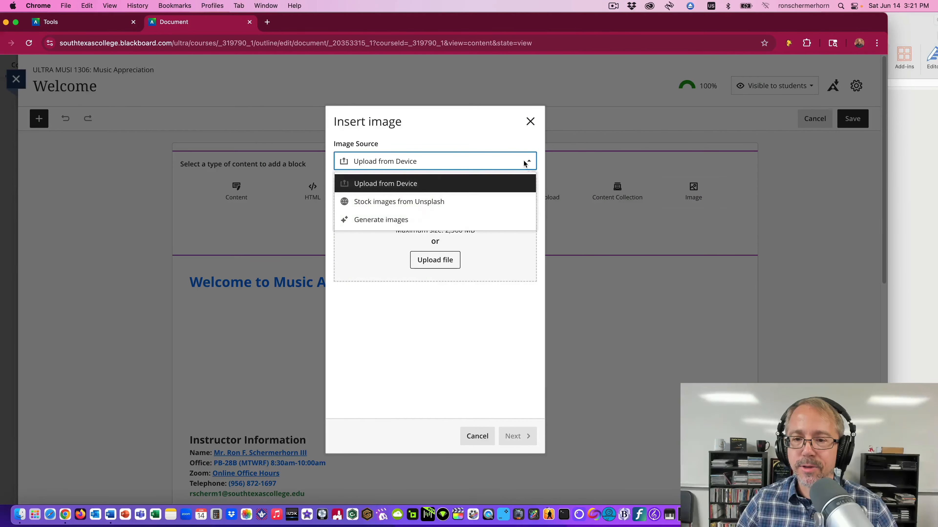
left_click(527, 121)
left_click(530, 121)
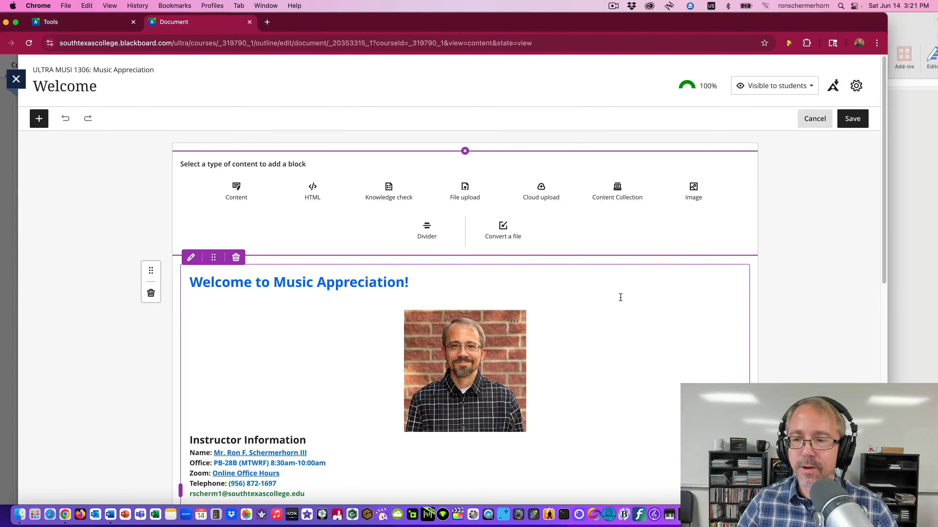
Add a content block above the heading and start inserting an image from URL with the copied permanent URL of 01-Welcome.png.
scroll(622, 254, "down", 1)
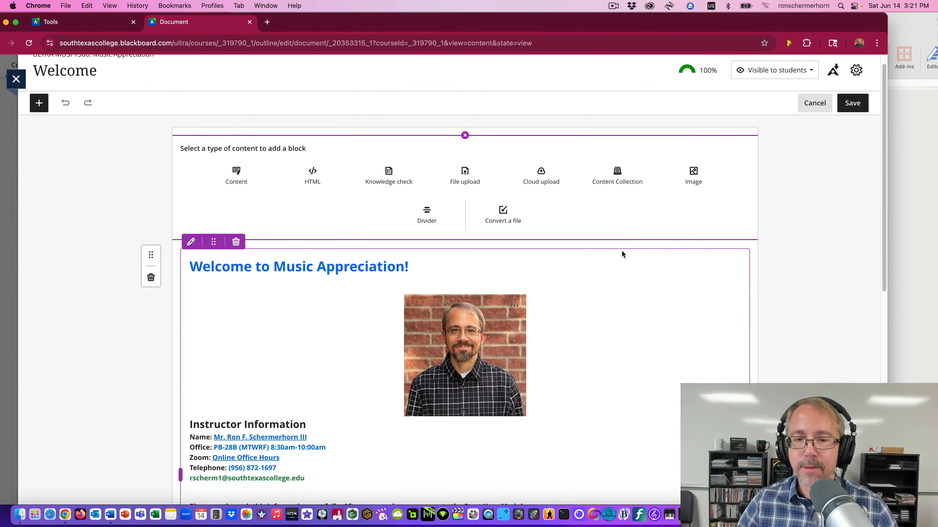
left_click(236, 173)
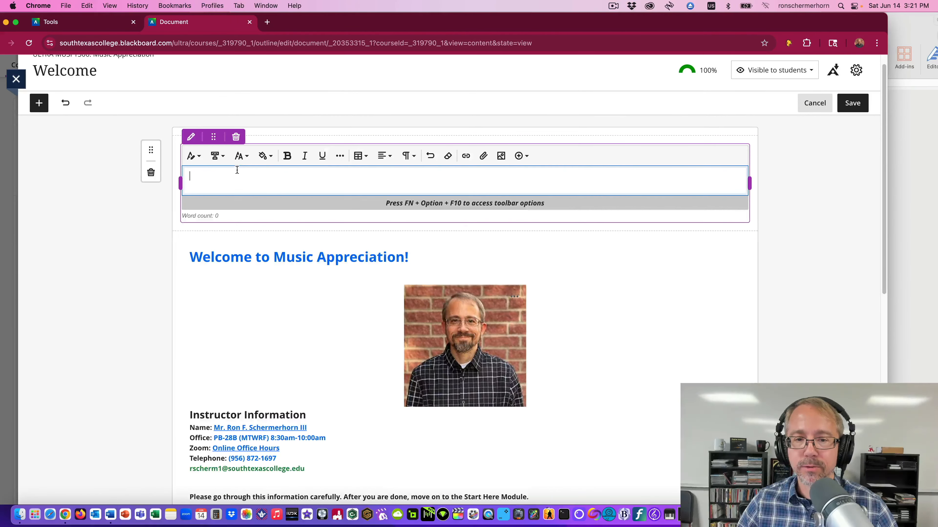
left_click(527, 156)
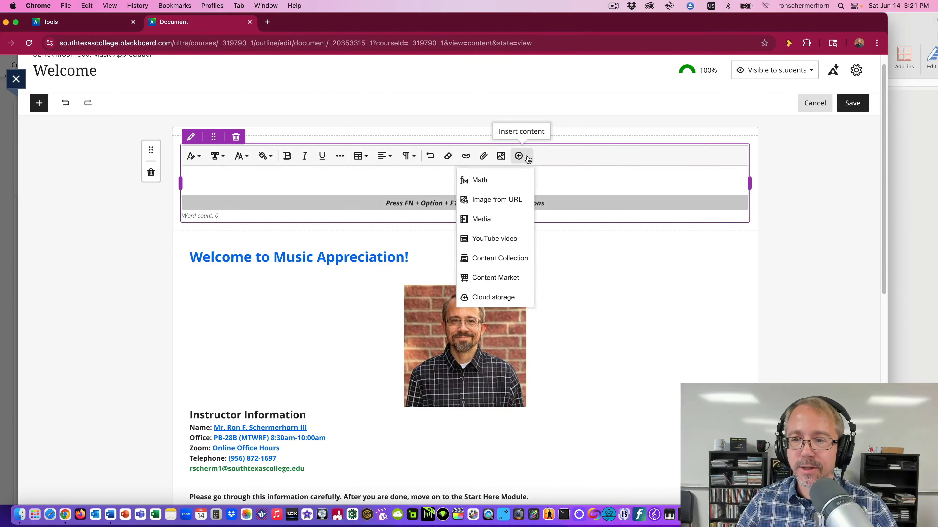
left_click(495, 200)
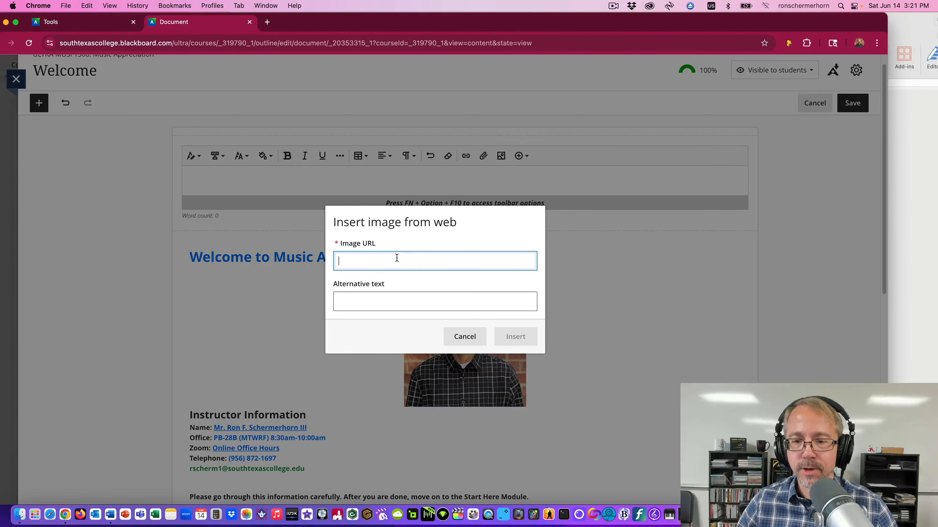
key("super+v")
Insert the image from the copied permanent URL with the alternative text "Welcome to Music Appreciation!" copied from the notes.
left_click(441, 299)
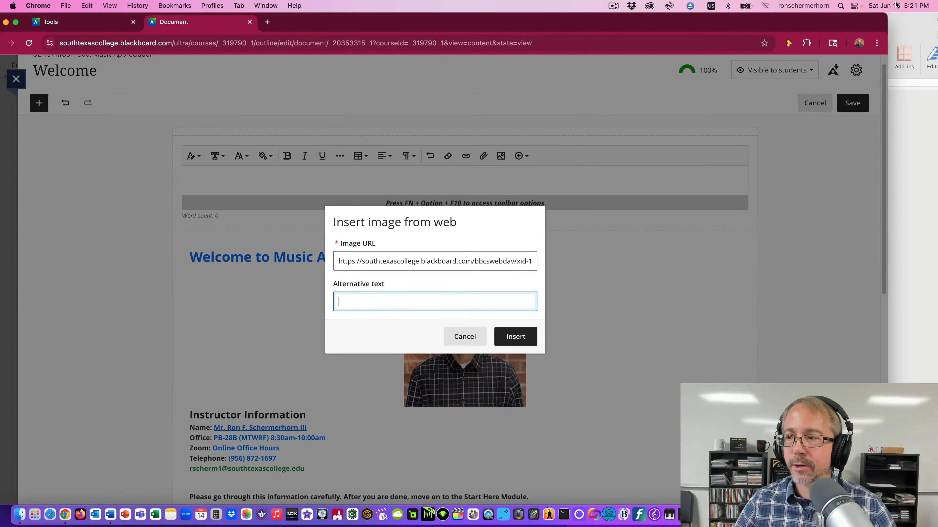
left_click(911, 33)
left_click_drag(608, 377, 475, 383)
key("super+c")
left_click(116, 269)
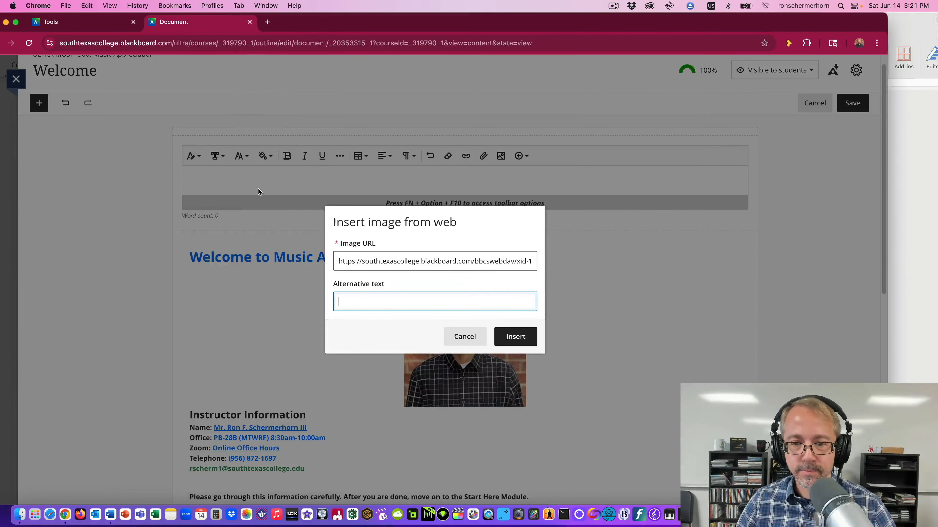
key("super+v")
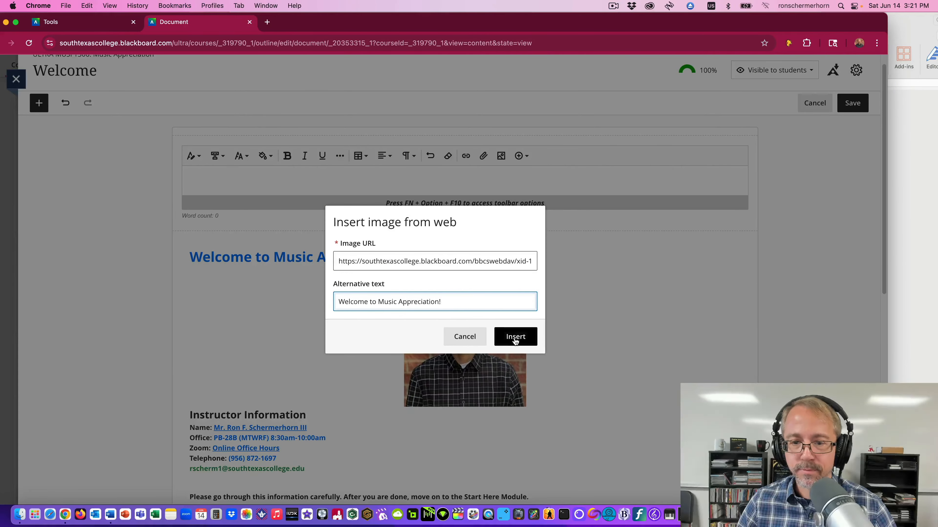
left_click(516, 337)
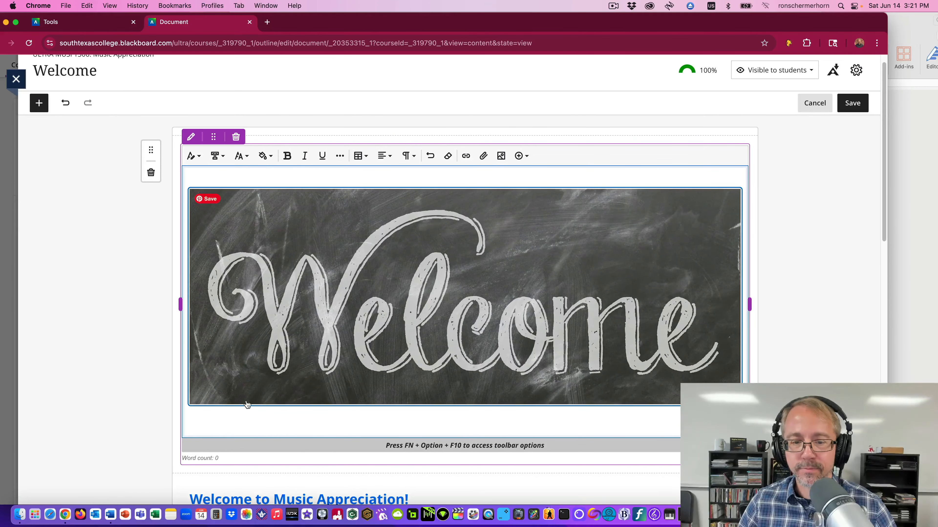
Remove the extra blank line below the inserted Welcome image, save the document and review it.
left_click(230, 419)
key("BackSpace")
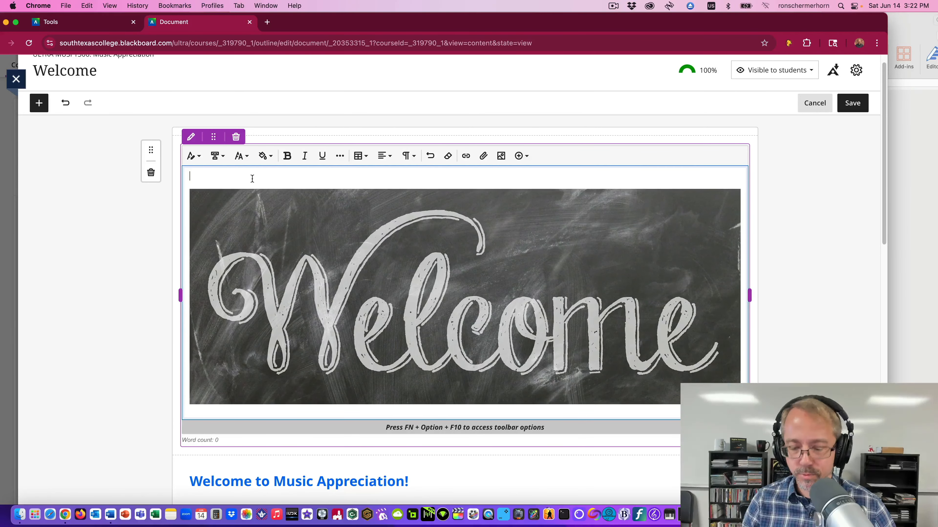
left_click(853, 103)
scroll(366, 232, "down", 1)
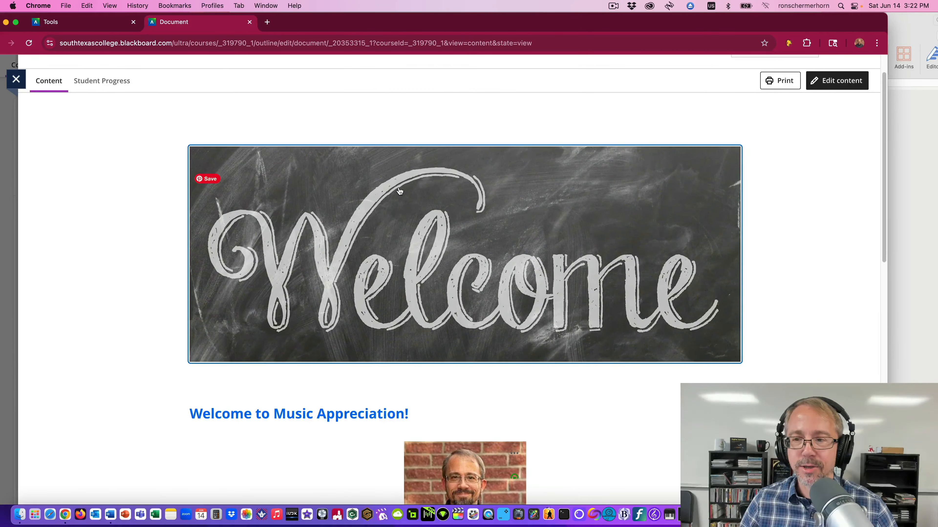
scroll(400, 191, "up", 2)
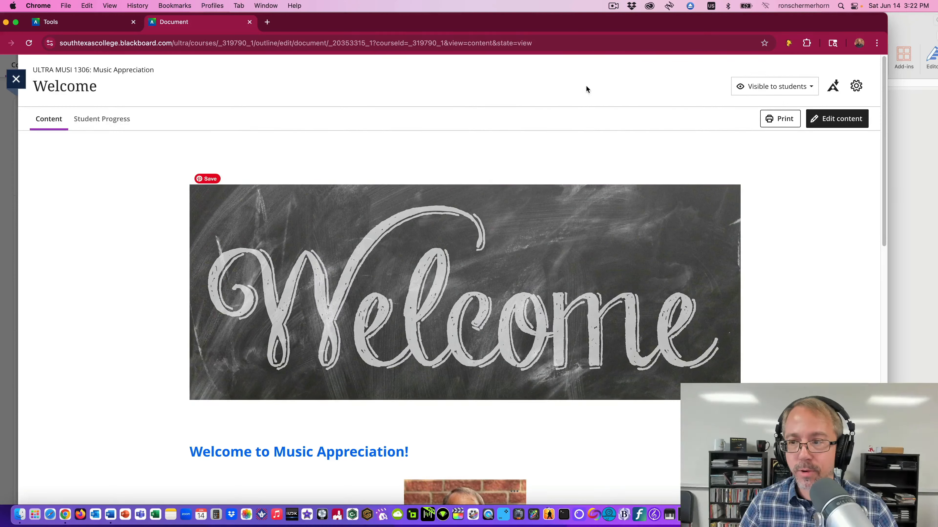
Add a file upload block above the existing Welcome image using 07-Welcome.png from the Desktop's Blackboard TR folder.
left_click(830, 119)
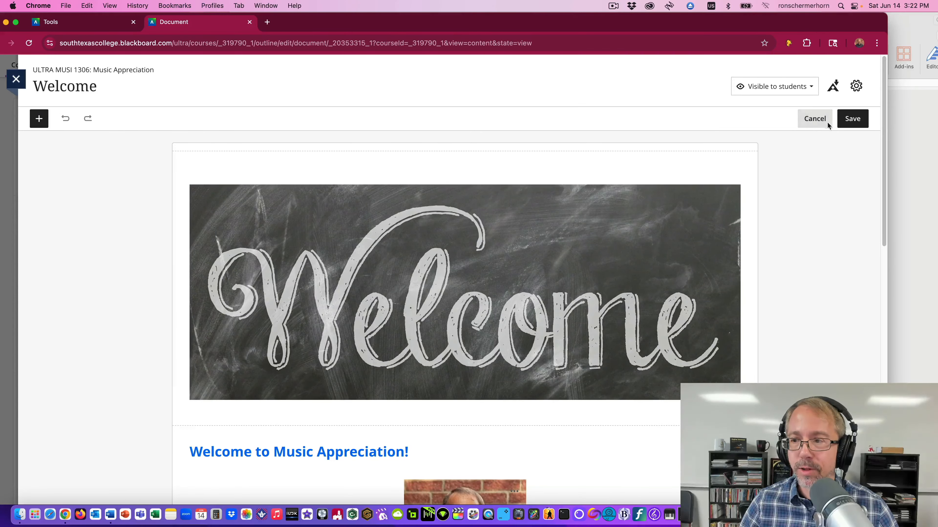
left_click(826, 123)
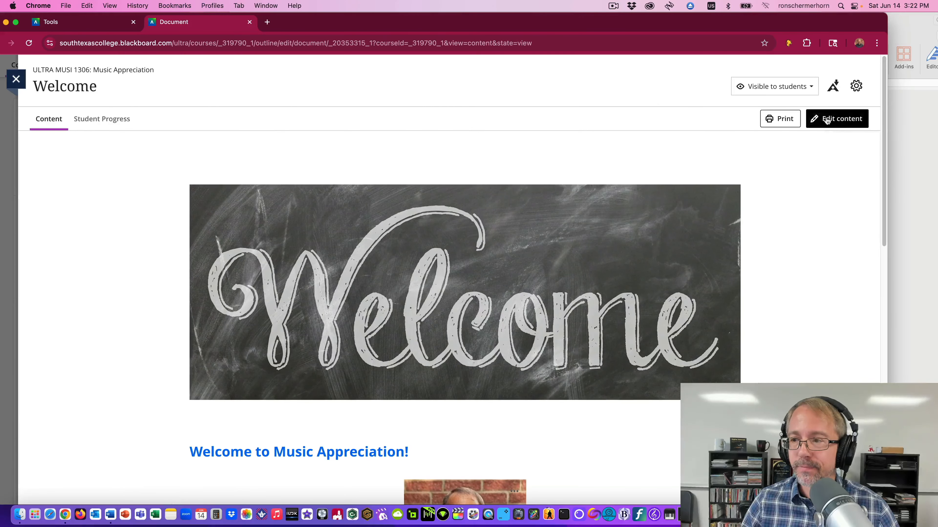
left_click(826, 123)
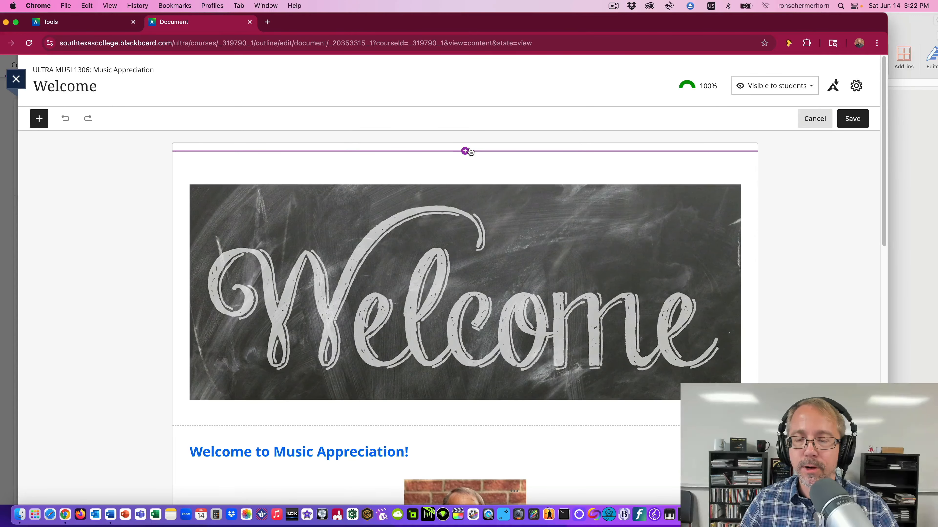
left_click(463, 152)
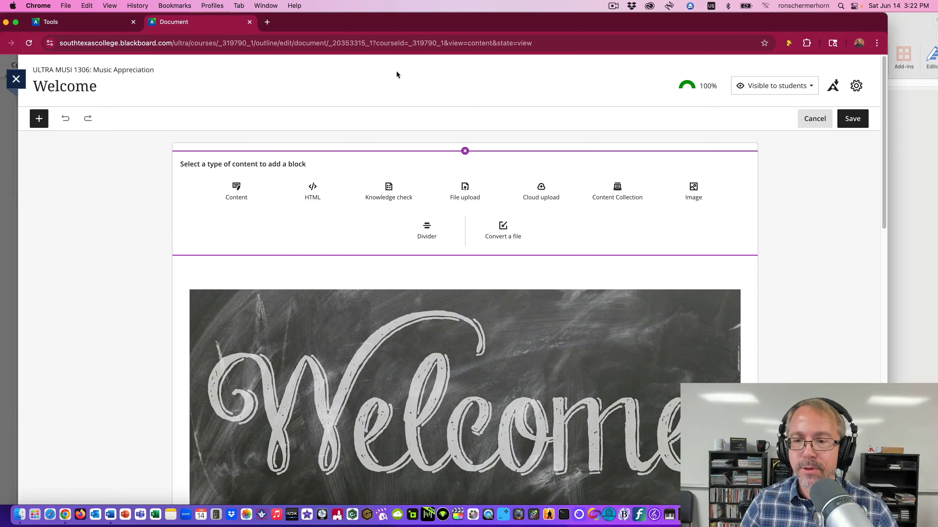
left_click(466, 193)
left_click(181, 114)
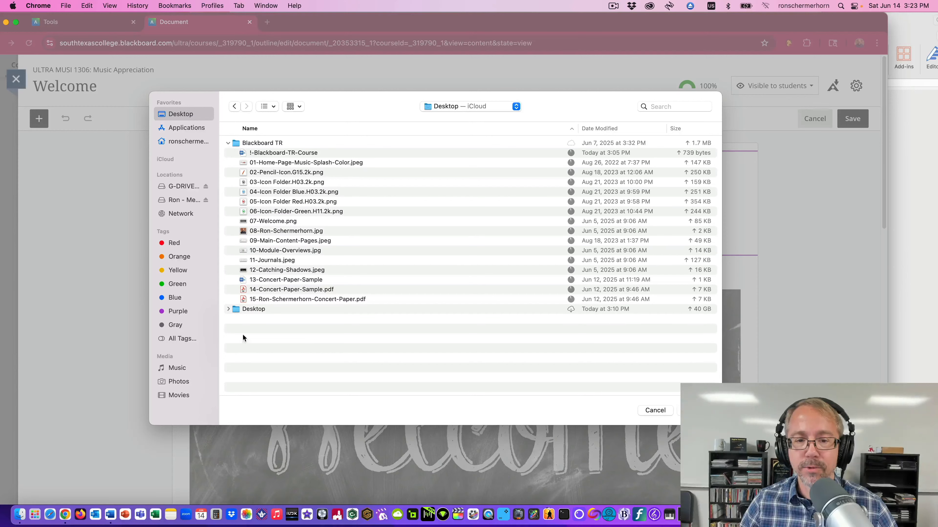
left_click(228, 143)
left_click(228, 143)
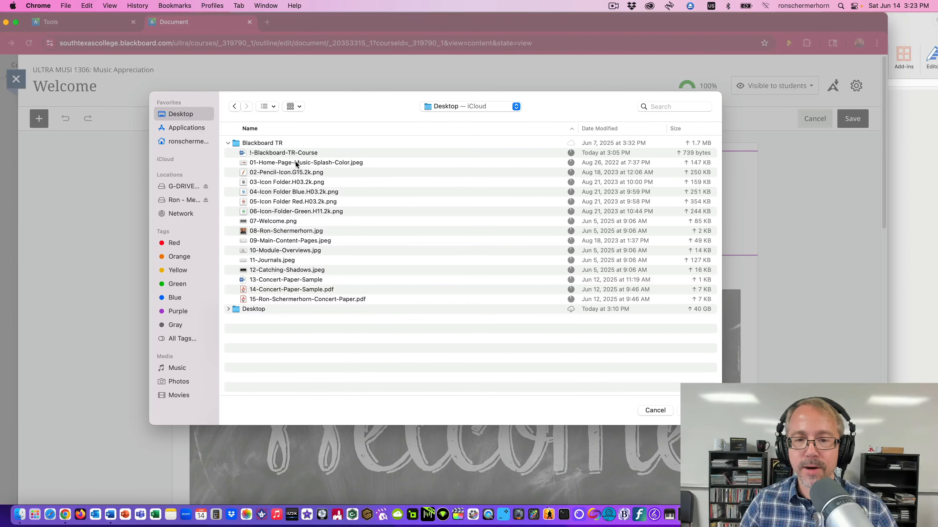
left_click(289, 223)
left_click(695, 410)
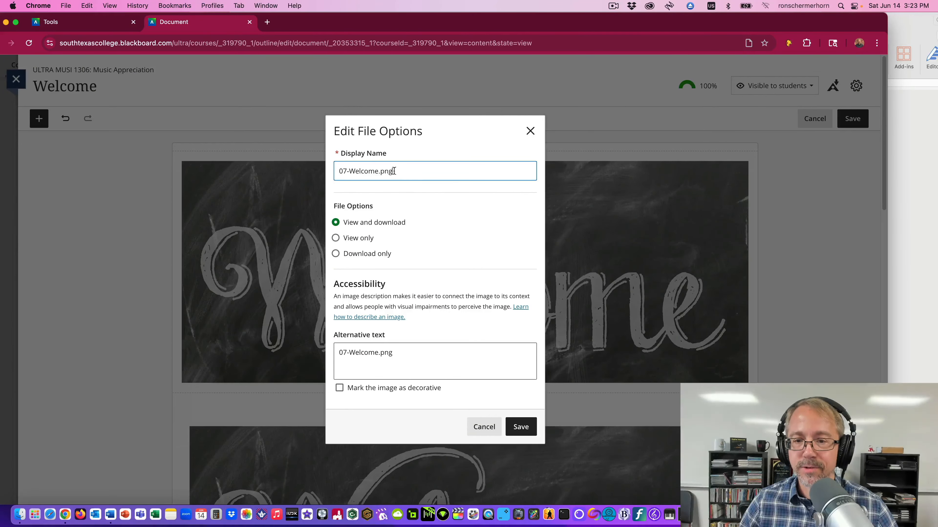
Name the uploaded image "Welcome to Music Appreciation!", make it view only and decorative, and save the file options and the document.
key("super+a")
key("BackSpace")
type("Welcome to Music Appreciation!")
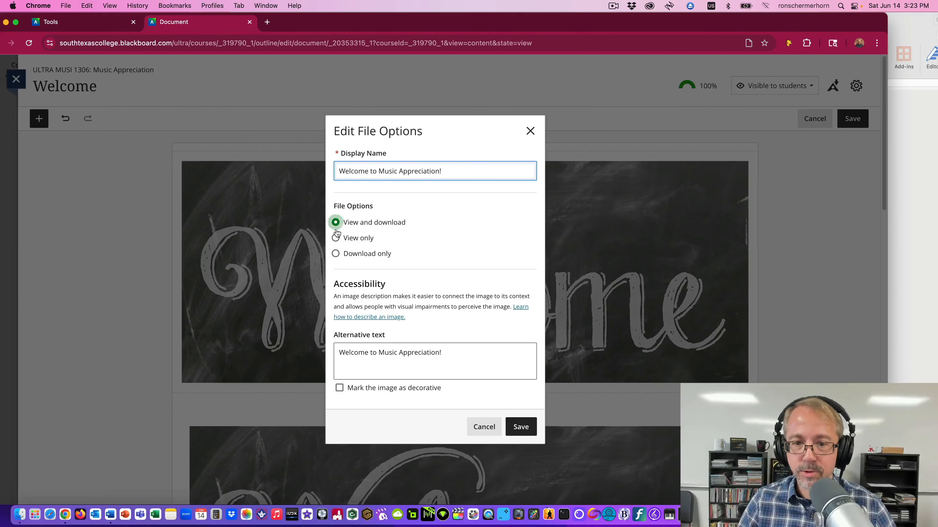
left_click(335, 238)
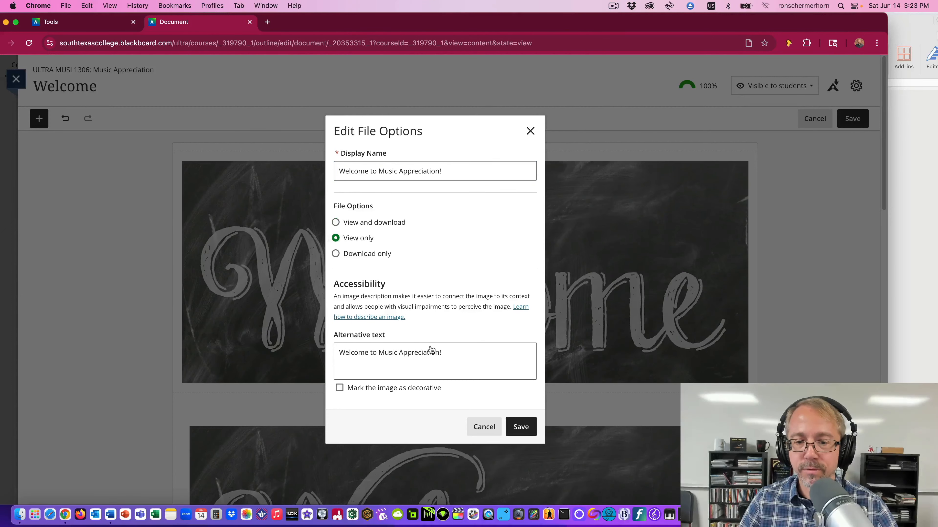
left_click(340, 389)
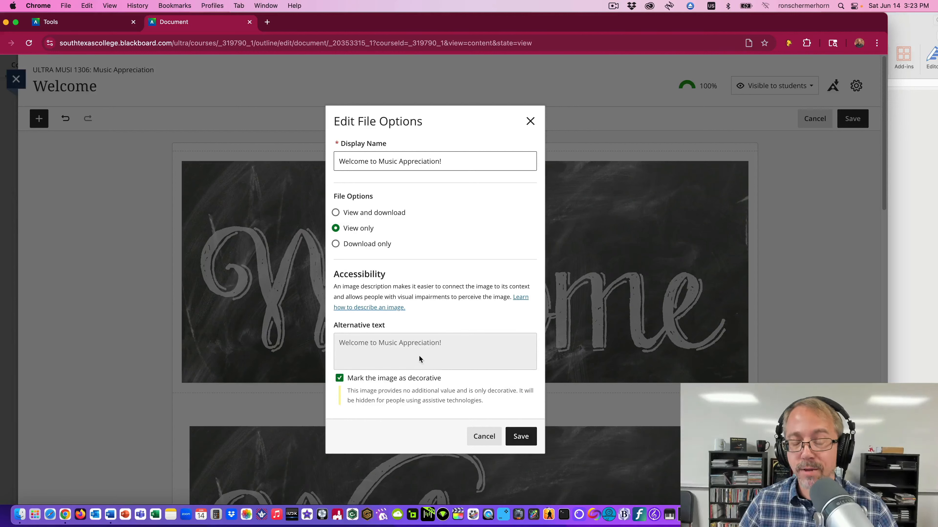
left_click(521, 441)
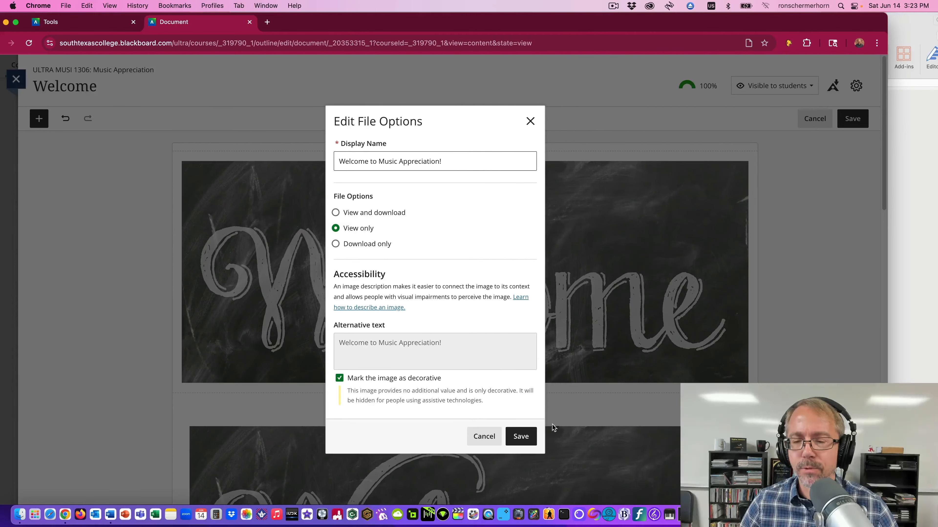
left_click(520, 437)
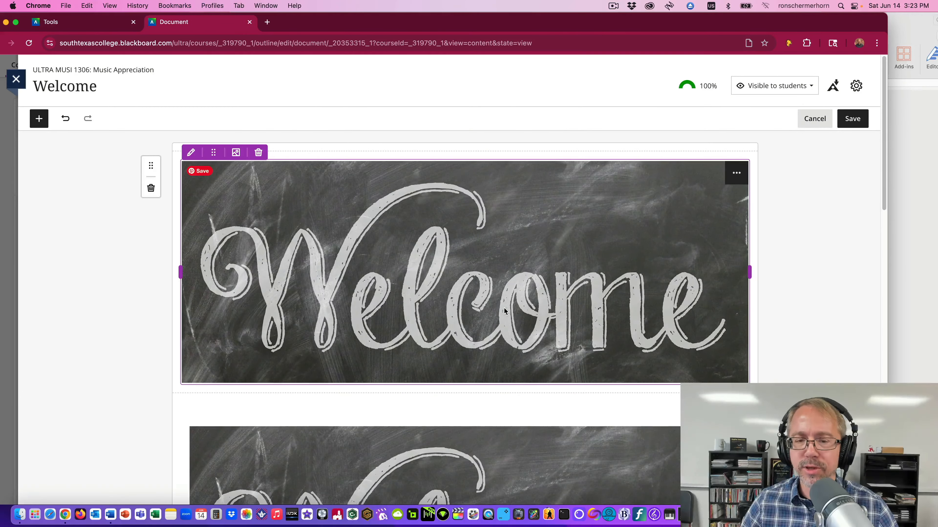
scroll(536, 233, "down", 6)
scroll(535, 226, "up", 6)
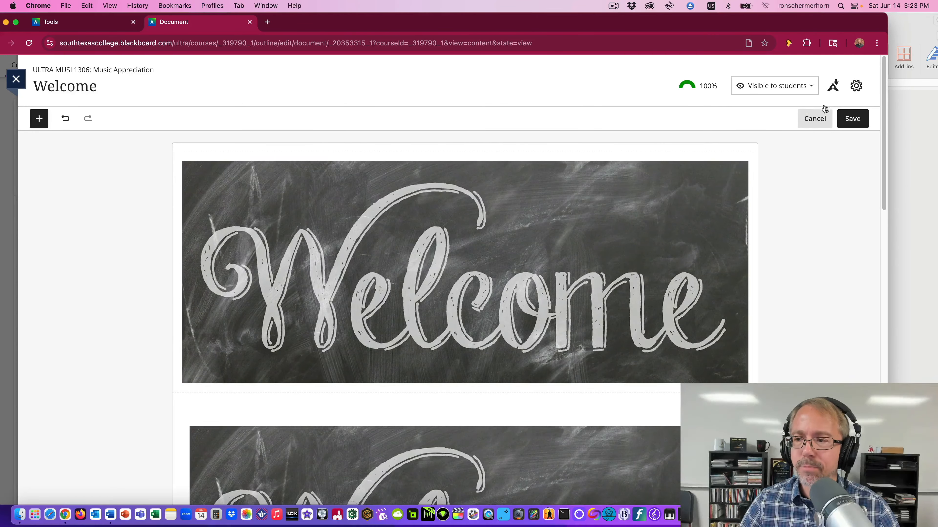
left_click(866, 118)
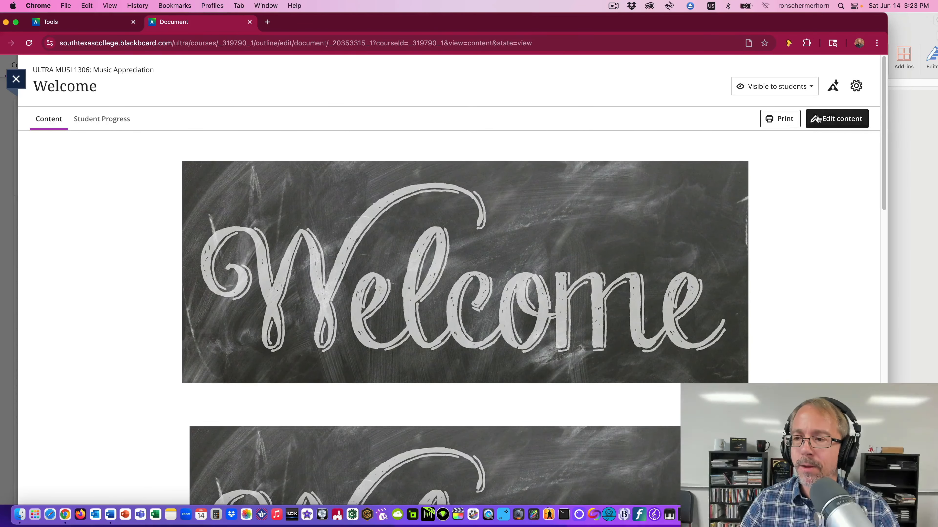
Delete the uploaded Welcome image block from the start of the document and save the document.
left_click(819, 117)
mouse_move(470, 204)
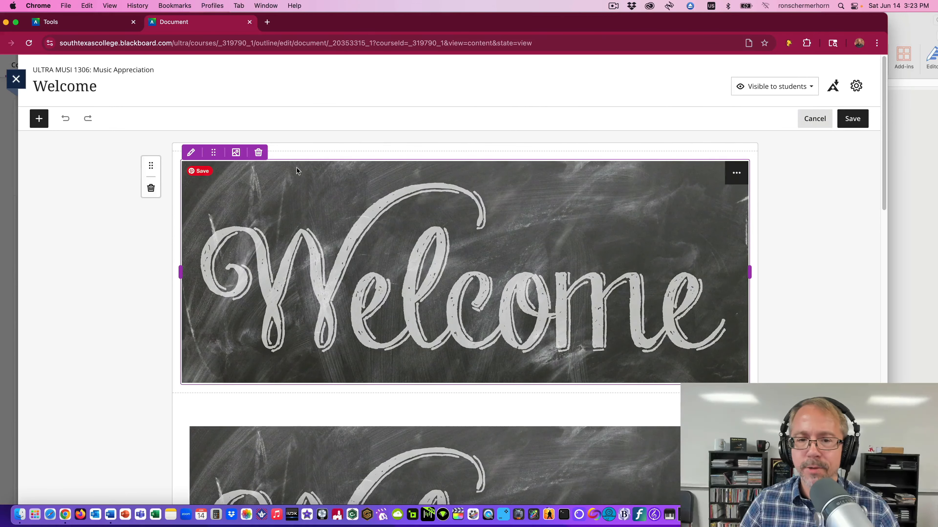
left_click(259, 154)
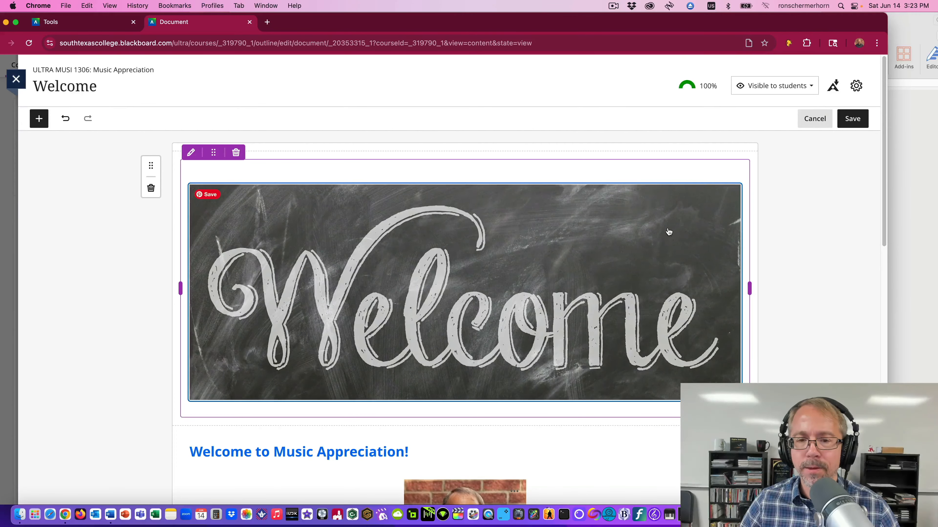
scroll(664, 235, "down", 2)
scroll(662, 235, "up", 2)
left_click(851, 118)
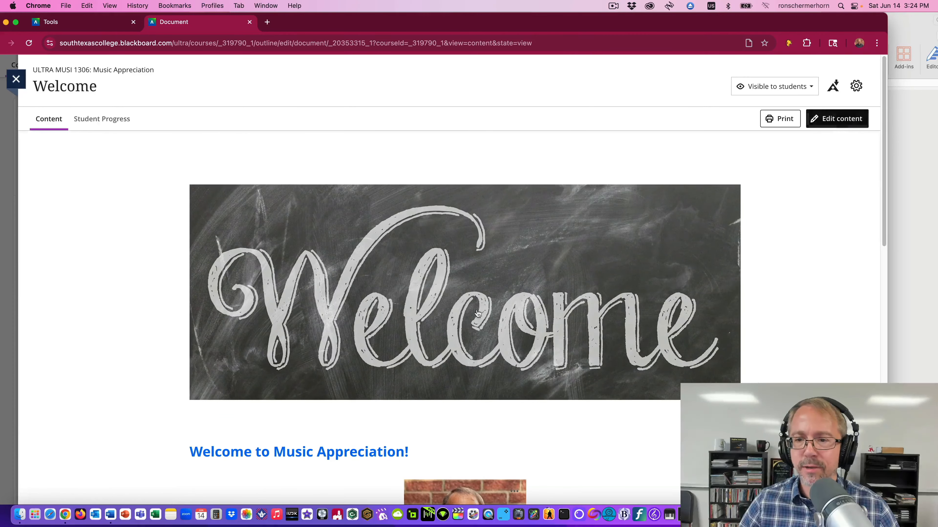
Delete the remaining block with the Welcome image inserted from the permanent URL and save the document.
scroll(803, 205, "down", 1)
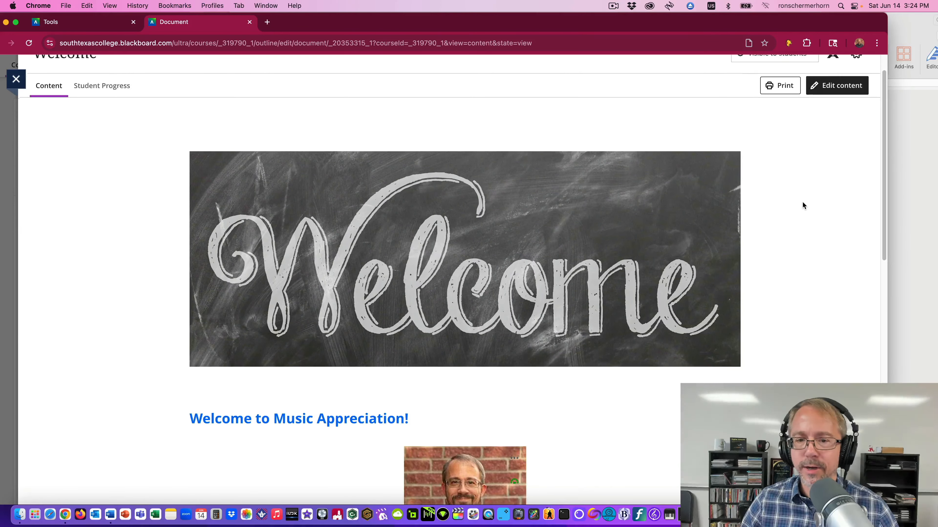
scroll(802, 205, "up", 1)
left_click(838, 117)
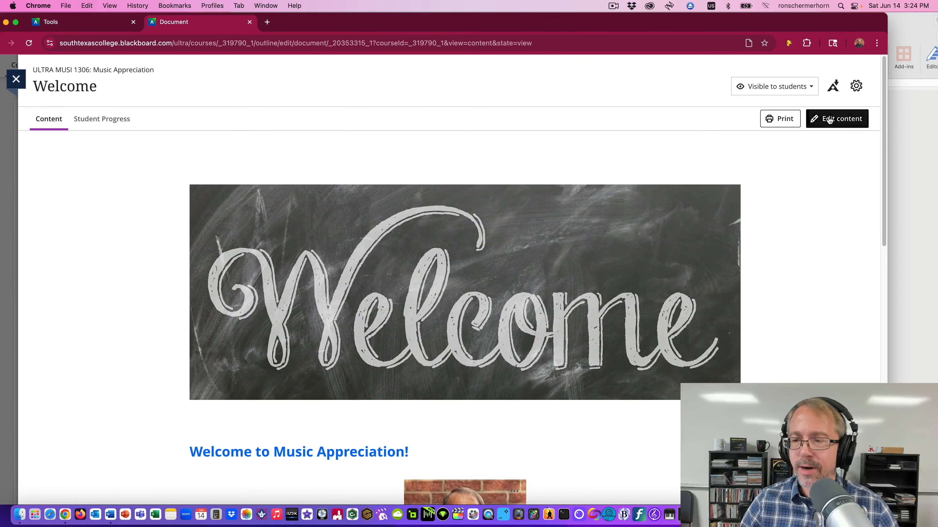
left_click(230, 175)
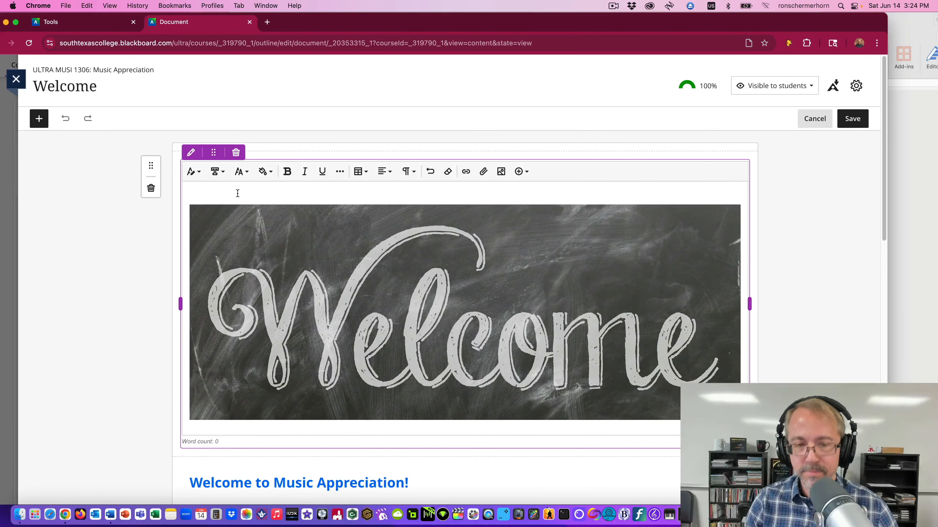
left_click(235, 154)
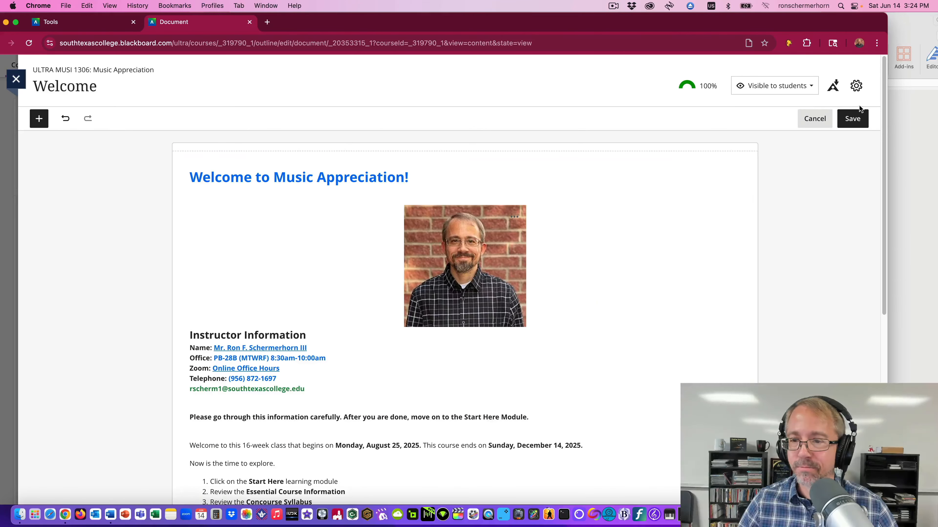
left_click(846, 119)
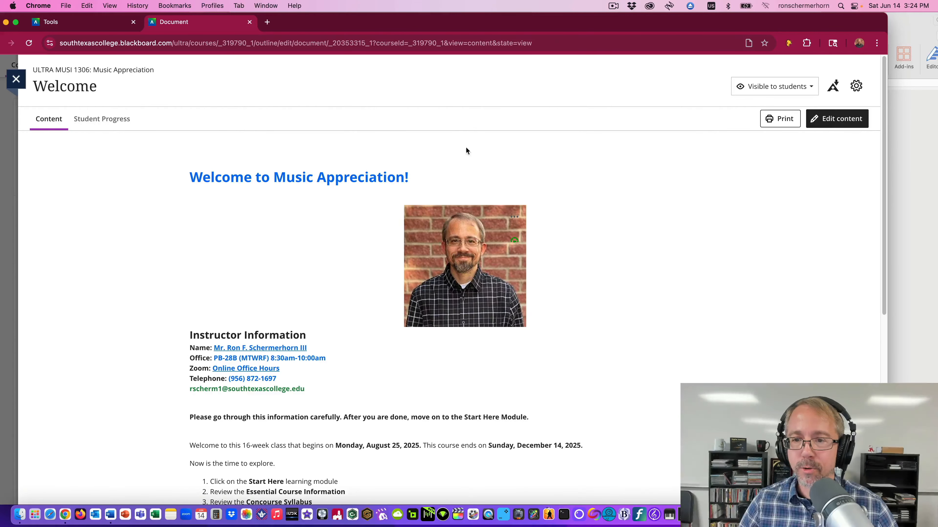
Add a Content Collection block above the heading with 01-Welcome.png from the !-Course-Images-Attachments folder.
left_click(837, 118)
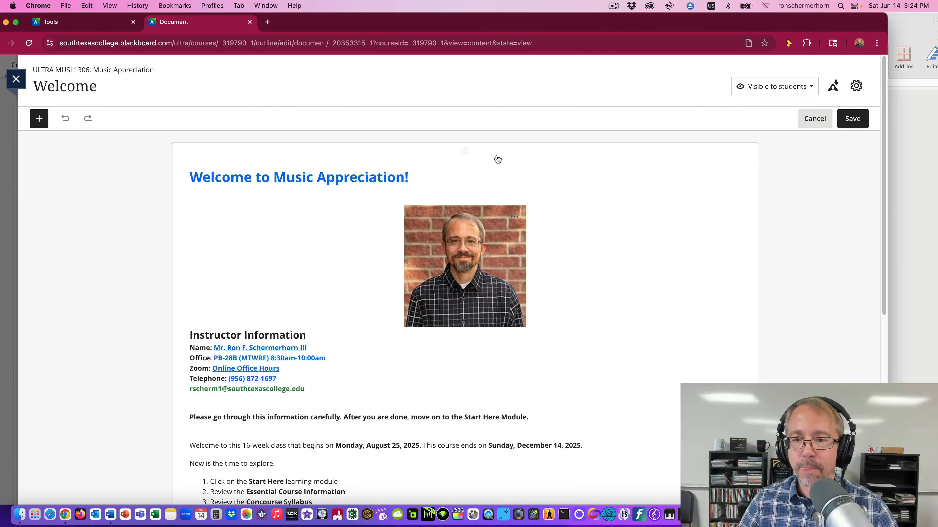
left_click(464, 151)
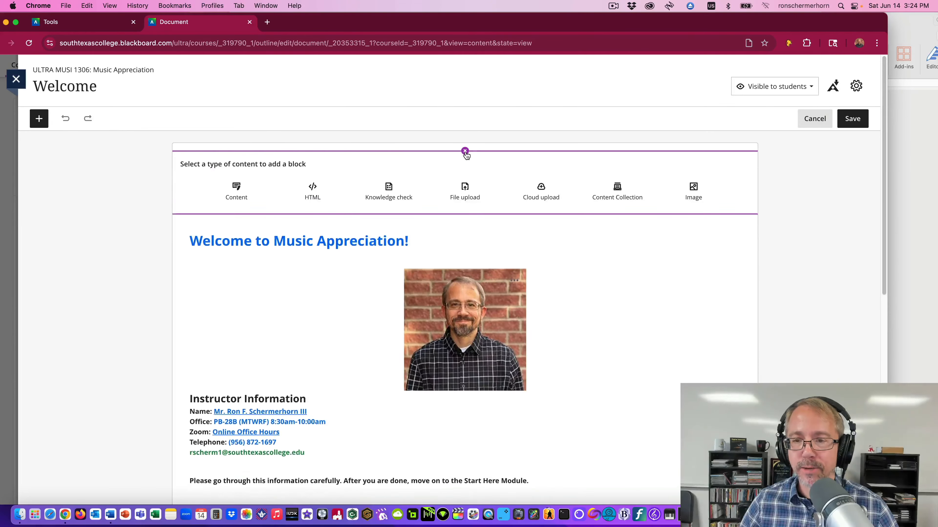
left_click(617, 190)
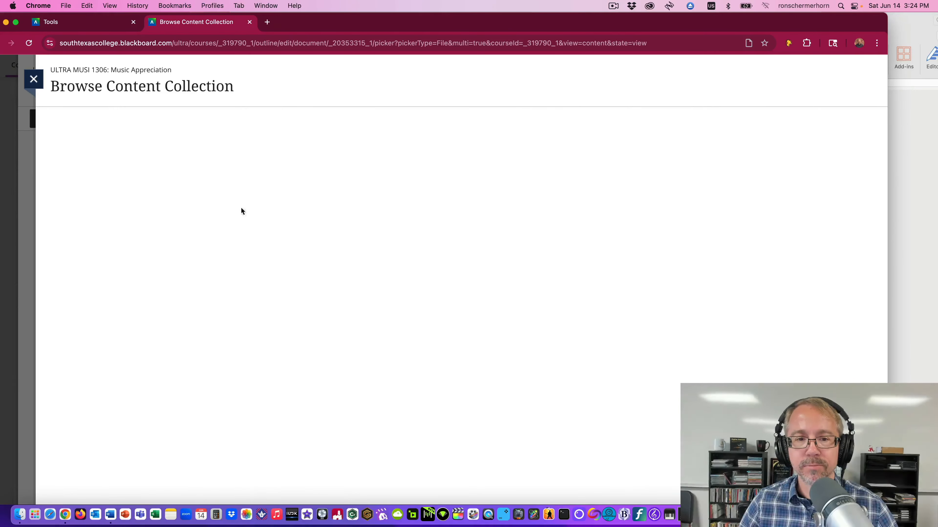
left_click(194, 230)
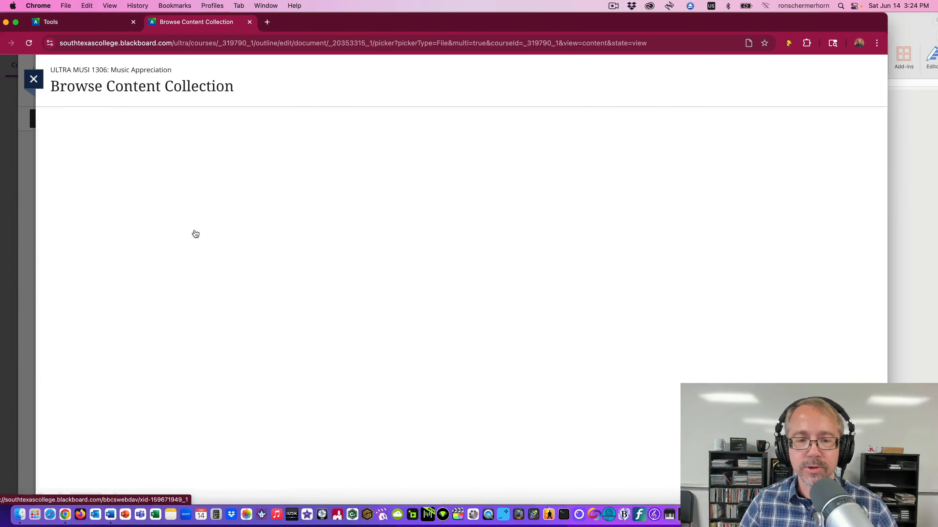
left_click(80, 230)
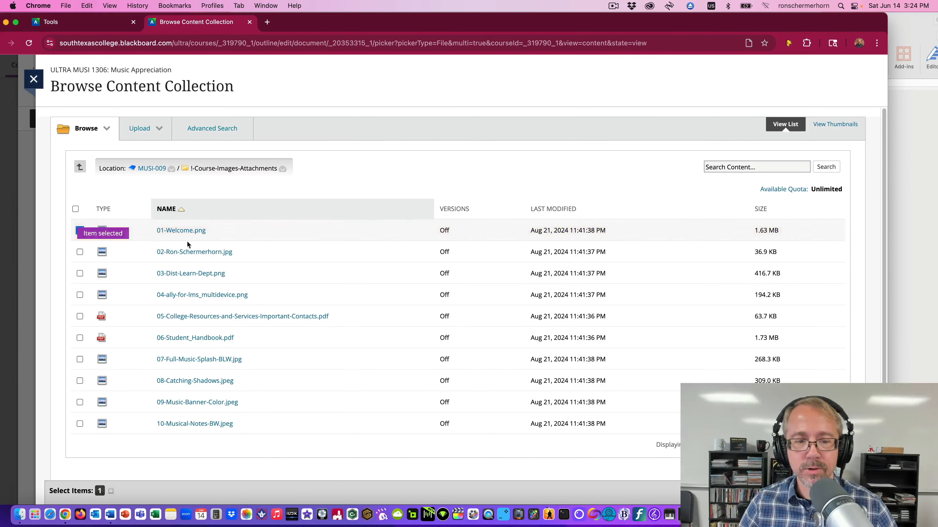
left_click(851, 491)
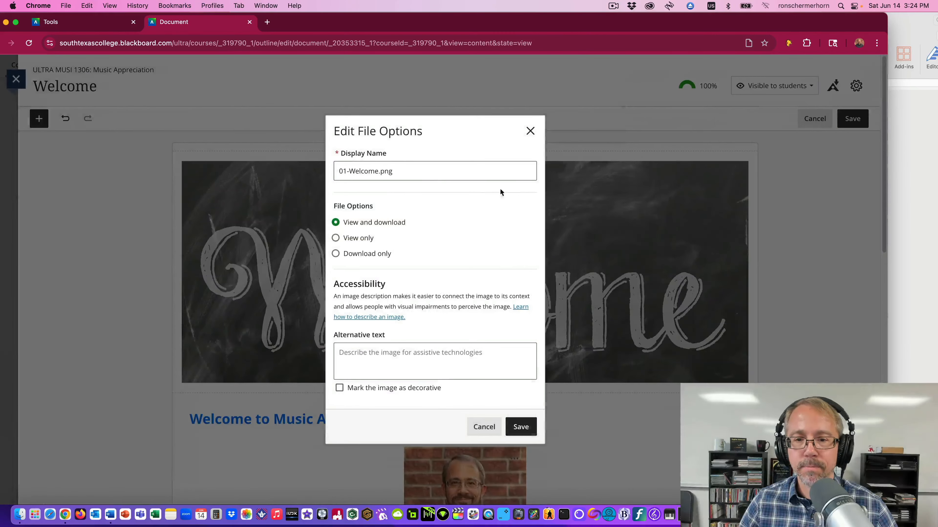
Set the Content Collection image's display name to "Welcome to Music Appreciation!", make it view only and decorative, and save the options and document.
left_click(413, 172)
key("super+a")
type("Welcome to Music Appreciation!")
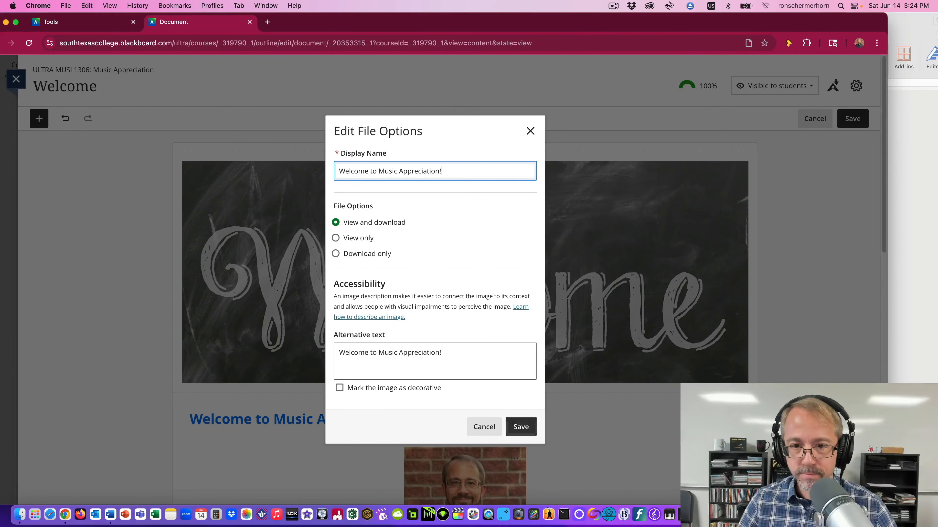
left_click(336, 238)
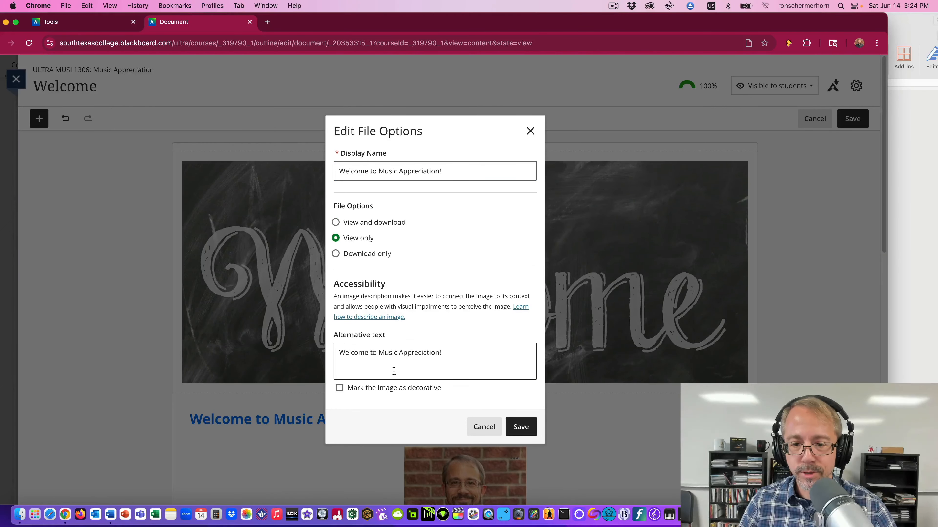
left_click(339, 387)
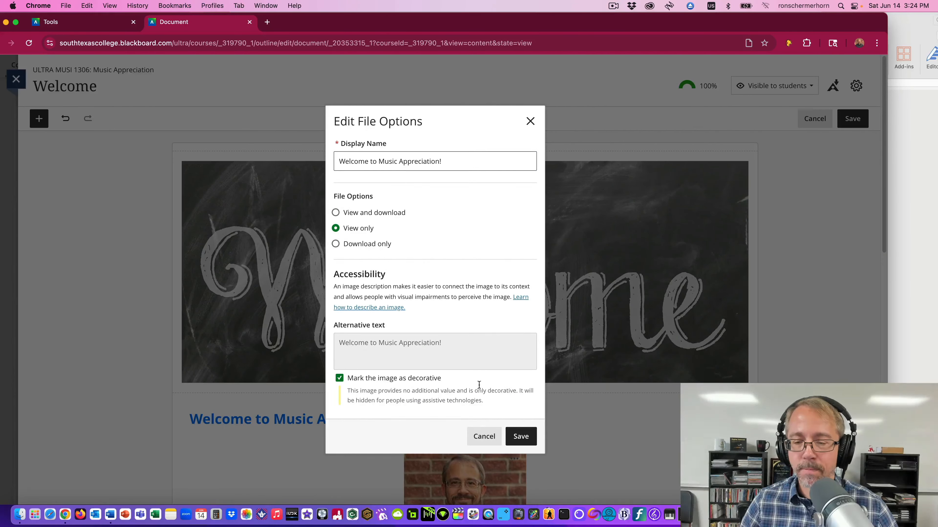
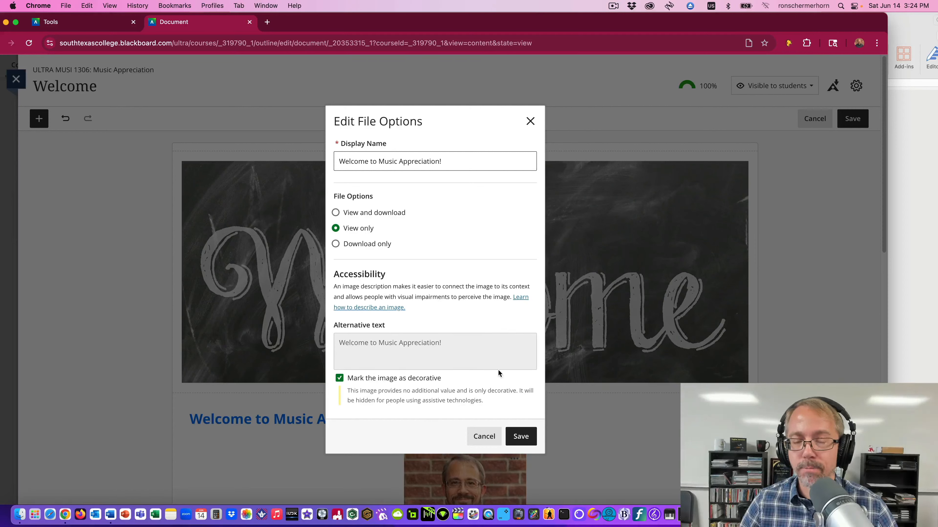
left_click(522, 443)
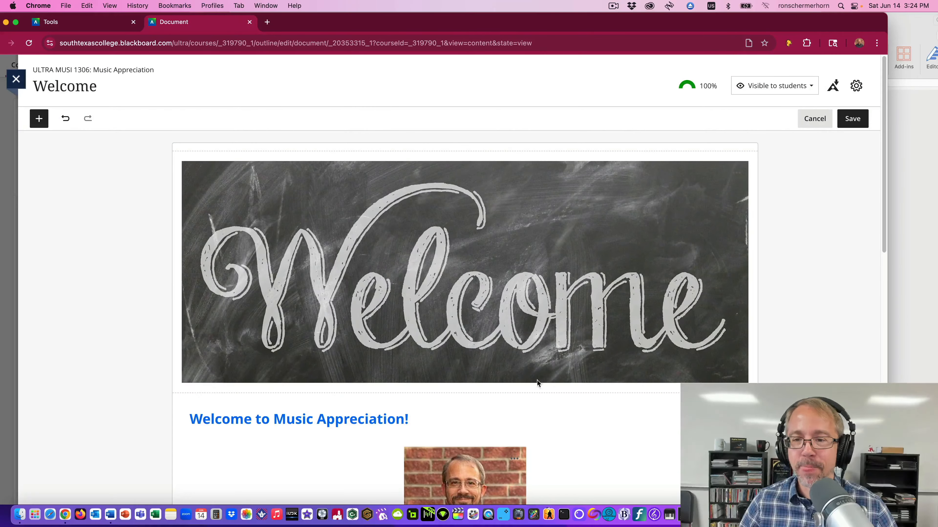
left_click(853, 119)
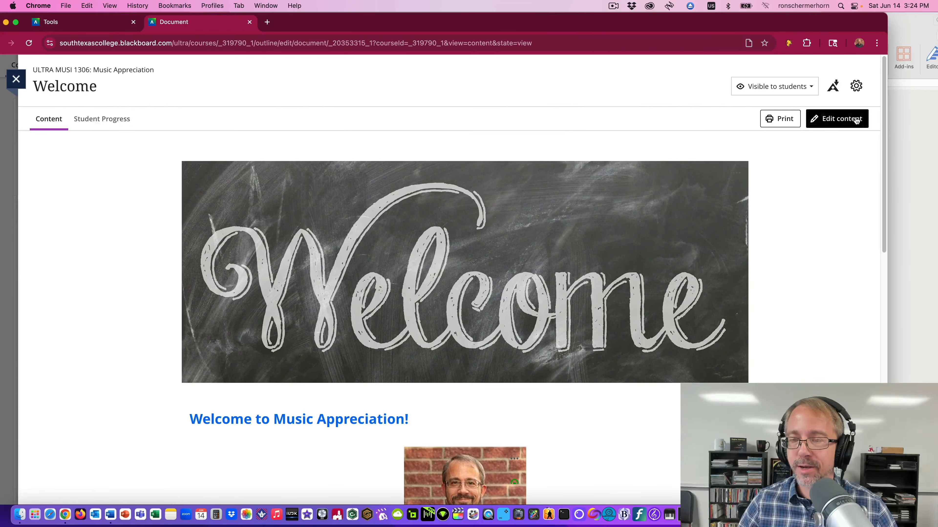
Review the saved Welcome document from the banner image through the instructor photo and course instructions.
scroll(561, 199, "down", 6)
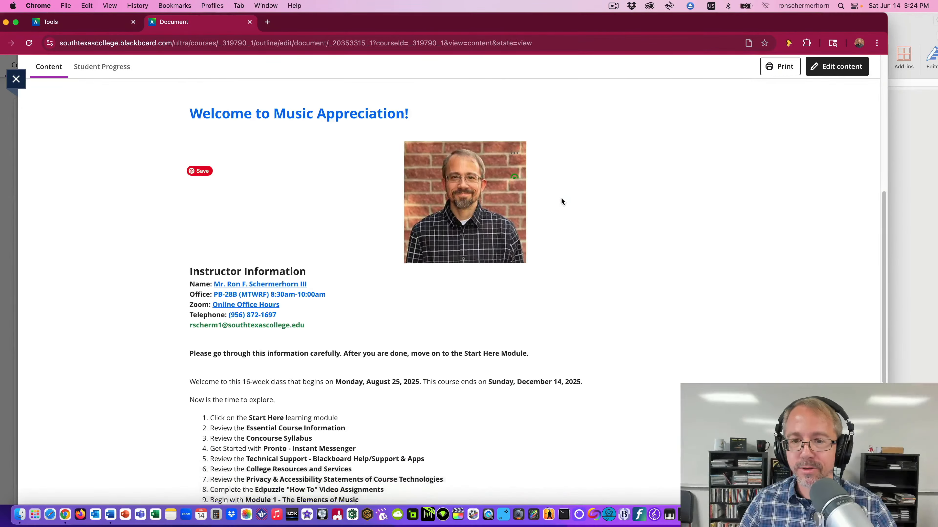
scroll(561, 198, "up", 6)
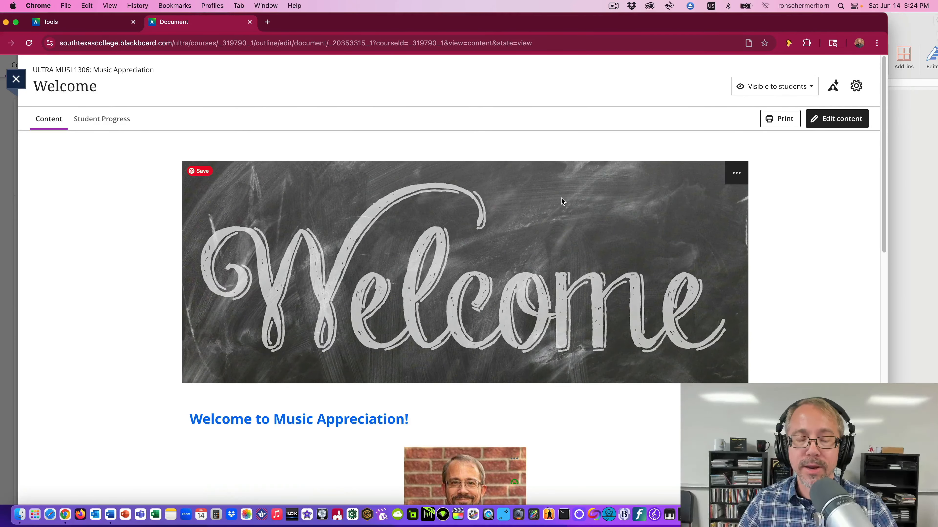
scroll(462, 212, "down", 1)
scroll(462, 211, "up", 1)
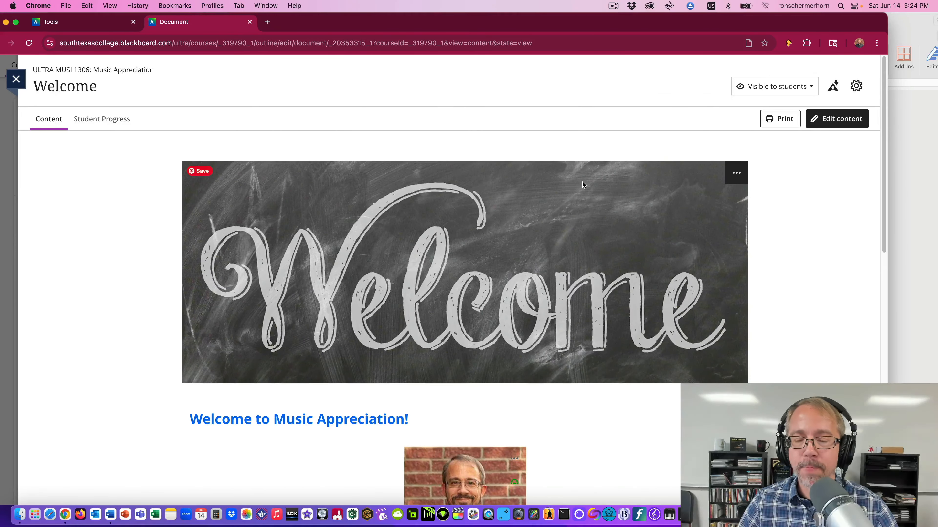
scroll(497, 184, "down", 7)
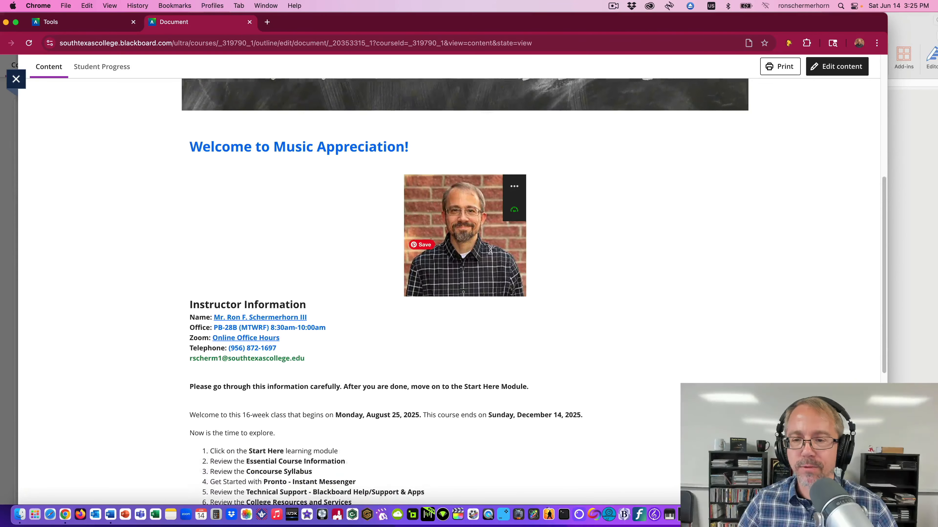
scroll(504, 246, "up", 2)
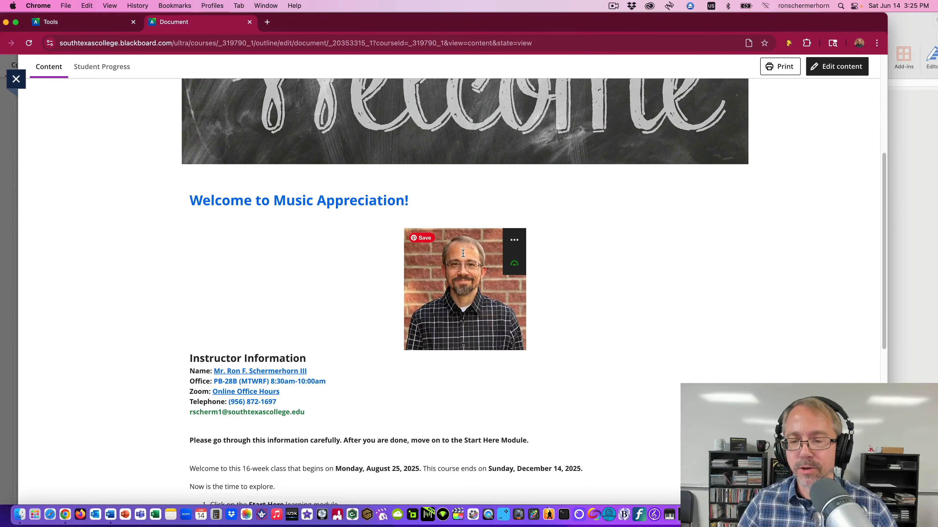
scroll(499, 236, "up", 1)
scroll(468, 211, "down", 1)
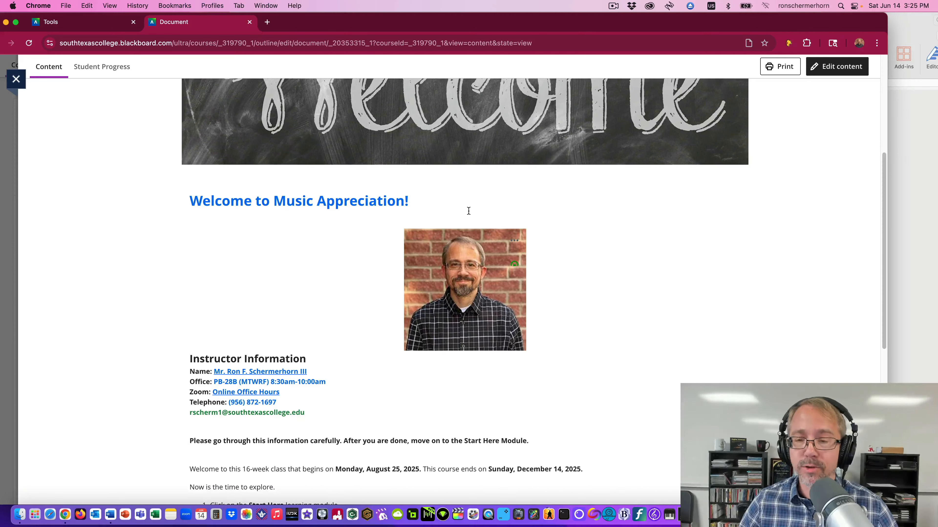
Open the document for editing and check the instructor photo's file options without changing them.
left_click(832, 67)
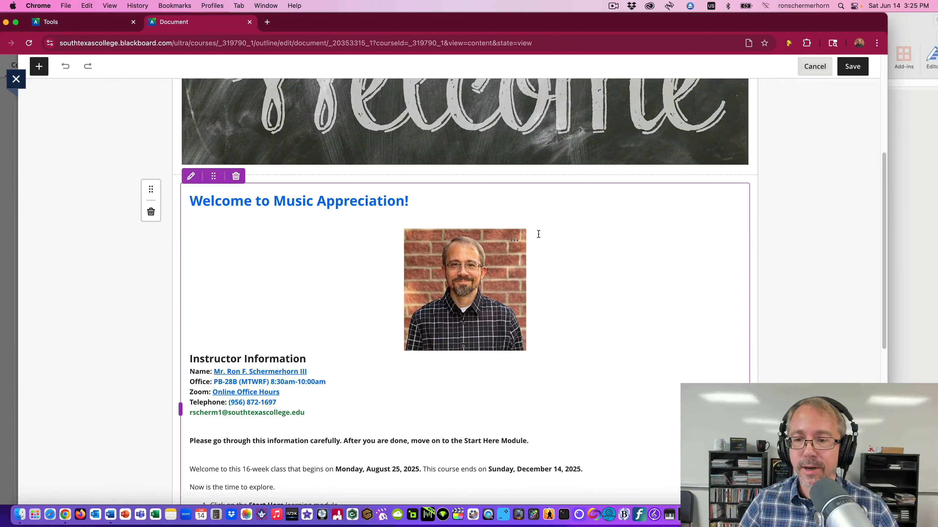
left_click(508, 237)
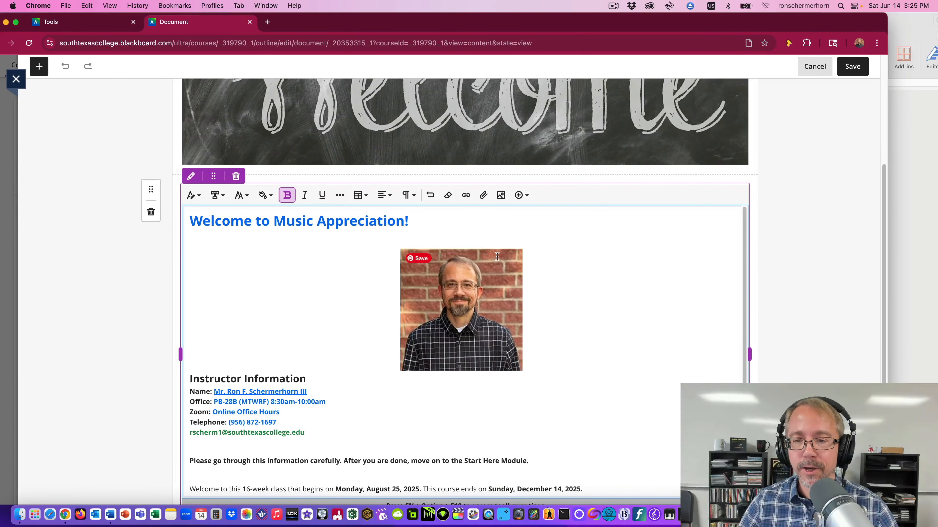
left_click(480, 262)
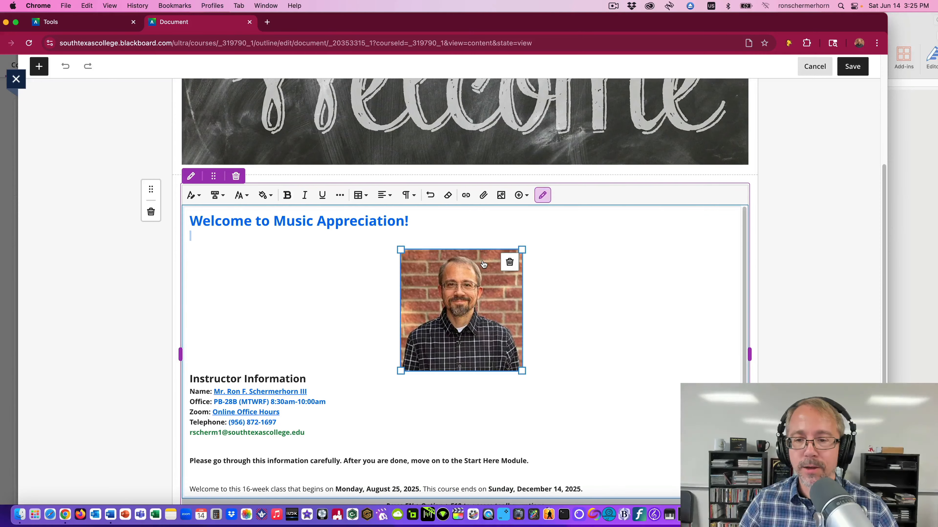
left_click(543, 196)
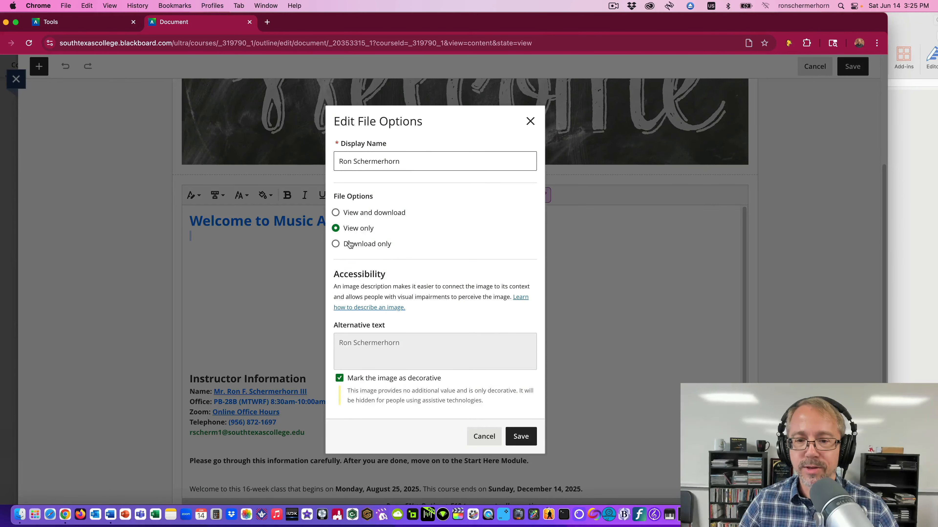
left_click(479, 438)
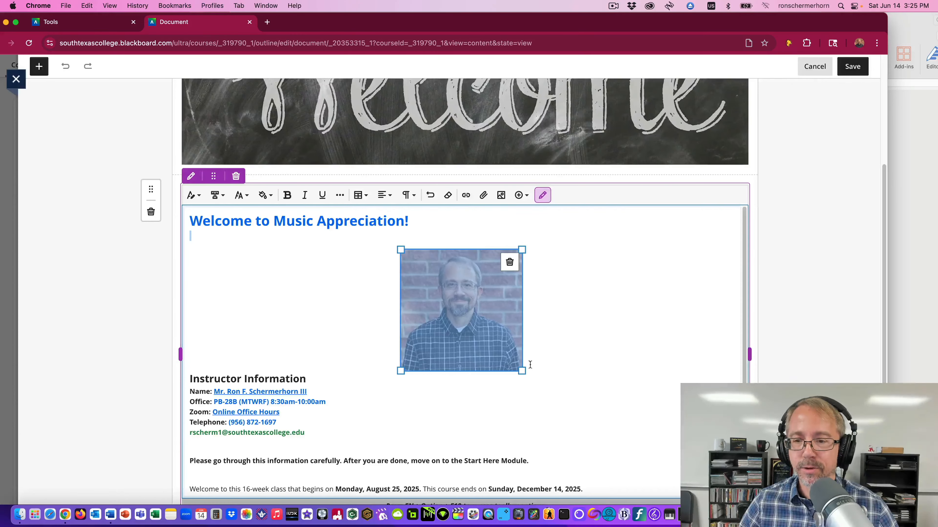
Delete the instructor photo below the welcome heading, save the document and check the page.
left_click(510, 263)
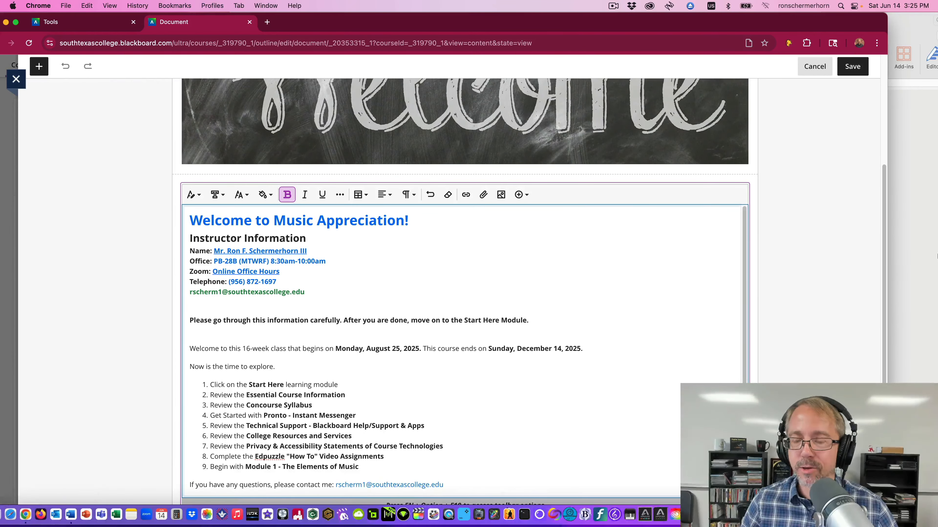
left_click(814, 66)
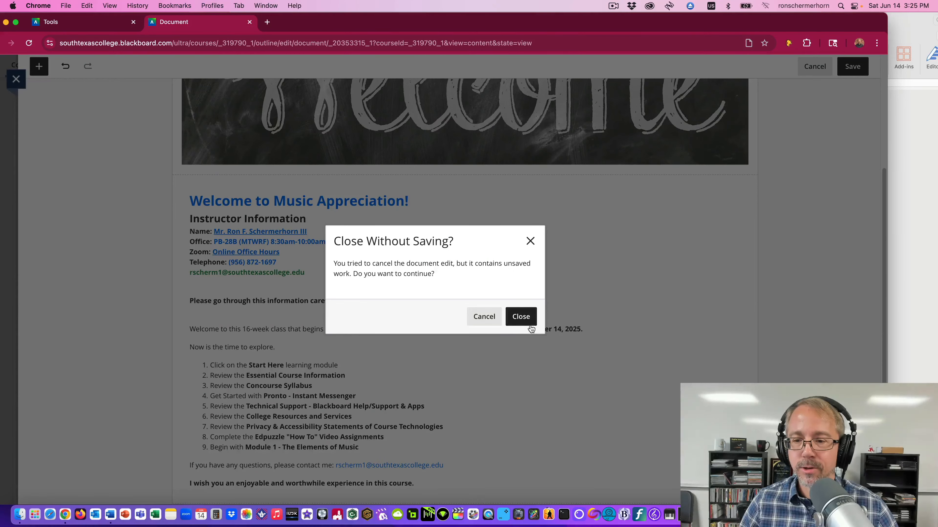
left_click(483, 316)
left_click(850, 67)
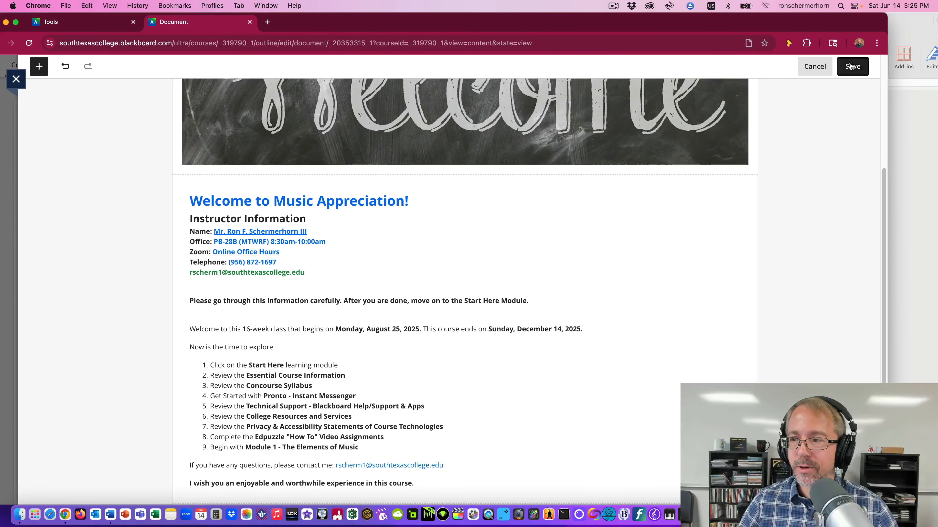
scroll(628, 157, "down", 1)
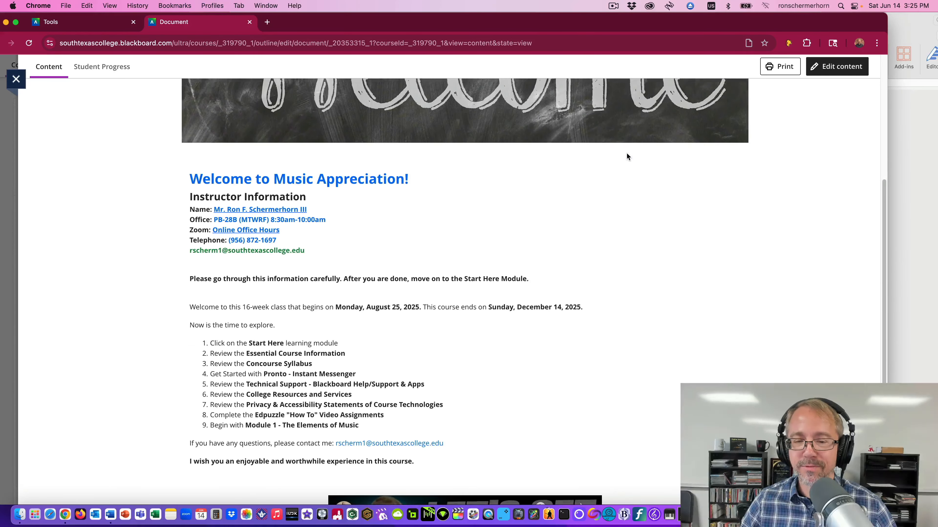
scroll(524, 149, "down", 4)
scroll(524, 149, "up", 10)
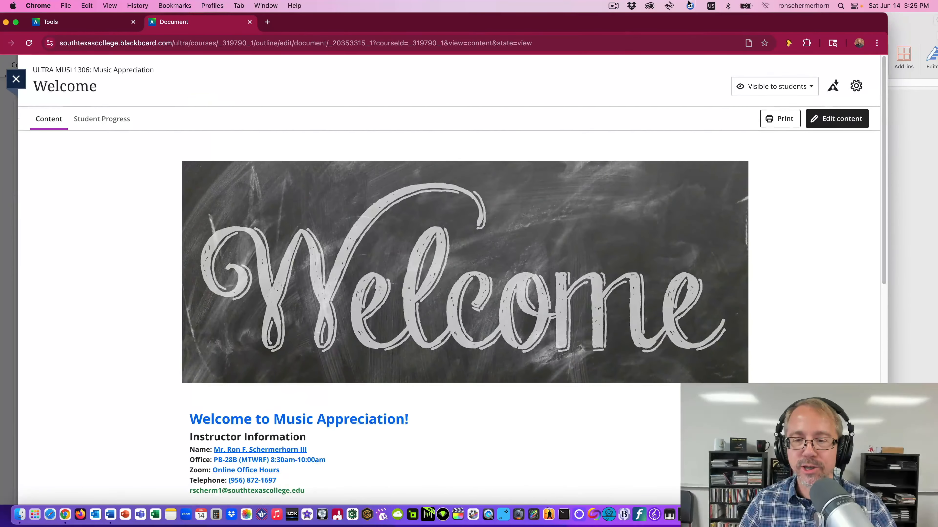
Edit the text block and choose the instructor's 02 JPG photo from the Content Collection's !-Course-Images-Attachments folder for the blank line below the contact details.
scroll(753, 106, "down", 2)
left_click(837, 68)
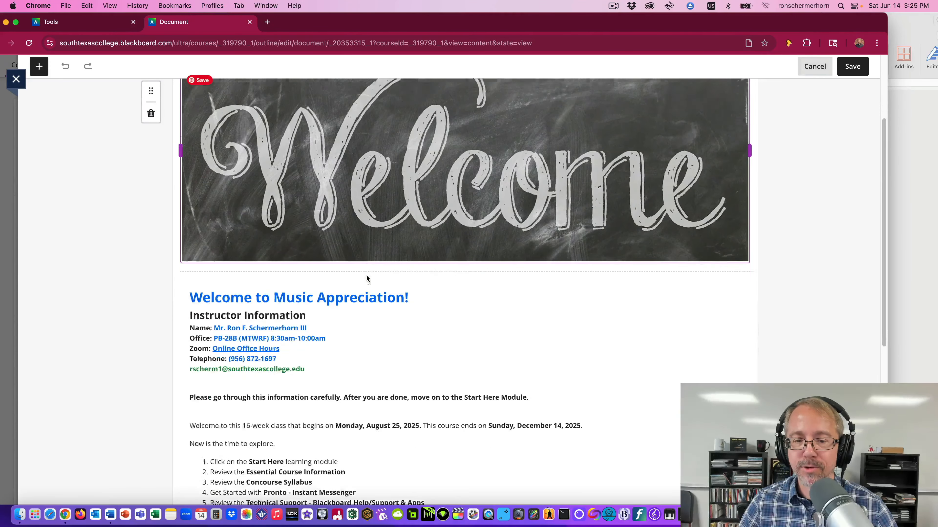
scroll(264, 284, "down", 3)
left_click(259, 282)
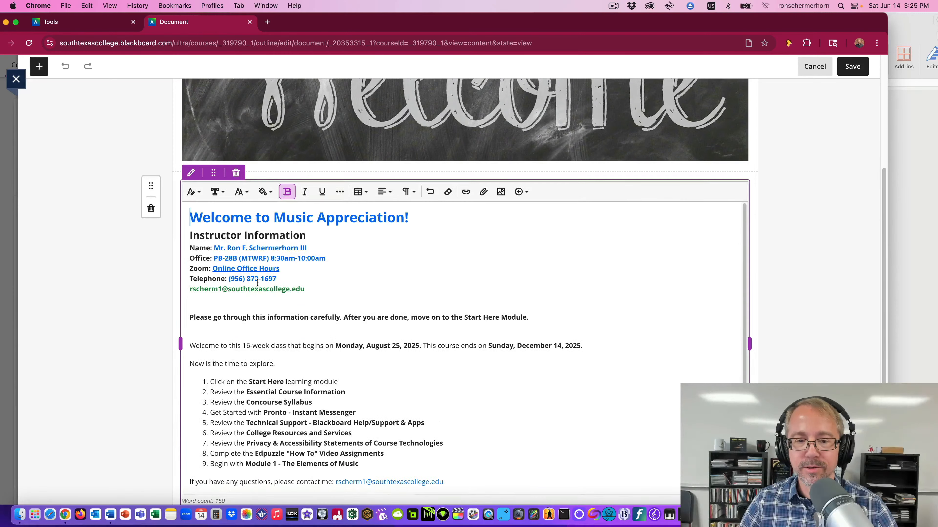
left_click(280, 303)
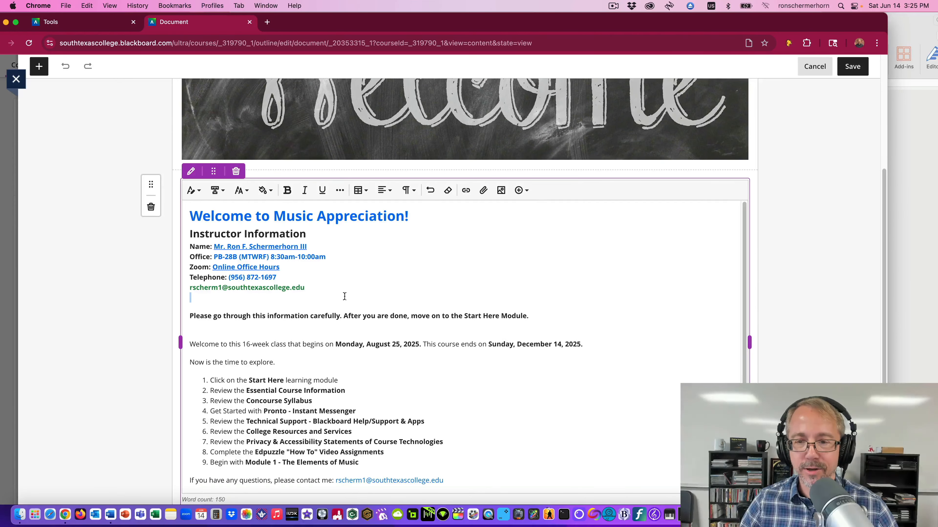
left_click(525, 191)
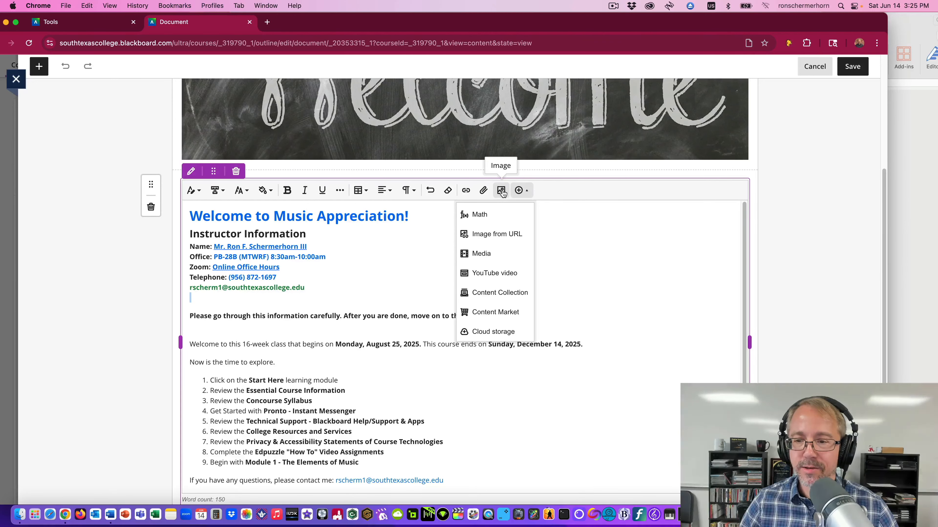
left_click(491, 293)
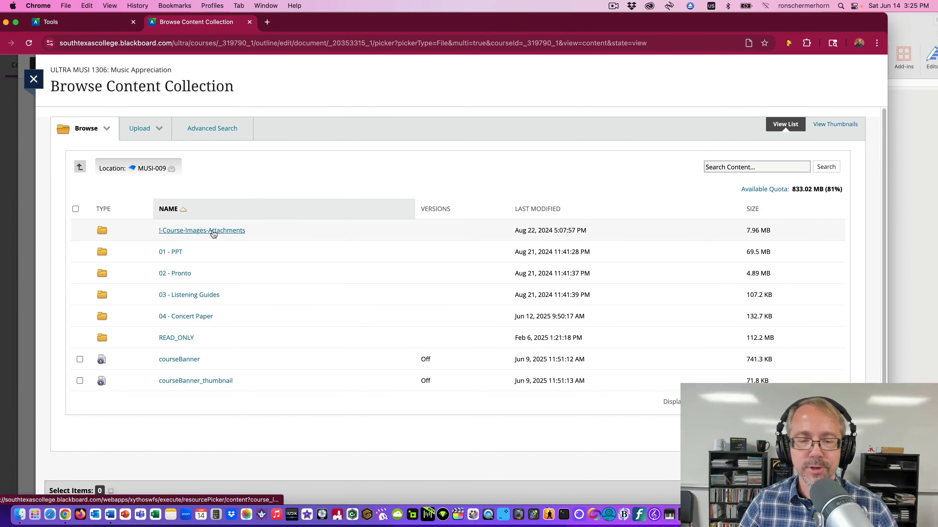
left_click(213, 231)
left_click(79, 253)
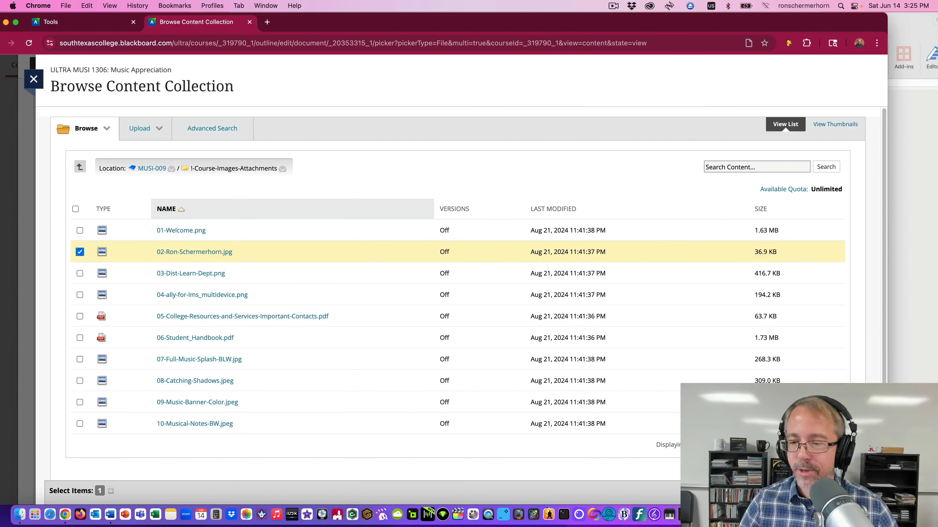
left_click(852, 492)
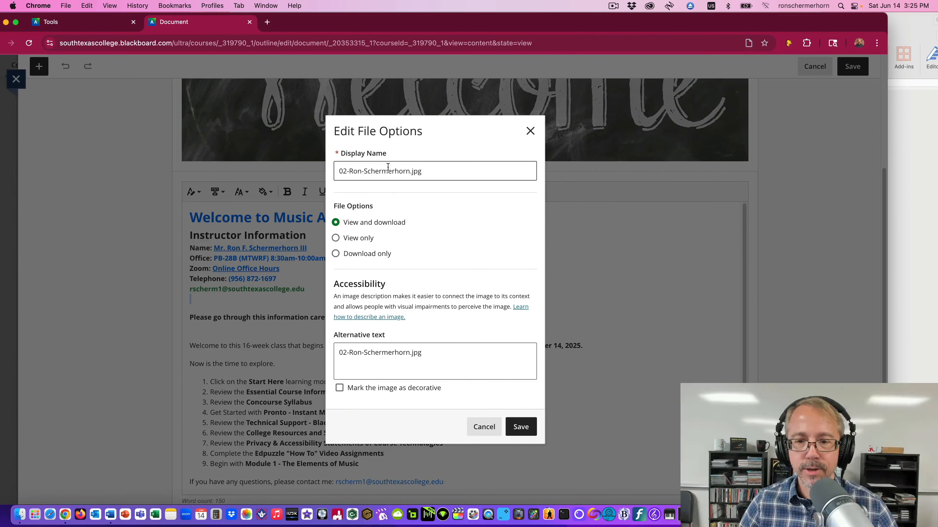
Switch to the Word notes, copy the instructor profile line under Alt Text, and return to the browser in full screen.
left_click(906, 21)
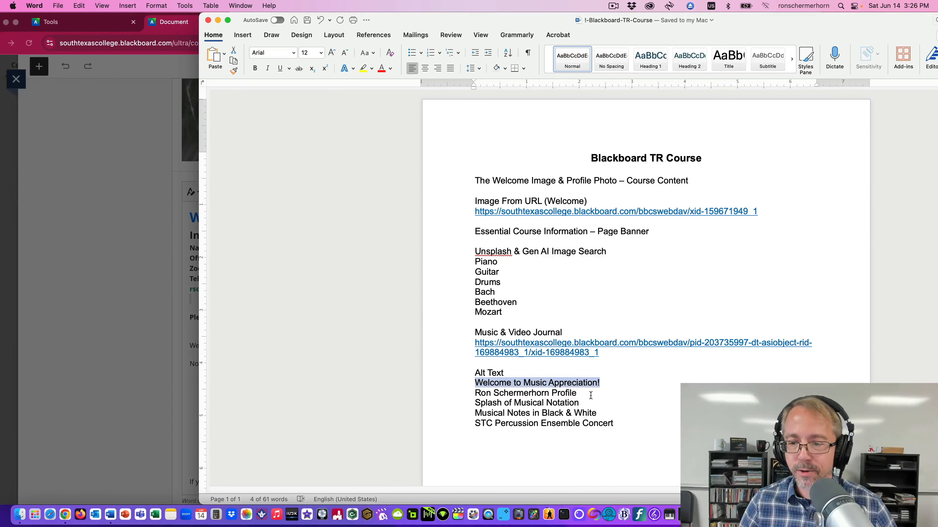
left_click_drag(590, 395, 512, 395)
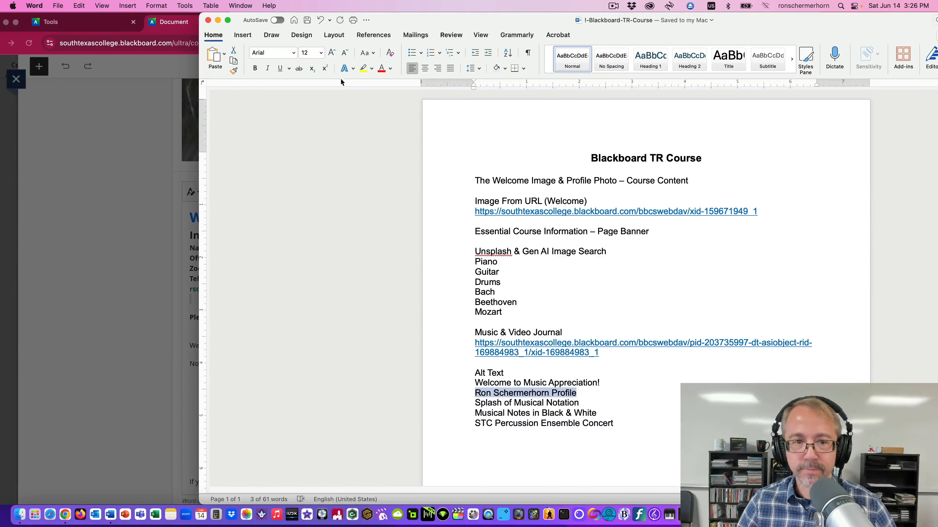
left_click(138, 140)
left_click(16, 23)
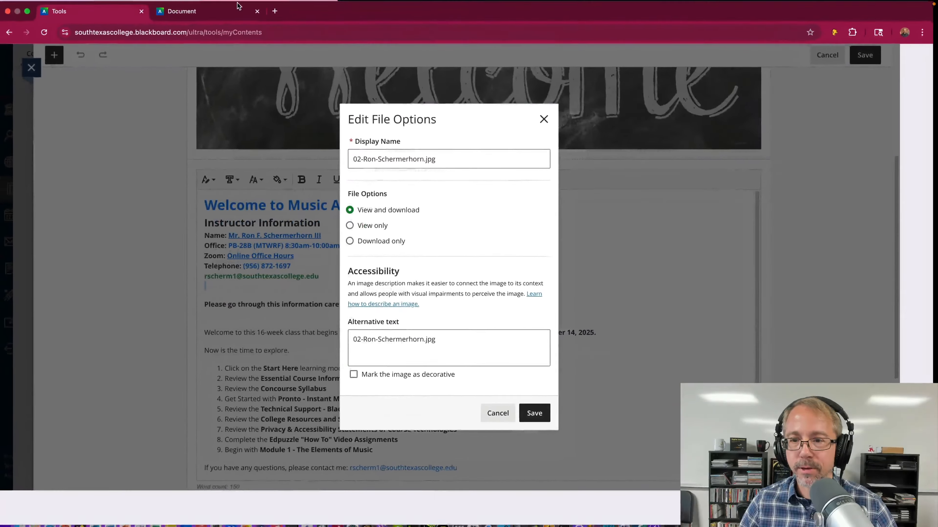
Set the photo's display name to the copied instructor profile text, make it view only and decorative, and save the file options.
left_click_drag(463, 177, 389, 179)
type("Ron Schermerhorn Profile")
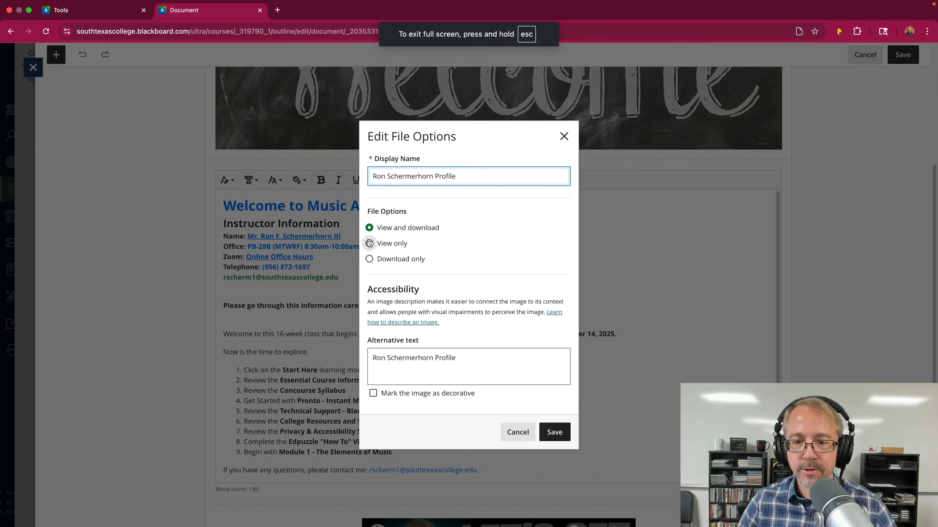
left_click(369, 243)
left_click(373, 392)
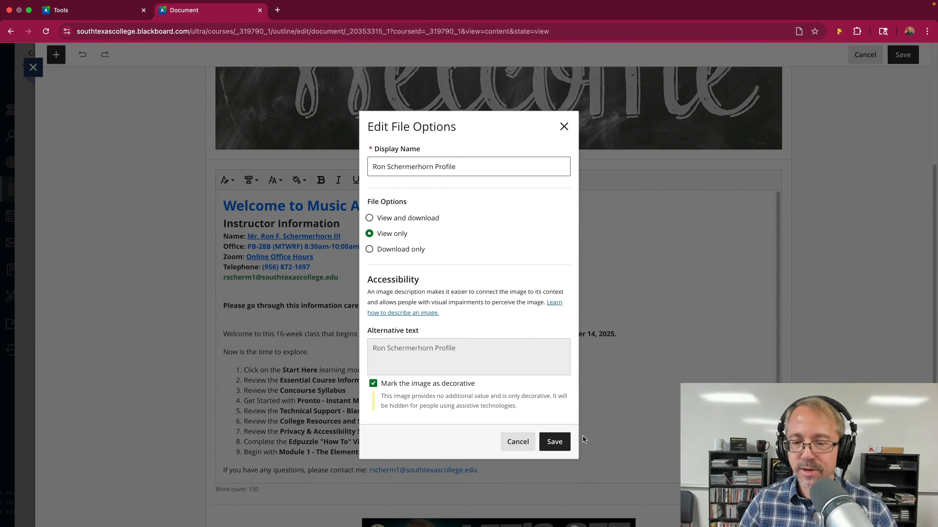
left_click(554, 442)
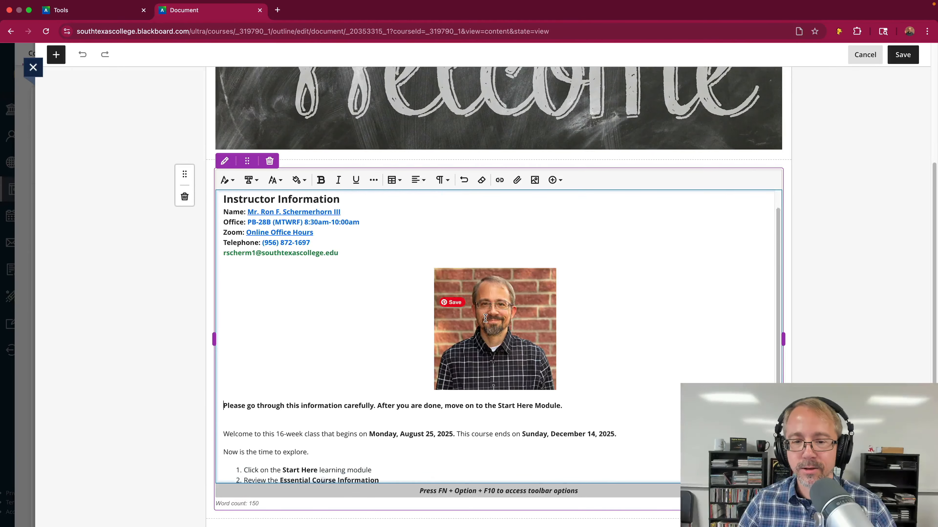
Check the placement of the inserted instructor photo in the text block and save the Welcome document.
scroll(323, 333, "down", 2)
scroll(348, 275, "up", 4)
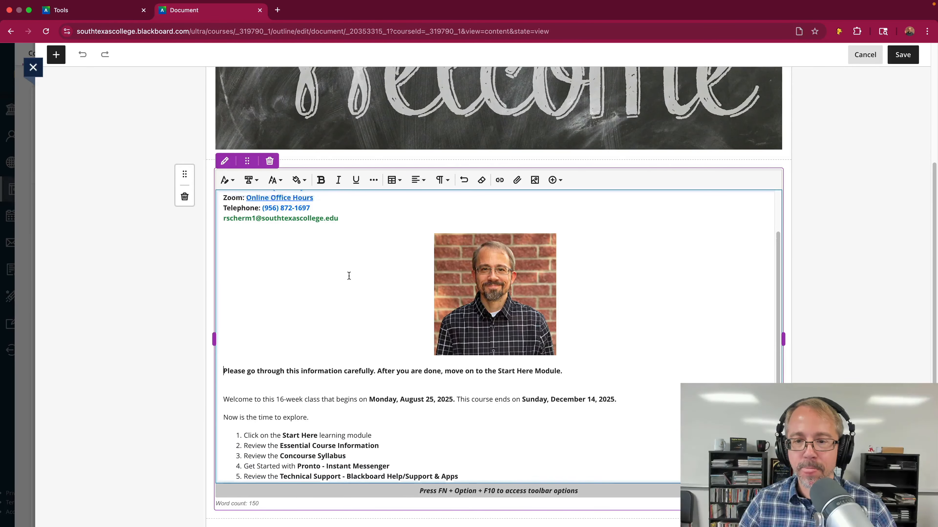
left_click(895, 57)
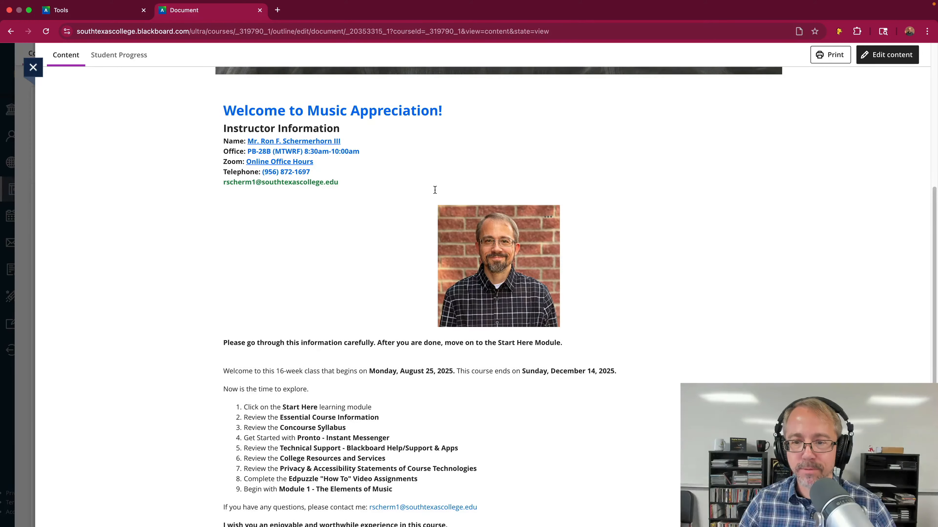
Examine the saved Welcome page, comparing the banner, contact details, instructor photo and the text below it.
scroll(616, 172, "up", 8)
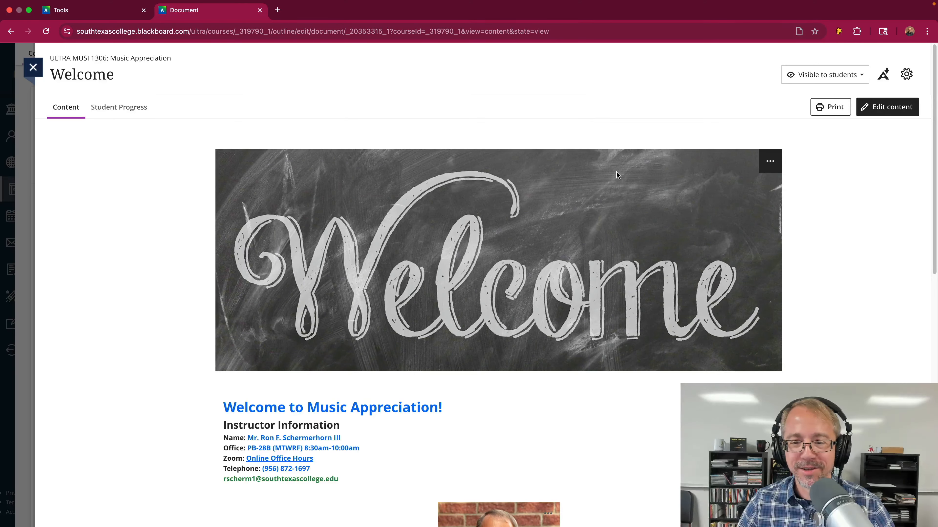
scroll(616, 172, "down", 3)
scroll(616, 173, "down", 7)
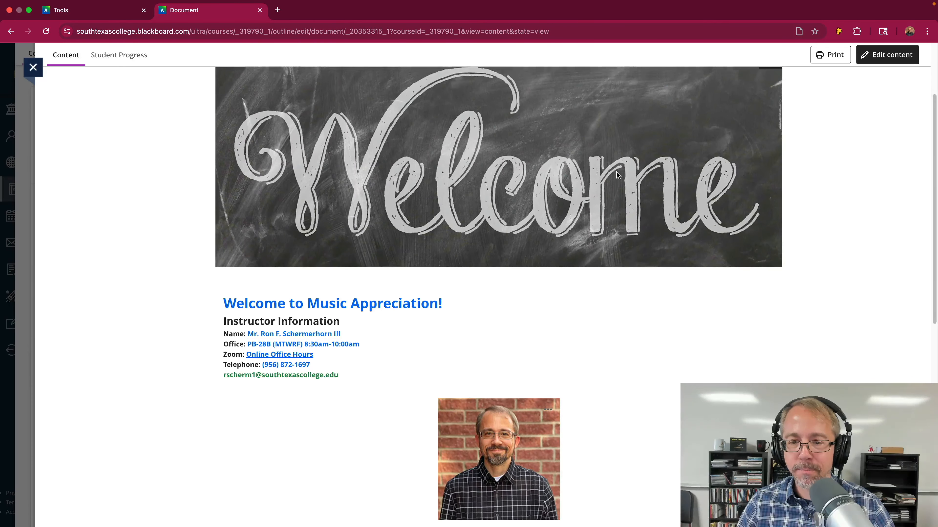
scroll(570, 190, "down", 3)
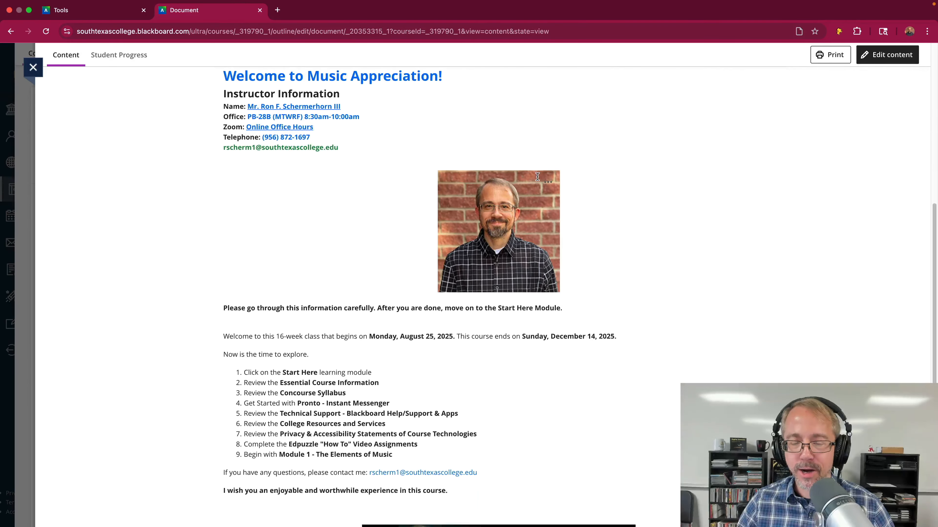
scroll(610, 193, "up", 7)
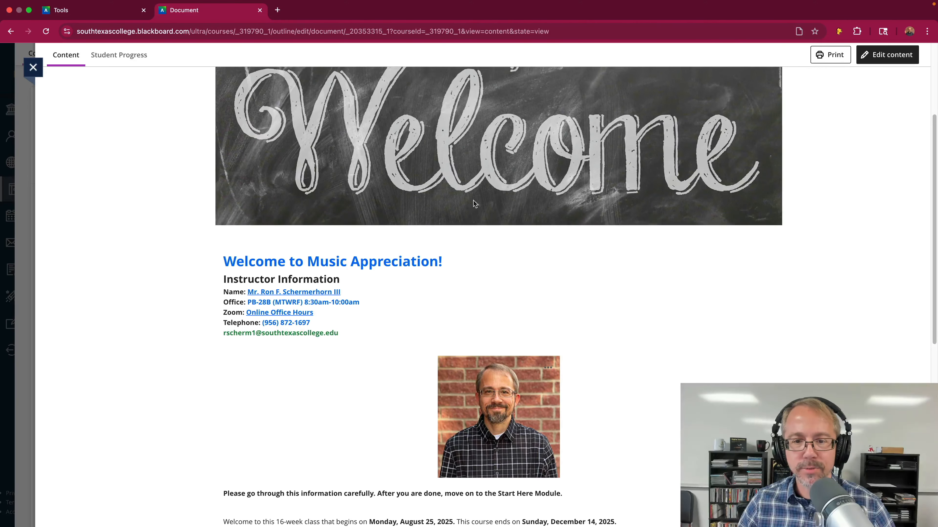
scroll(473, 201, "down", 2)
scroll(443, 217, "down", 2)
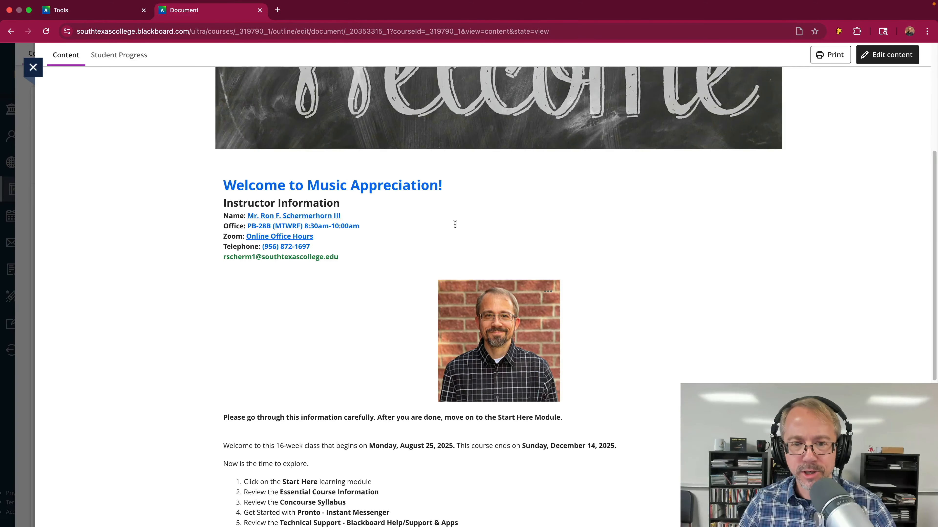
scroll(340, 238, "down", 1)
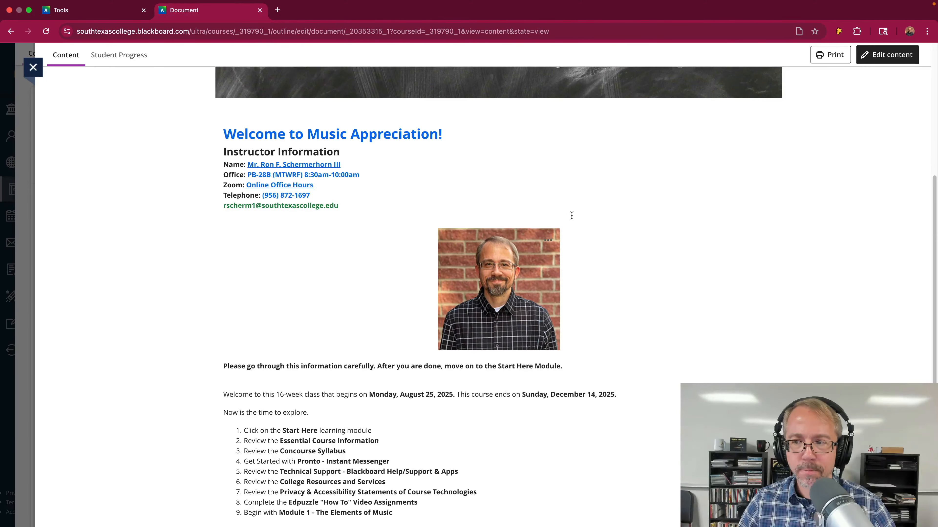
mouse_move(775, 526)
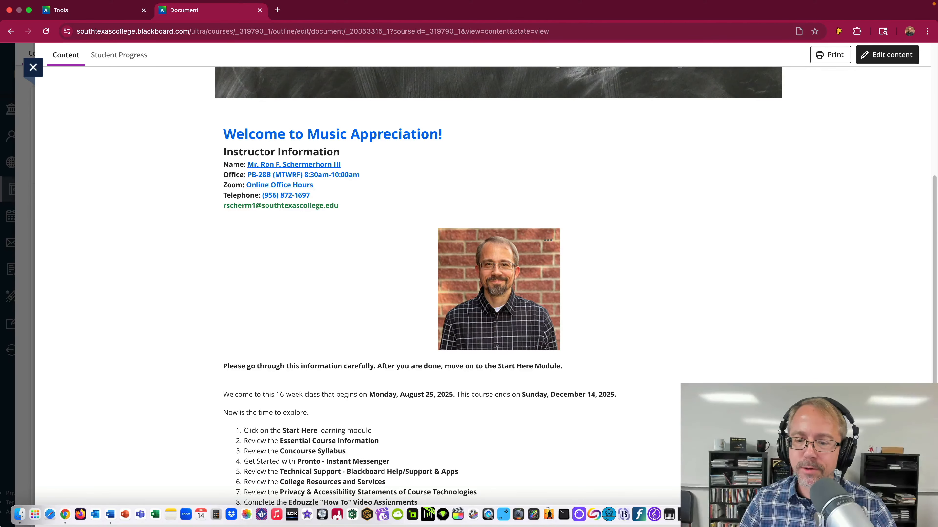
Edit the Welcome text block, remove the blank lines directly above and below the instructor photo, and save the document.
left_click(885, 56)
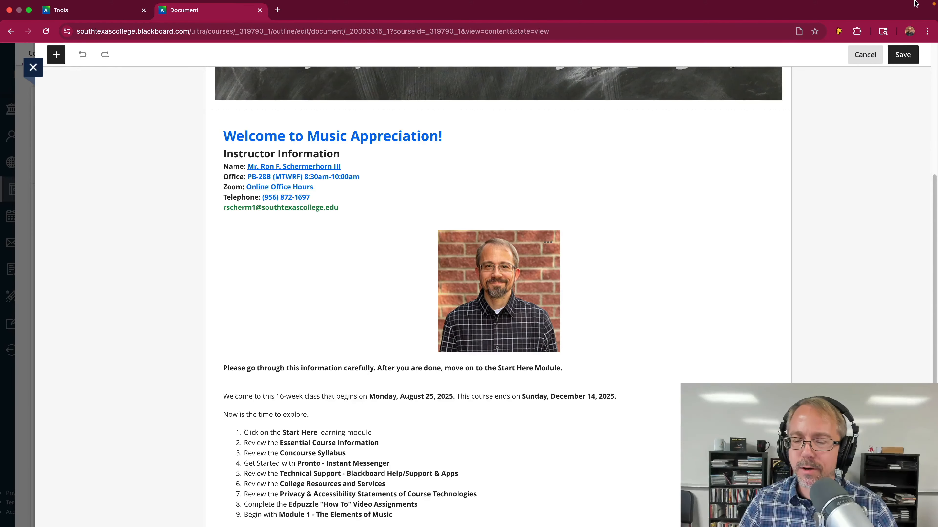
left_click(423, 250)
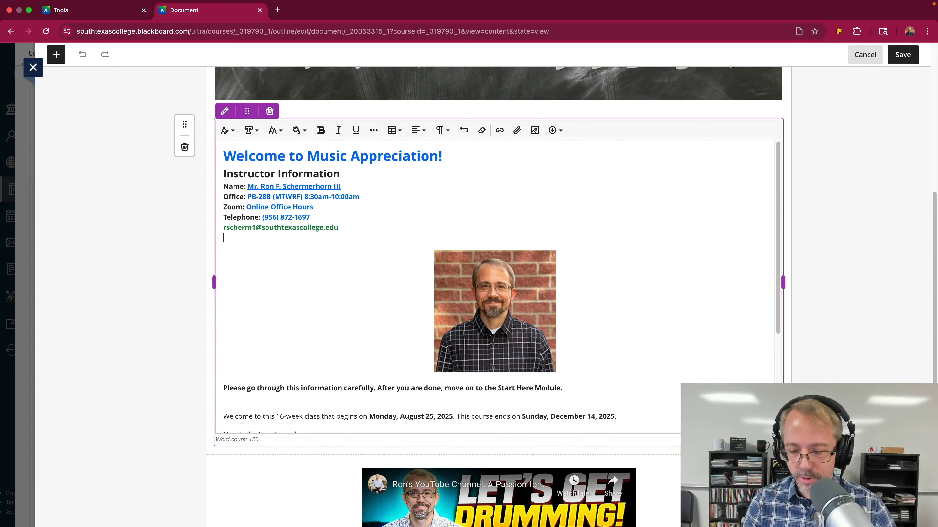
scroll(495, 295, "down", 1)
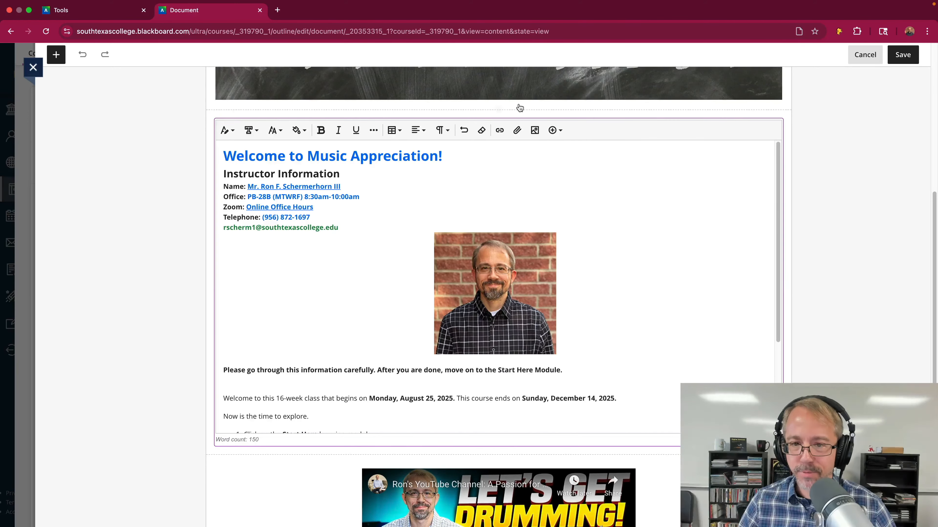
scroll(591, 222, "down", 5)
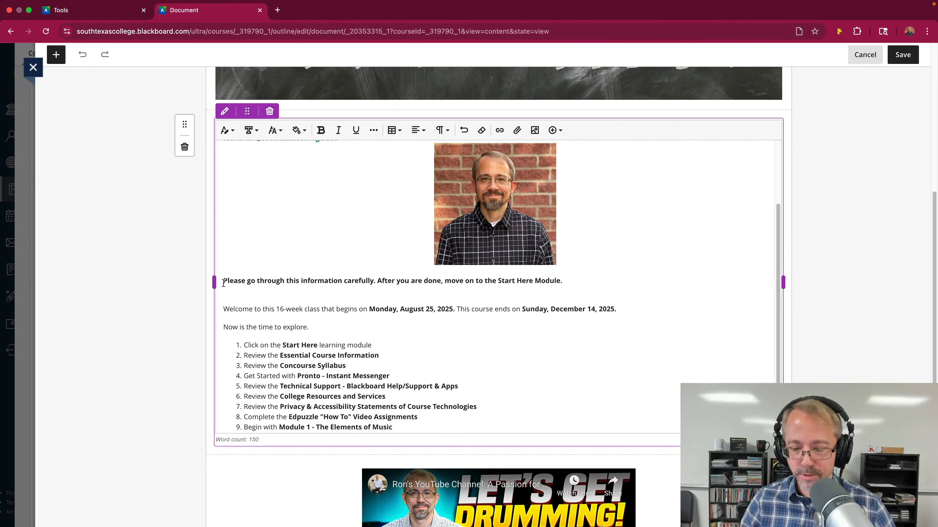
key("BackSpace")
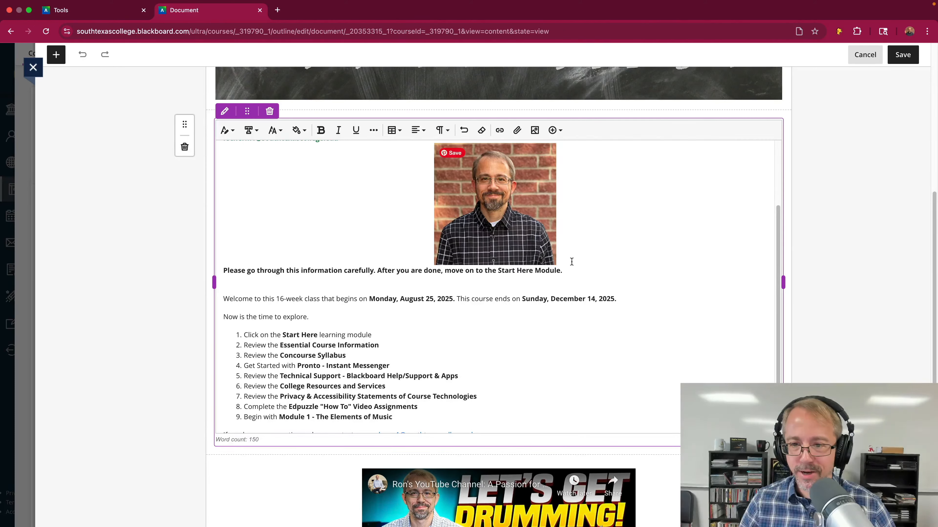
scroll(575, 264, "up", 3)
left_click(902, 55)
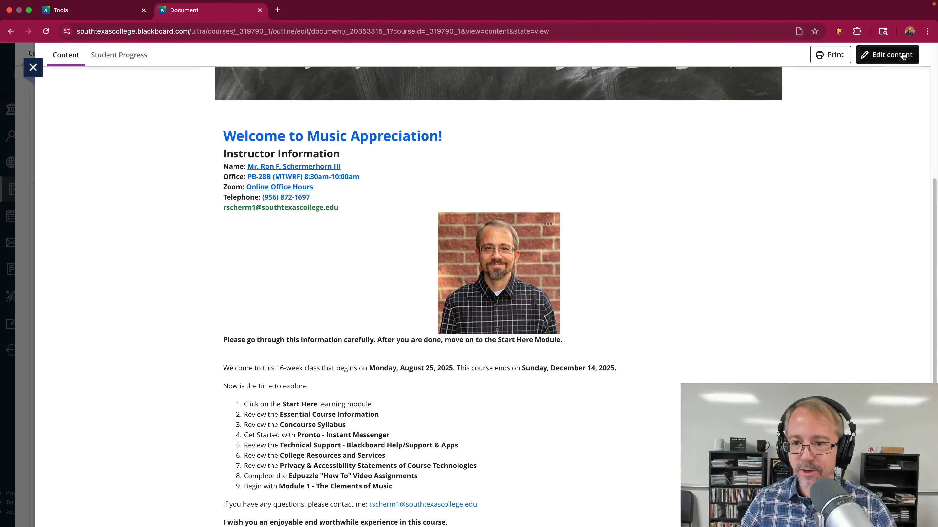
Add a blank line between the instructor photo and the "Please go through this information carefully" line, and save the document.
left_click(887, 57)
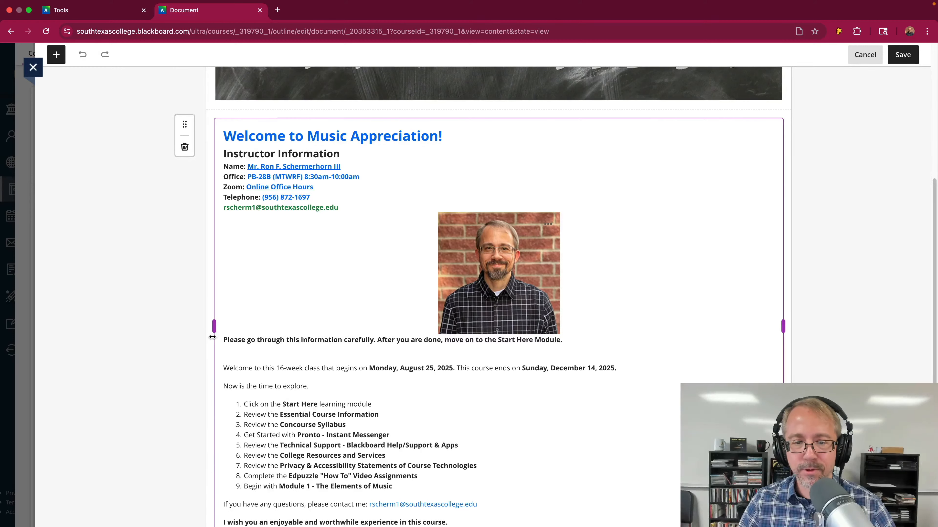
left_click(224, 342)
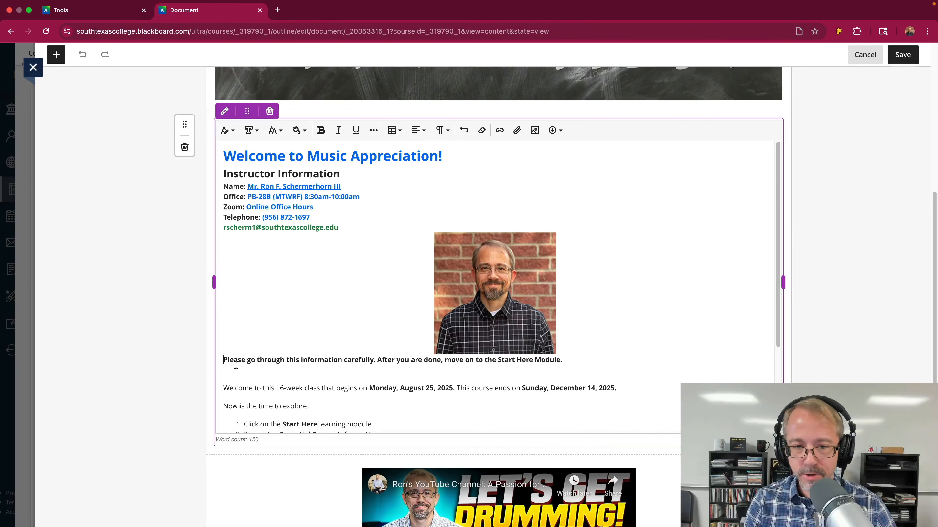
left_click(905, 54)
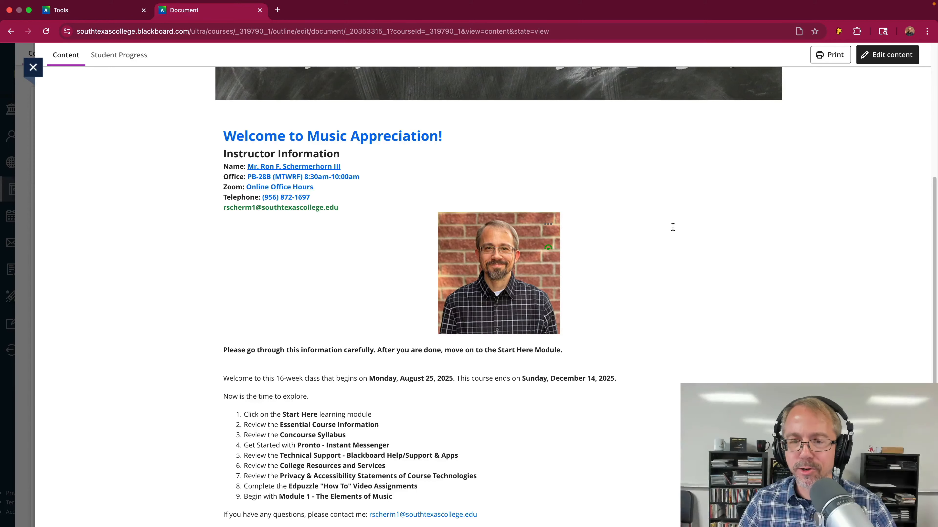
Examine how the Welcome banner, contact details and instructor photo are laid out on the saved page.
scroll(579, 266, "down", 4)
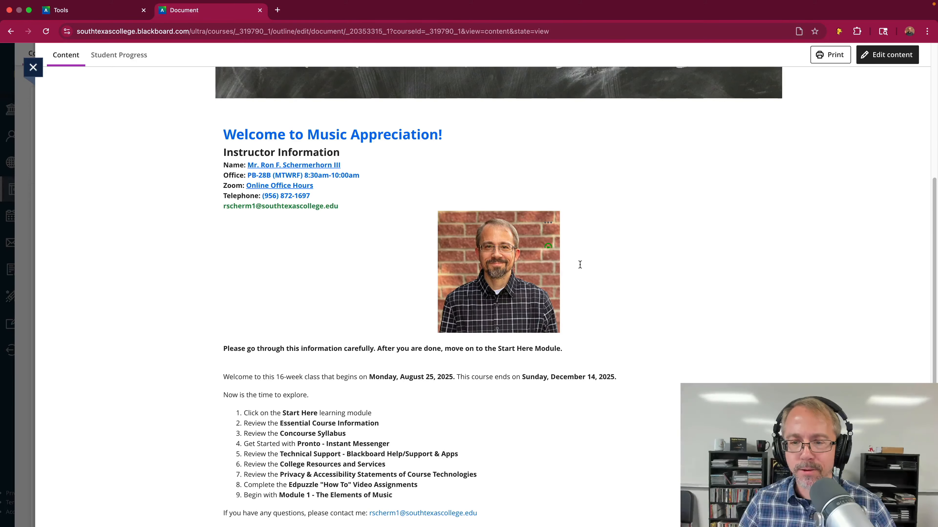
scroll(627, 259, "up", 2)
scroll(630, 260, "up", 10)
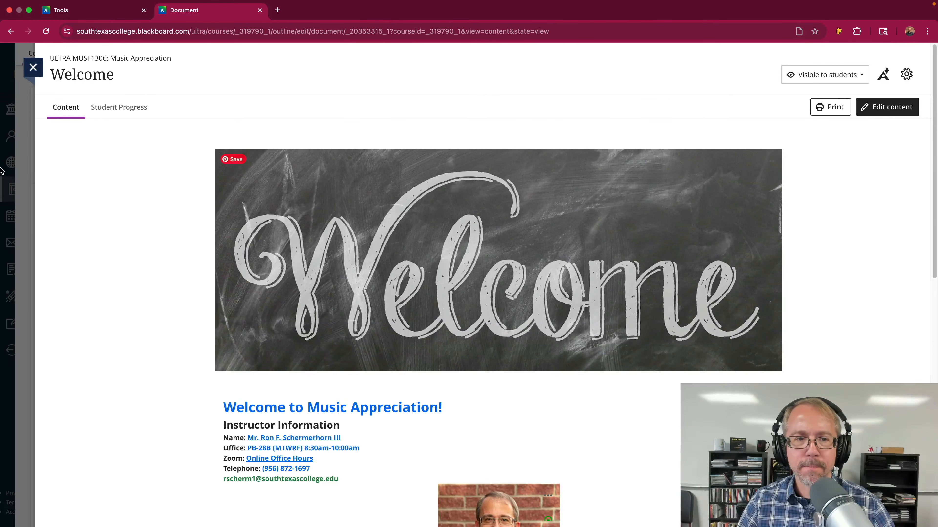
scroll(452, 135, "down", 5)
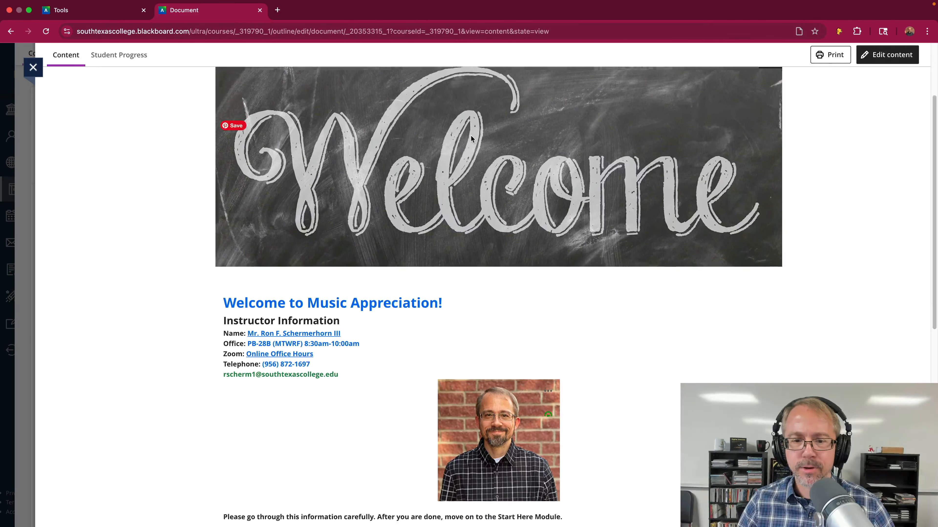
scroll(401, 228, "up", 3)
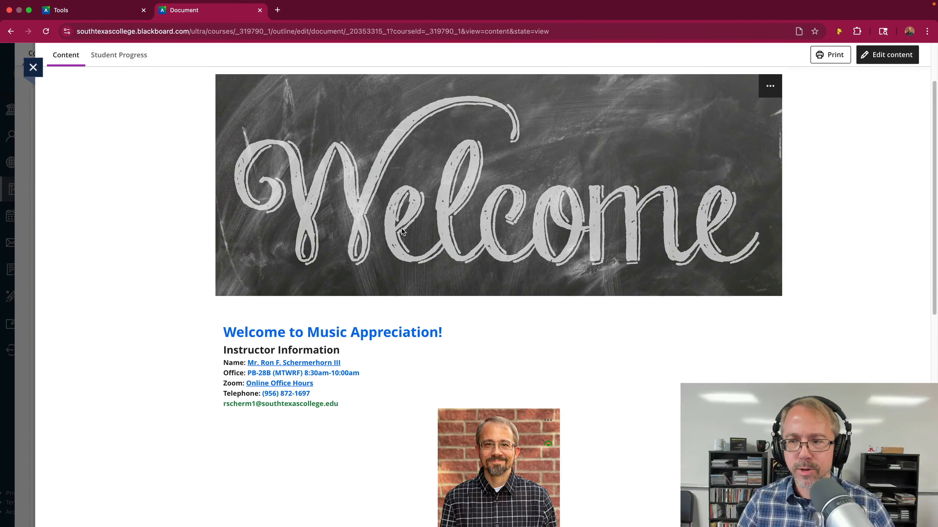
scroll(400, 227, "down", 4)
scroll(358, 217, "down", 2)
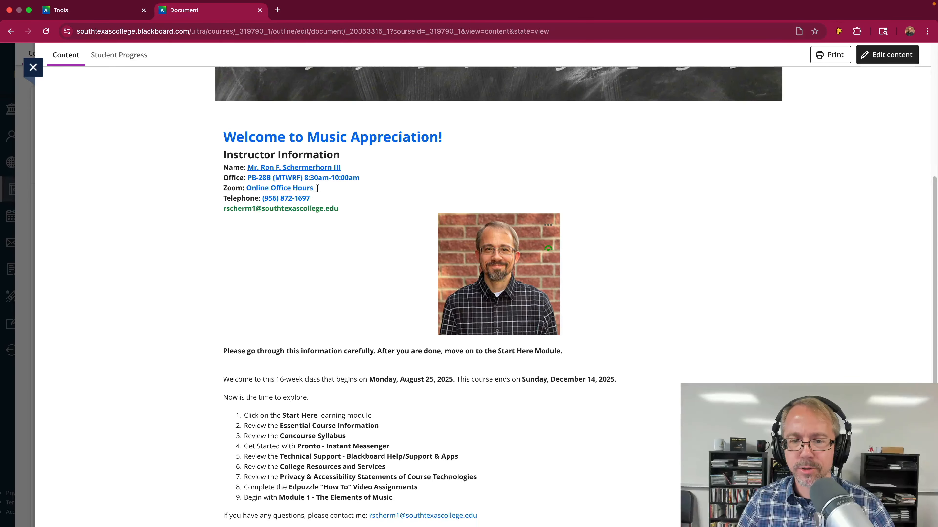
scroll(364, 199, "down", 2)
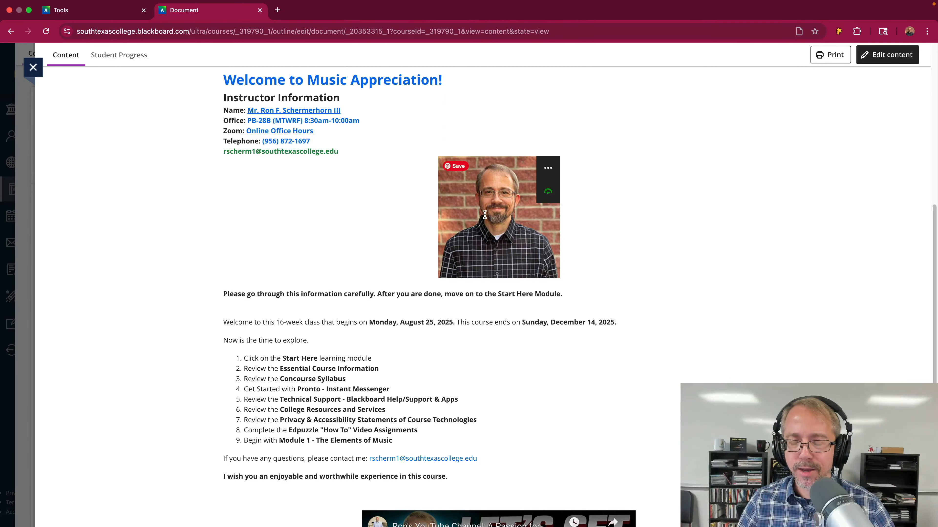
scroll(484, 215, "down", 2)
scroll(489, 213, "up", 3)
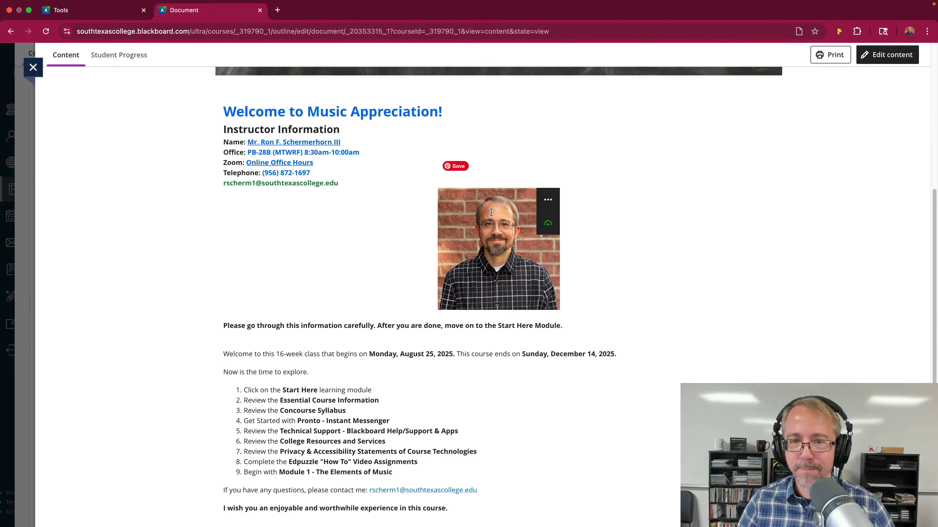
scroll(491, 212, "up", 1)
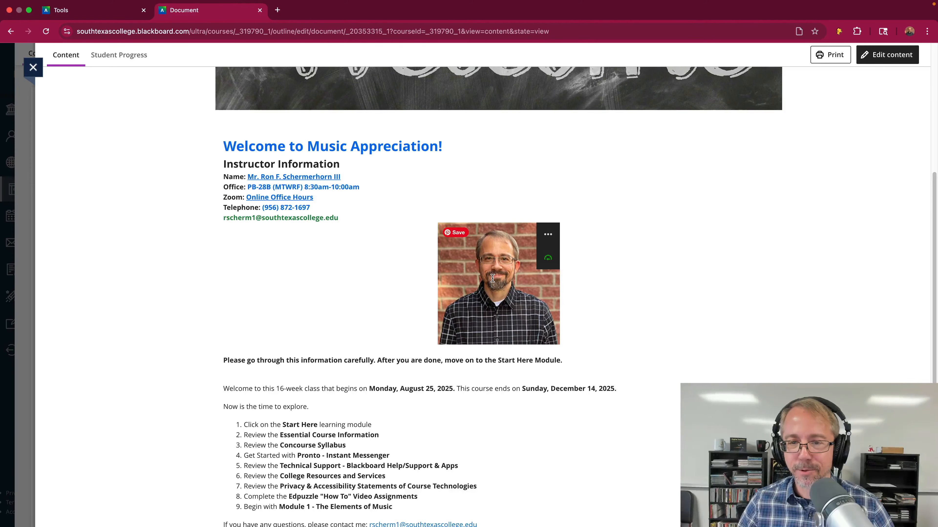
scroll(492, 278, "up", 6)
scroll(411, 194, "down", 2)
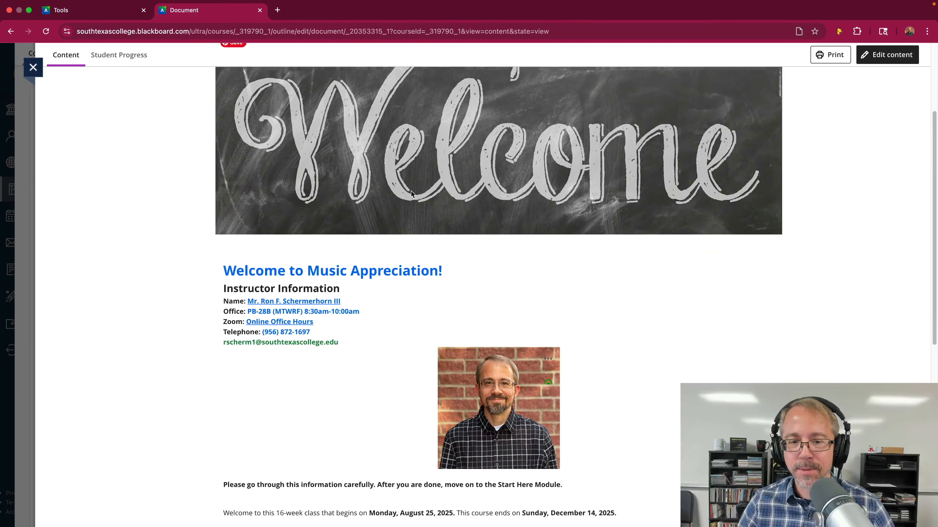
scroll(412, 194, "down", 1)
scroll(222, 266, "down", 2)
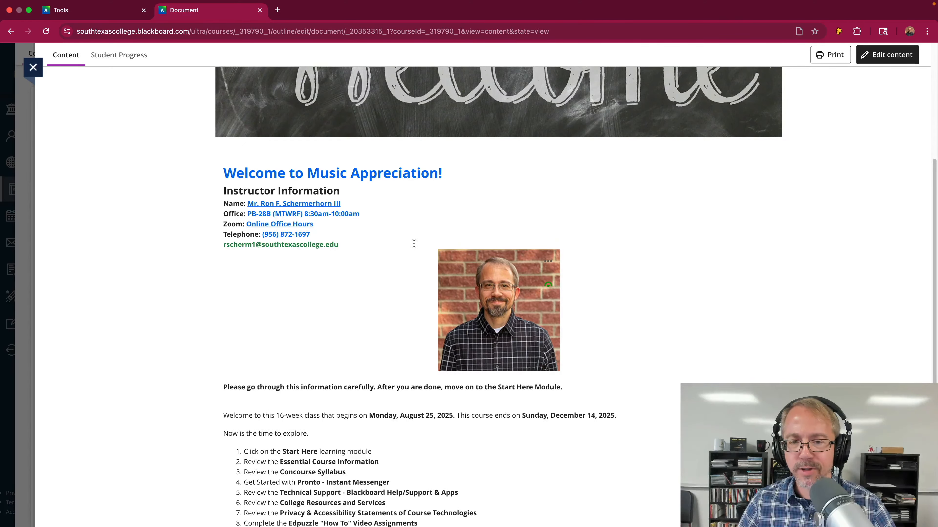
scroll(350, 247, "down", 1)
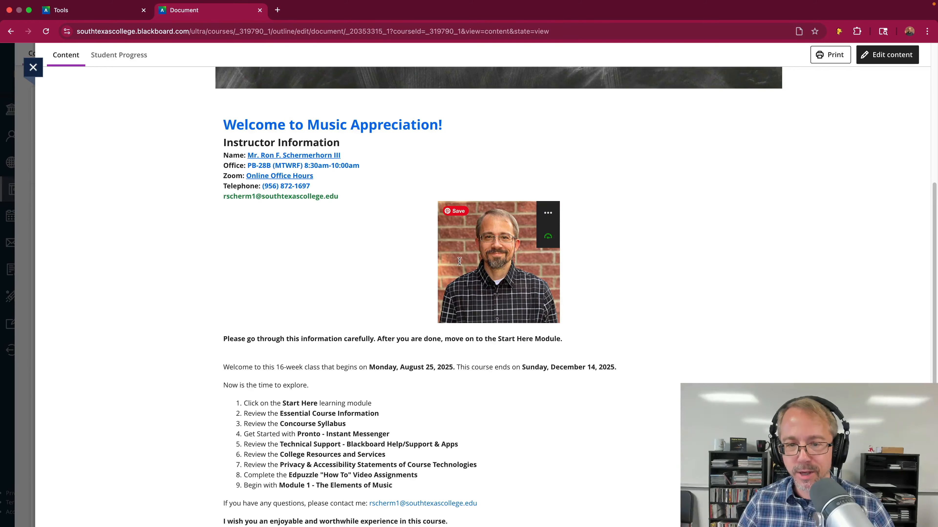
Highlight the blank line below the instructor photo and examine the spacing and content down to the embedded YouTube video.
scroll(460, 261, "down", 2)
left_click_drag(227, 237, 572, 238)
scroll(571, 236, "up", 1)
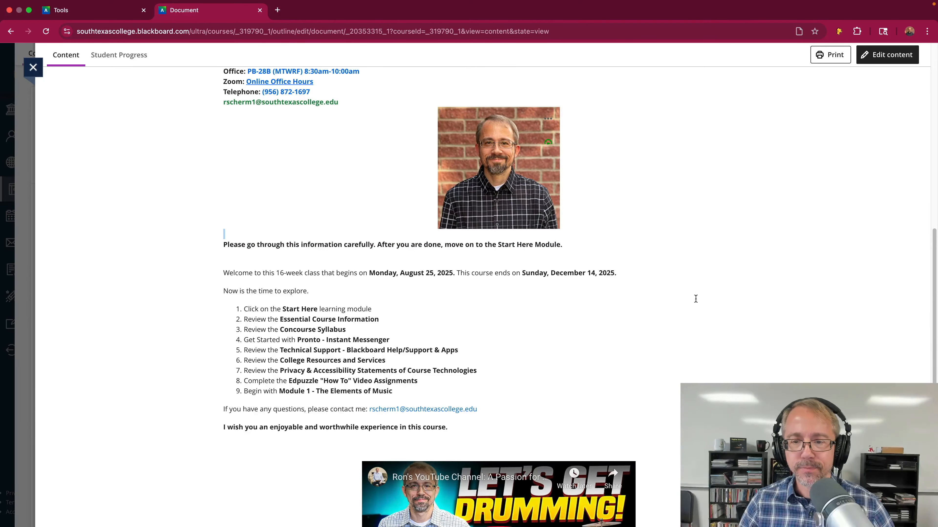
scroll(695, 256, "up", 4)
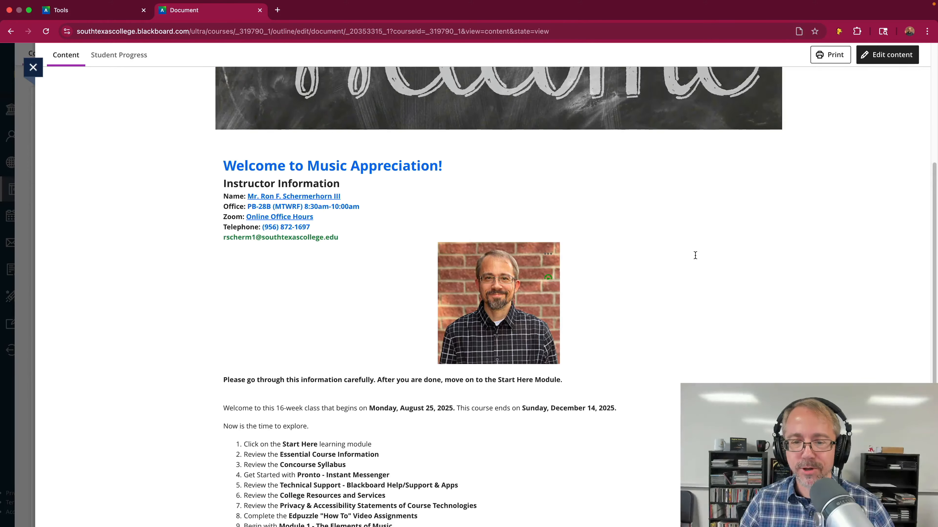
scroll(695, 256, "down", 3)
scroll(695, 256, "down", 5)
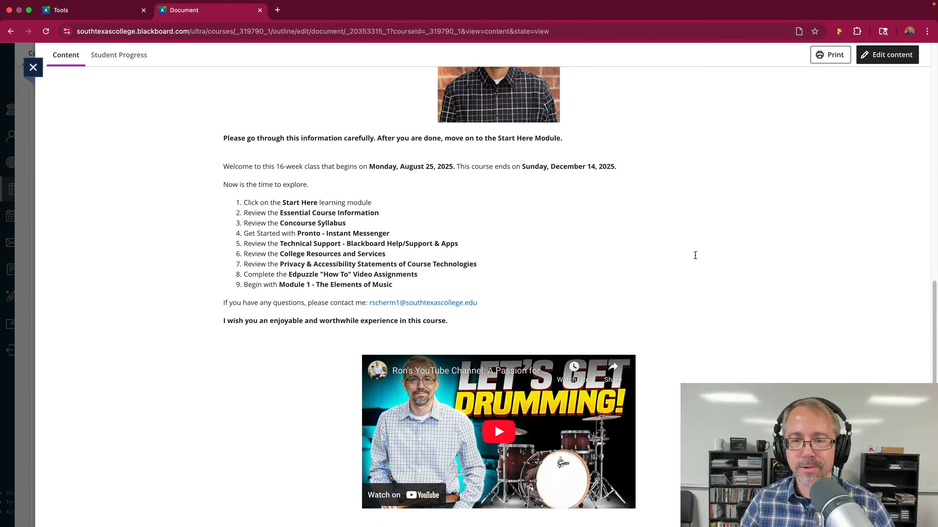
scroll(695, 255, "up", 6)
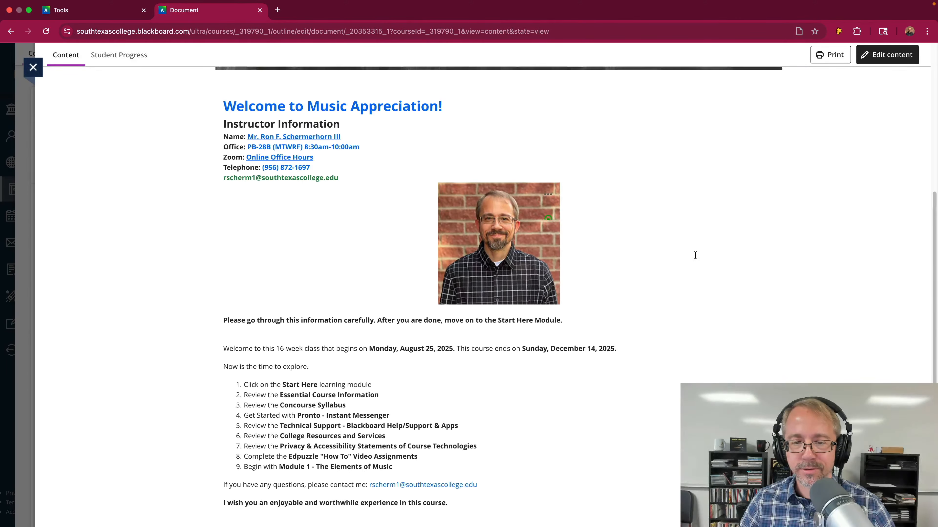
scroll(695, 256, "down", 1)
scroll(695, 255, "up", 1)
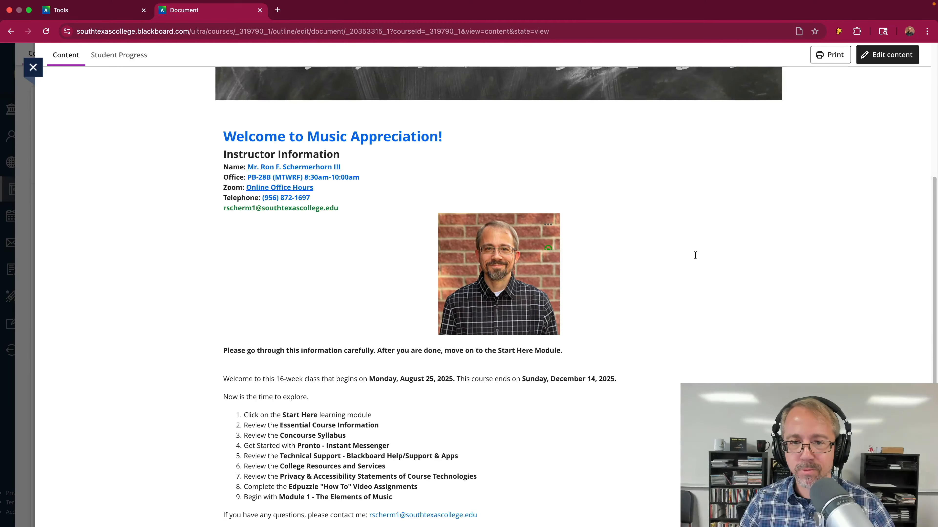
scroll(696, 256, "down", 1)
scroll(695, 256, "up", 2)
scroll(695, 256, "down", 4)
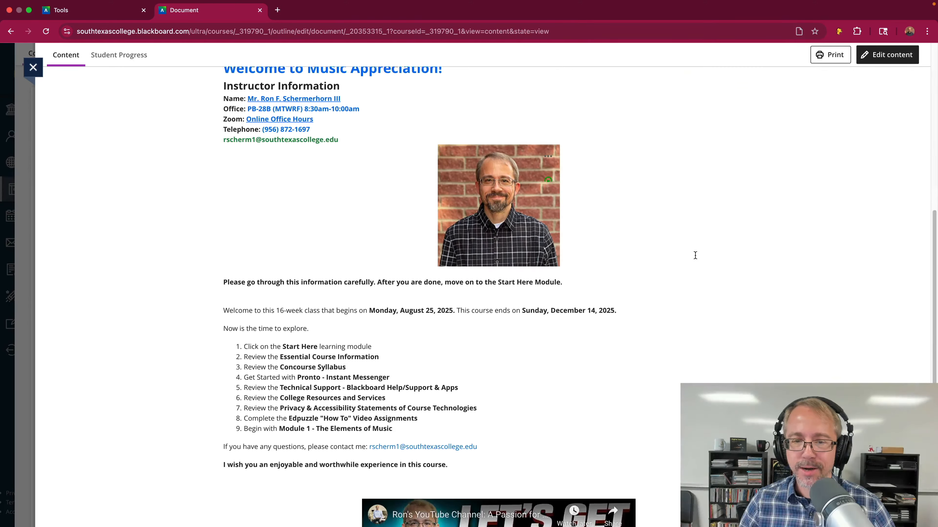
Review the saved Welcome page from the course dates and numbered checklist up to the banner, highlighting the welcome text below the photo.
scroll(616, 258, "down", 1)
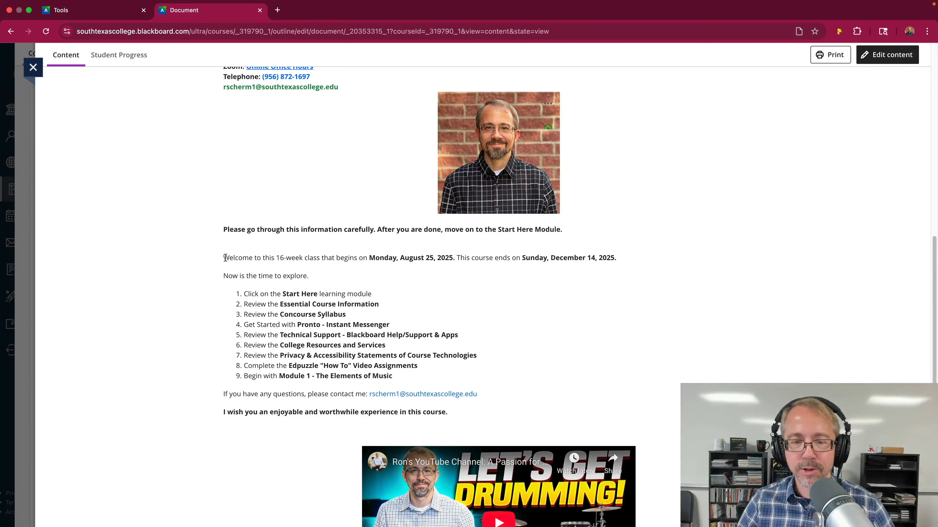
left_click_drag(225, 257, 487, 411)
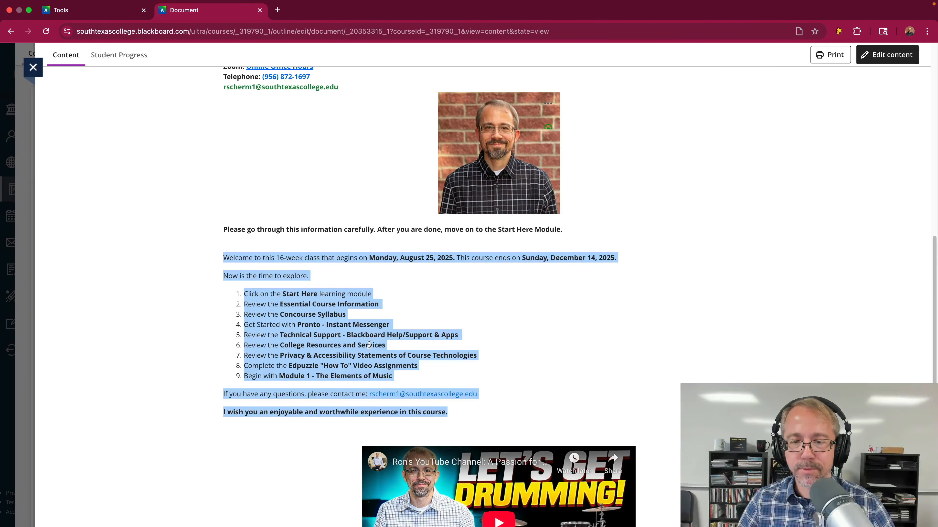
left_click(282, 236)
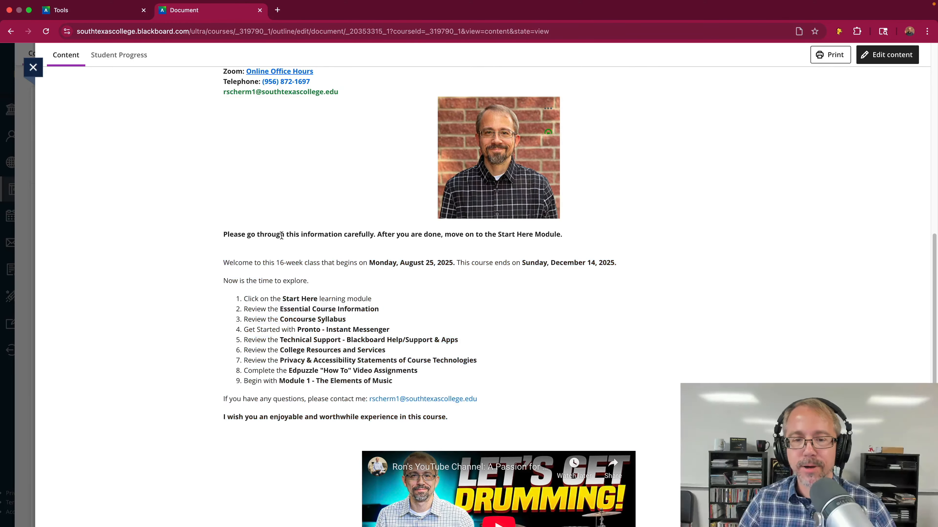
scroll(310, 240, "up", 2)
scroll(311, 241, "up", 3)
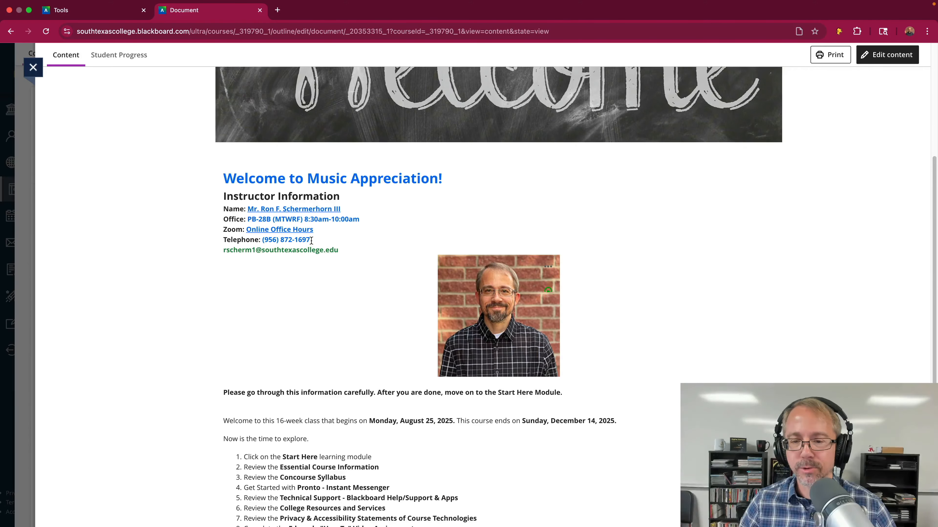
scroll(311, 245, "up", 3)
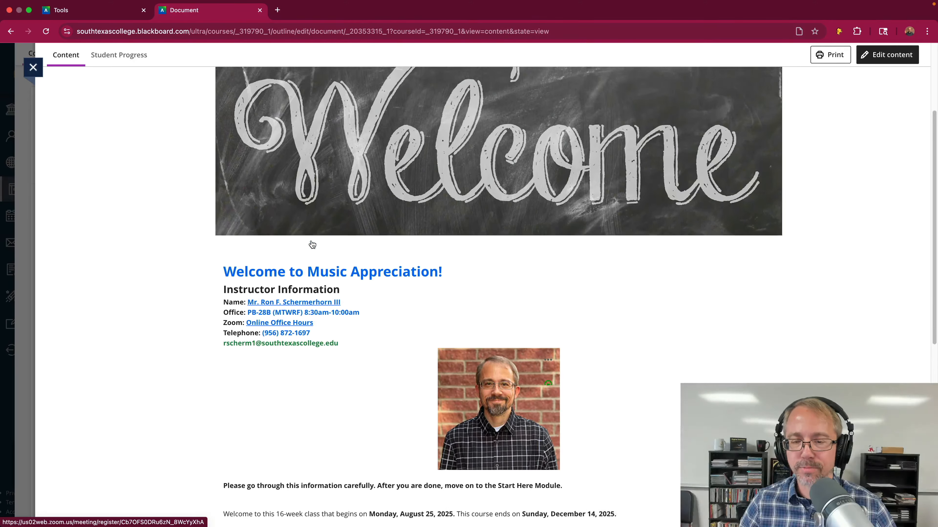
scroll(683, 243, "up", 4)
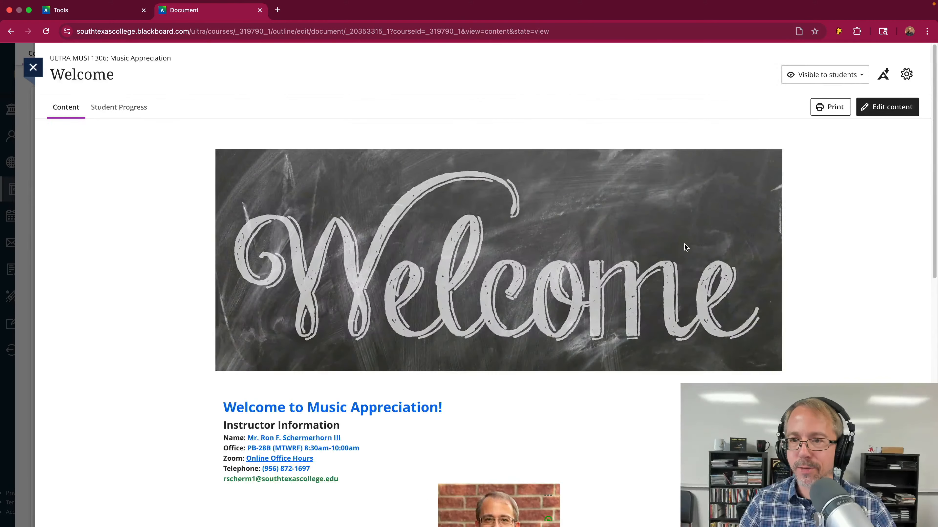
Close the Welcome document and open the Essential Course Information document for editing.
left_click(33, 68)
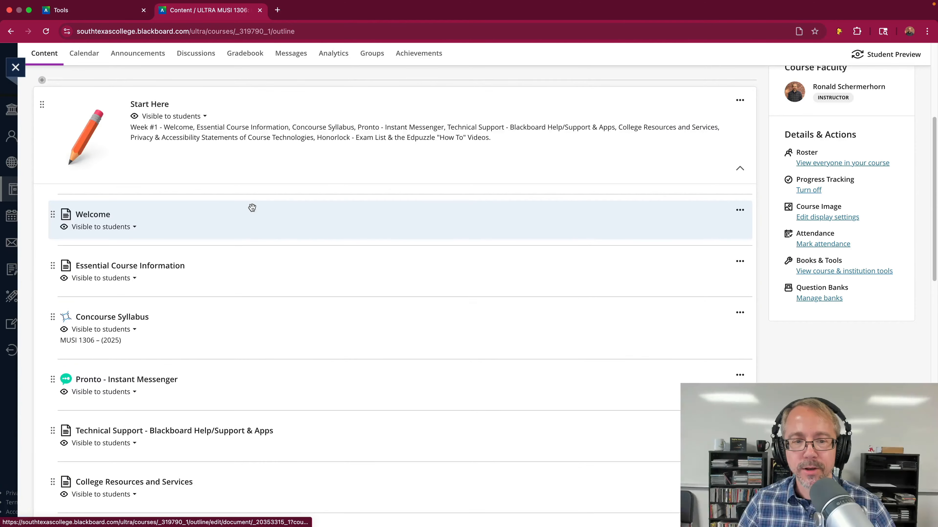
left_click(150, 273)
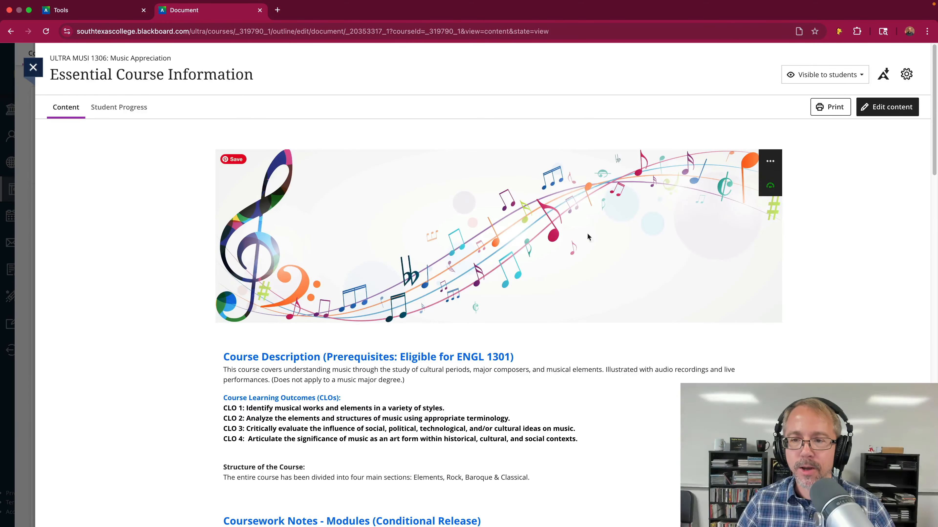
left_click(889, 108)
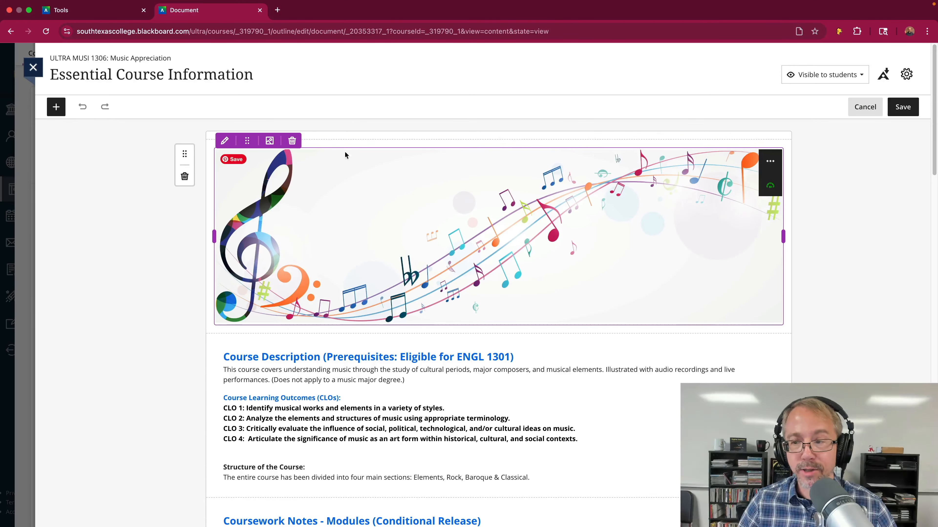
View the existing music banner image enlarged and examine the options for moving and resizing its block.
left_click(771, 163)
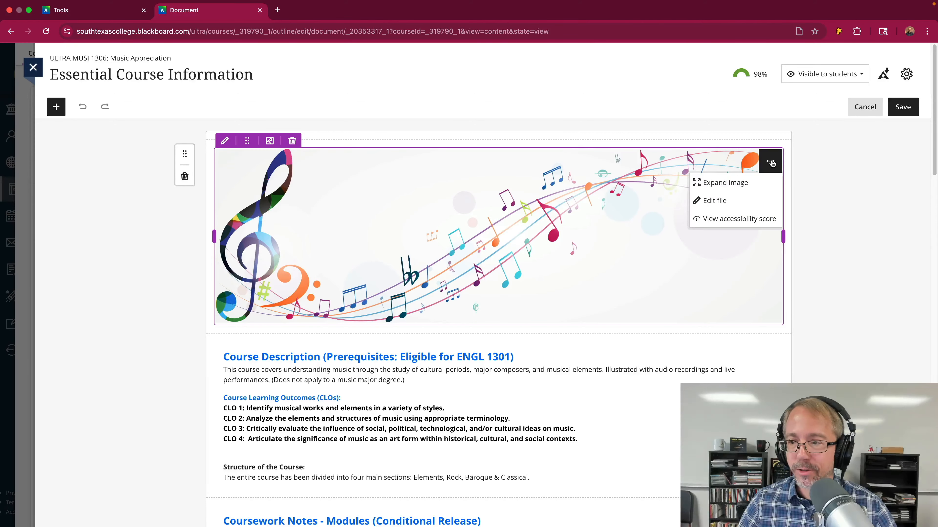
left_click(729, 184)
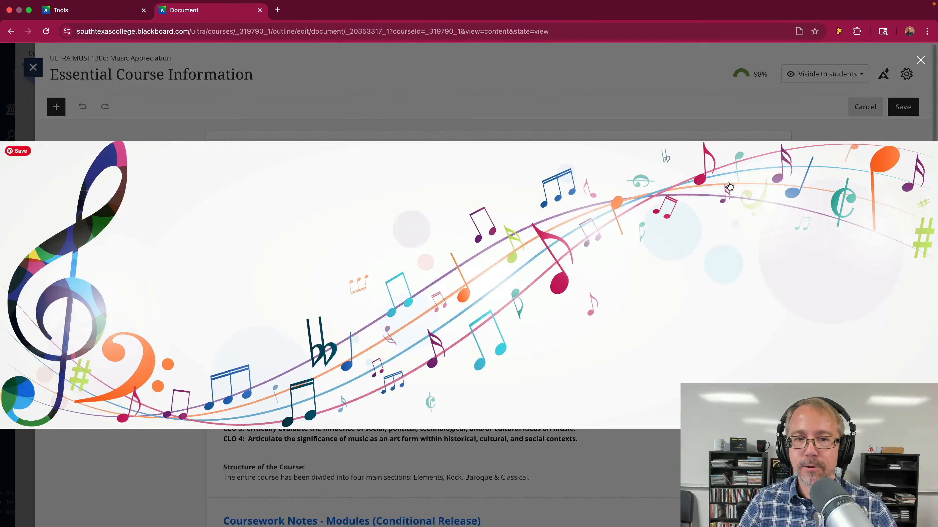
left_click(920, 60)
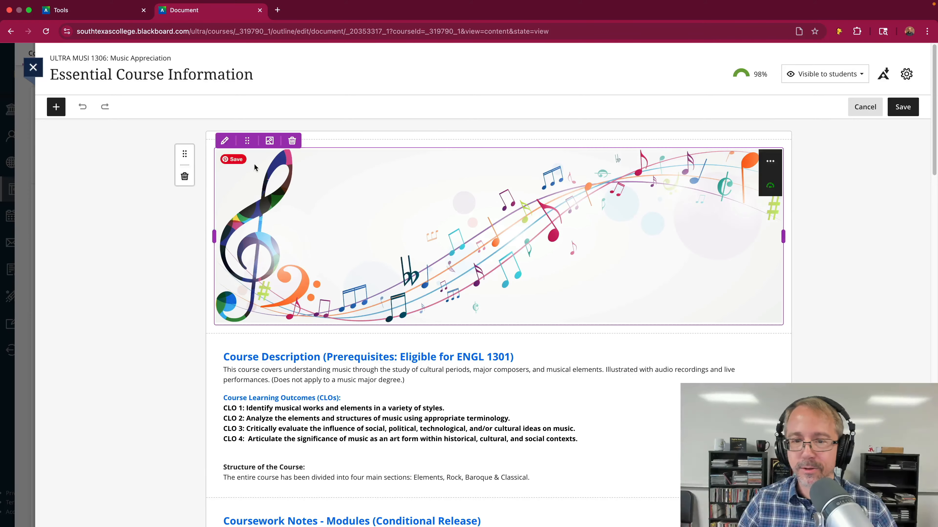
left_click(253, 143)
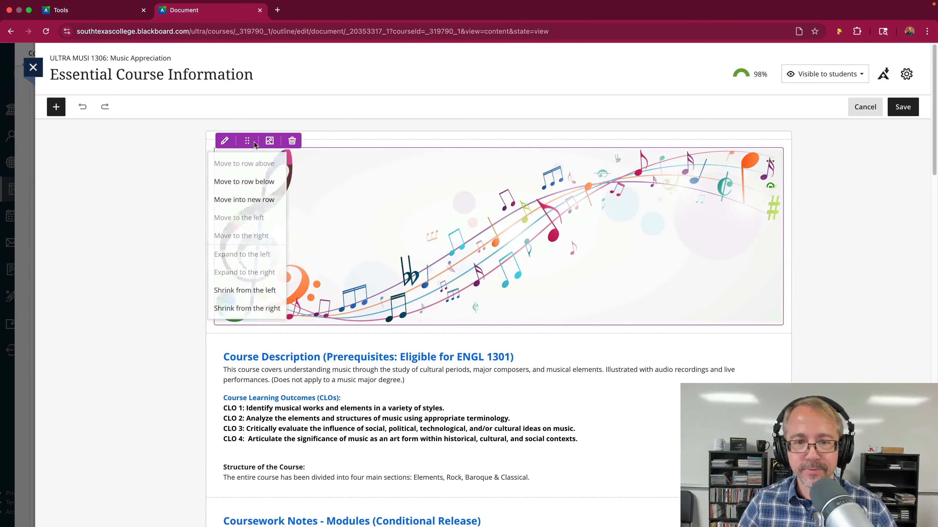
left_click(335, 150)
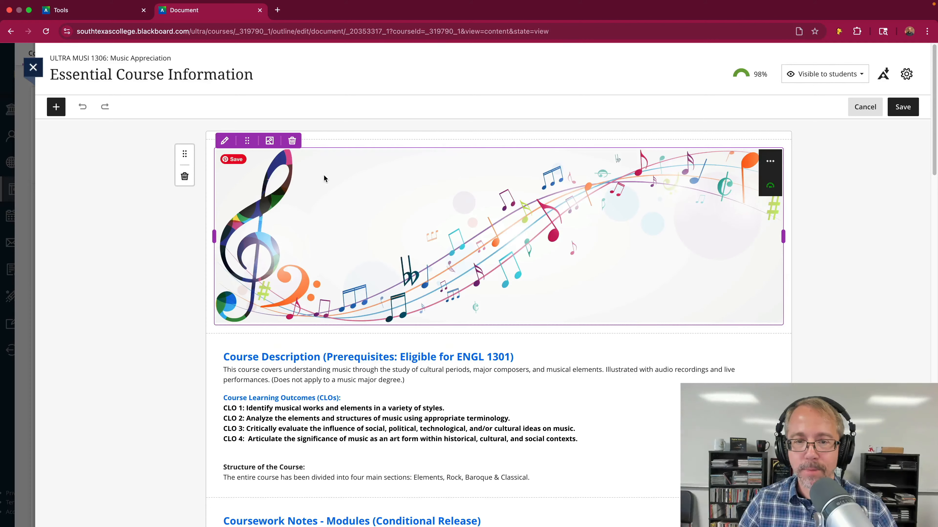
Delete the music banner block above the Course Description and save the document.
left_click(292, 141)
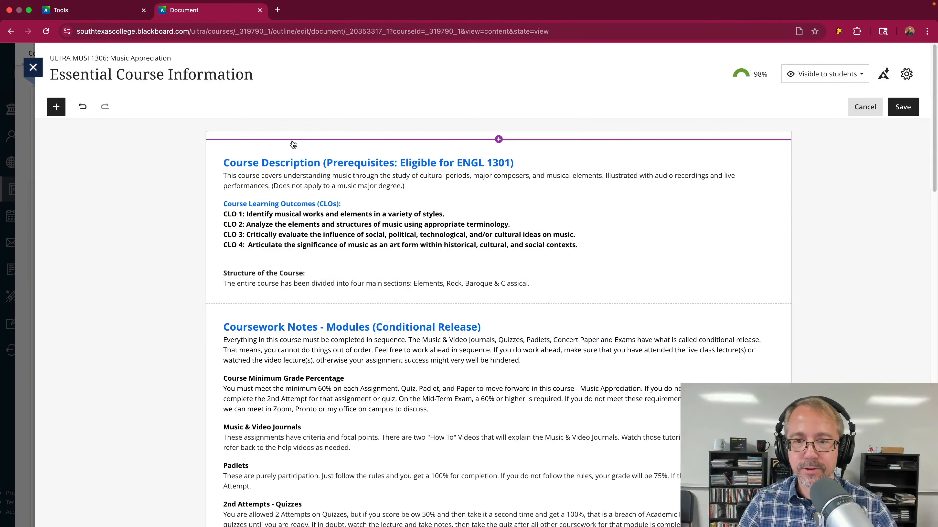
left_click(902, 107)
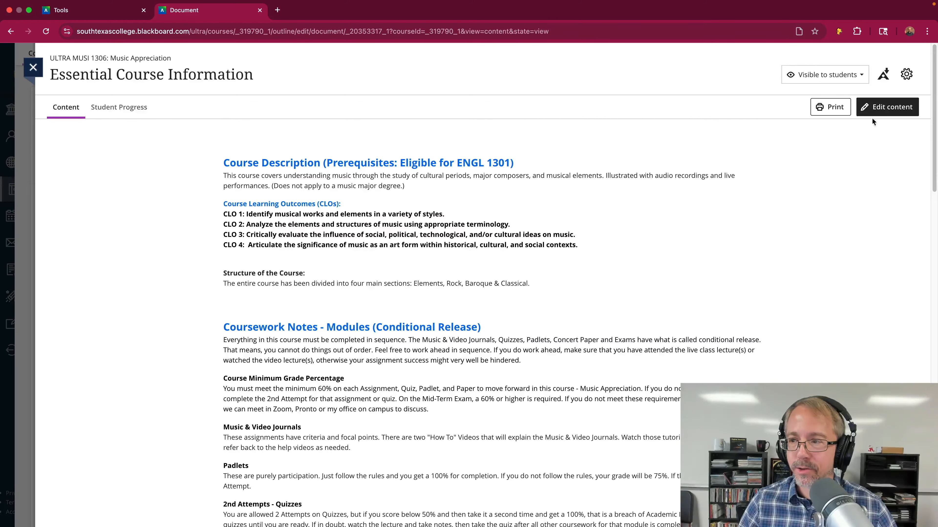
Edit the document again and insert 09-Music-Banner-Color.jpeg above the Course Description from the Content Collection's !-Course-Images-Attachments folder.
left_click(887, 108)
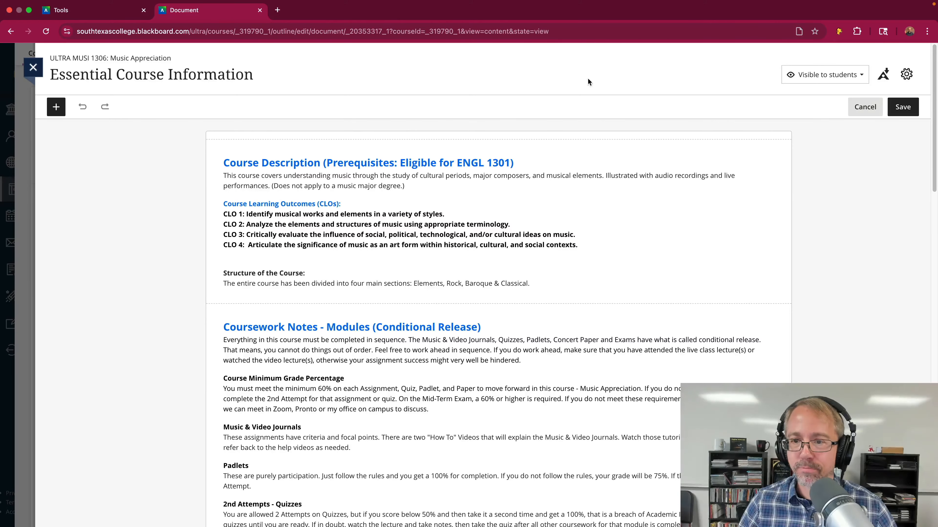
left_click(498, 139)
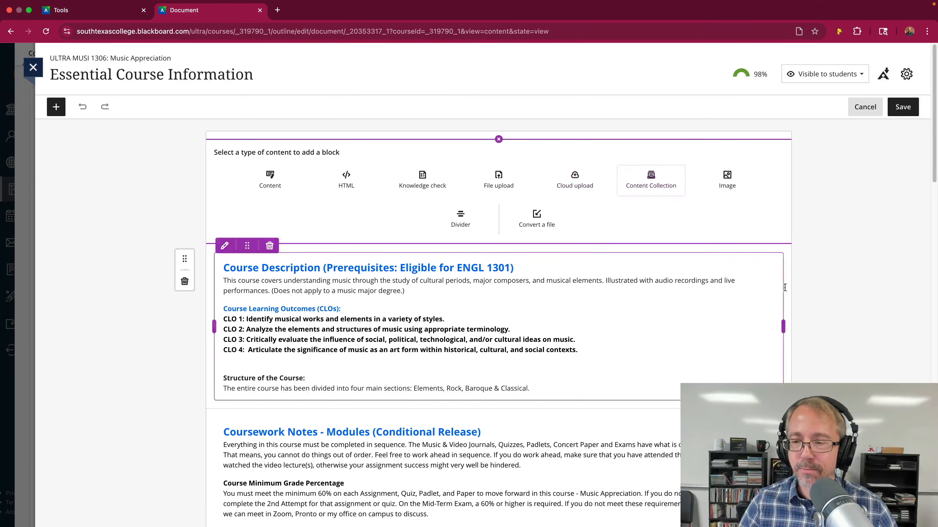
left_click(735, 182)
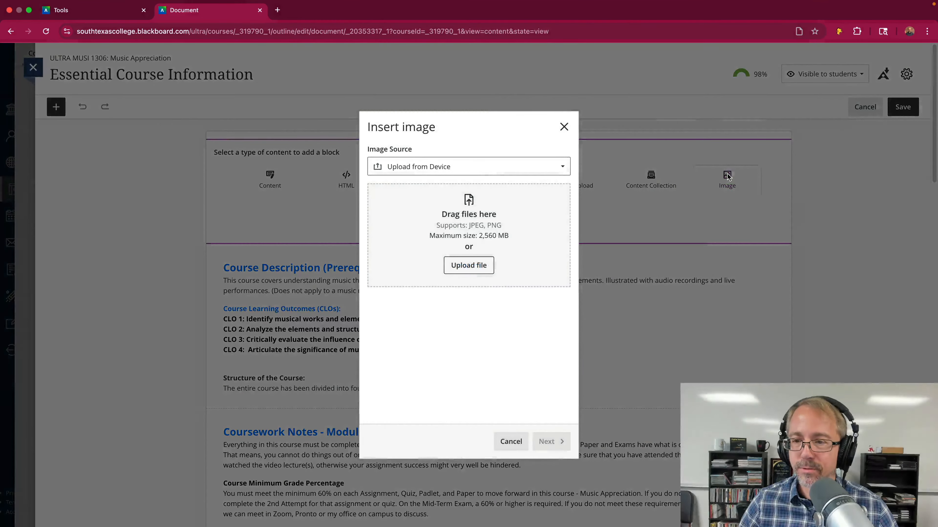
left_click(560, 127)
left_click(649, 181)
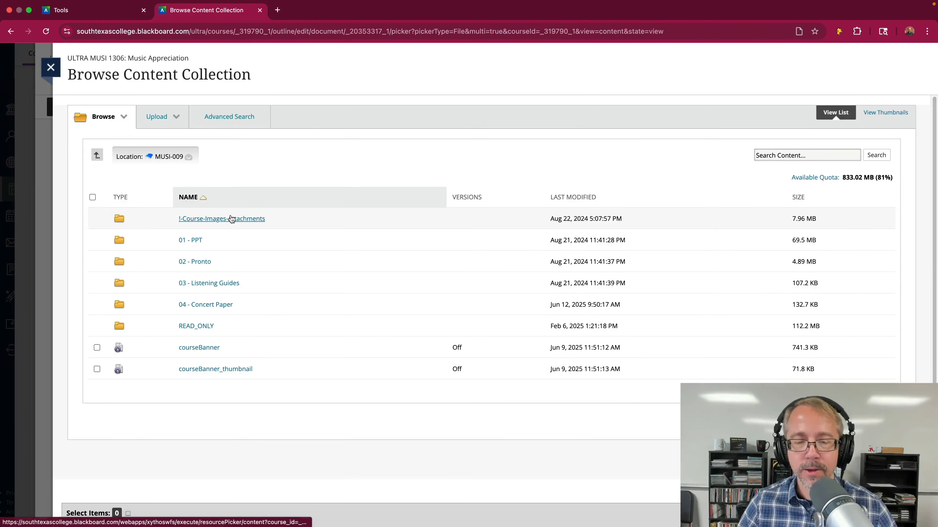
left_click(244, 219)
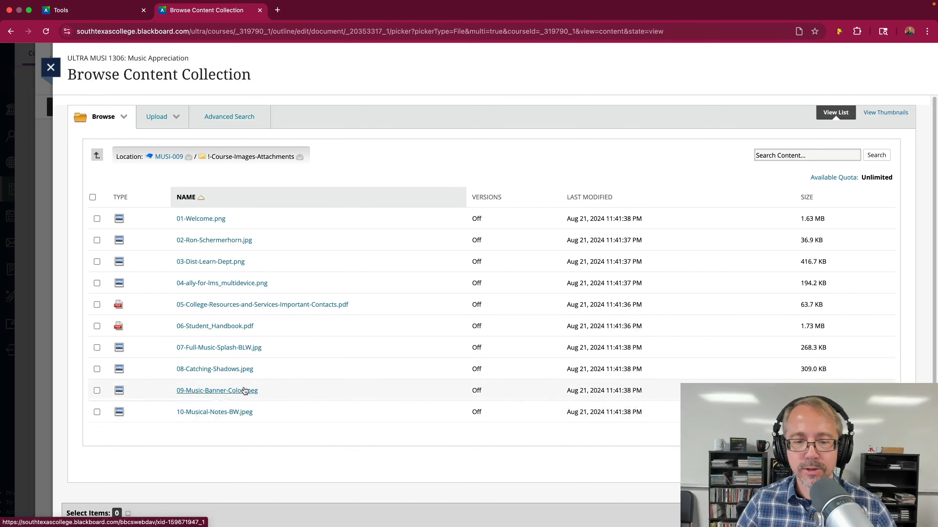
left_click(96, 391)
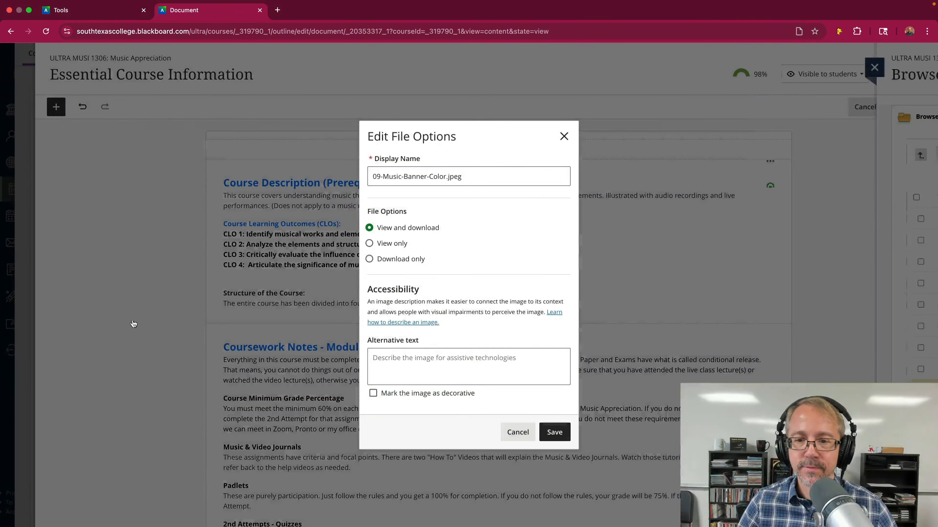
Set the banner's file option to View only and mark the image as decorative.
left_click(369, 243)
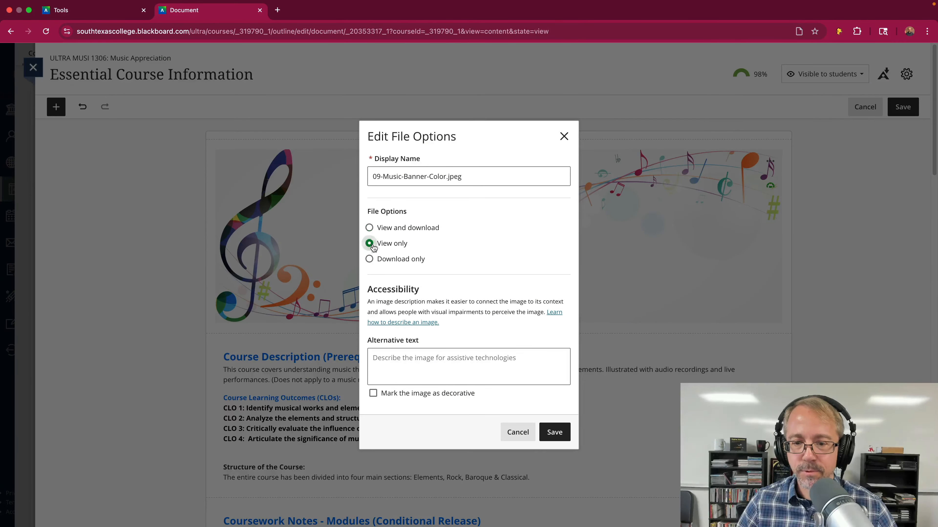
left_click(373, 394)
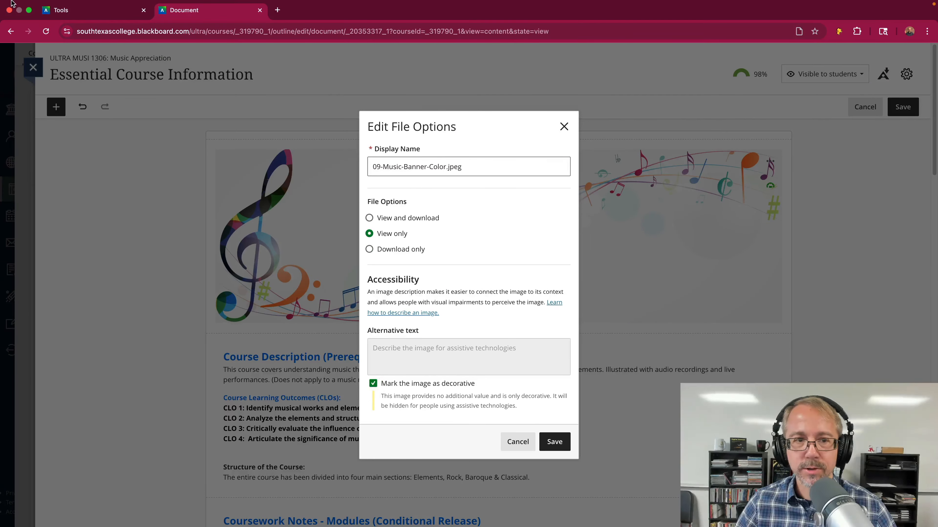
Switch to the !-Blackboard-TR-Course document in Word and copy the alt text line "Splash of Musical Notation".
left_click(29, 22)
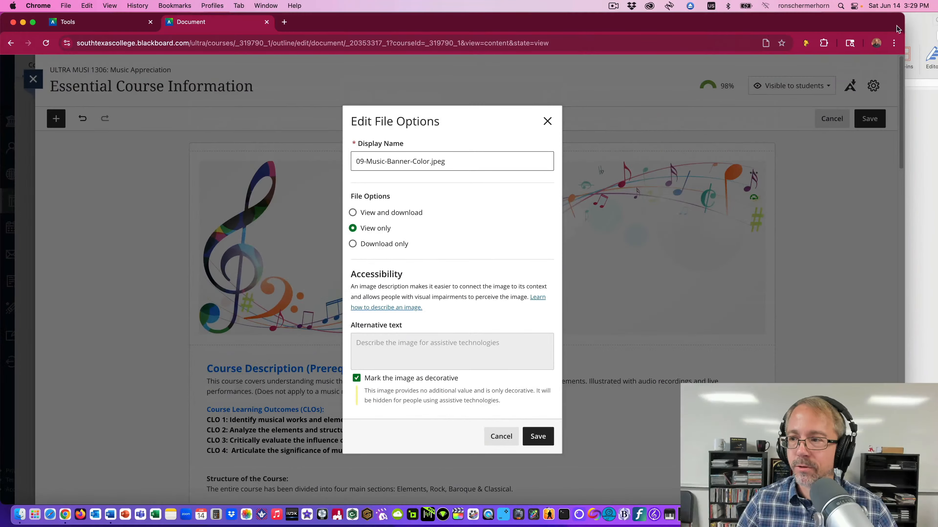
left_click(917, 22)
left_click_drag(457, 403, 350, 405)
key("super+c")
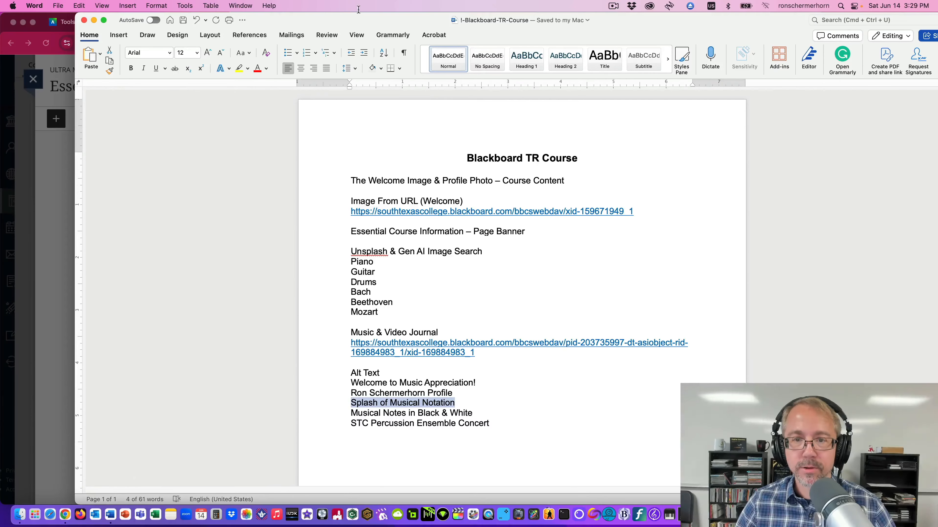
left_click_drag(331, 21, 513, 34)
Return to Blackboard in Chrome at full screen and replace the banner's display name with "Splash of Musical Notation".
left_click(241, 17)
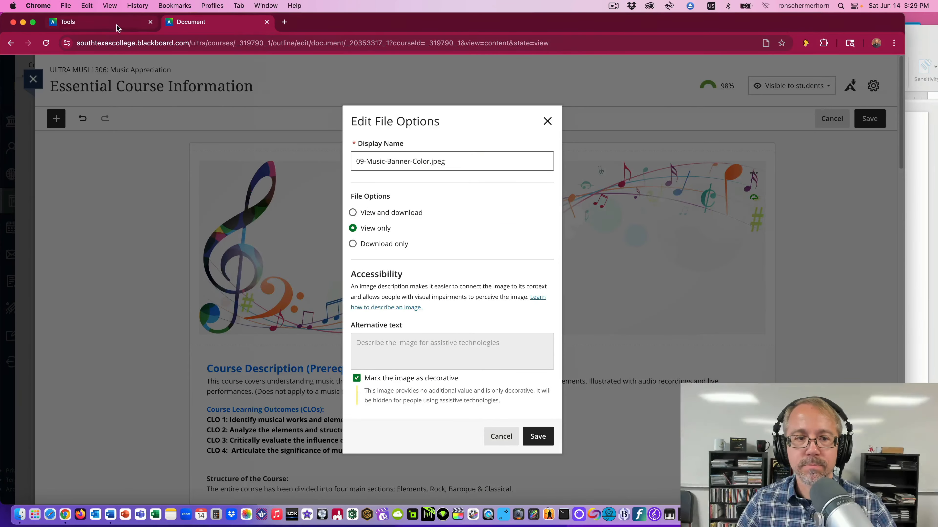
left_click(33, 22)
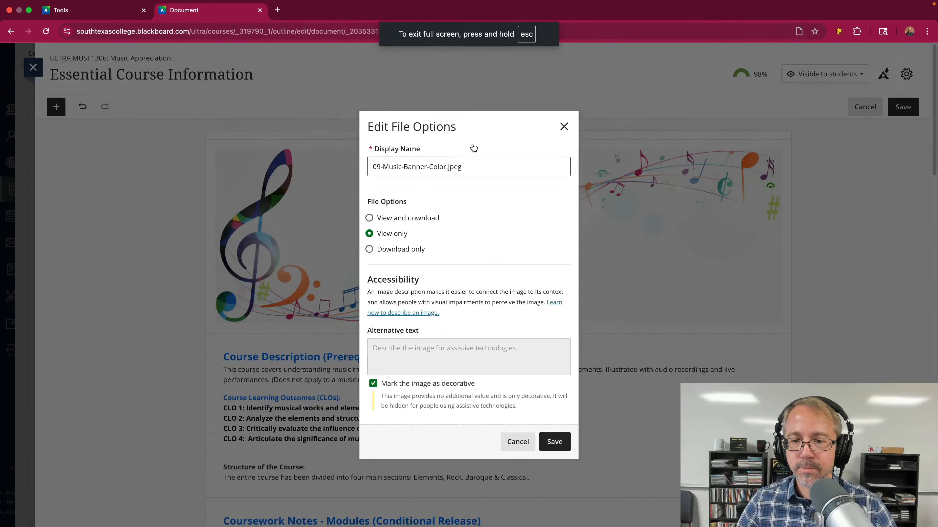
left_click_drag(468, 170, 353, 167)
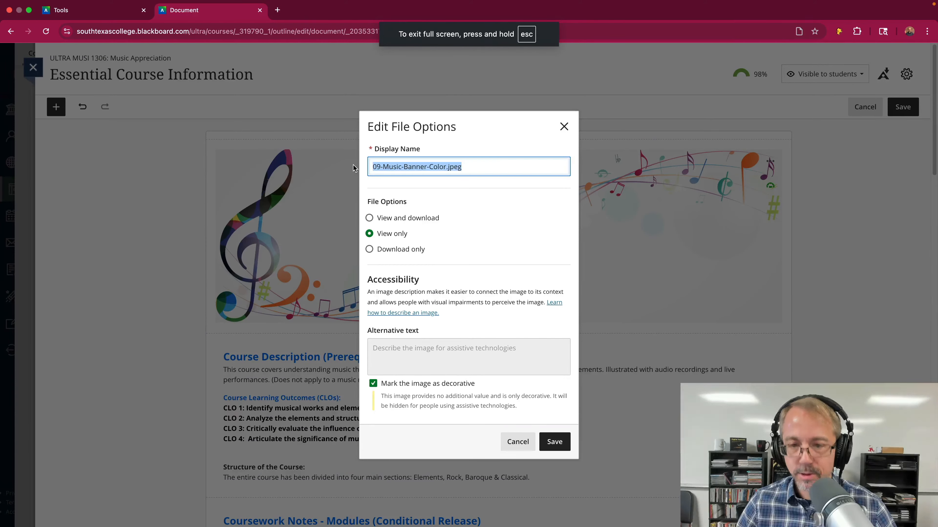
key("super+v")
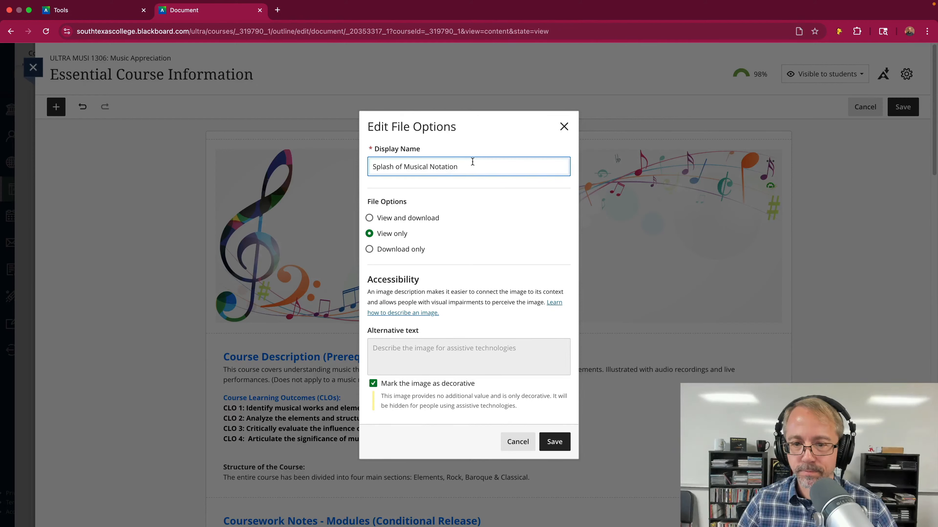
Remove the decorative marking from the banner image so its alternative text field can be edited.
left_click(373, 383)
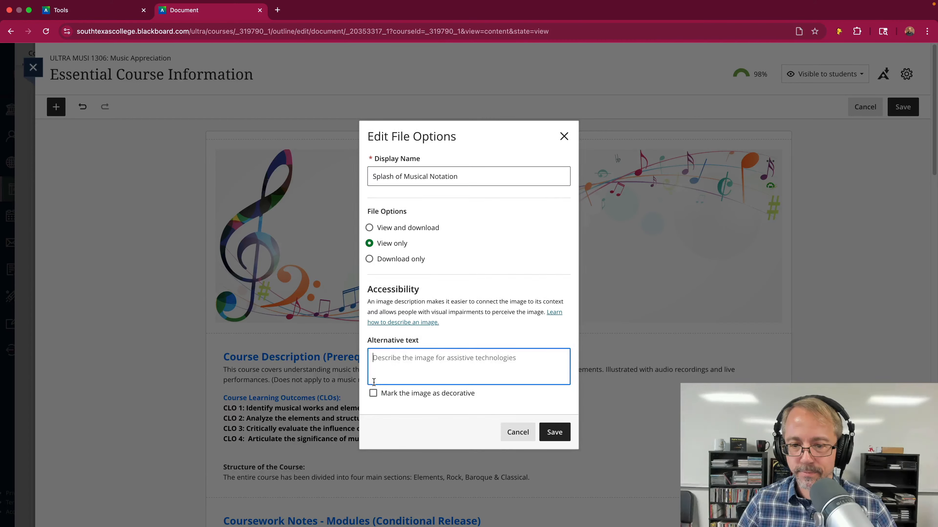
left_click(373, 394)
left_click(373, 384)
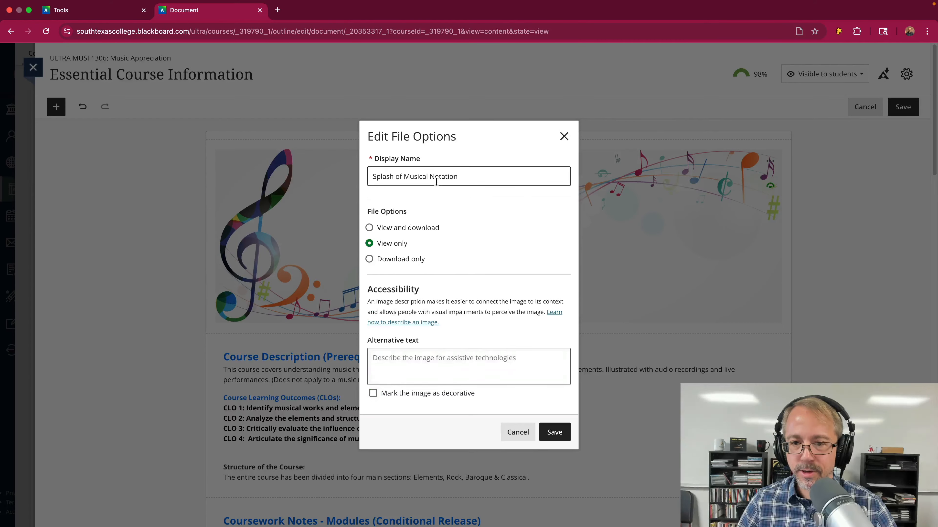
Reuse the banner's display name "Splash of Musical Notation" as its alternative text, mark the image as decorative, and save the document.
left_click_drag(462, 175, 353, 175)
key("super+c")
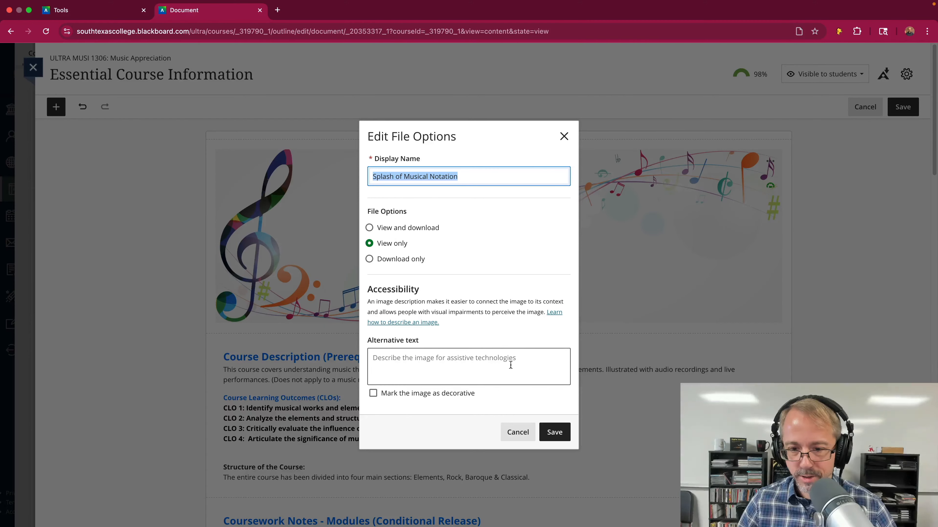
left_click(519, 369)
key("super+v")
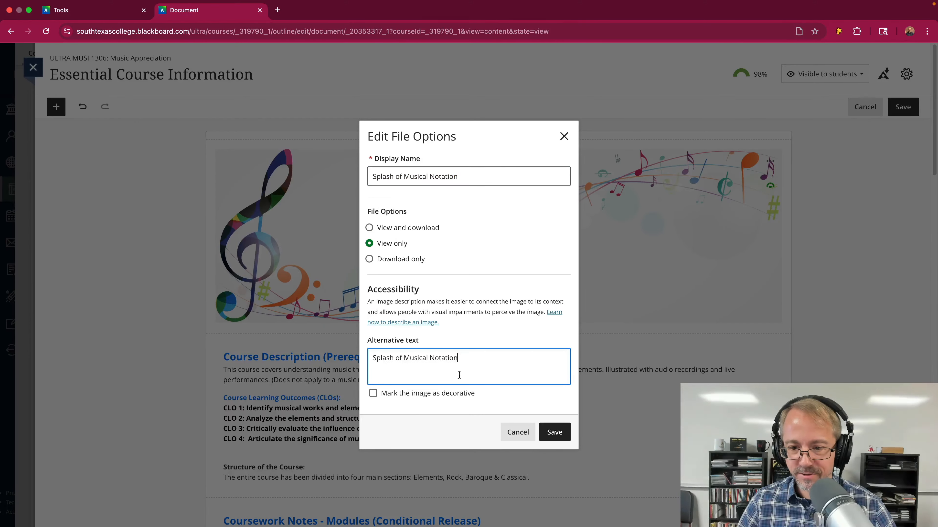
left_click(372, 394)
left_click(555, 443)
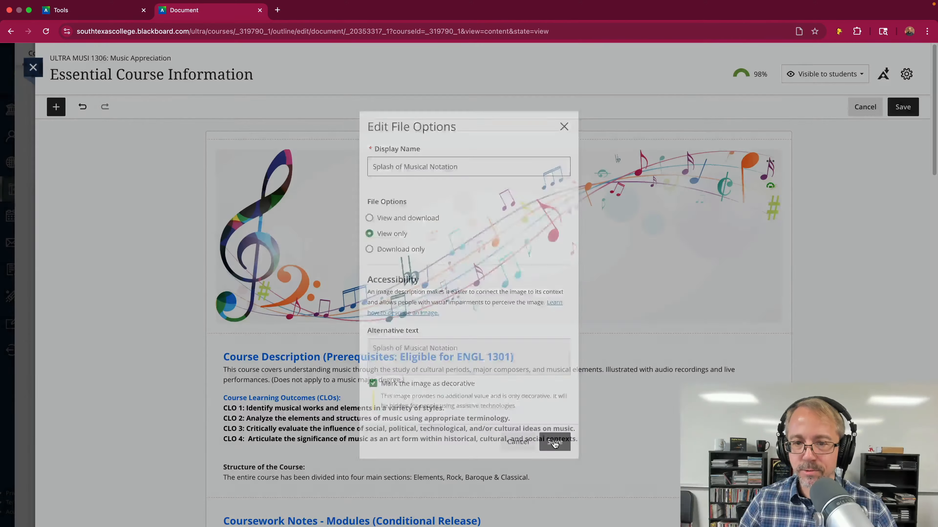
scroll(874, 189, "down", 1)
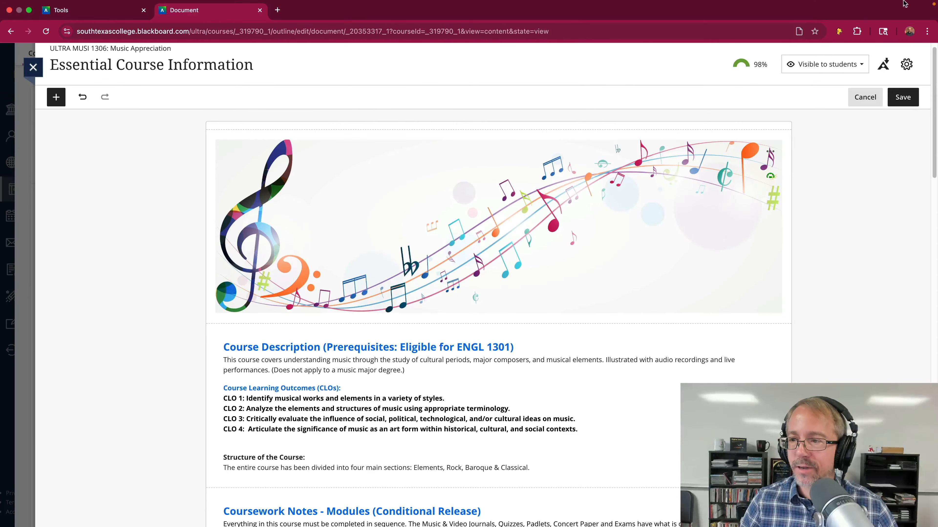
left_click(900, 97)
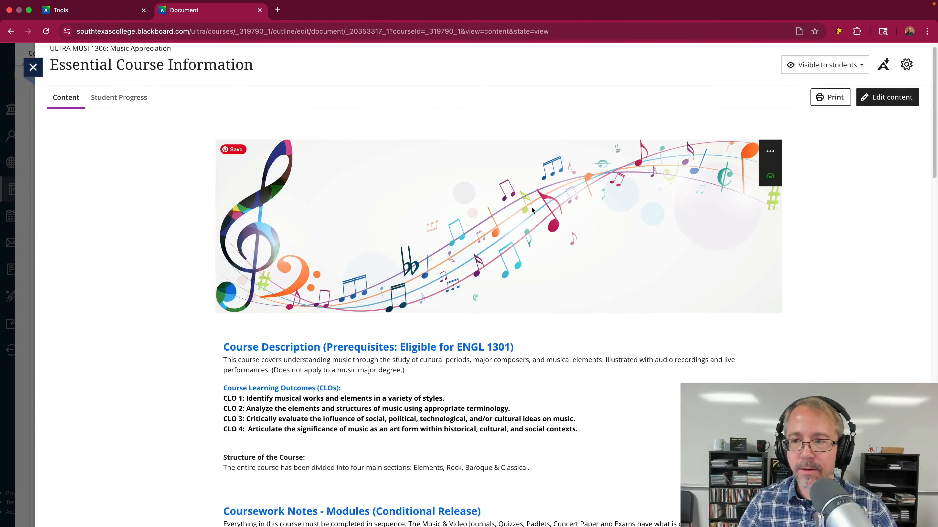
Review the saved Essential Course Information page, checking the banner image, headings and text layout as displayed.
scroll(532, 186, "down", 2)
scroll(533, 185, "down", 5)
scroll(532, 186, "up", 10)
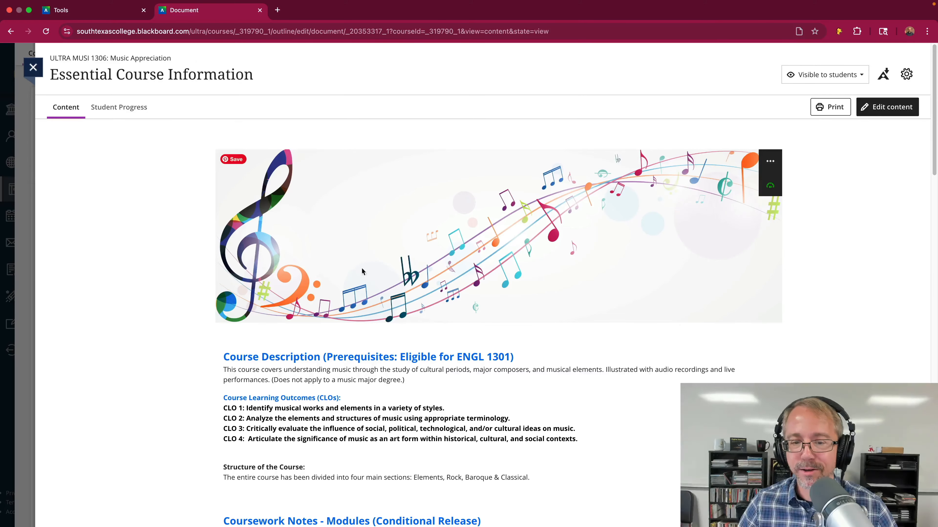
scroll(362, 269, "down", 5)
scroll(366, 235, "up", 5)
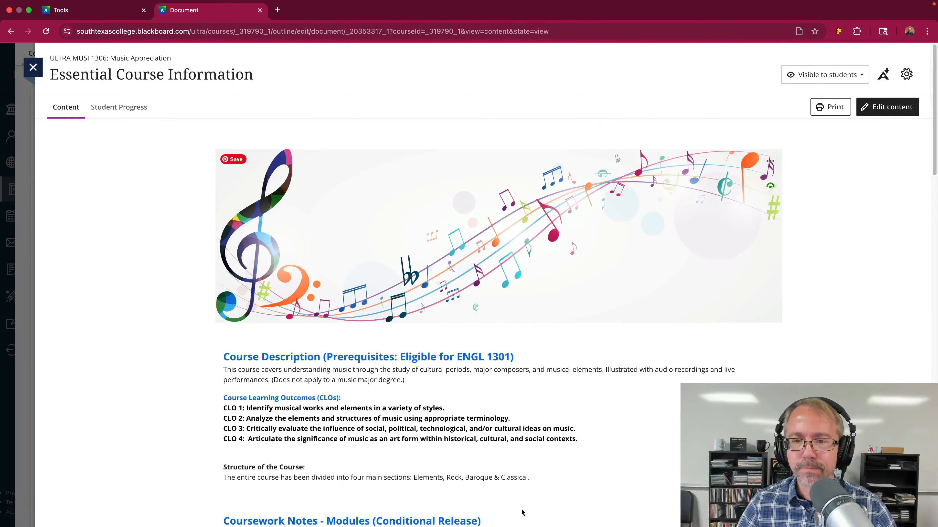
scroll(441, 240, "down", 1)
scroll(442, 239, "down", 3)
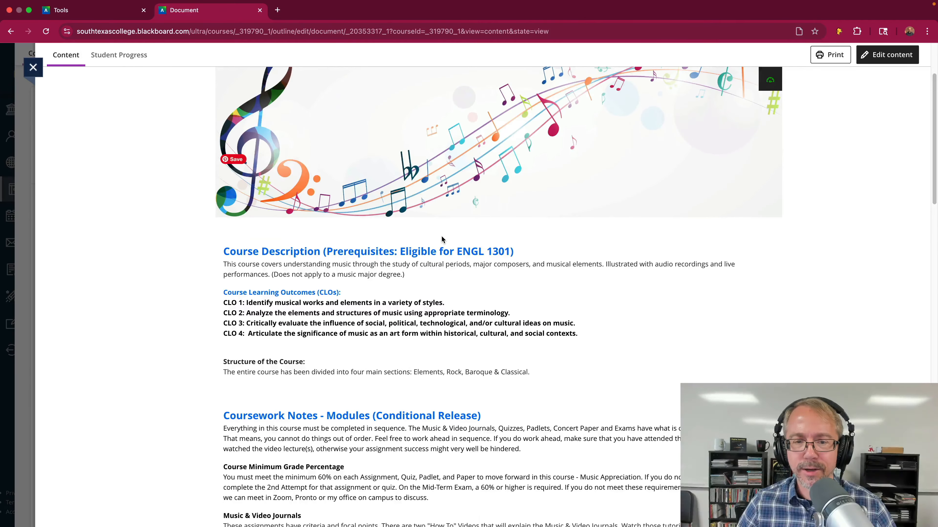
scroll(441, 239, "up", 3)
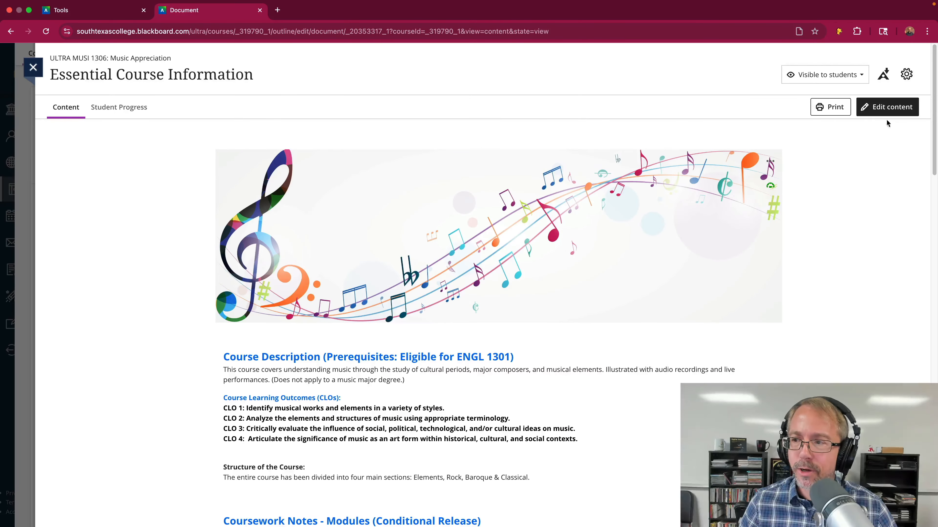
left_click(887, 111)
scroll(423, 243, "down", 3)
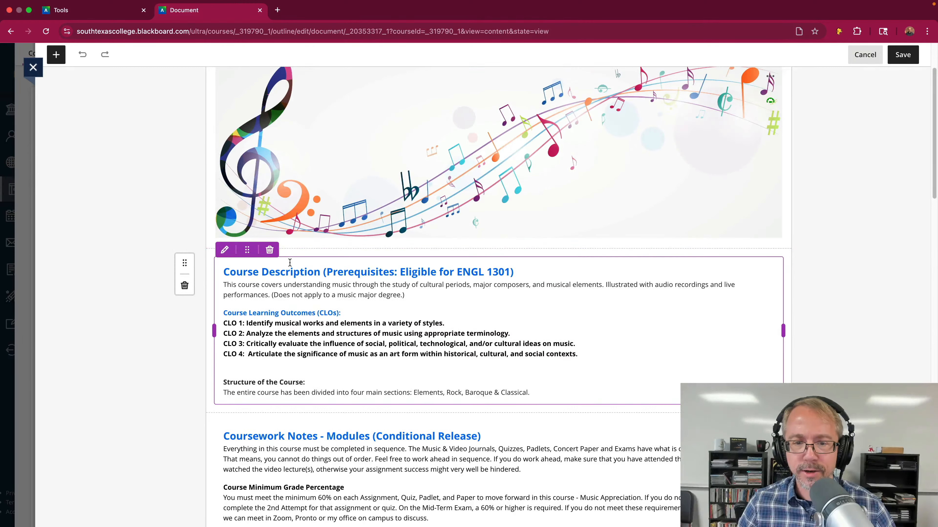
left_click(225, 273)
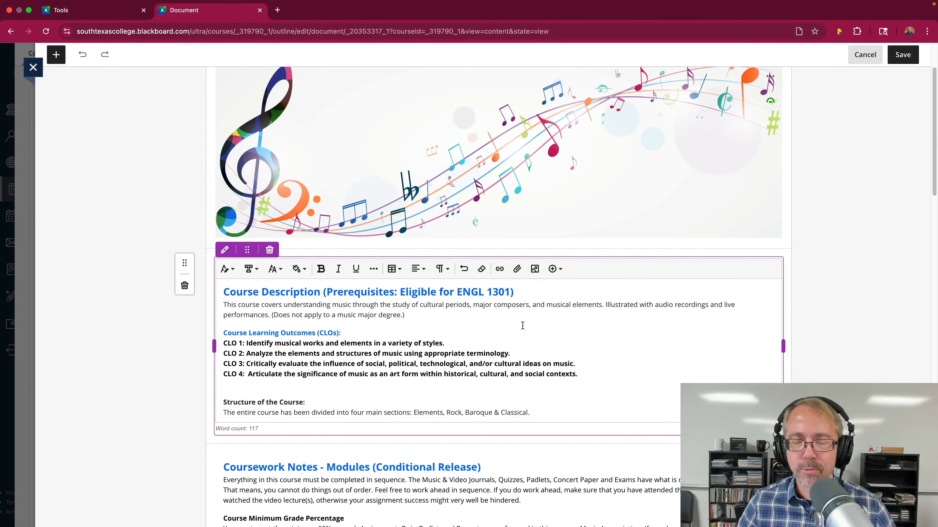
scroll(522, 326, "up", 3)
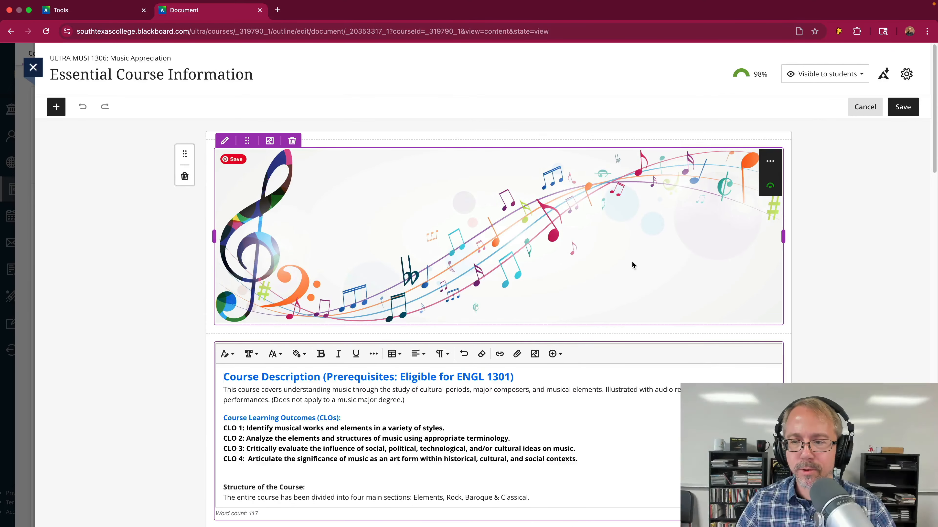
scroll(573, 389, "down", 3)
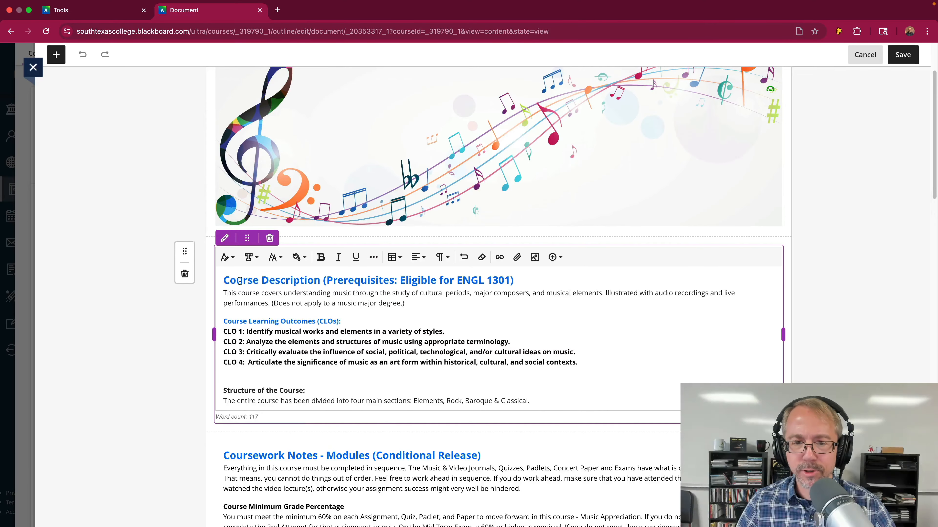
left_click(521, 312)
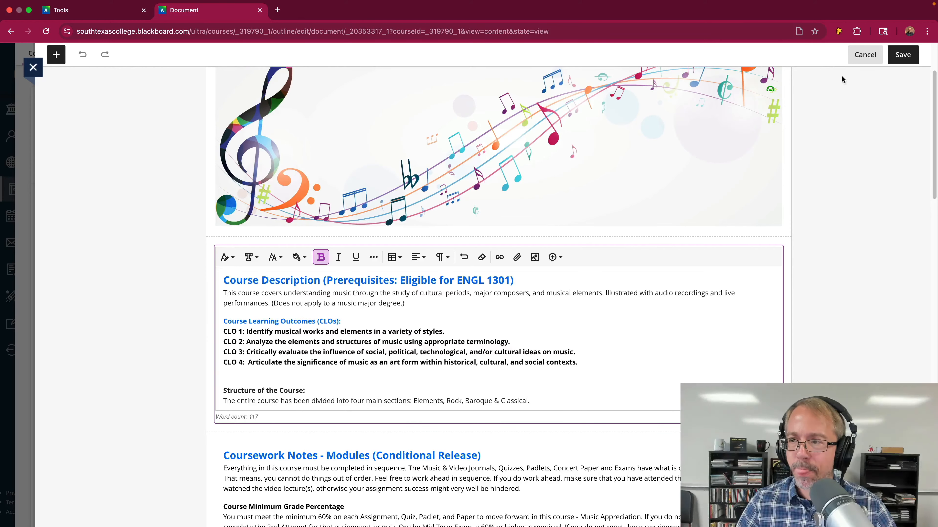
left_click(862, 55)
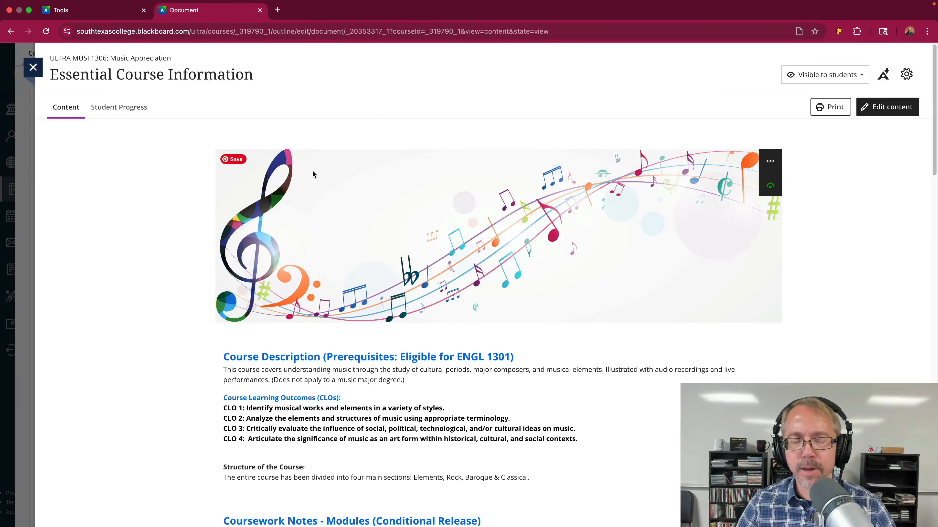
Skim the rest of Essential Course Information, close it, and look through the items of the Start Here module.
scroll(306, 125, "down", 15)
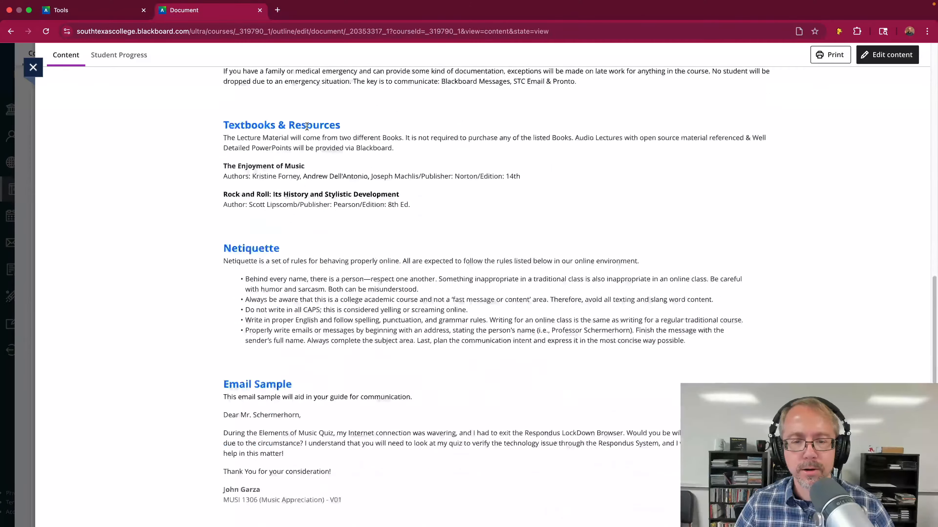
scroll(307, 126, "up", 15)
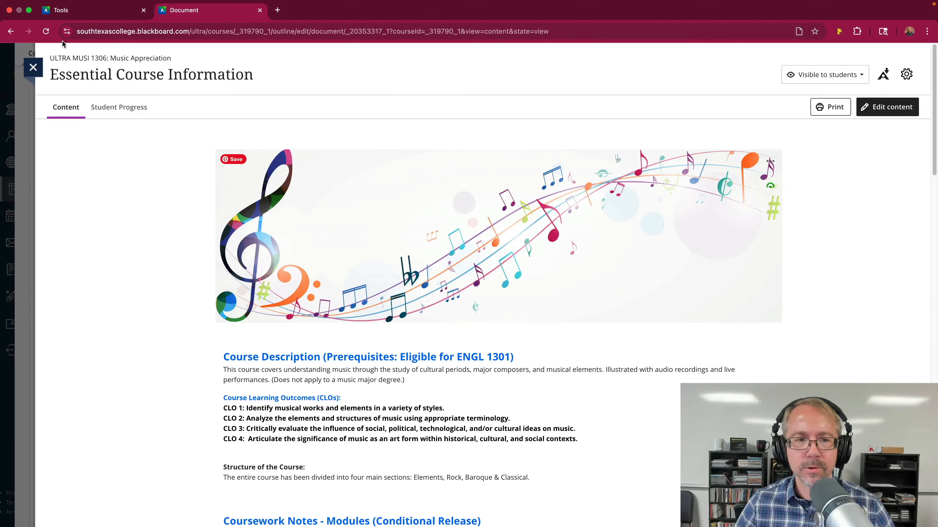
left_click(33, 67)
scroll(267, 196, "down", 2)
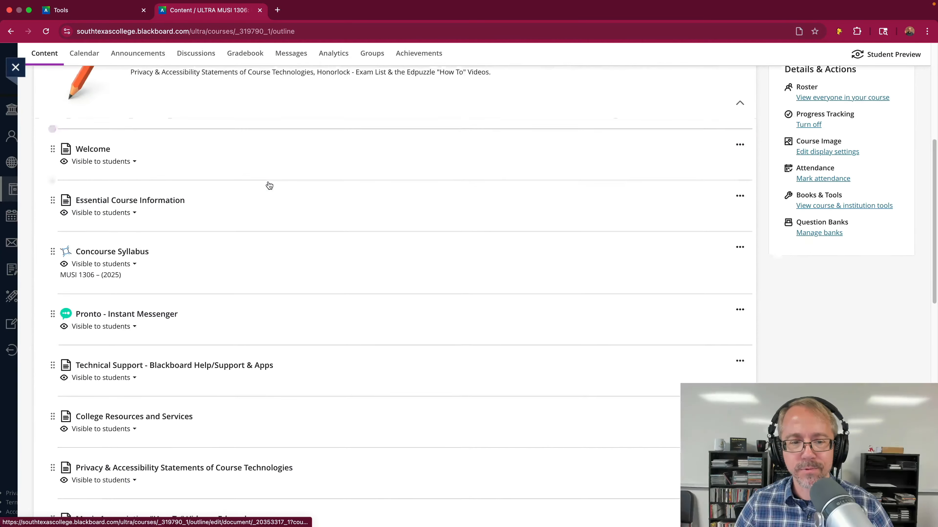
scroll(270, 186, "down", 1)
scroll(303, 158, "up", 5)
scroll(304, 157, "down", 4)
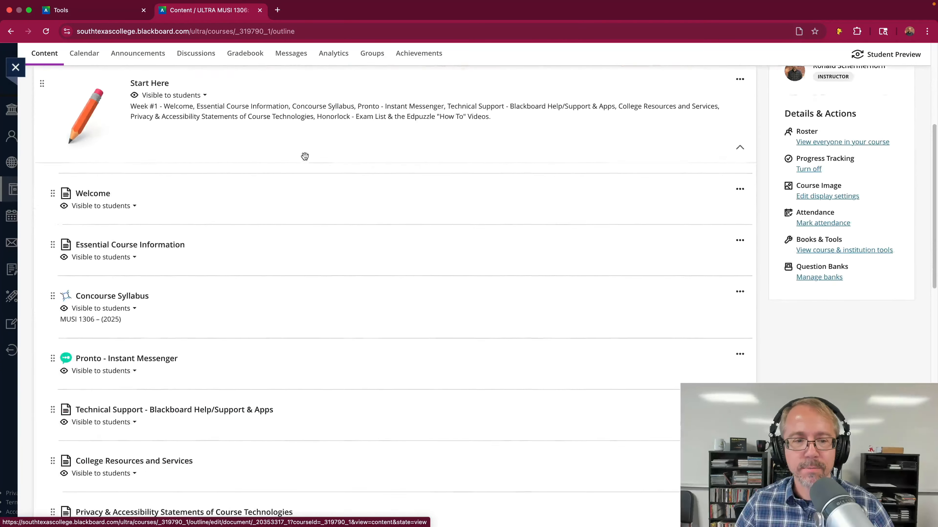
scroll(305, 157, "down", 9)
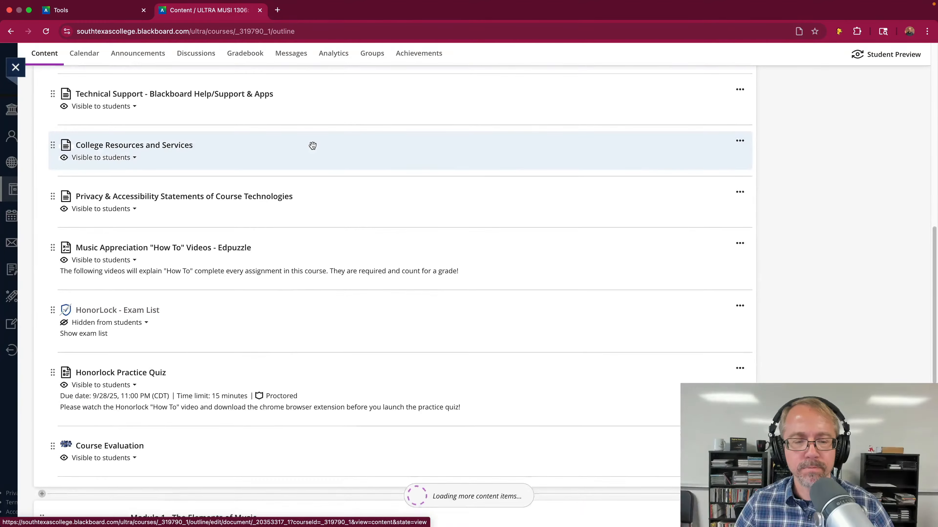
scroll(313, 145, "down", 2)
scroll(313, 145, "up", 14)
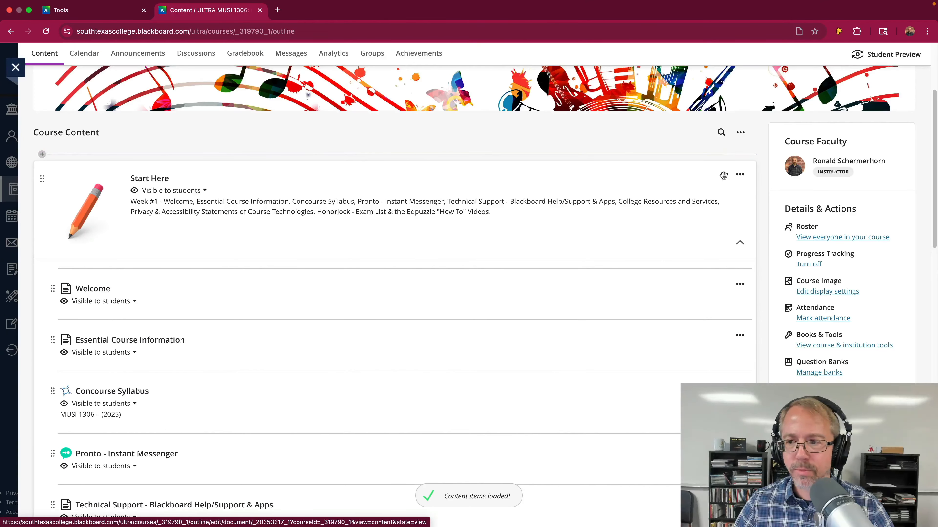
Collapse the Start Here module and open Module 1's "Module Overview, Course Learning Outcomes, To Do List and Deadlines" document.
left_click(740, 243)
scroll(334, 253, "down", 1)
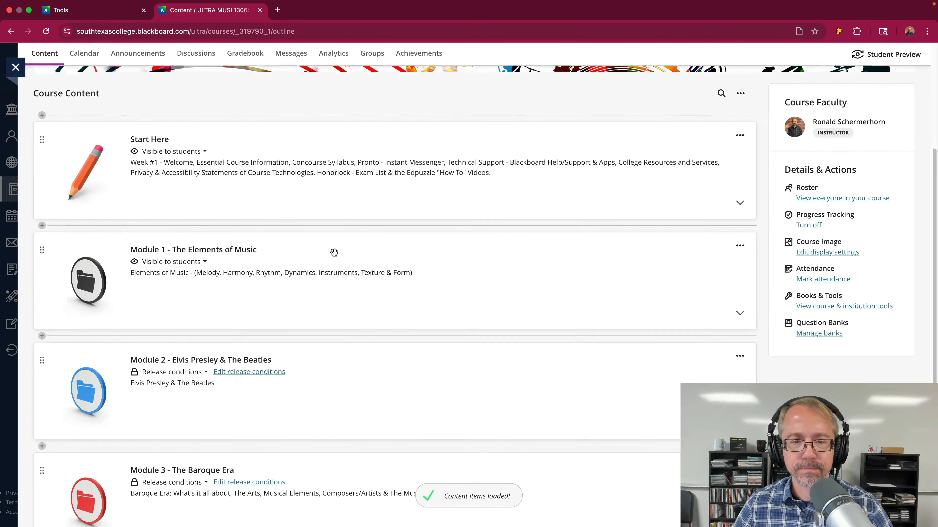
scroll(334, 253, "down", 1)
left_click(251, 251)
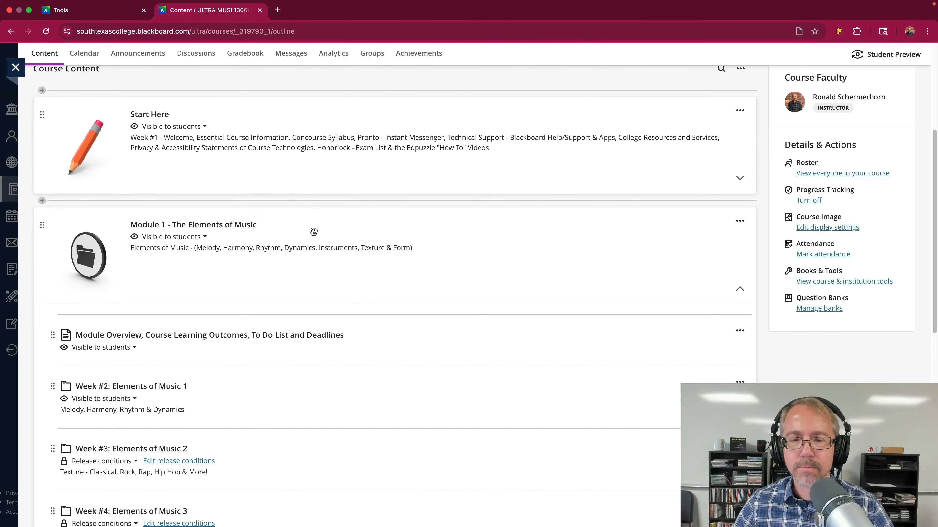
scroll(358, 222, "down", 2)
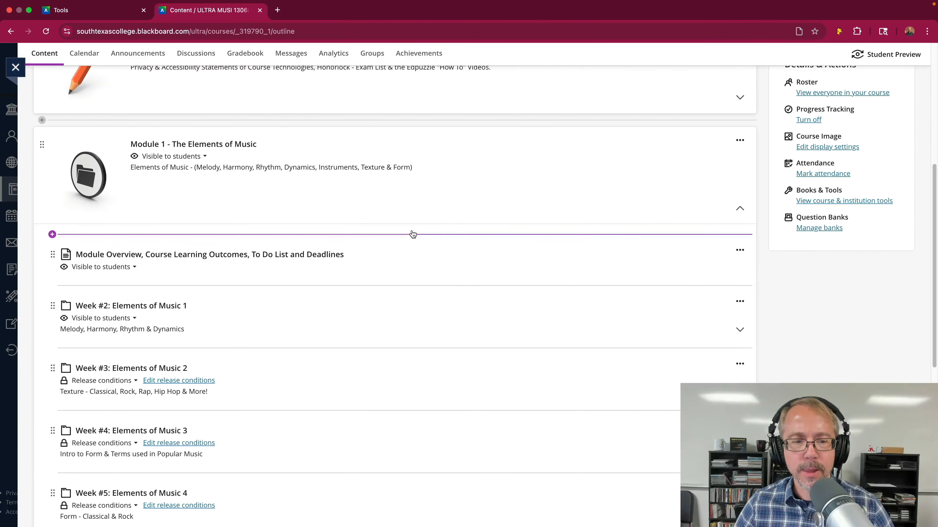
left_click(201, 255)
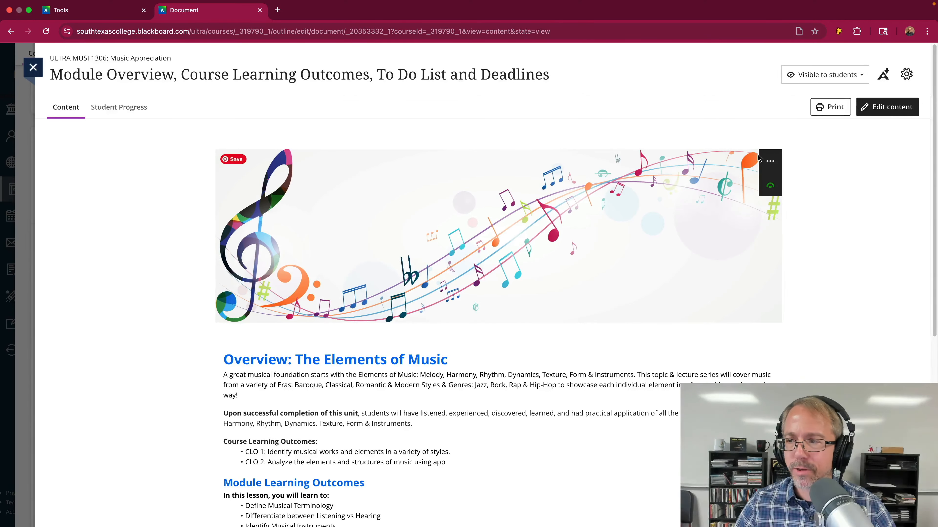
Put the Module Overview document into edit mode and start adding a content block above the banner image.
left_click(867, 108)
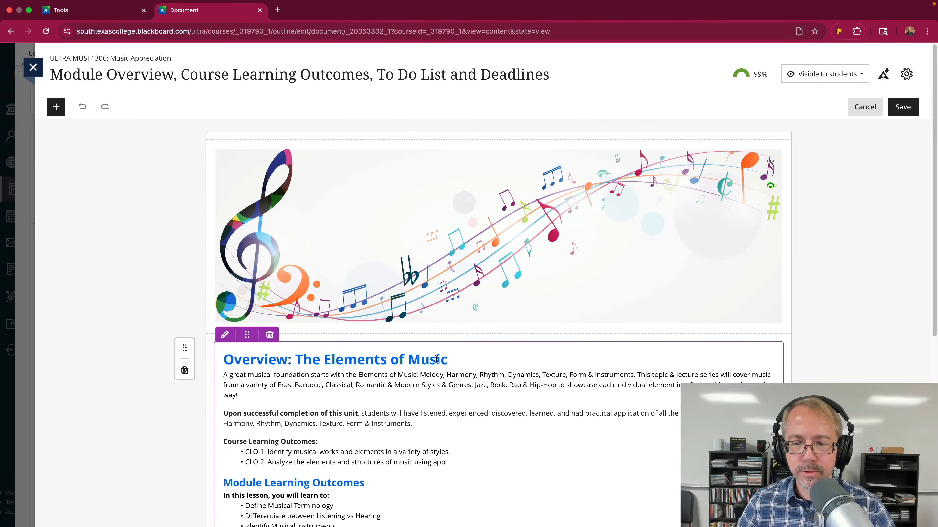
left_click(450, 361)
left_click(360, 140)
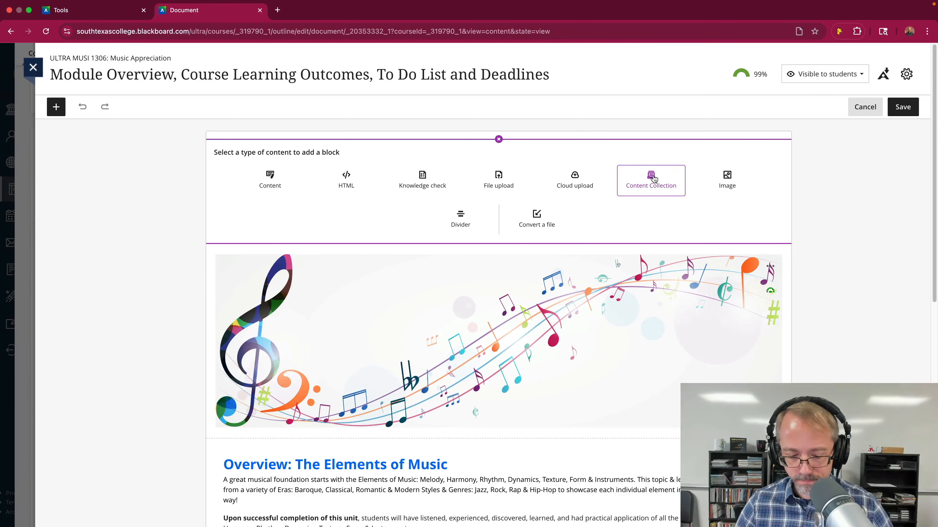
left_click(578, 180)
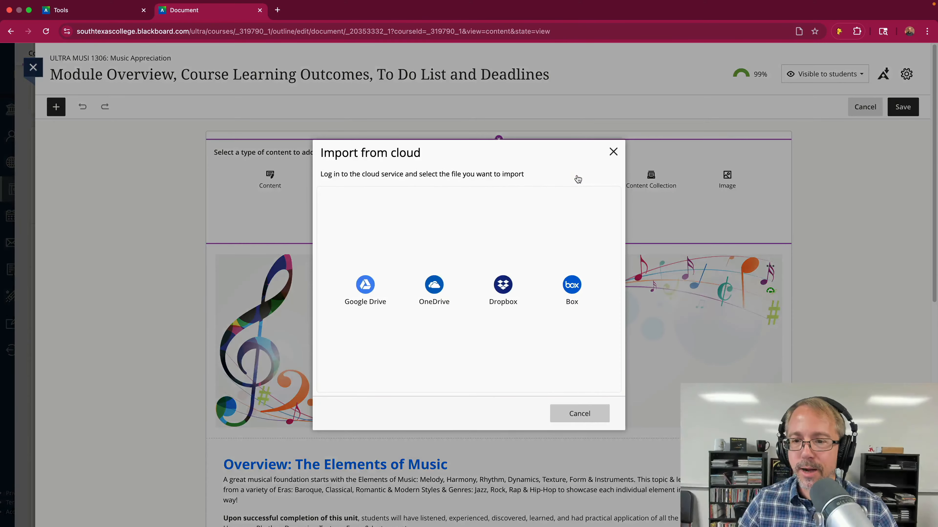
left_click(612, 151)
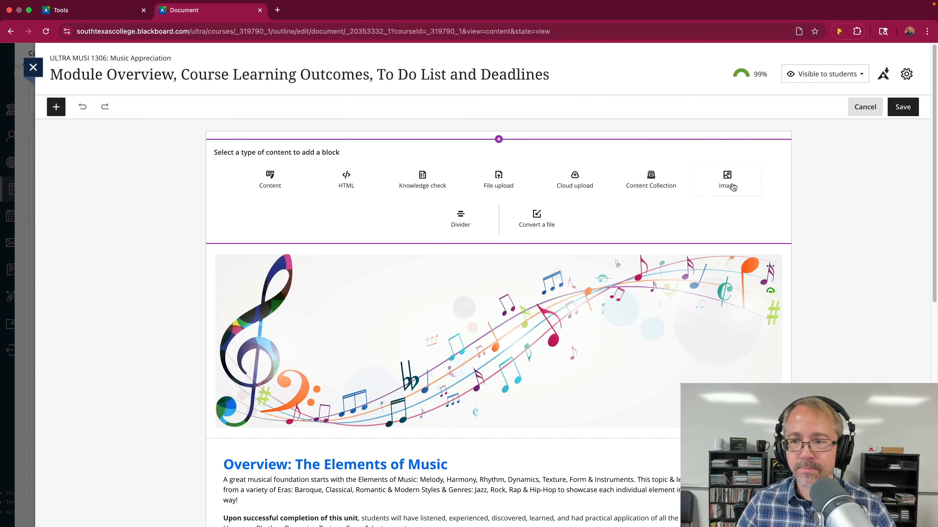
Import 07-Full-Music-Splash-BLW.jpg from Dropbox's 00-Course-Images-Attachments folder as a cloud upload above the banner image.
left_click(573, 180)
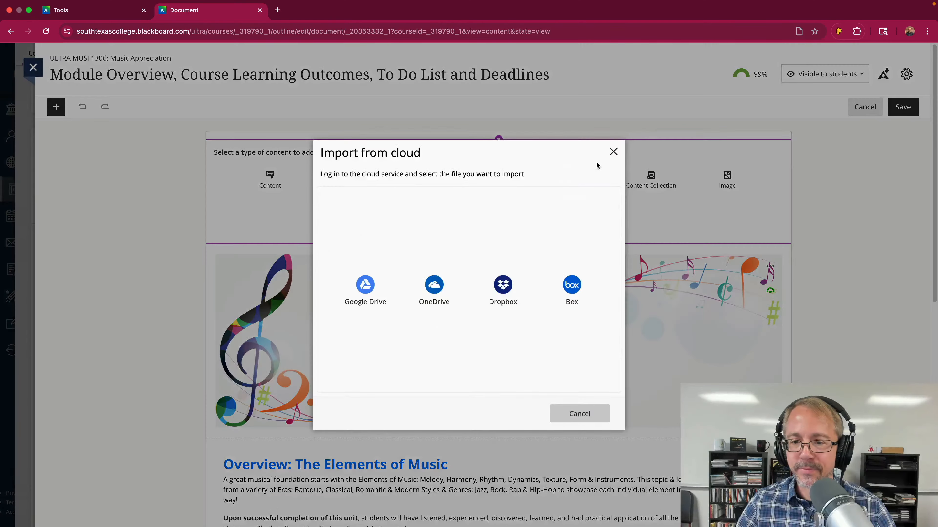
left_click(503, 288)
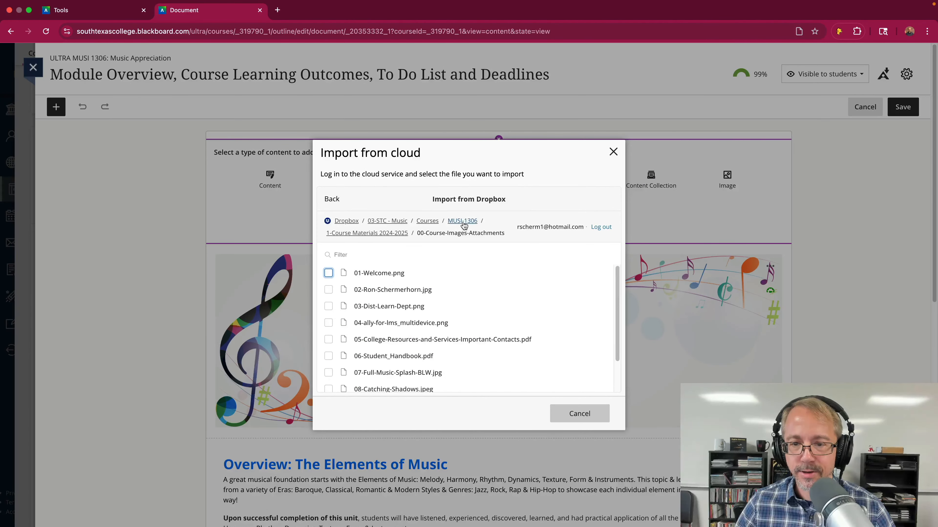
scroll(392, 305, "down", 2)
scroll(392, 305, "up", 2)
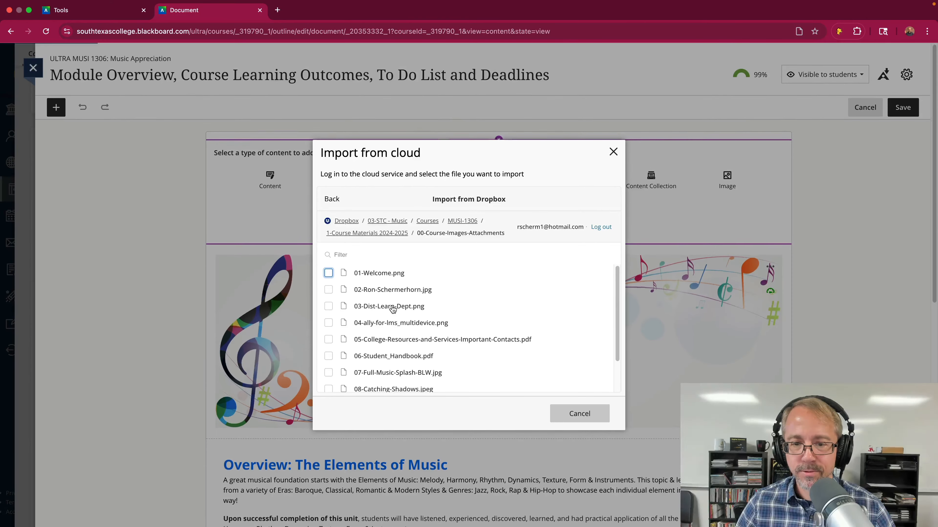
scroll(389, 328, "down", 2)
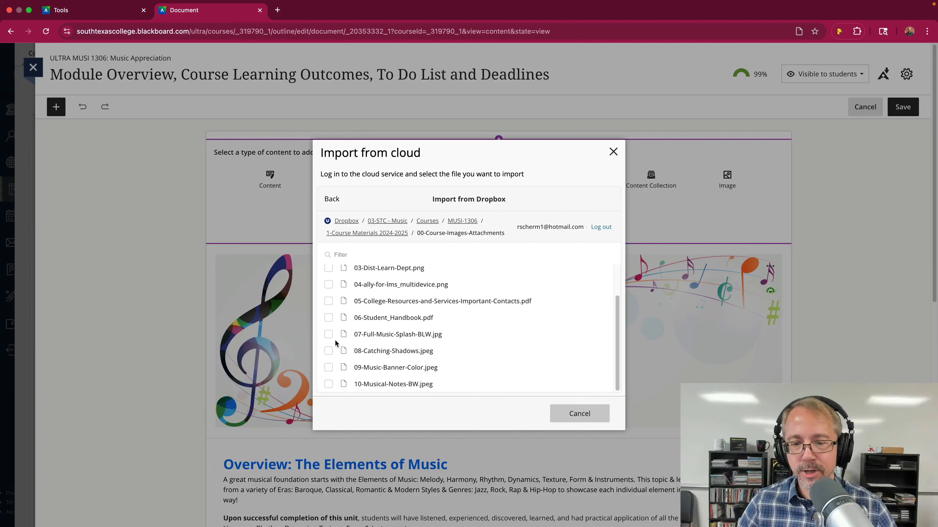
left_click(329, 334)
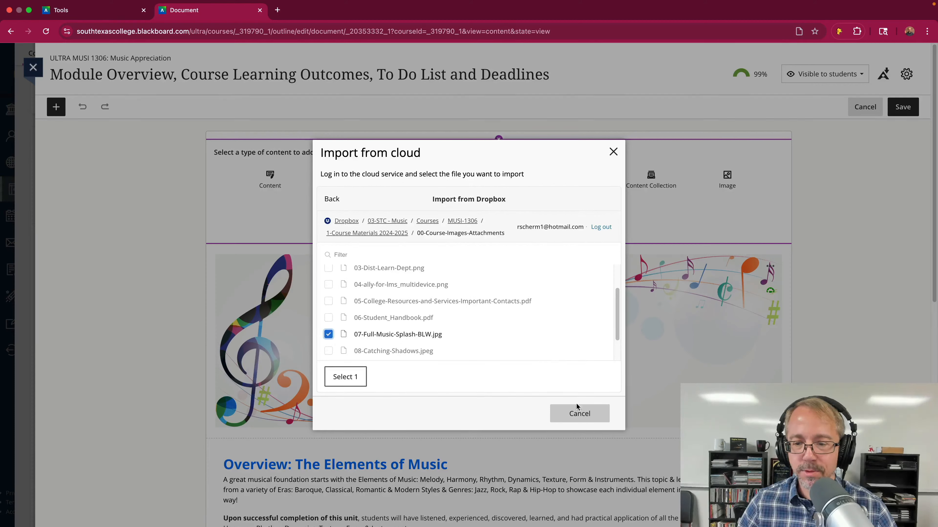
left_click(345, 376)
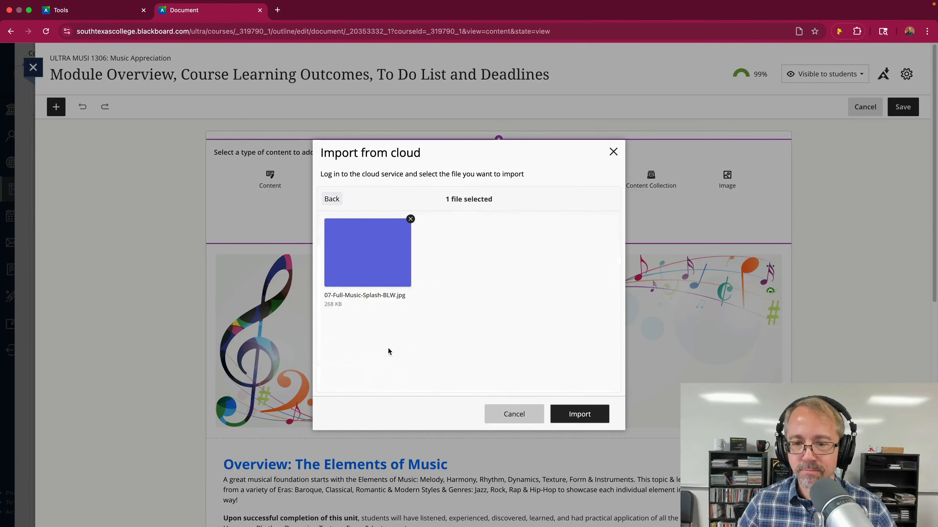
left_click(580, 414)
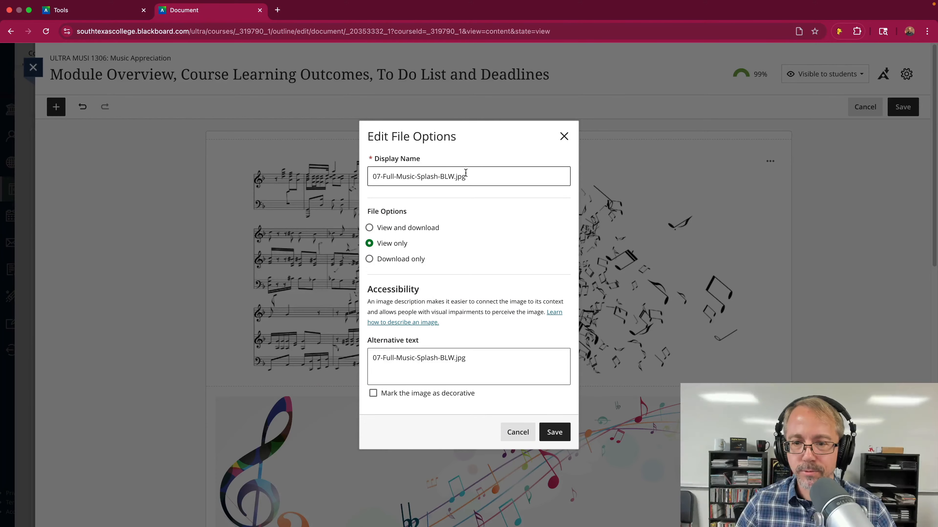
Switch to the Blackboard TR Course document in Word and copy the alt text "Musical Notes in Black & White".
mouse_move(213, 2)
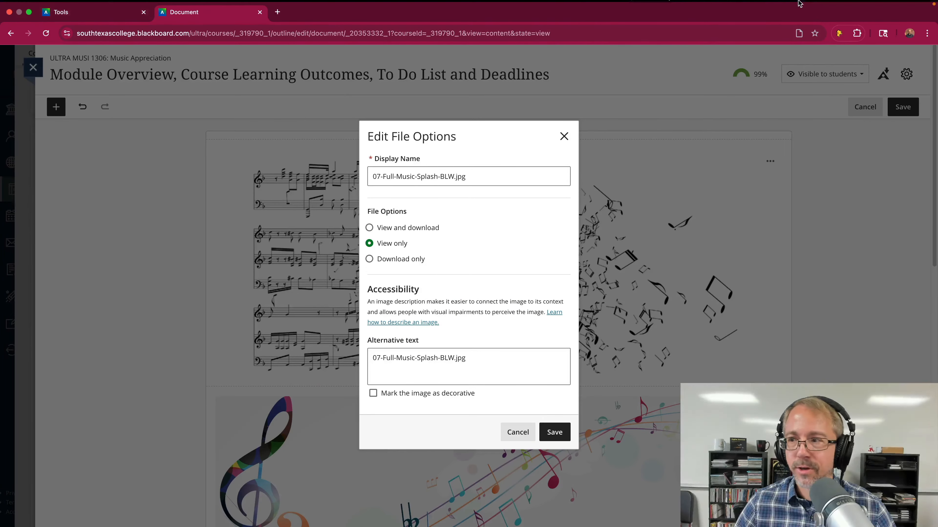
left_click(29, 23)
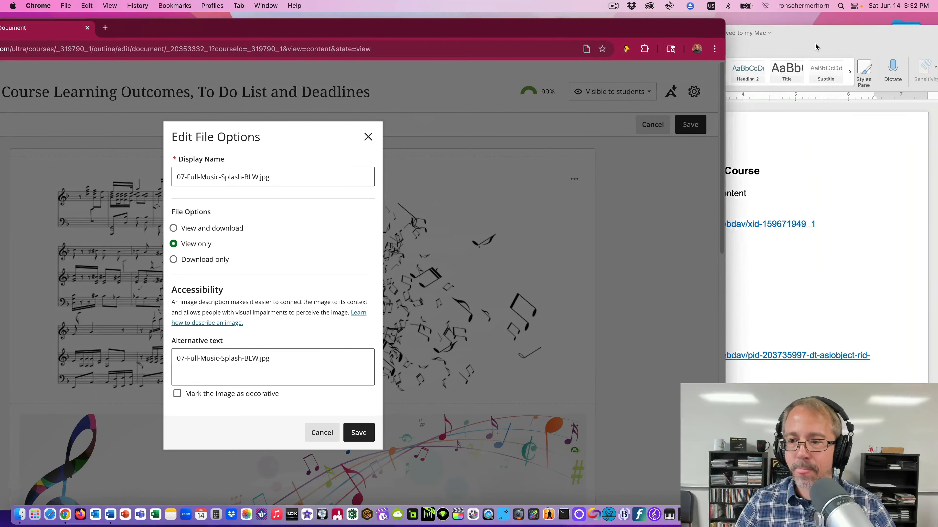
left_click(815, 46)
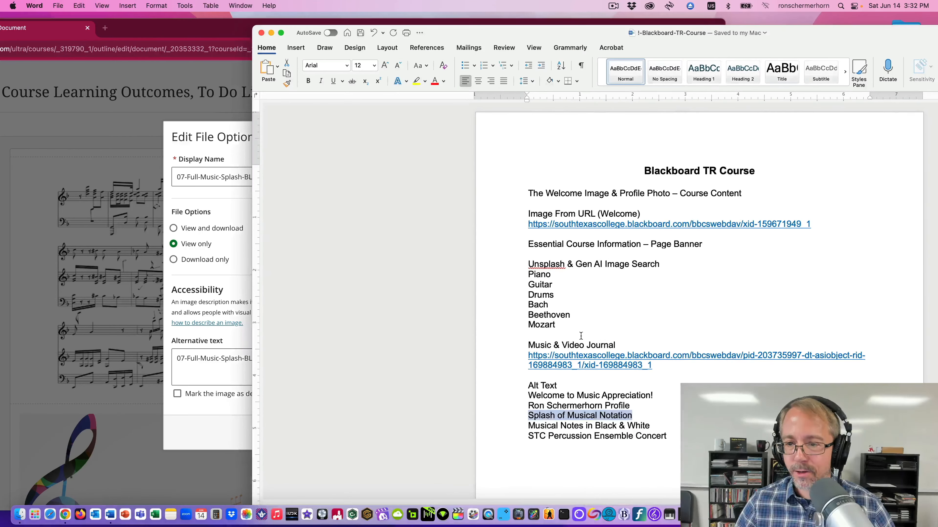
scroll(658, 345, "down", 2)
left_click_drag(662, 349, 534, 347)
key("super+c")
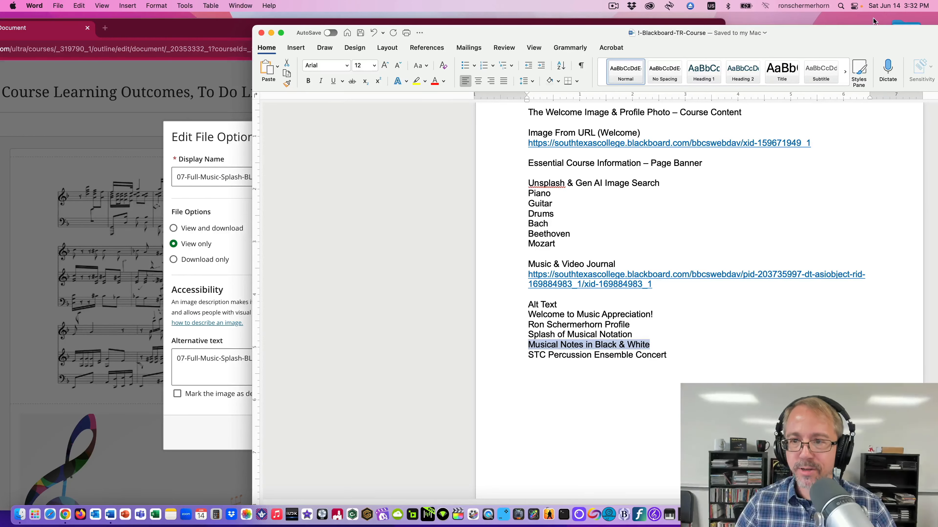
Back in Chrome, name the imported image "Musical Notes in Black & White", mark it as decorative and save its file options.
left_click_drag(526, 30, 681, 35)
left_click_drag(352, 22, 518, 17)
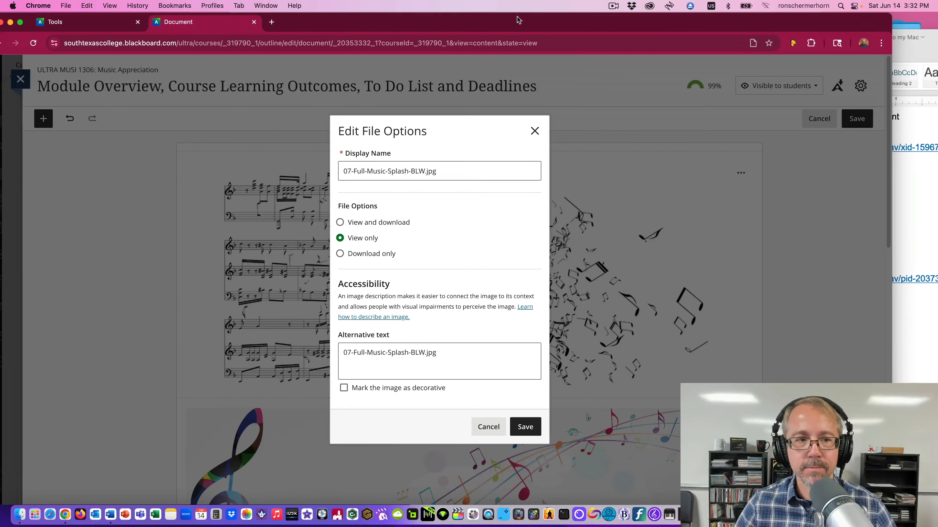
left_click(21, 23)
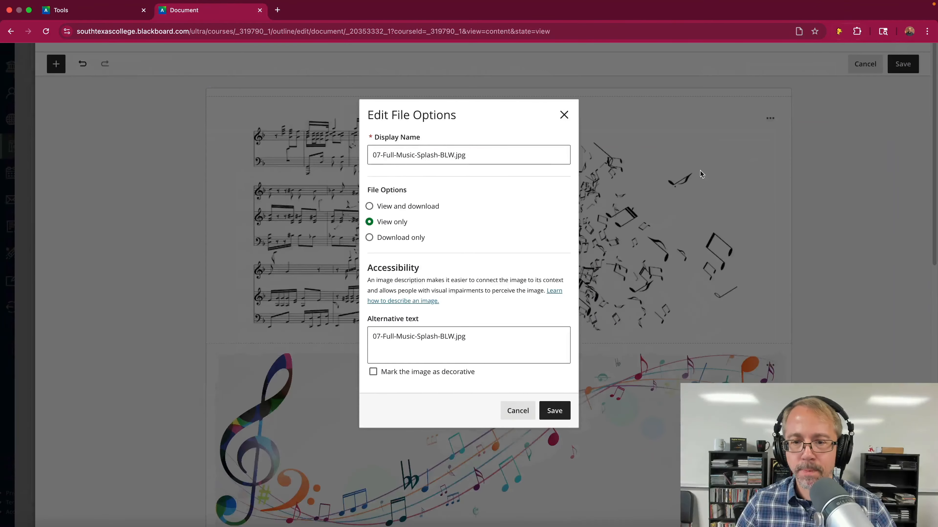
left_click(474, 178)
key("super+a")
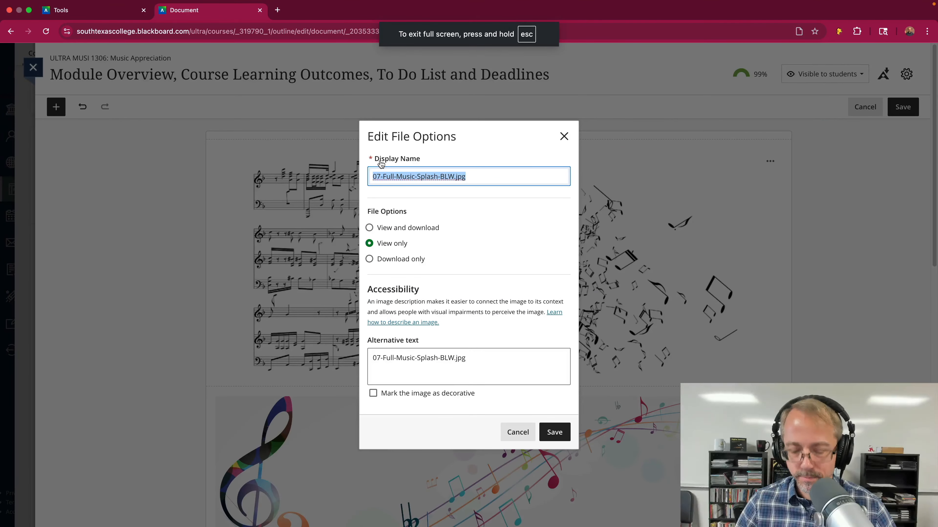
key("super+v")
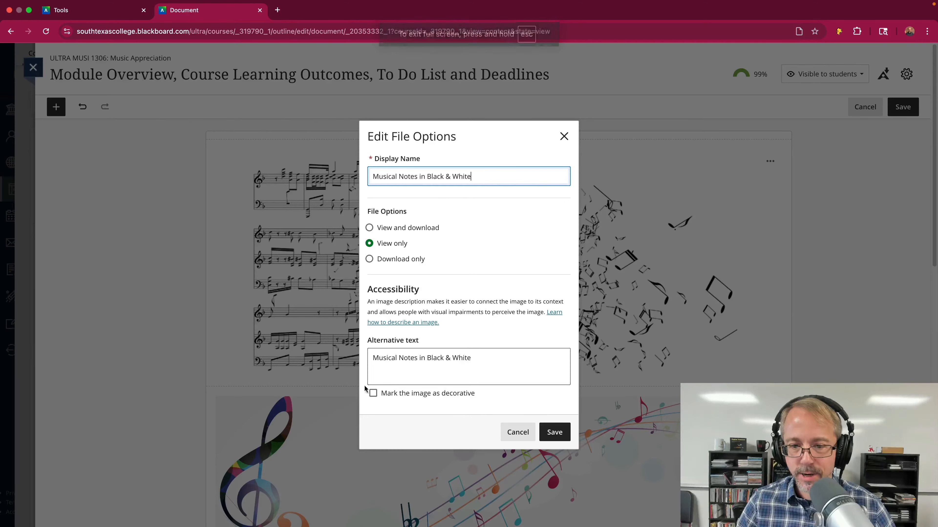
left_click(373, 392)
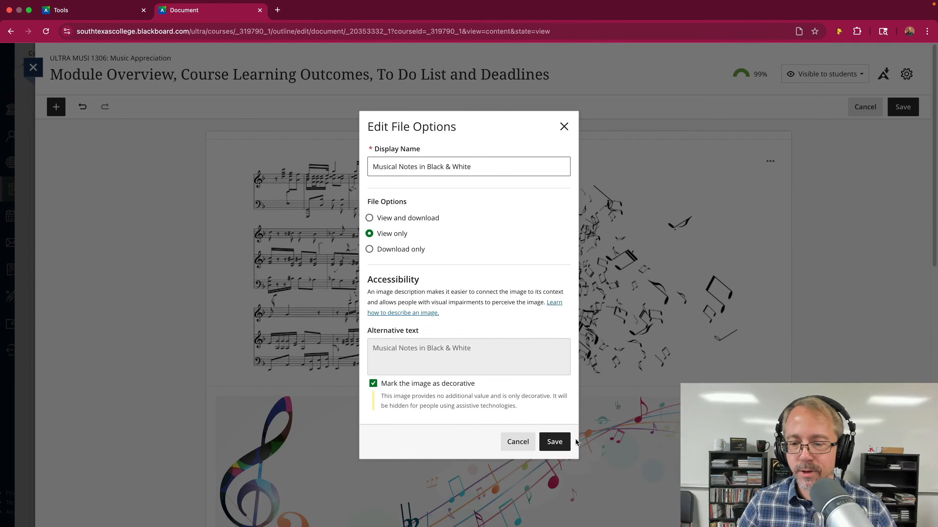
left_click(552, 442)
Delete the colorful music banner below the black-and-white image, save the document and check the page.
scroll(554, 276, "down", 3)
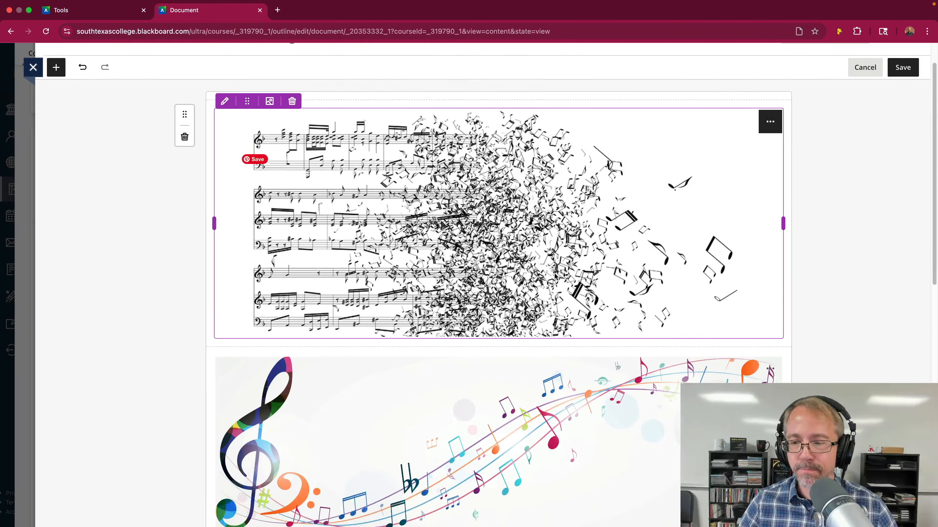
scroll(554, 277, "up", 2)
scroll(555, 276, "down", 5)
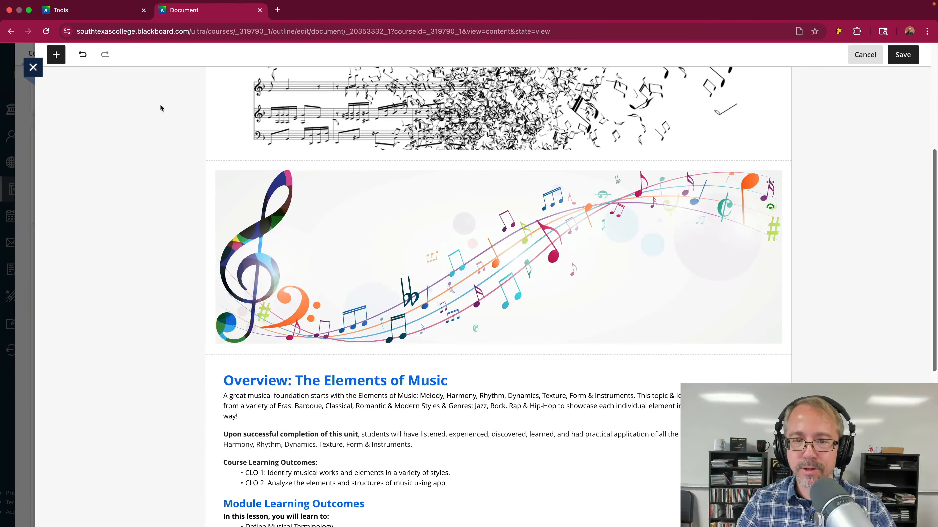
left_click(292, 161)
scroll(631, 217, "up", 6)
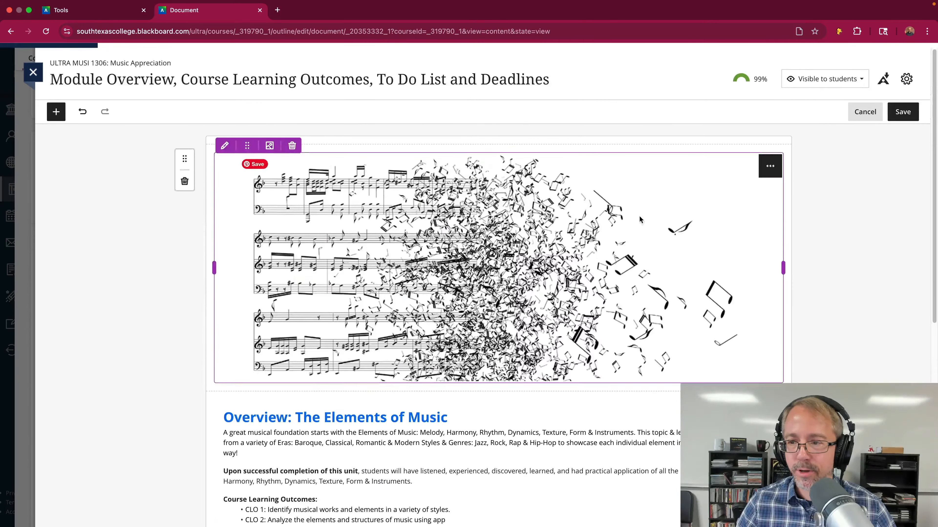
left_click(903, 111)
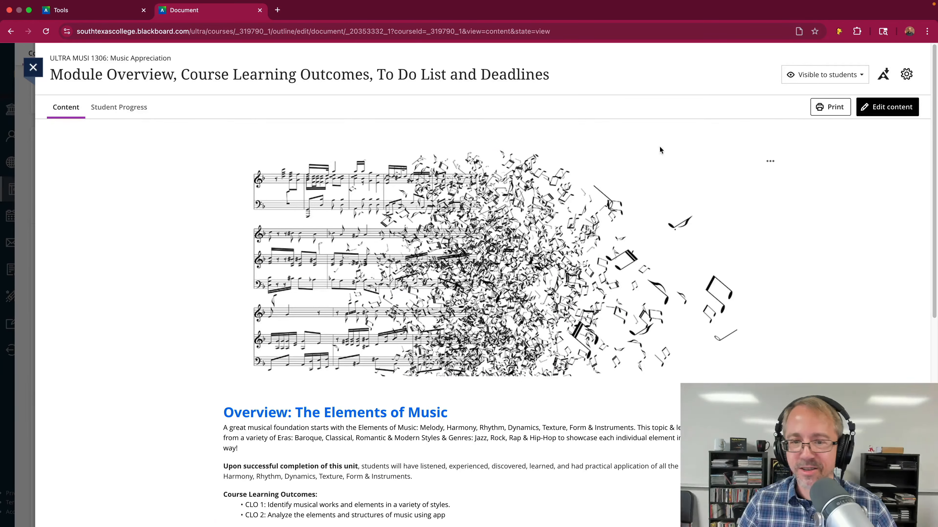
scroll(469, 229, "down", 1)
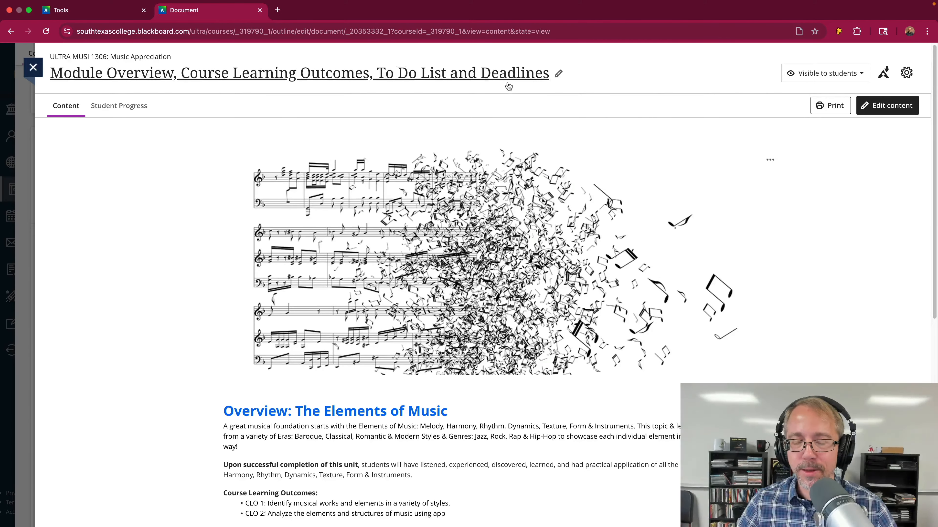
scroll(428, 212, "down", 2)
scroll(428, 211, "up", 2)
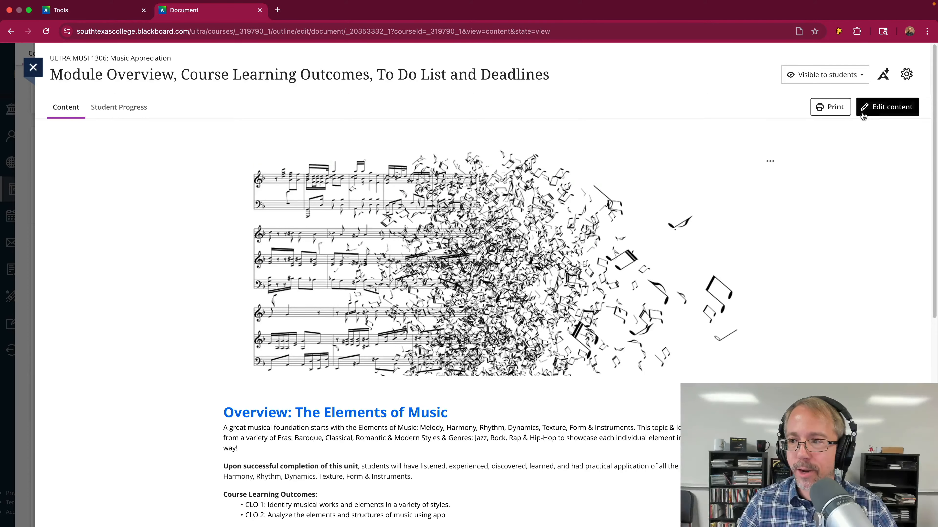
Reopen the document for editing and insert 09-Music-Banner-Color.jpeg from the Content Collection's !-Course-Images-Attachments folder above the black-and-white image.
left_click(875, 106)
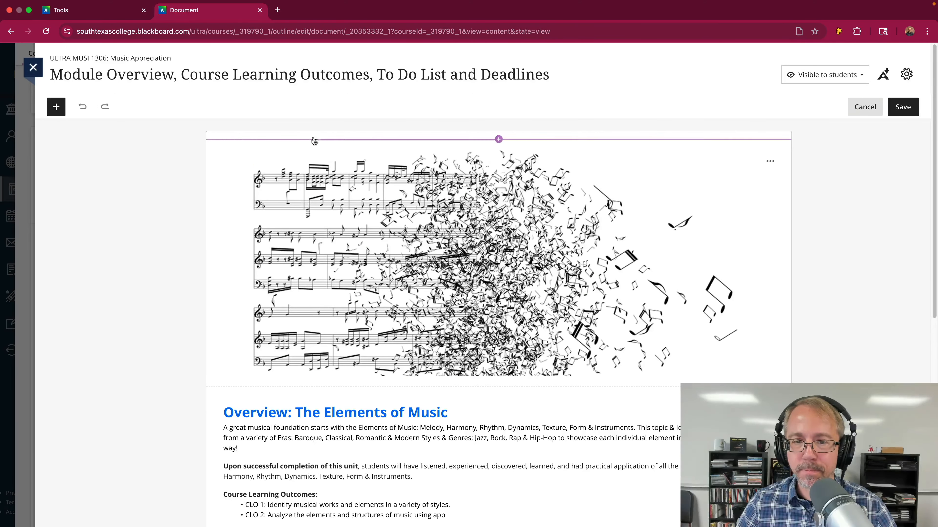
left_click(499, 140)
left_click(633, 176)
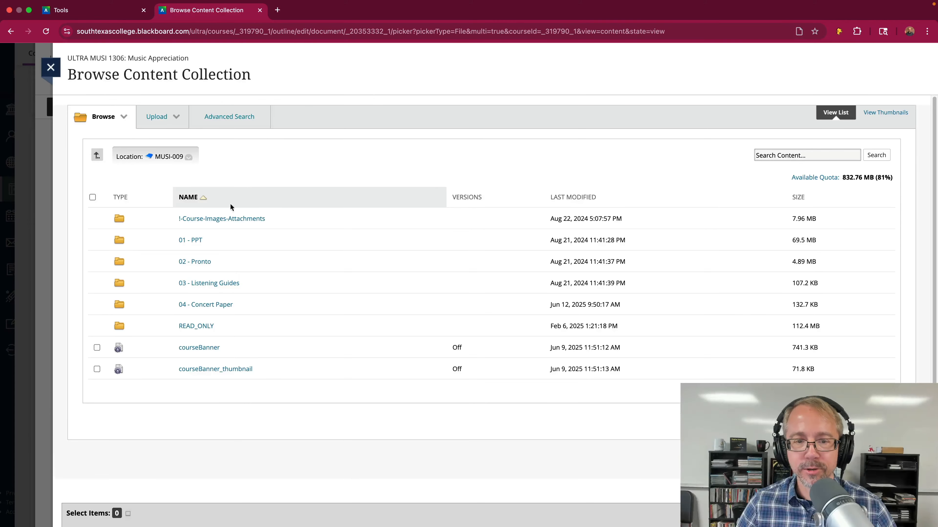
left_click(218, 220)
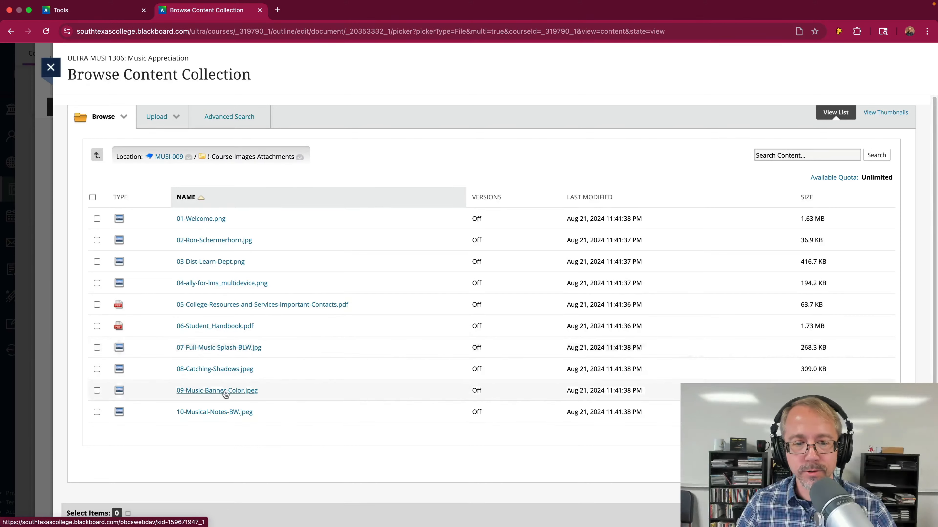
left_click(98, 390)
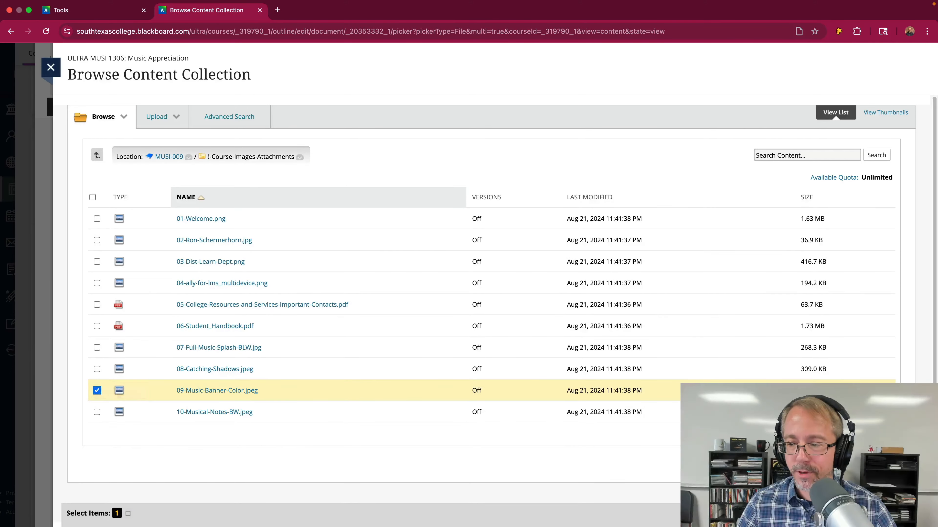
left_click(894, 513)
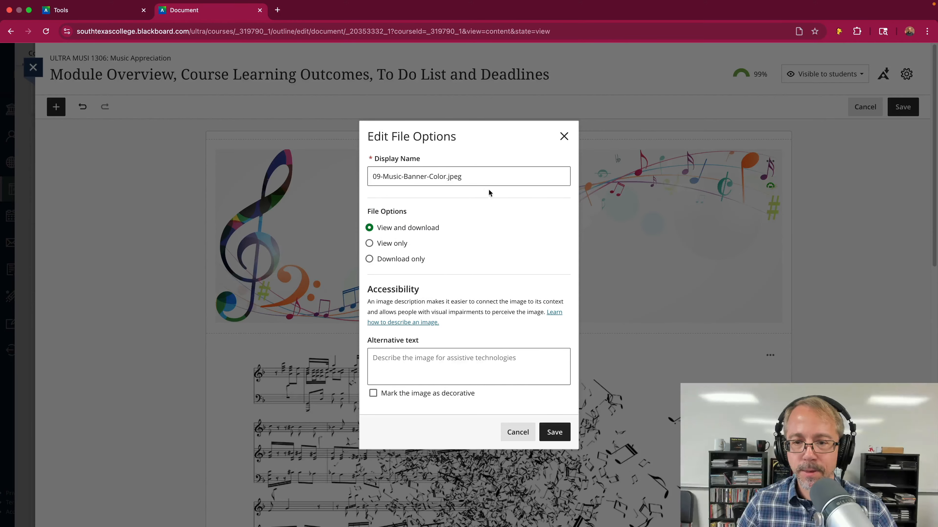
Set the color banner to View only and copy "Splash of Musical Notation" from the alt text list in Word.
left_click(369, 244)
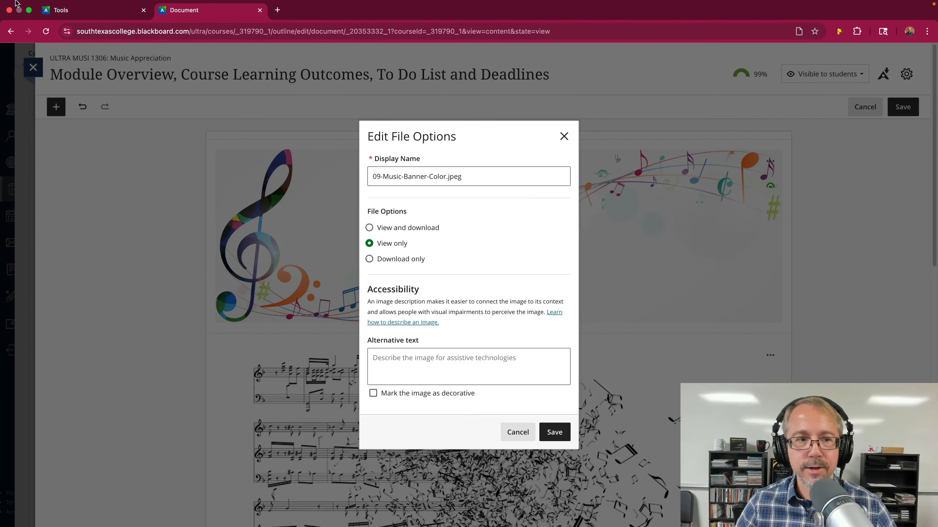
left_click(30, 11)
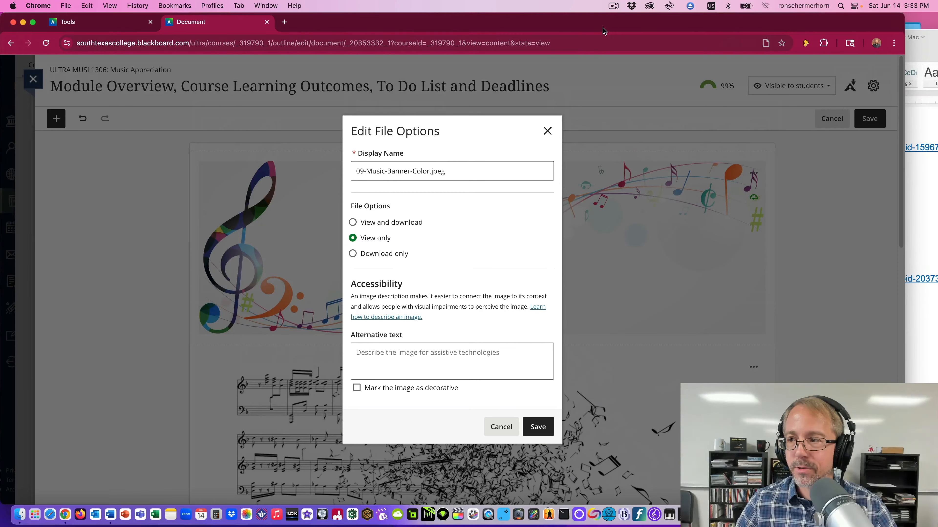
left_click_drag(930, 40, 714, 16)
left_click_drag(579, 323, 466, 322)
key("super+c")
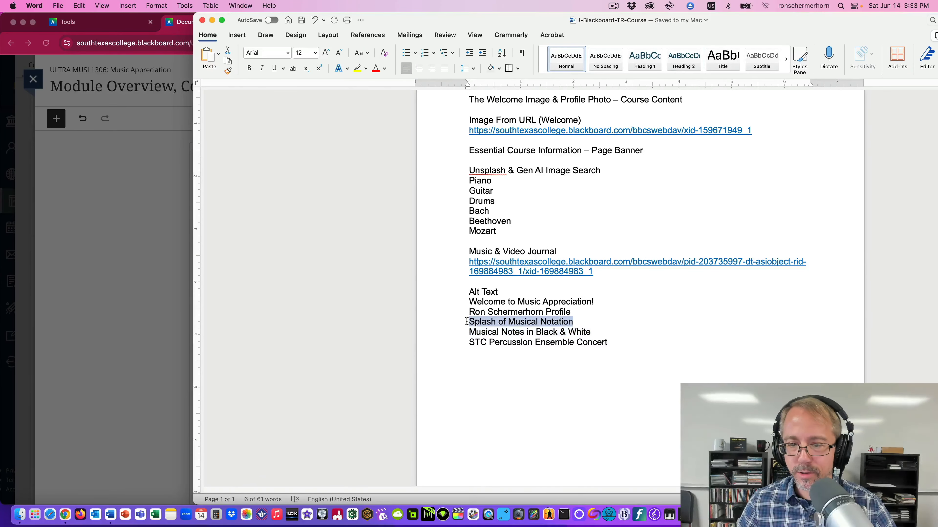
In Chrome, set the banner's display name and alternative text to "Splash of Musical Notation", mark it as decorative and save its file options.
left_click_drag(398, 21, 606, 56)
left_click(329, 16)
left_click(453, 170)
key("super+a")
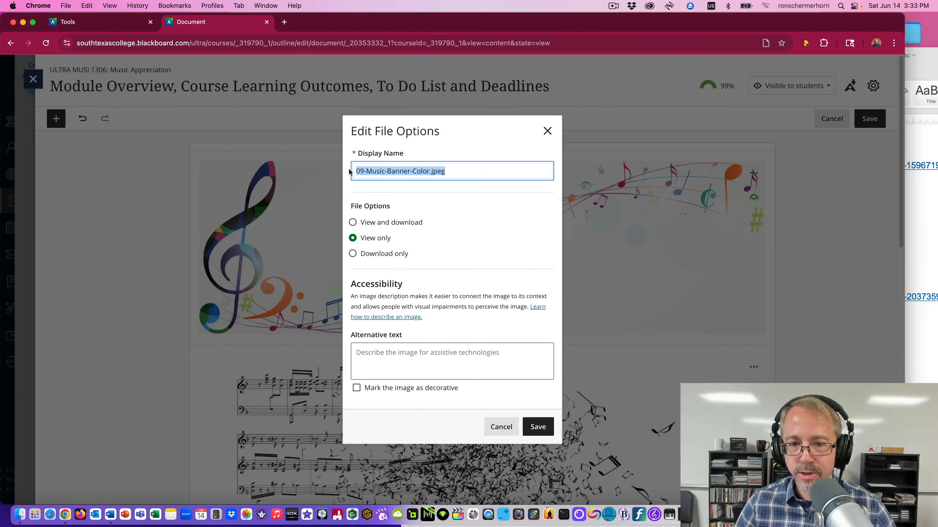
key("super+v")
left_click(419, 371)
key("super+v")
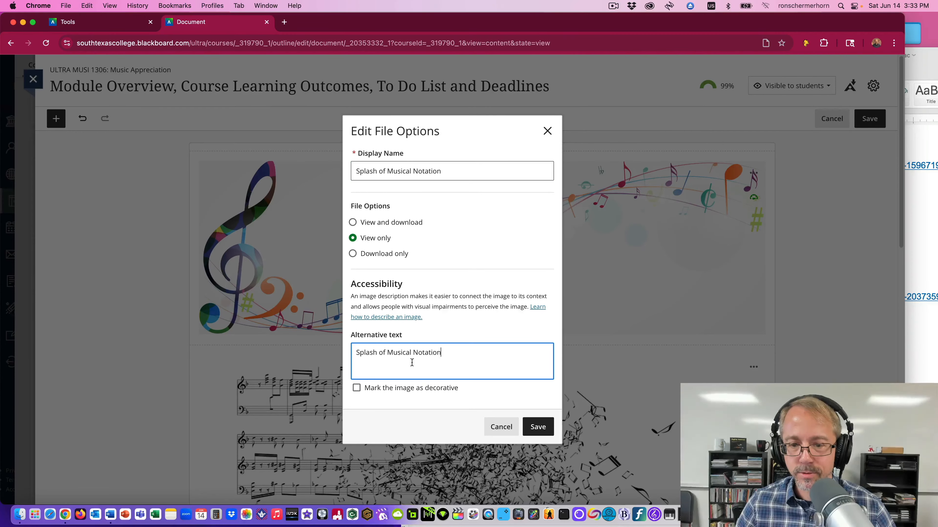
left_click(357, 387)
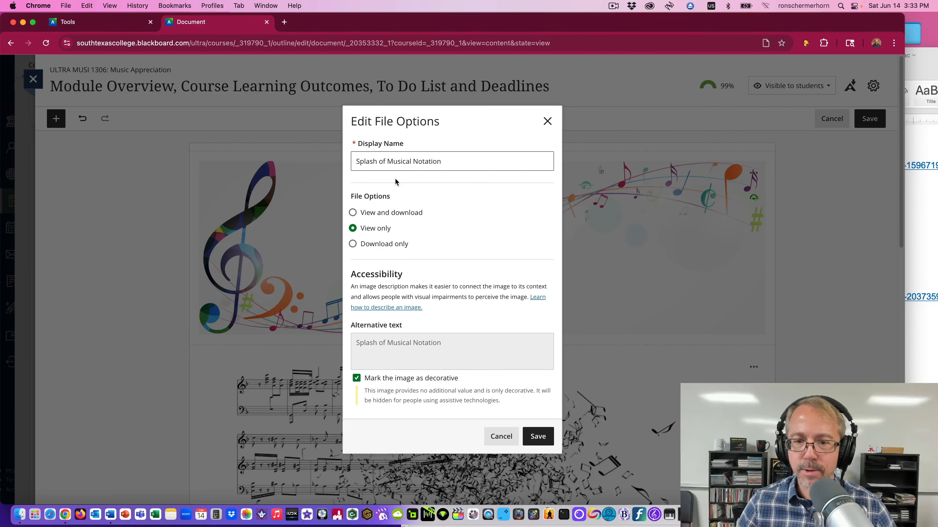
left_click(538, 438)
Delete the black-and-white musical notes image below the color banner.
scroll(761, 213, "down", 3)
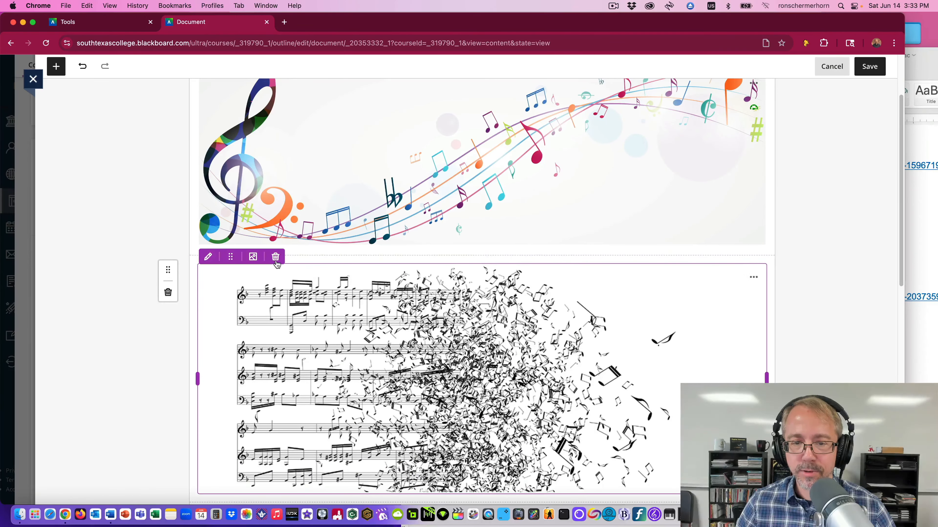
left_click(275, 257)
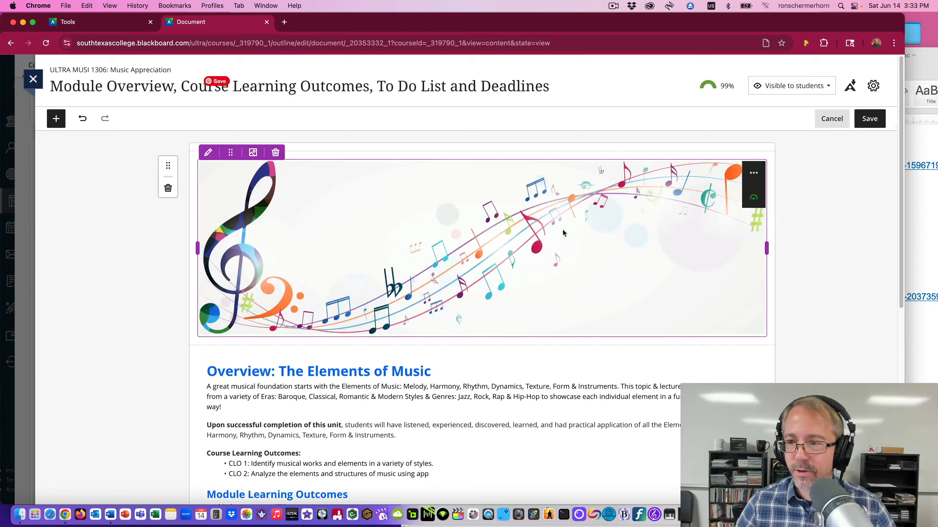
Save the Module Overview document with its color banner, review the page content and close the document.
left_click(869, 118)
scroll(265, 202, "down", 5)
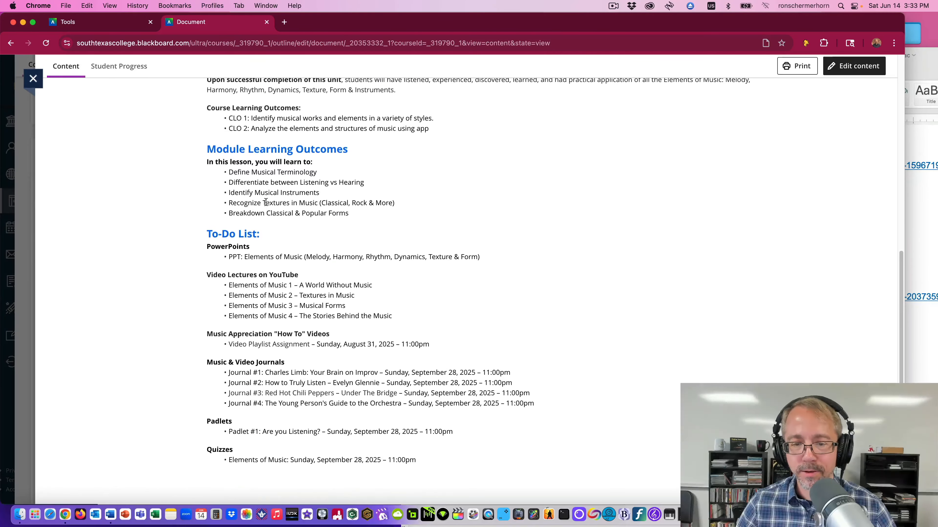
scroll(266, 202, "up", 2)
scroll(266, 202, "down", 2)
scroll(265, 203, "up", 3)
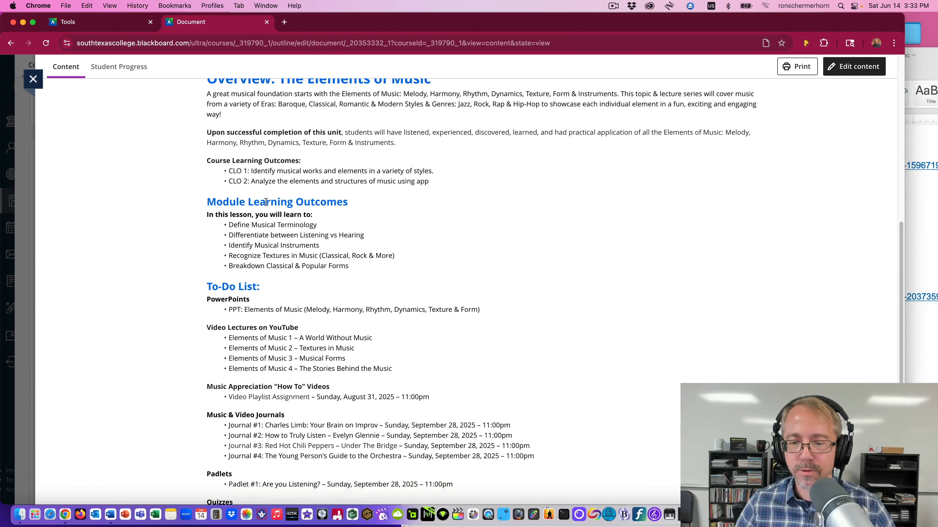
scroll(266, 202, "up", 8)
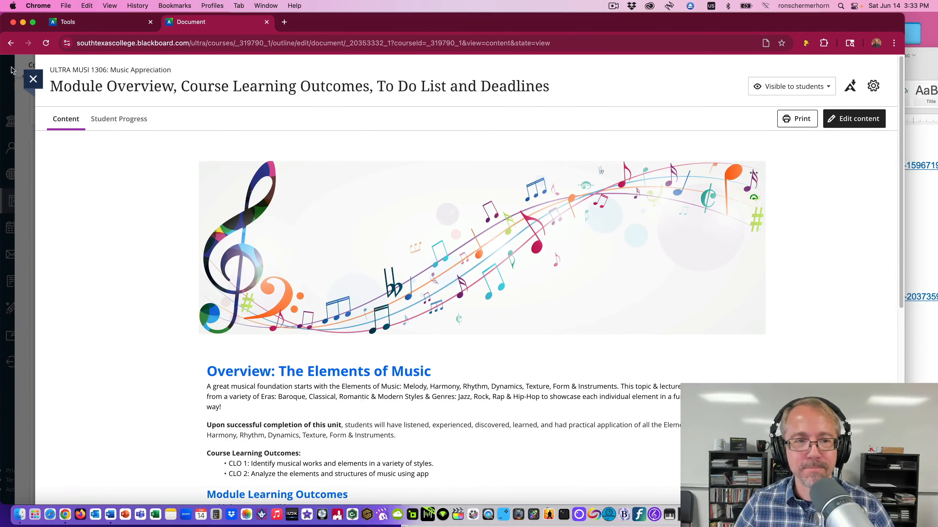
left_click(34, 79)
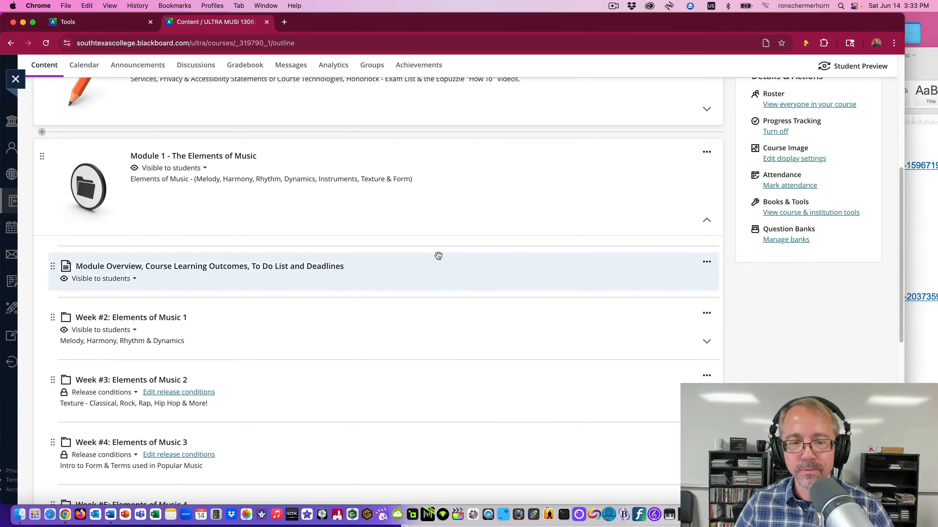
Expand the Week #2: Elements of Music 1 folder and open the Music & Video Journal #1: Charles Limb: Your Brain on Improv assignment.
scroll(416, 246, "down", 3)
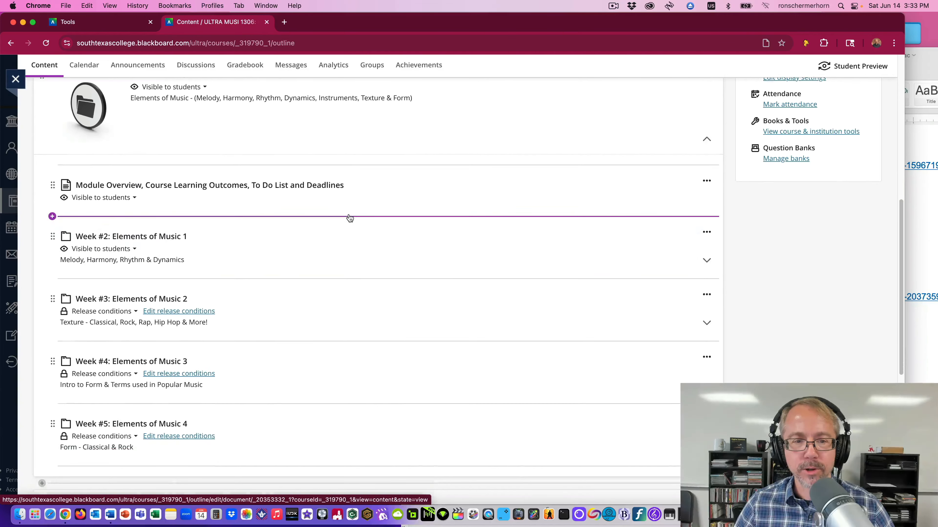
left_click(165, 193)
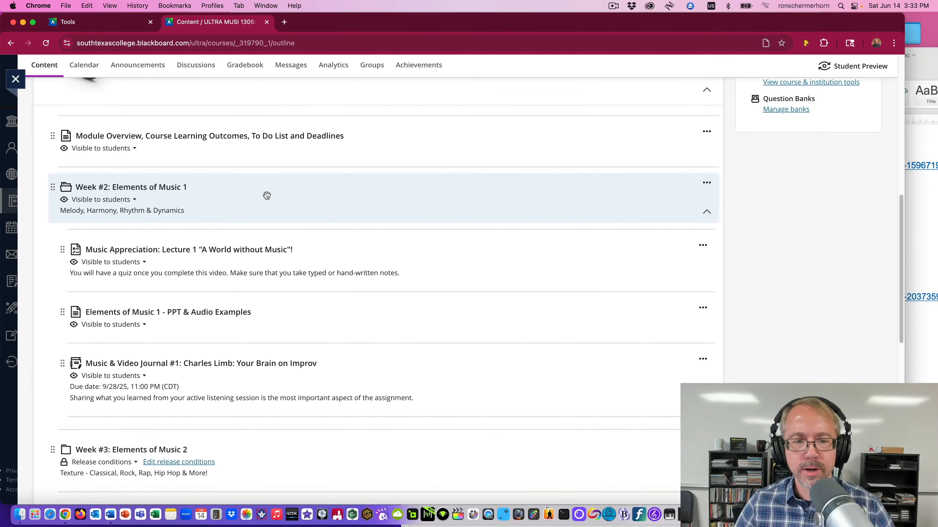
scroll(314, 200, "down", 1)
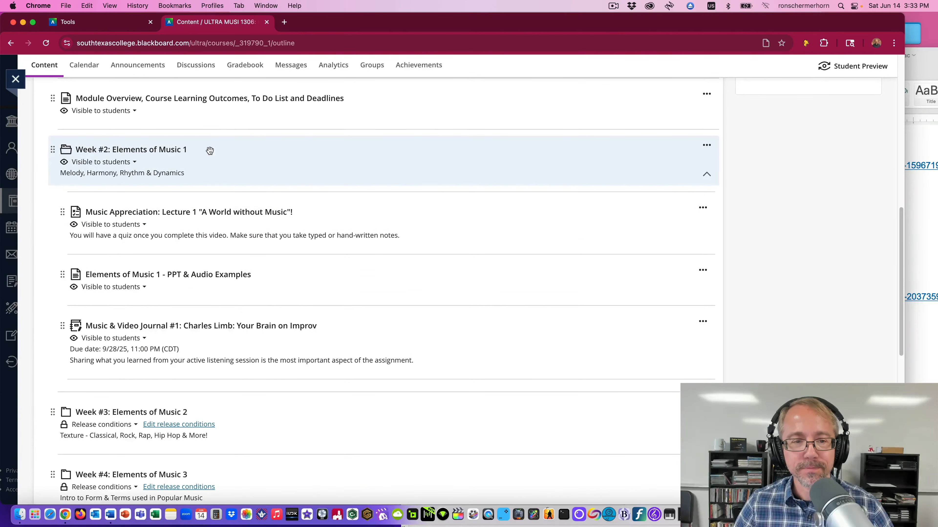
scroll(208, 152, "down", 1)
scroll(221, 173, "down", 2)
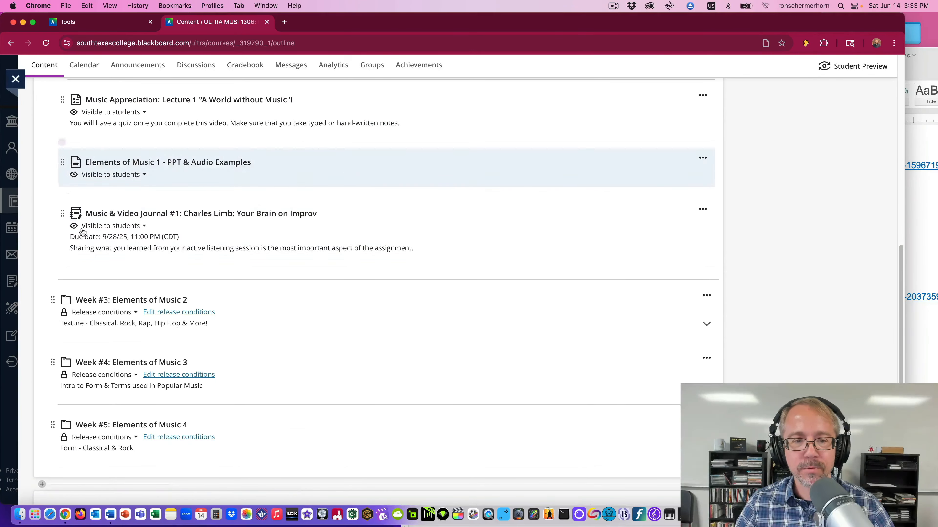
left_click(172, 214)
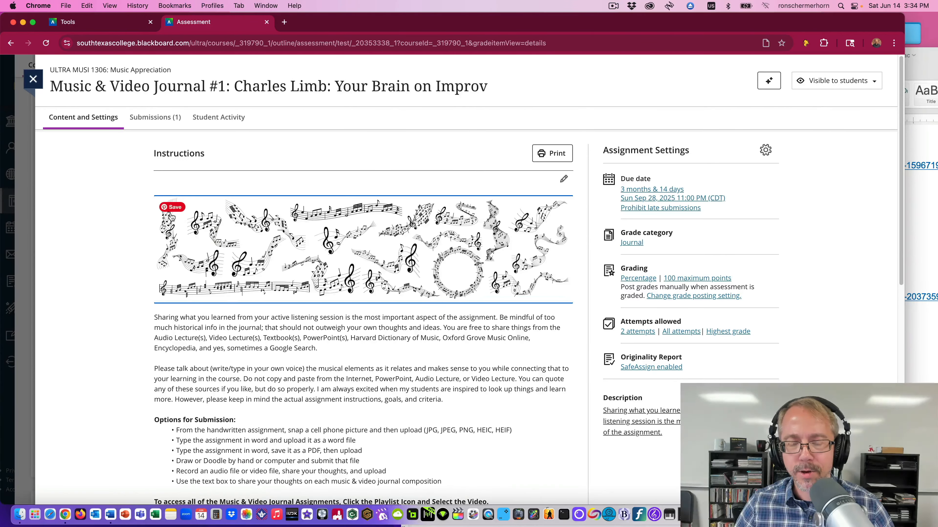
Open the journal instructions for editing and bring up the Image from URL settings of the black-and-white banner.
left_click(564, 180)
left_click(427, 233)
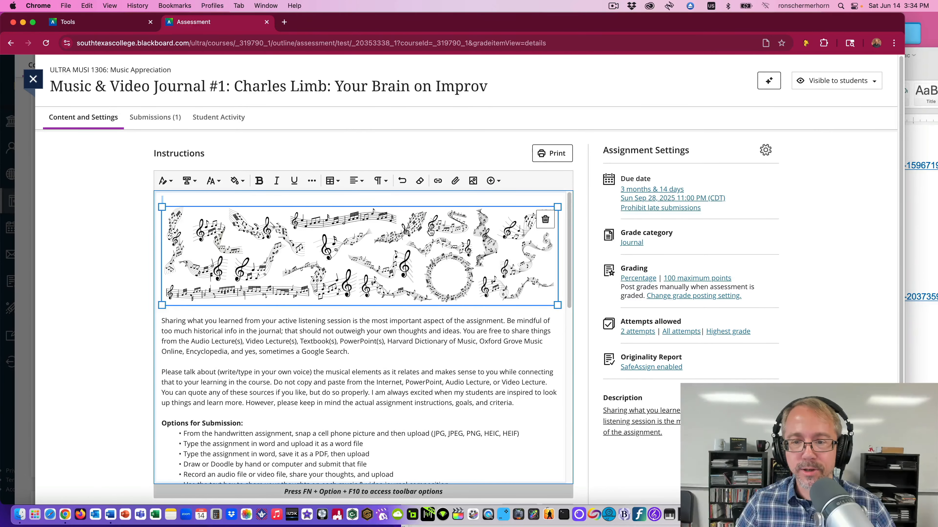
scroll(271, 276, "down", 3)
scroll(271, 275, "up", 3)
left_click(474, 181)
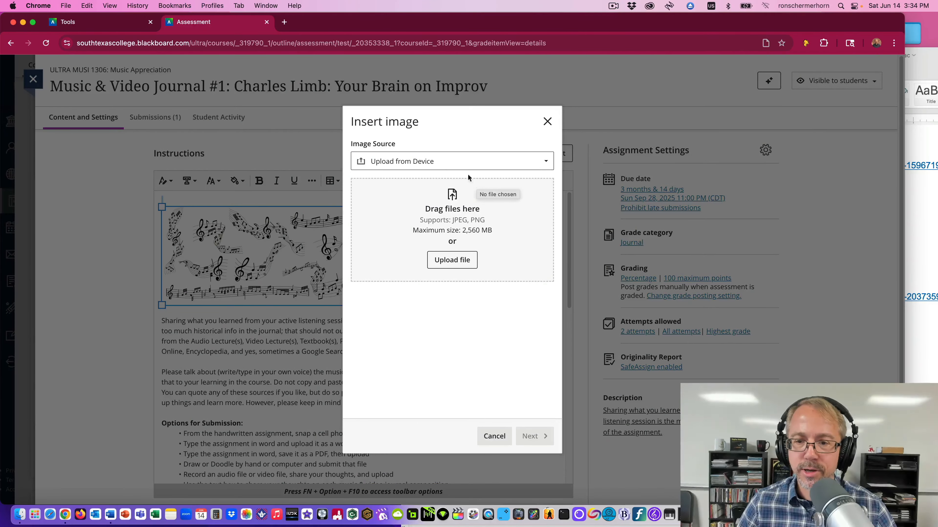
left_click(547, 122)
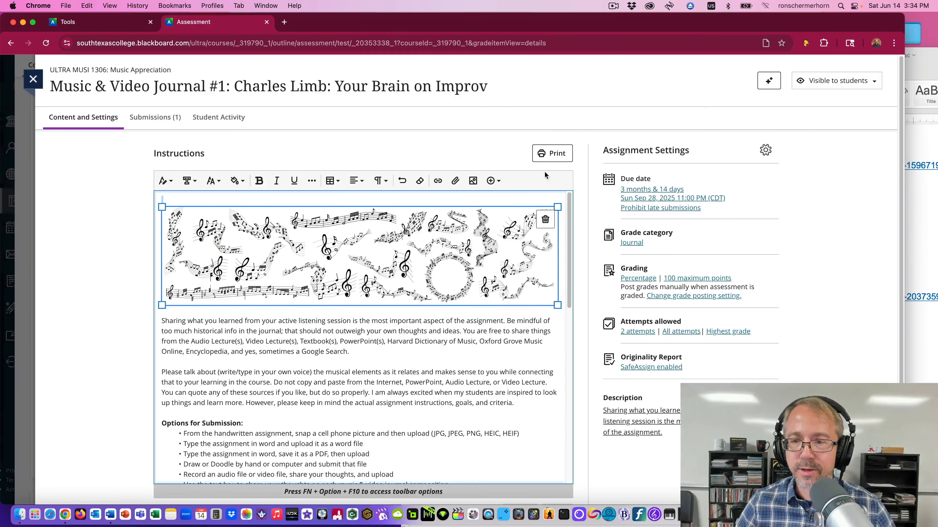
left_click(496, 182)
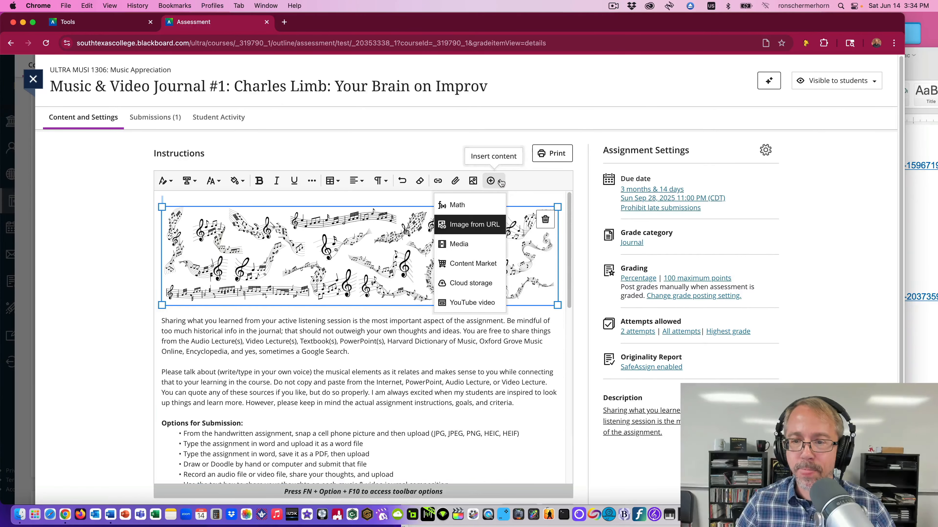
left_click(476, 225)
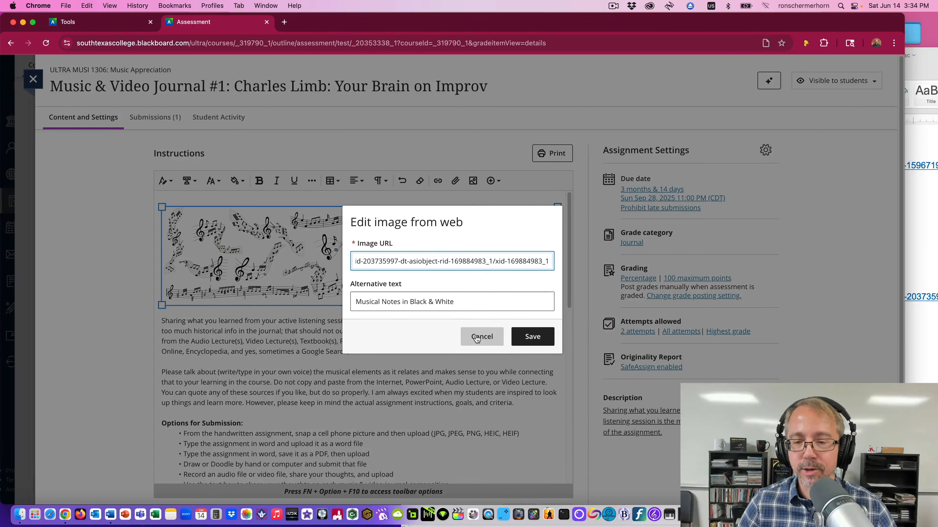
Copy the banner's alternative text "Musical Notes in Black & White" and paste it below the alt text list in the Word notes.
left_click(458, 302)
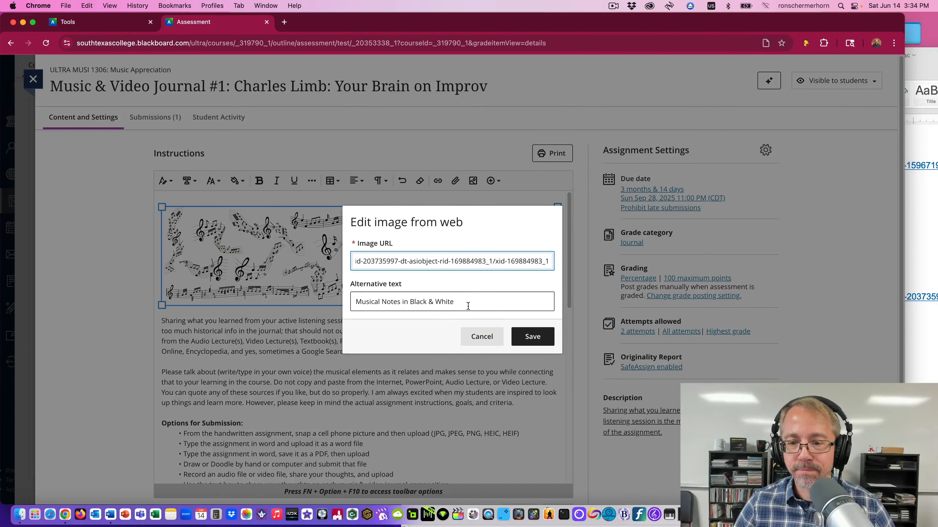
left_click_drag(458, 299, 342, 302)
key("super+c")
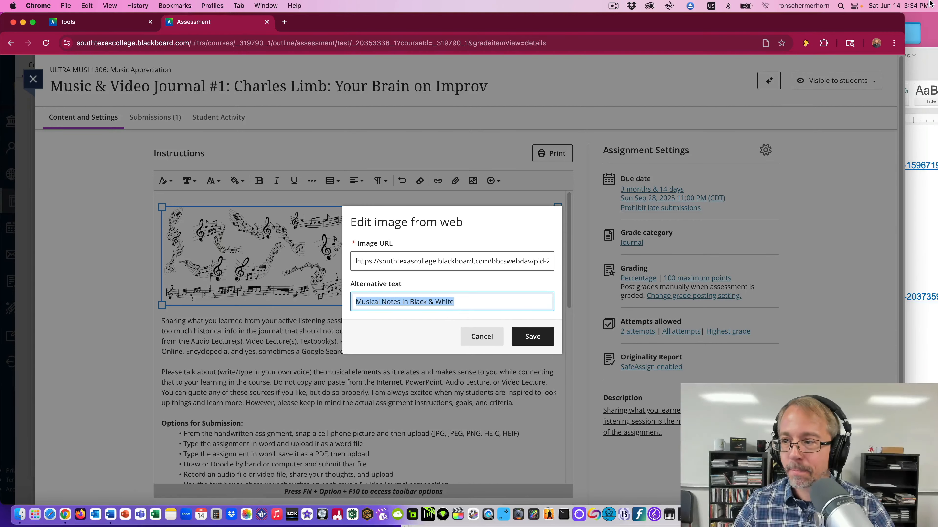
left_click(918, 52)
left_click(494, 384)
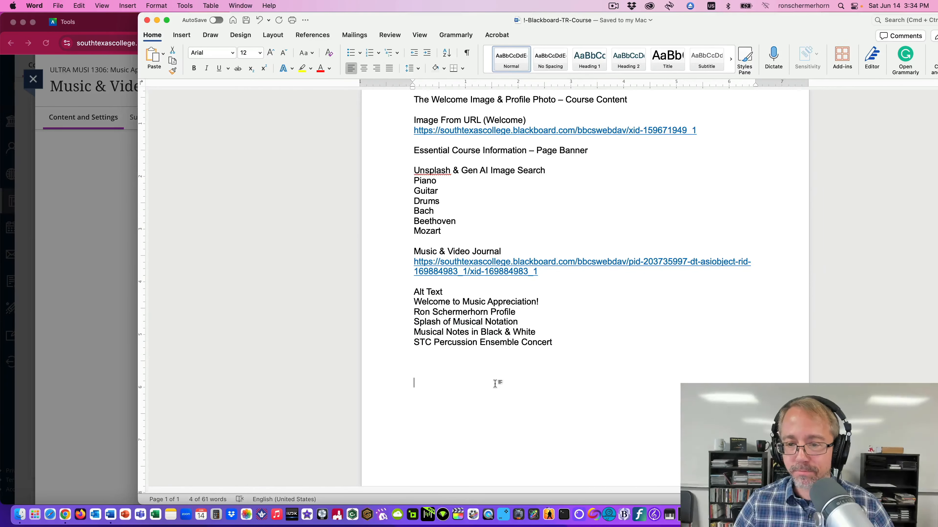
key("super+v")
Copy the banner's image URL from Chrome and paste it above the copied alternative text in Word, separated by a blank line.
left_click(102, 247)
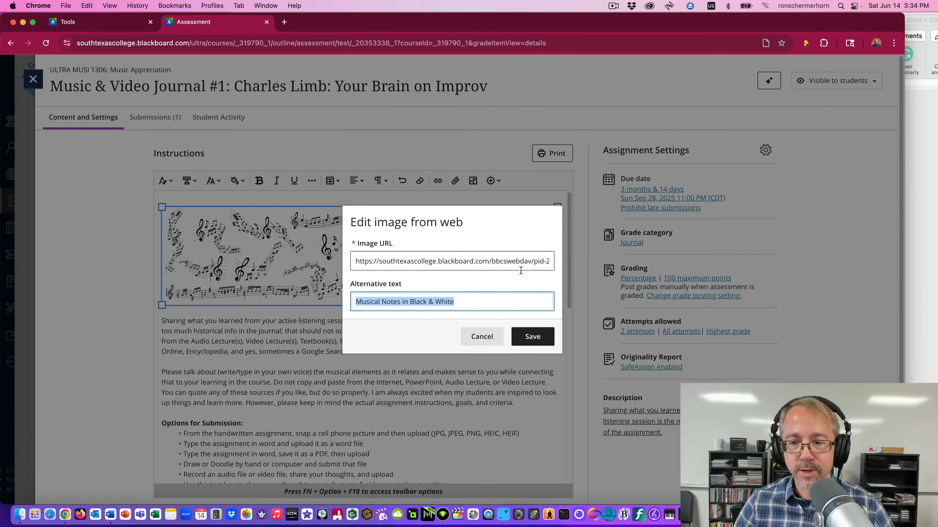
left_click(518, 262)
key("super+a")
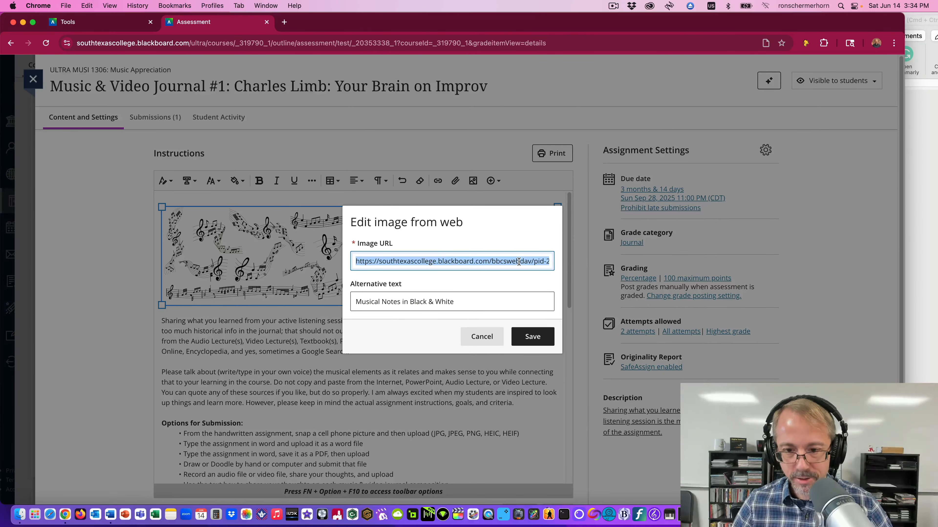
left_click(929, 153)
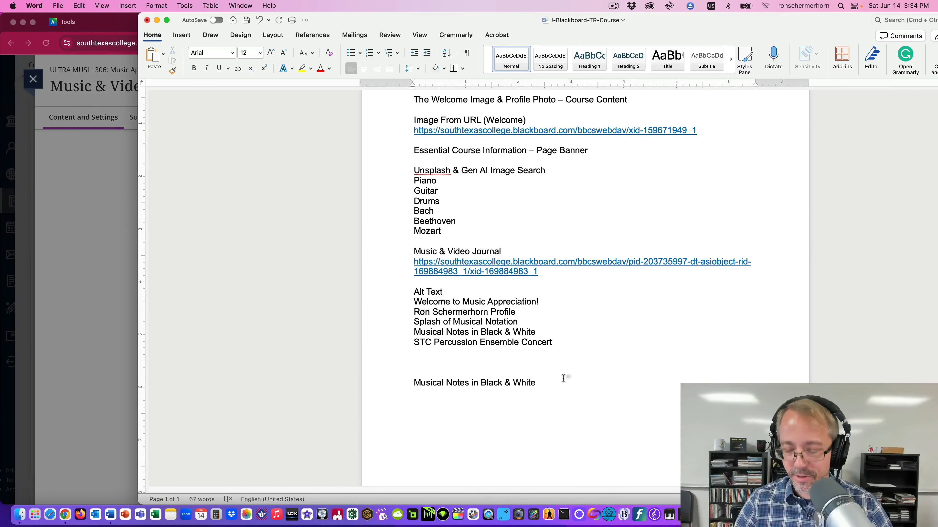
key("Return")
key("Return")
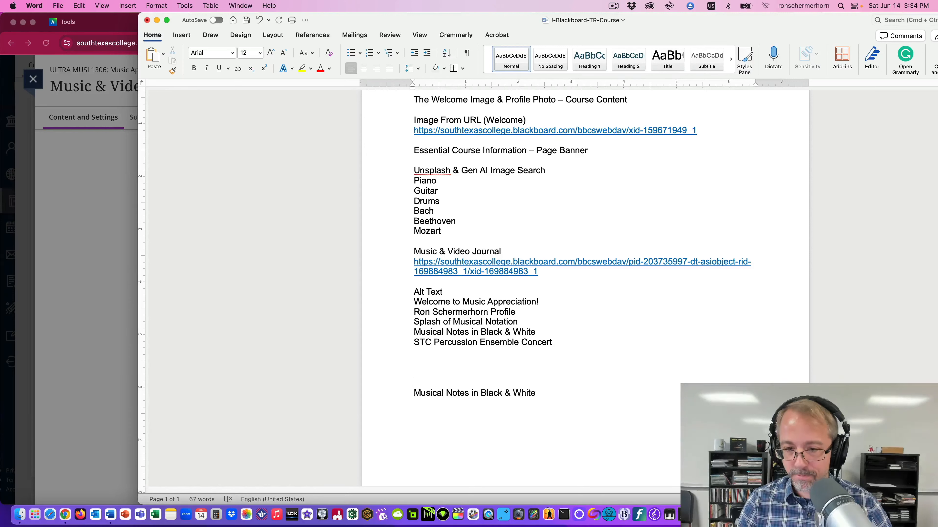
type("https://southtexascollege.blackboard.com/bbcswebdav/pid-203735997-dt-asiobject-rid-169884983_1/xid-169884983_1")
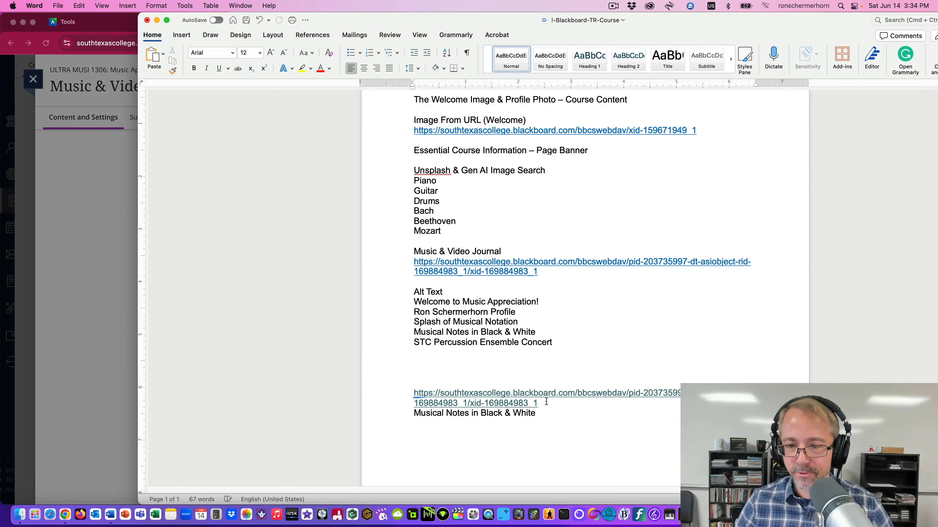
key("Return")
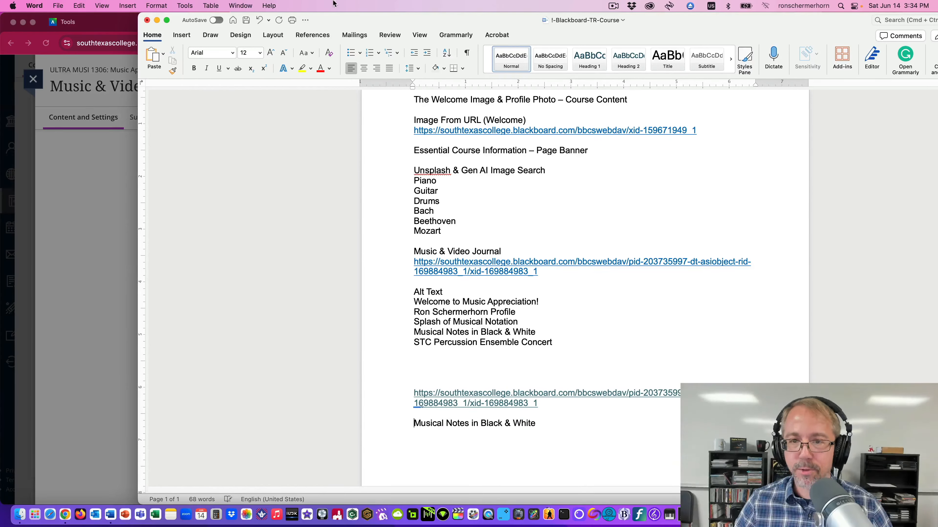
left_click_drag(381, 19, 529, 19)
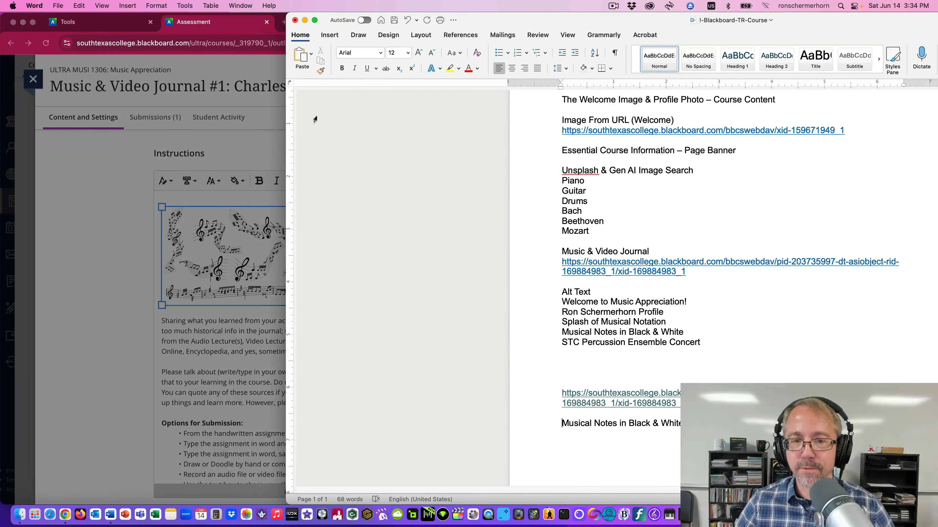
In Chrome, cancel the image URL settings, delete the black-and-white banner and the empty line it leaves, and save the journal instructions.
left_click(244, 141)
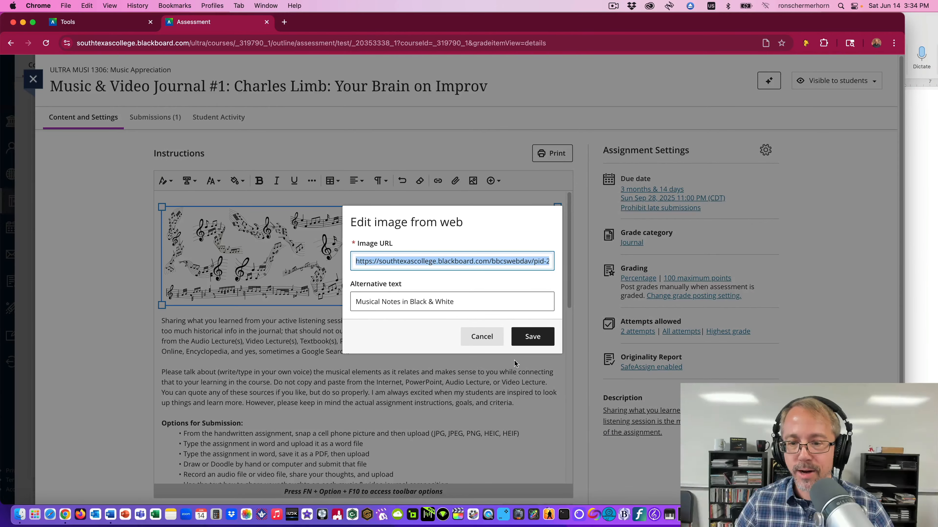
left_click(481, 337)
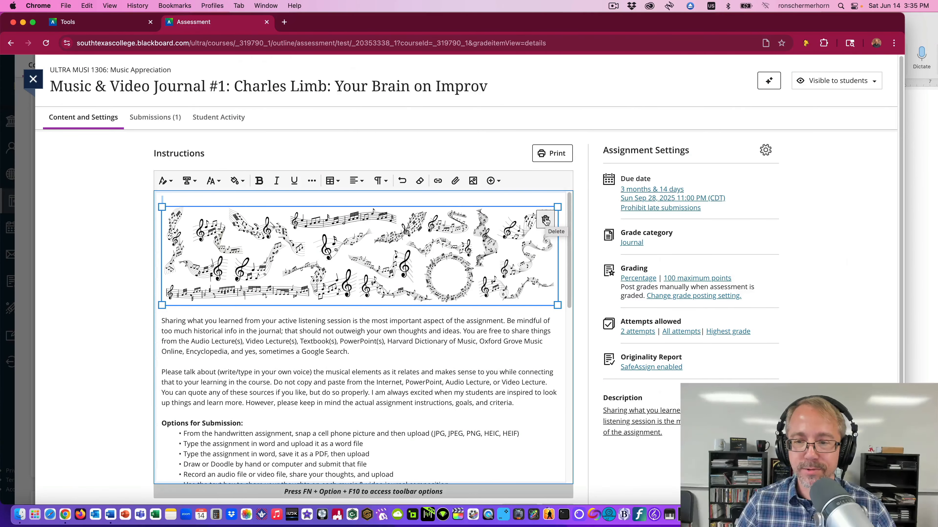
left_click(545, 220)
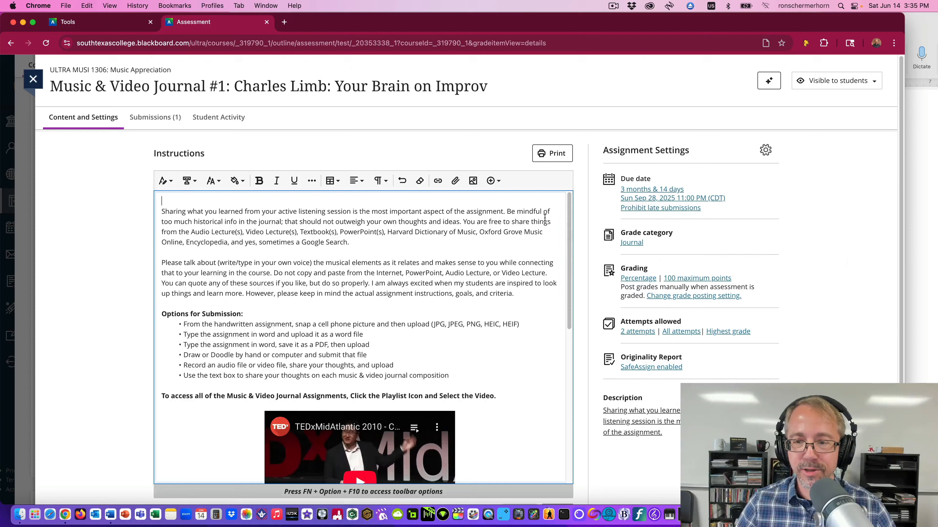
left_click(161, 209)
key("BackSpace")
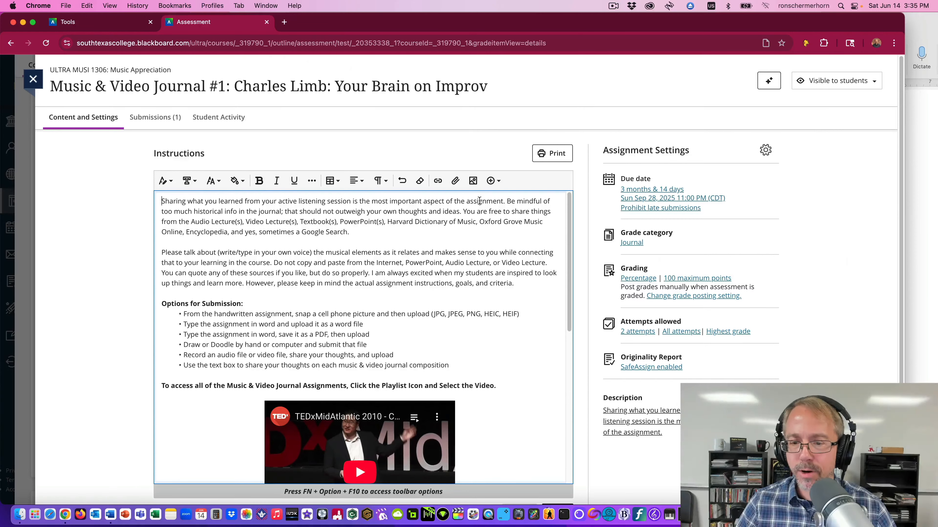
scroll(479, 200, "down", 15)
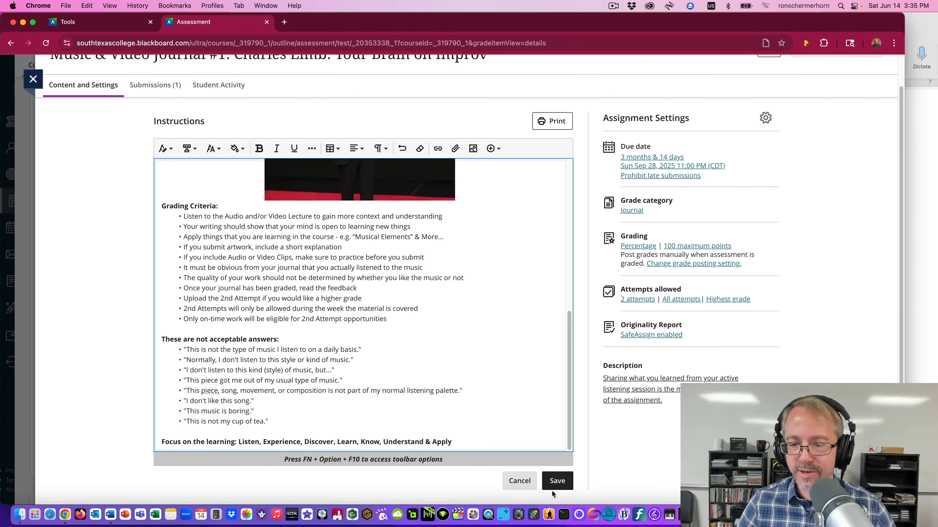
left_click(552, 487)
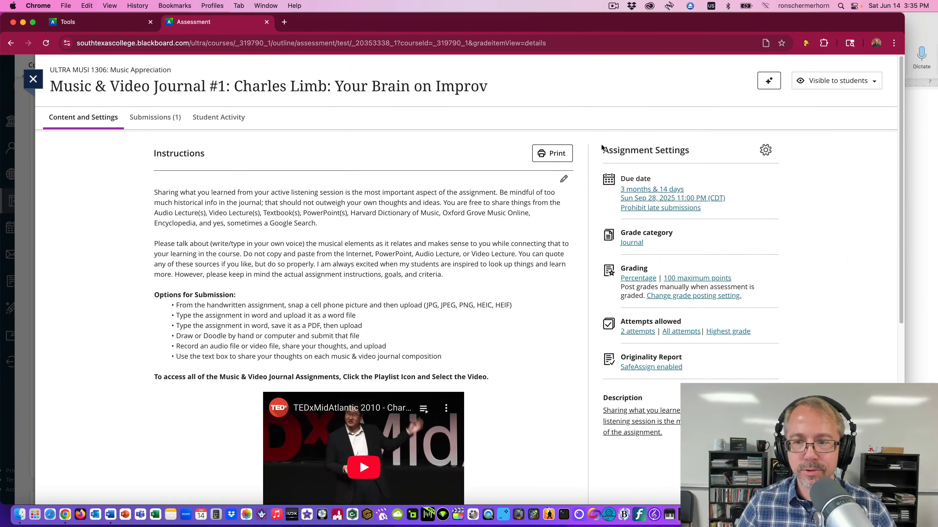
Reopen the journal instructions for editing and start inserting an image from a web URL at the beginning.
left_click(564, 180)
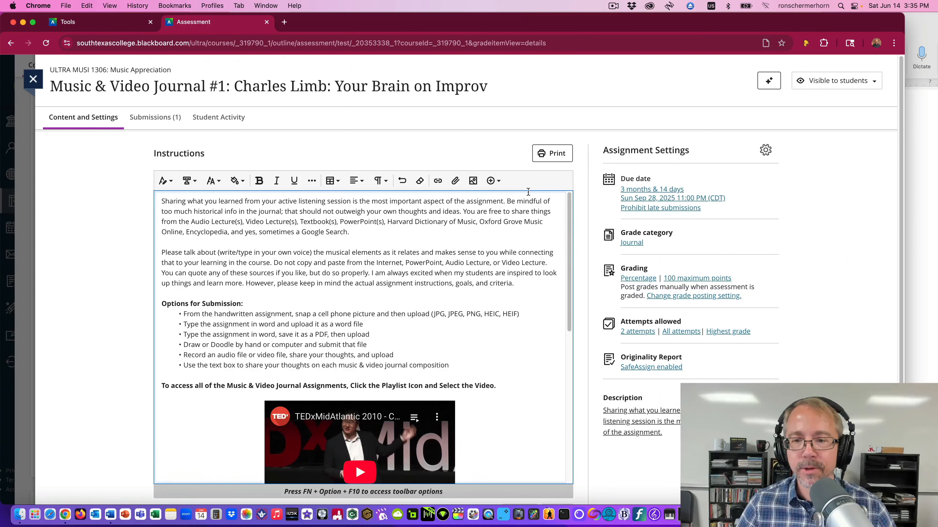
left_click(494, 180)
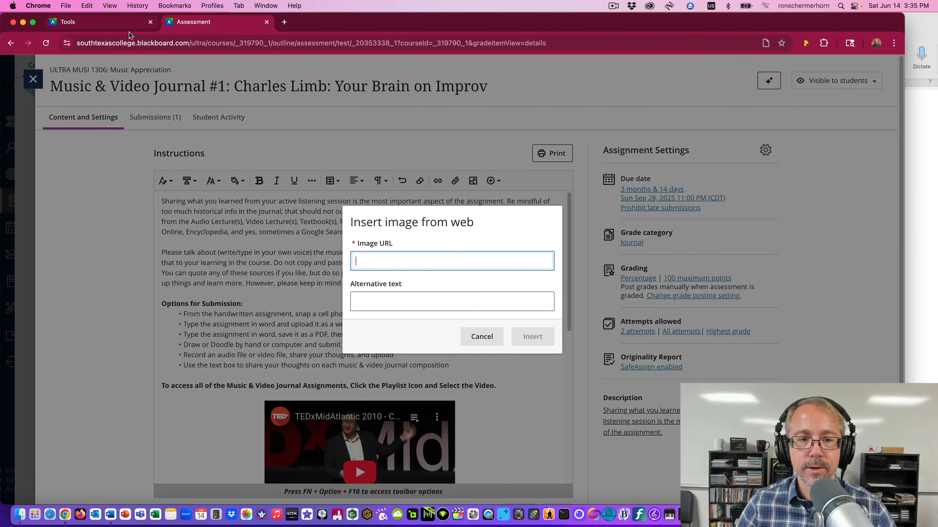
left_click(433, 264)
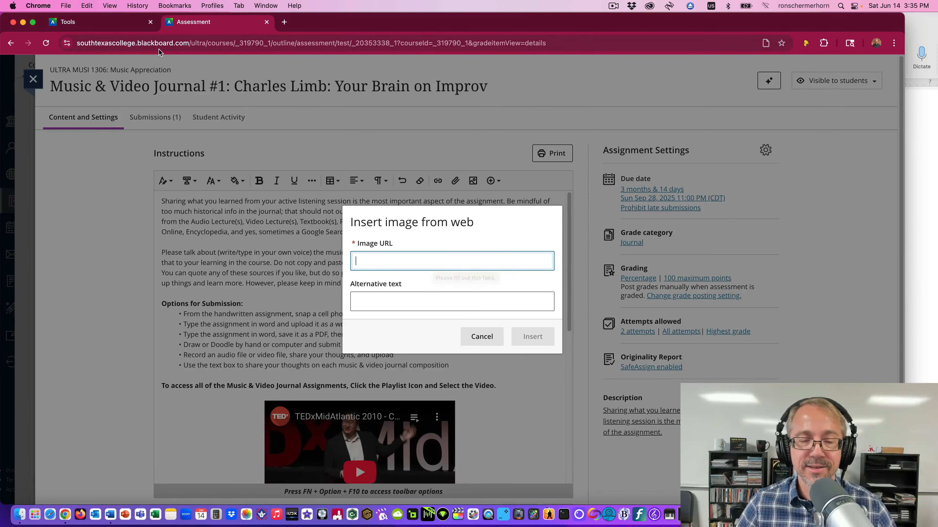
In the Content Collection's !-Course-Images-Attachments folder, preview 10-Musical-Notes-BW.jpeg, close the preview, and open the file's settings.
left_click(119, 24)
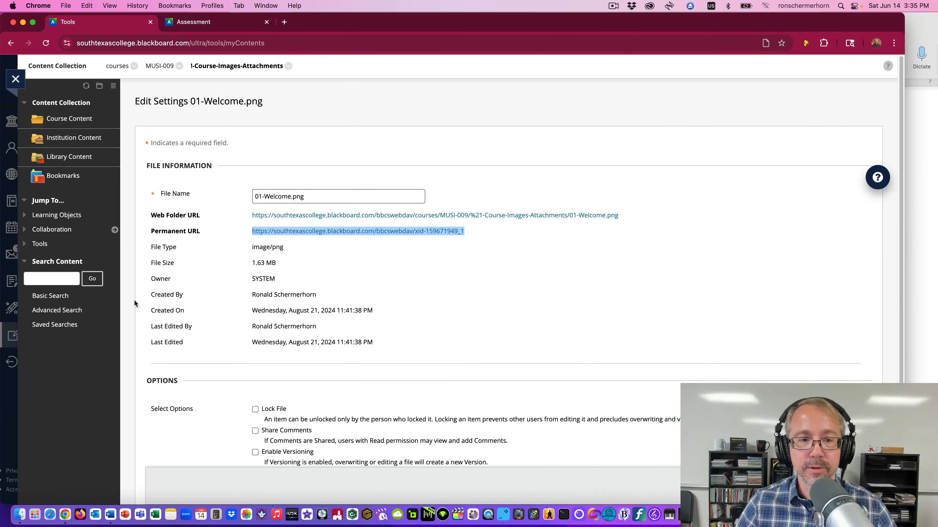
left_click(160, 66)
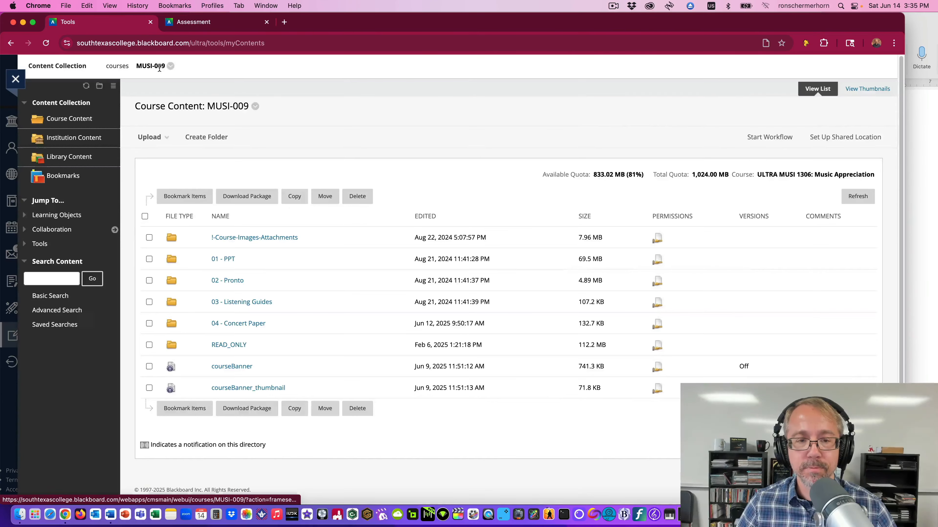
left_click(272, 237)
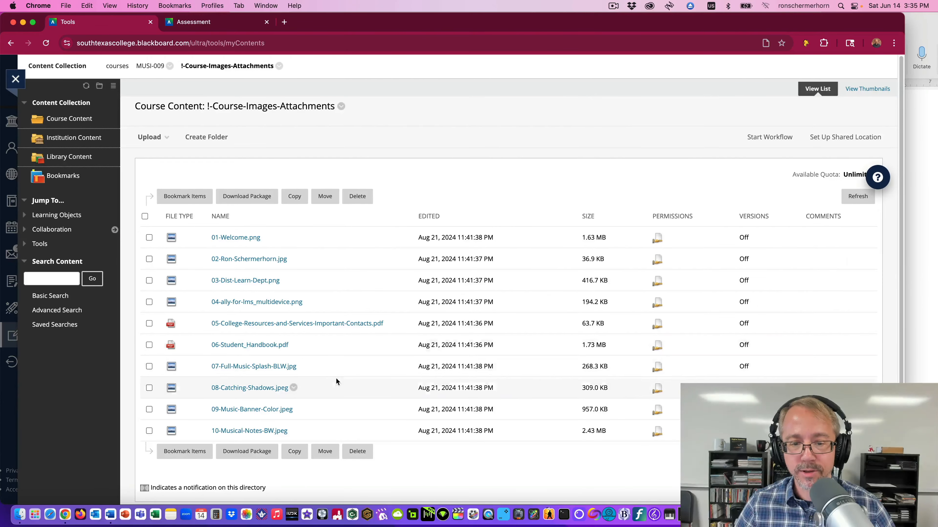
left_click(269, 435)
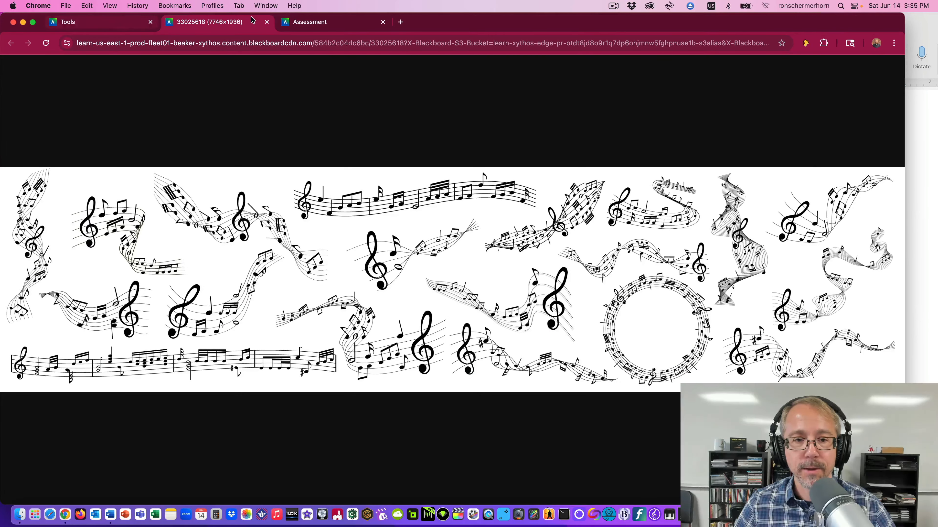
left_click(267, 21)
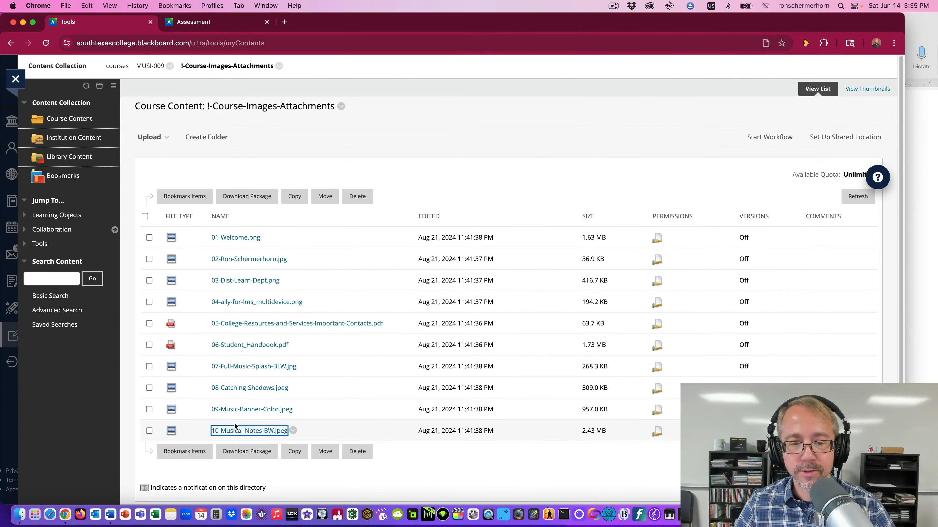
left_click(294, 431)
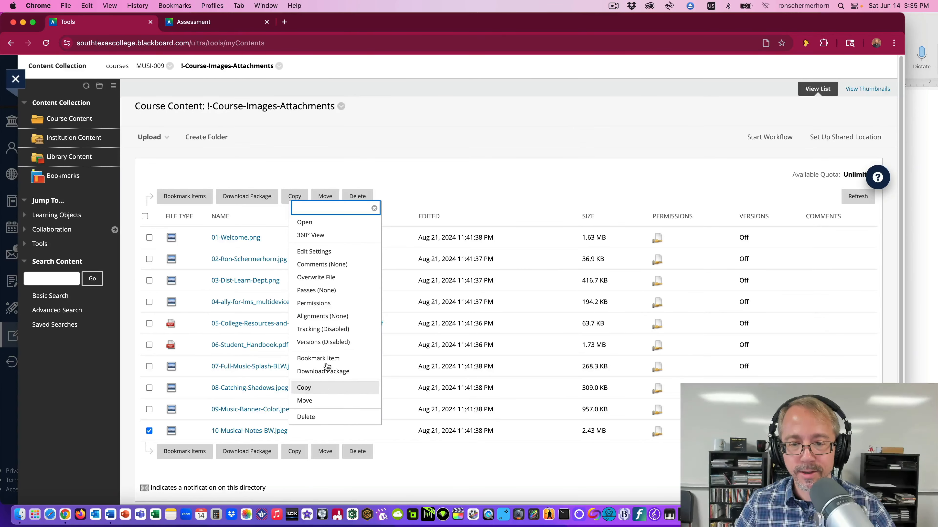
left_click(373, 208)
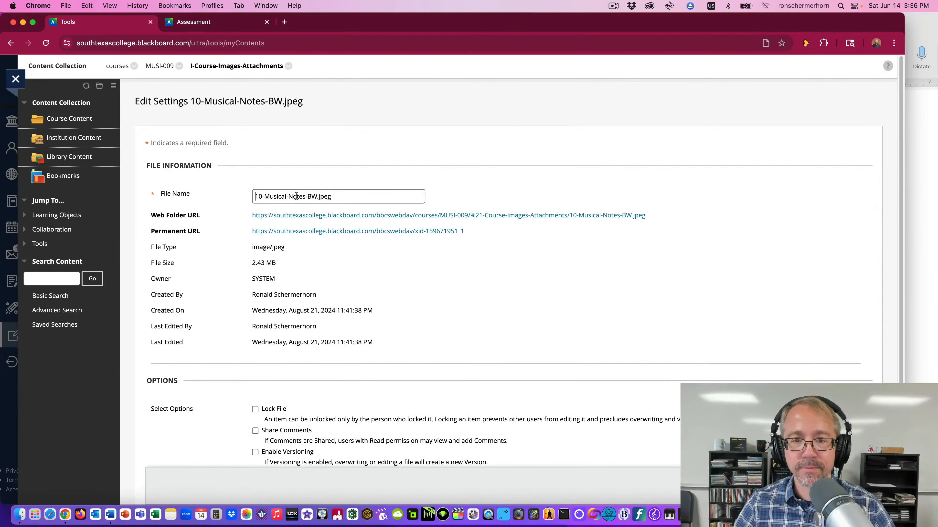
Copy the permanent URL of 10-Musical-Notes-BW.jpeg and paste it as the image URL for the journal instructions.
left_click_drag(478, 233, 250, 235)
key("super+c")
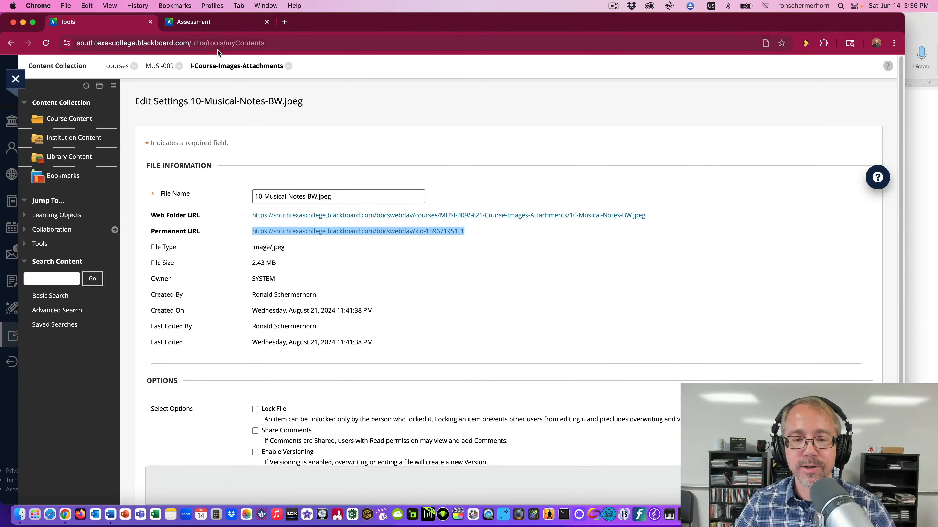
left_click(227, 25)
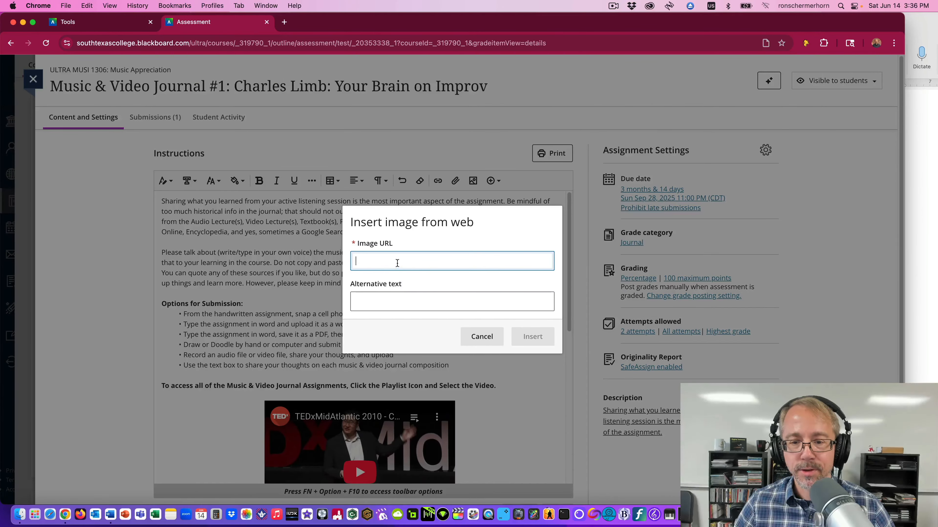
key("super+v")
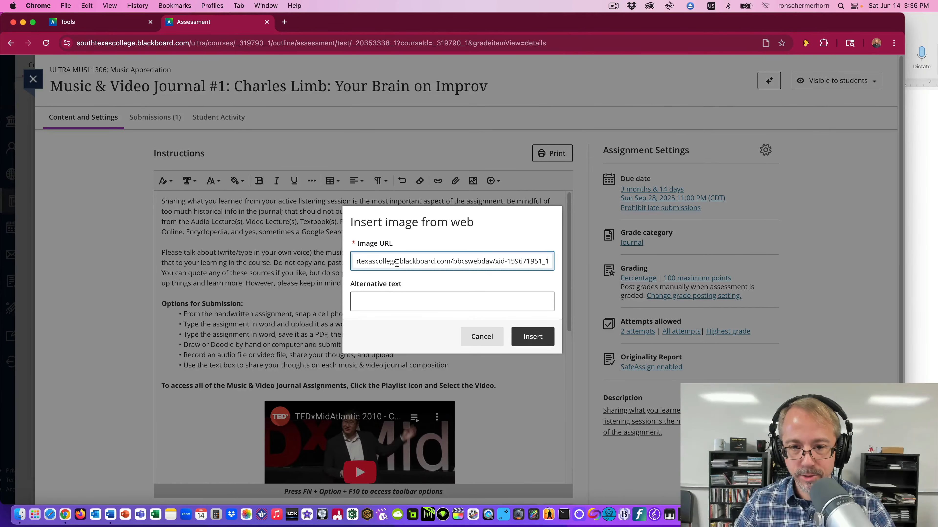
Copy "Musical Notes in Black & White" from the Word notes and paste it as the image's alternative text in Chrome.
left_click(920, 222)
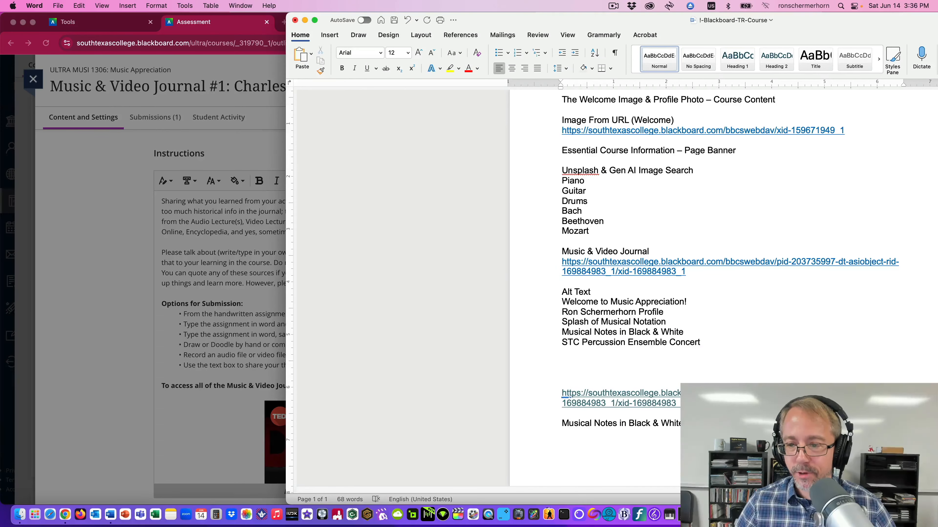
triple_click(650, 423)
key("super+c")
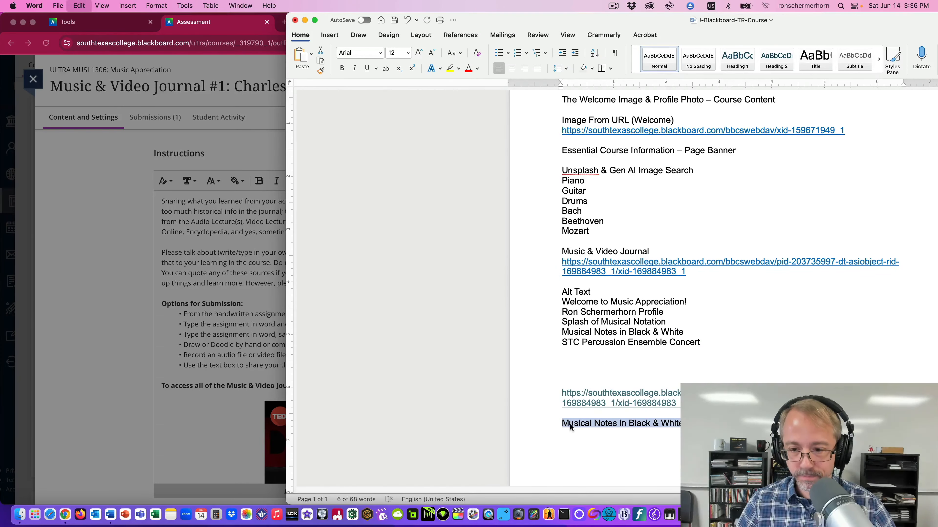
left_click(97, 154)
left_click(441, 301)
key("super+v")
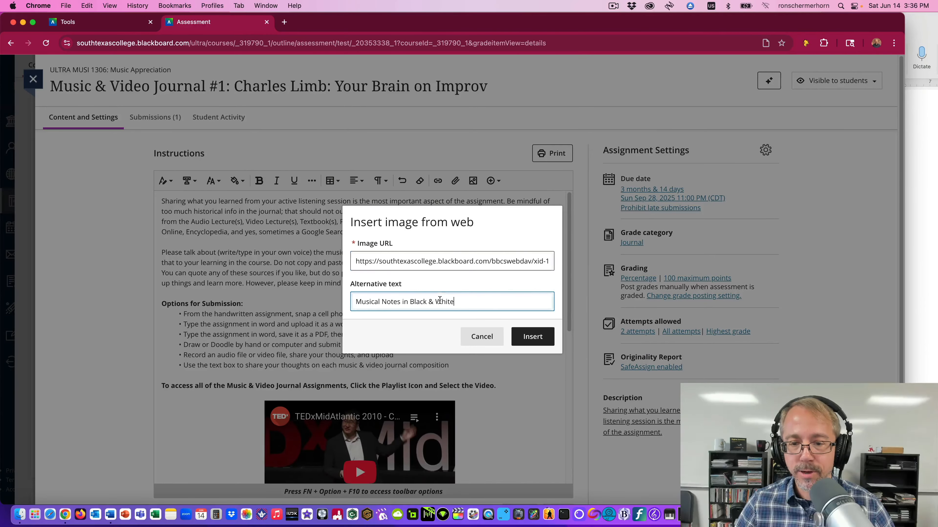
Insert the black-and-white music banner at the beginning of the journal instructions and save them.
left_click(531, 339)
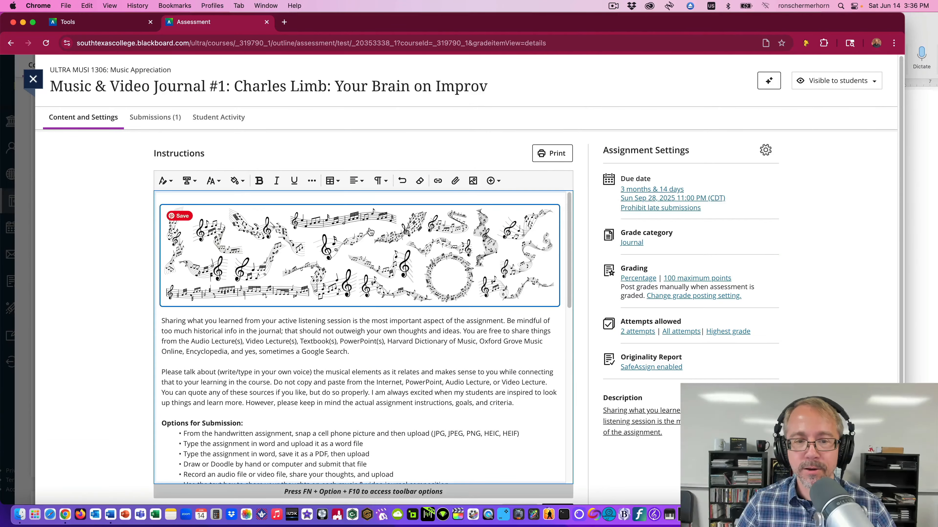
scroll(572, 314, "down", 10)
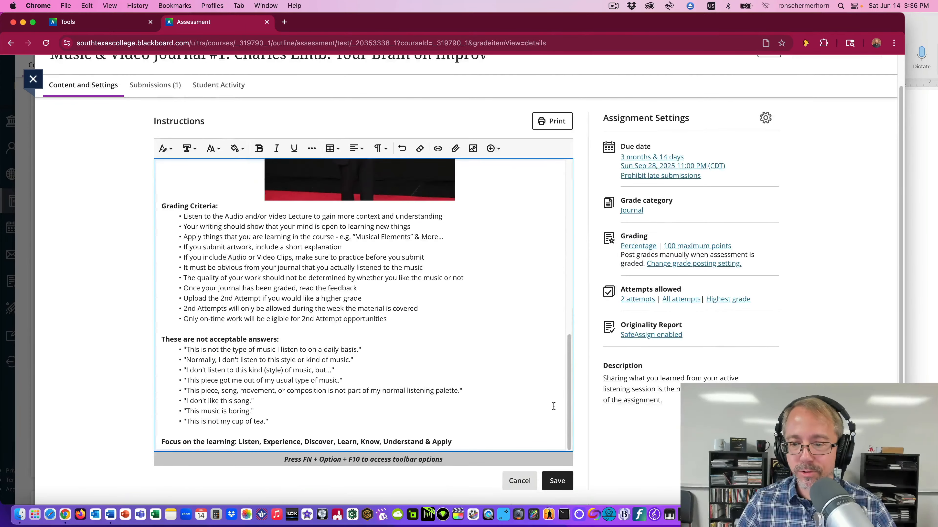
left_click(555, 480)
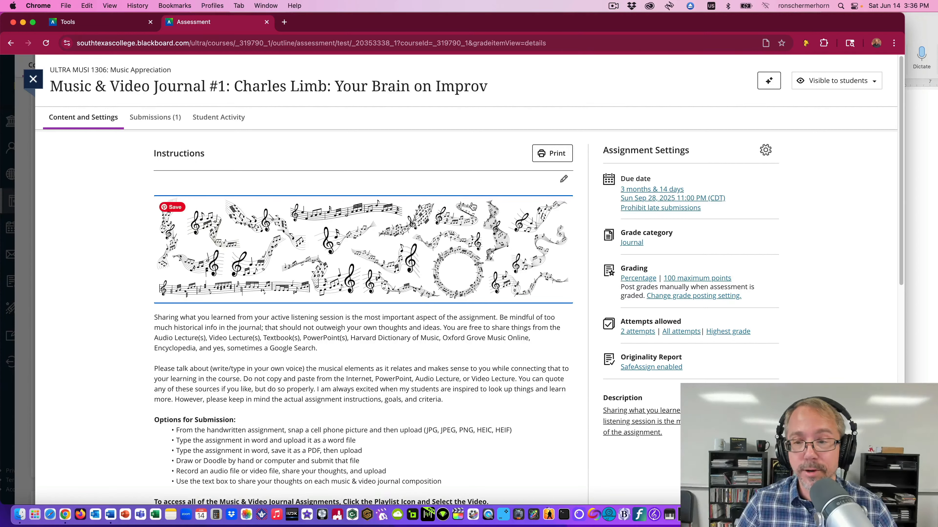
Reopen the journal instructions, delete the black-and-white banner and the empty line above the text, and save.
left_click(561, 180)
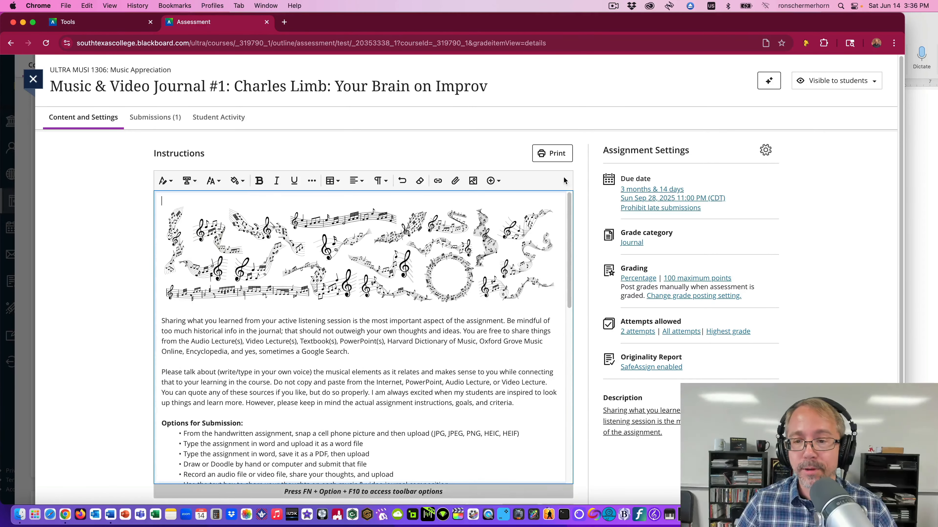
left_click(479, 245)
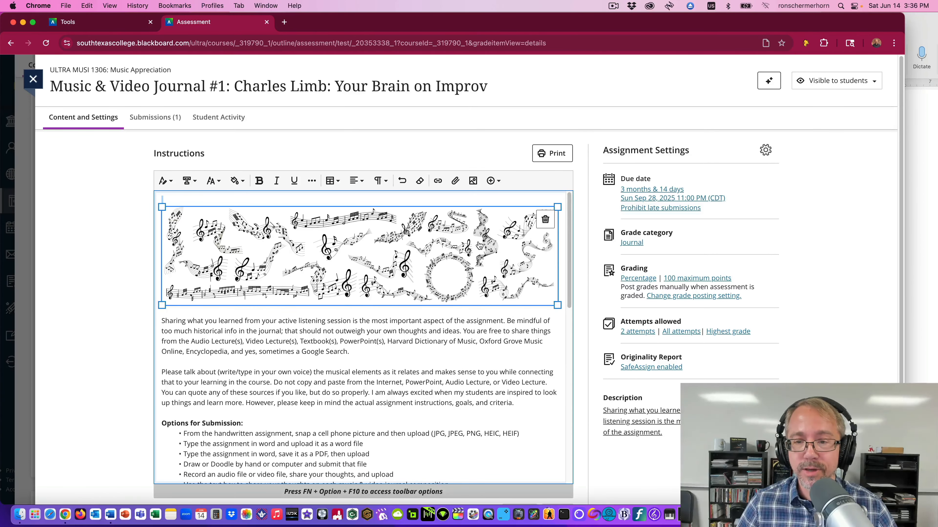
left_click(545, 219)
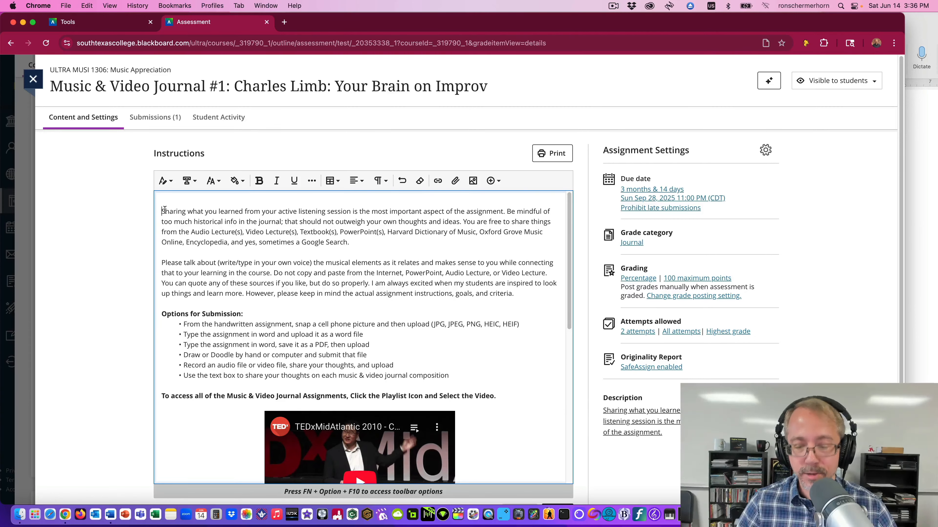
key("BackSpace")
scroll(517, 277, "down", 1)
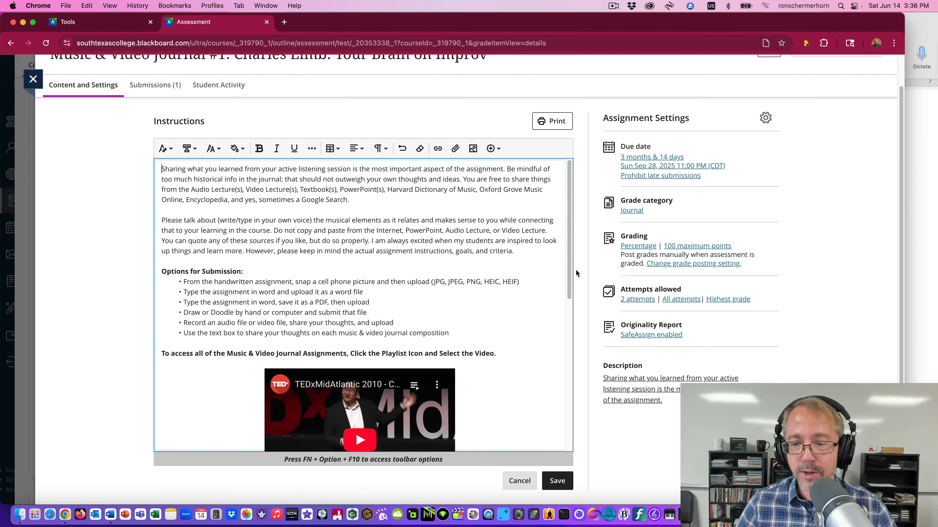
left_click(564, 488)
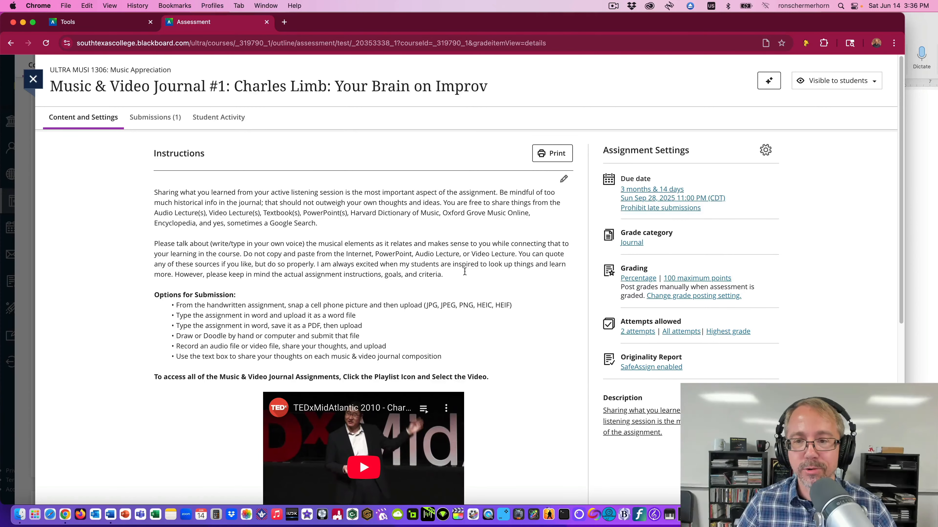
Reopen the journal instructions for editing and review the extra content options and the image upload dialog.
left_click(564, 180)
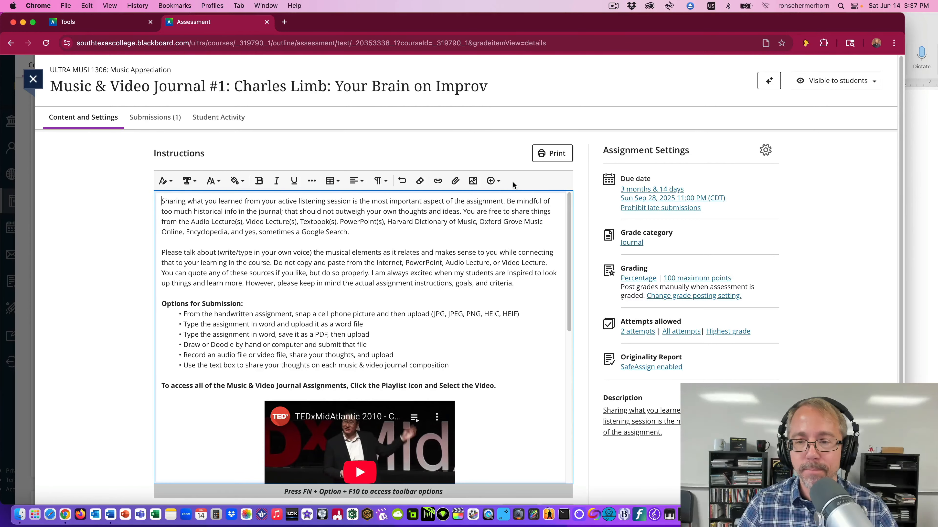
left_click(494, 181)
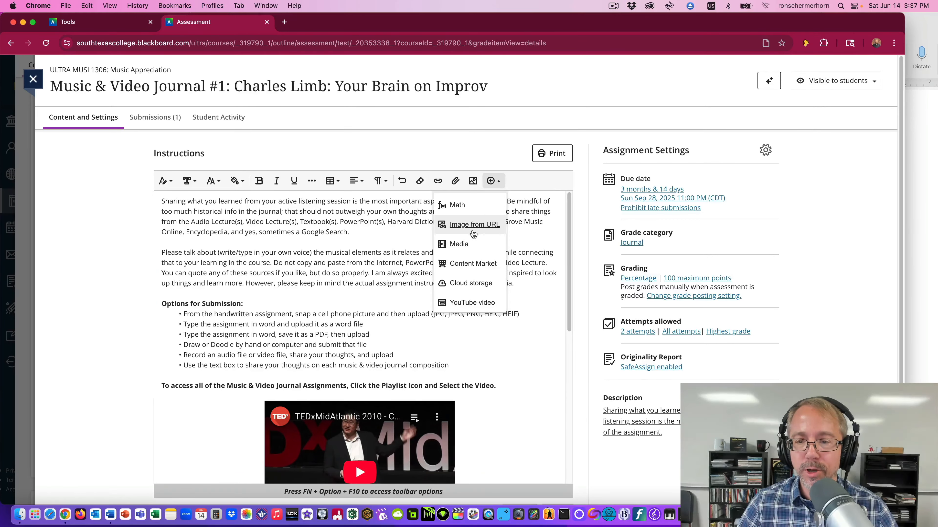
left_click(496, 147)
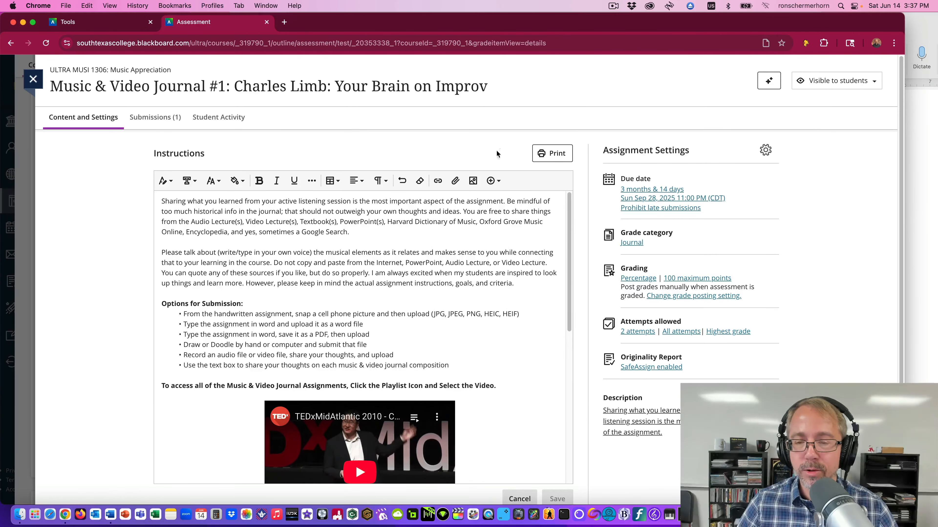
left_click(474, 180)
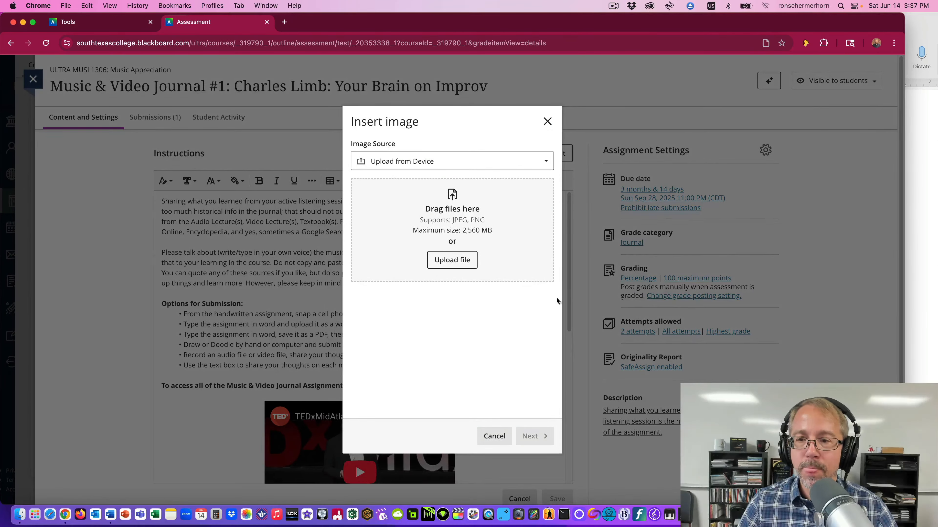
left_click(548, 121)
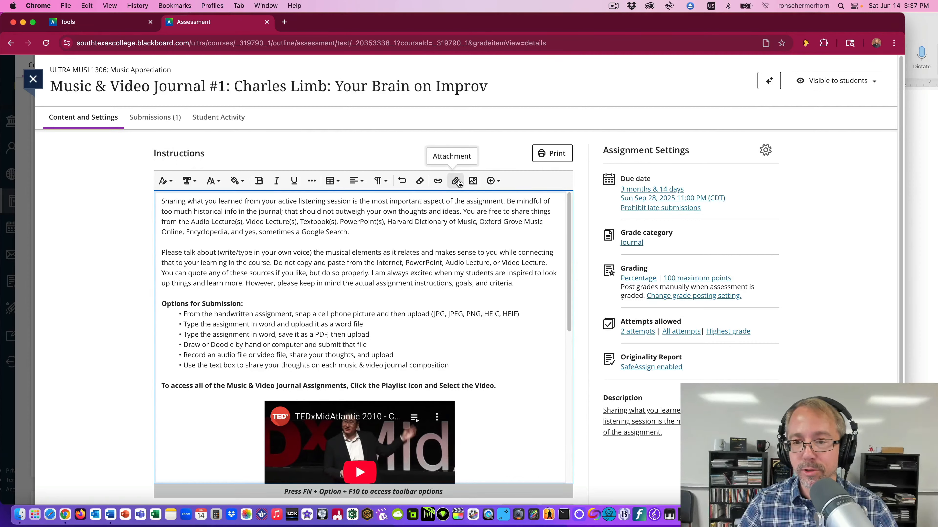
Start inserting an image, review the available image sources, and browse the device's Blackboard TR folder without choosing a file.
left_click(474, 181)
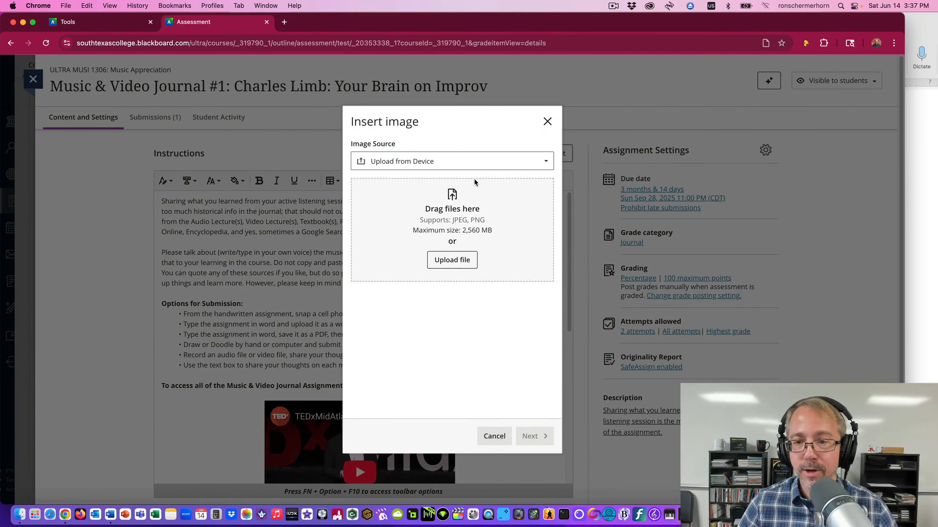
left_click(454, 161)
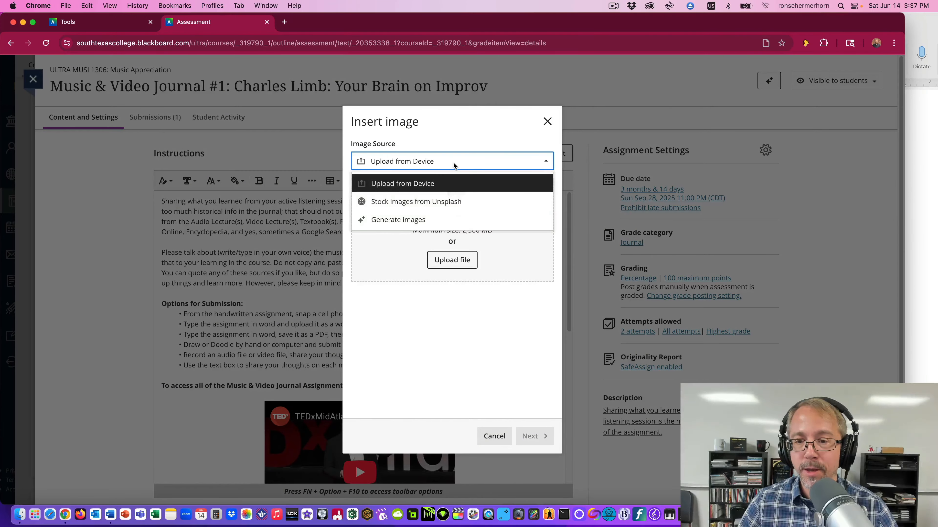
left_click(461, 160)
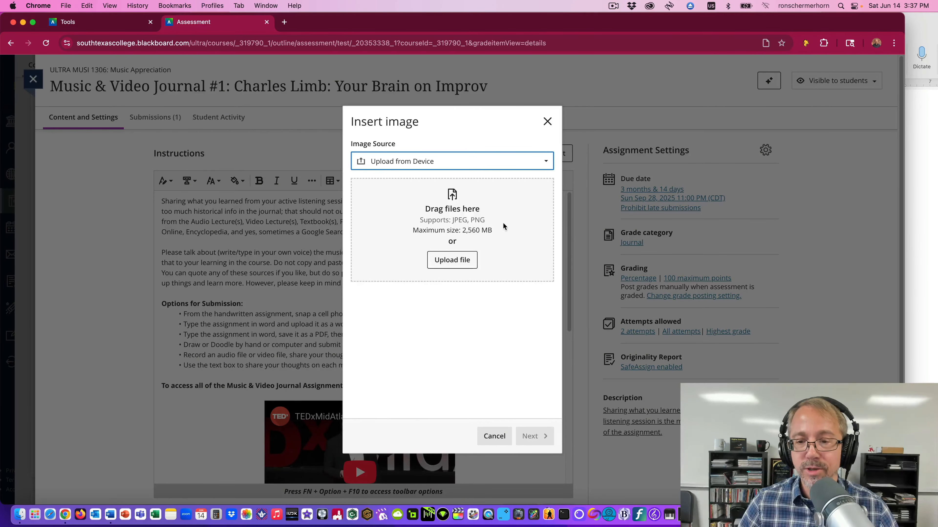
left_click(453, 260)
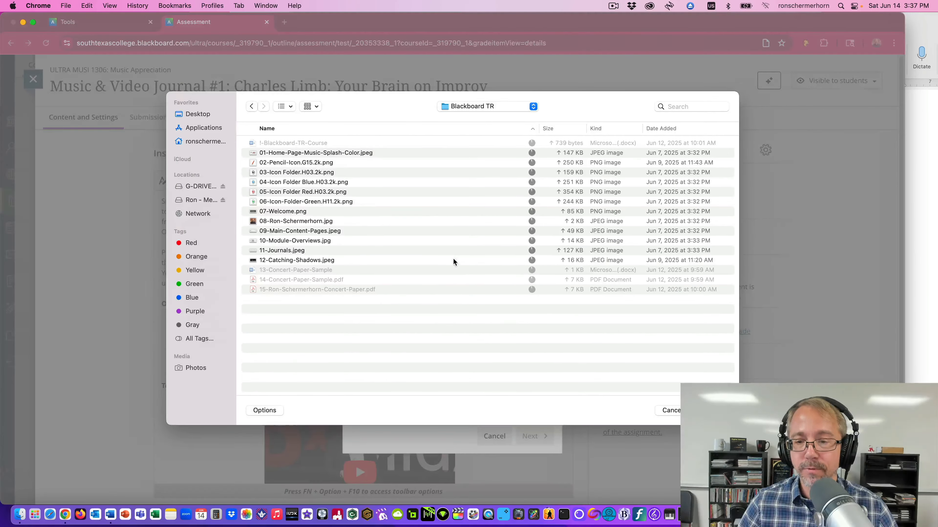
left_click(668, 410)
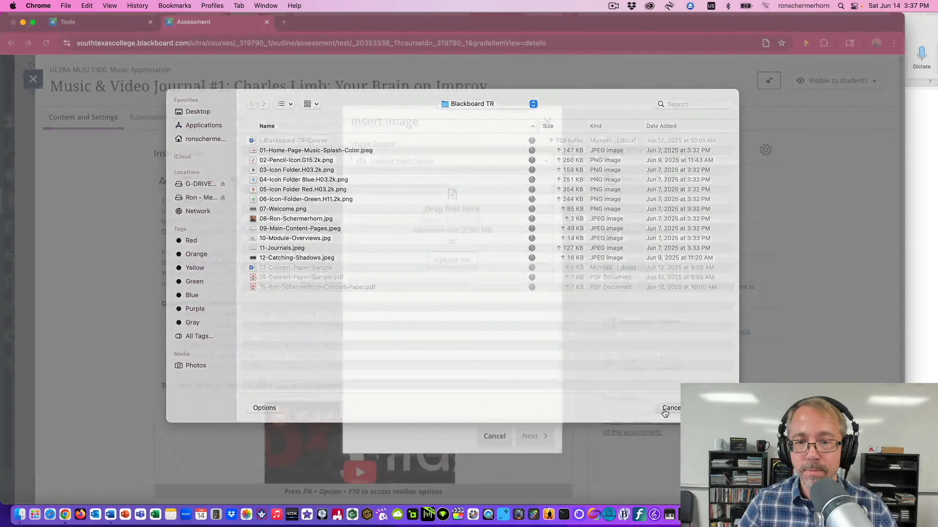
Switch the image source to Unsplash stock images and search for "improvisation and jazz music".
left_click(413, 161)
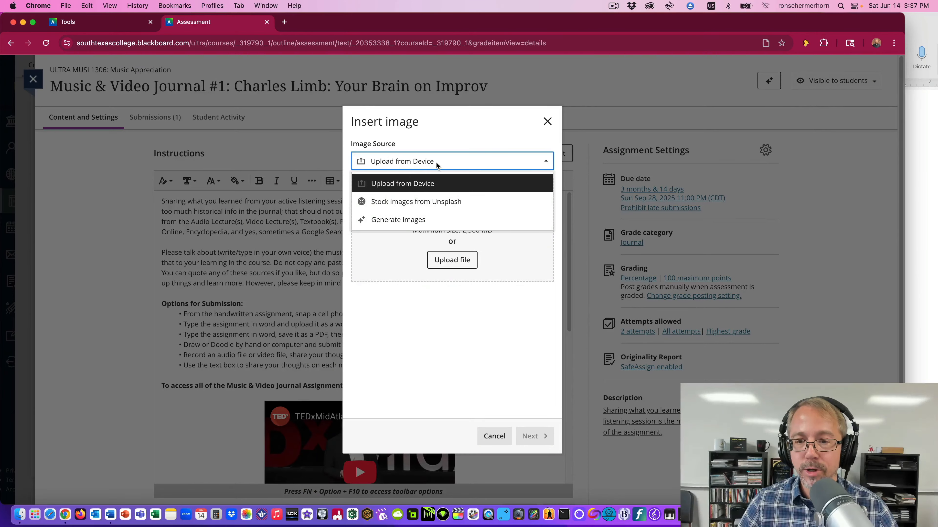
left_click(414, 202)
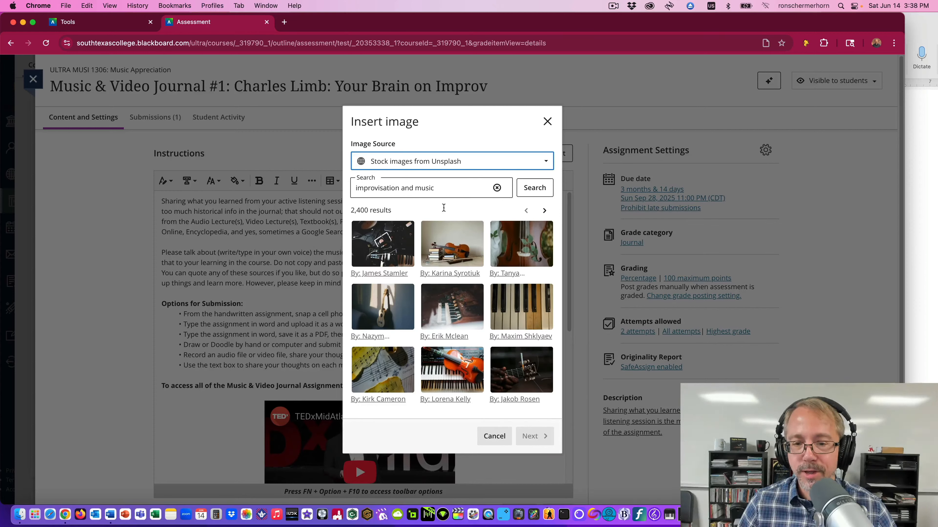
left_click(445, 188)
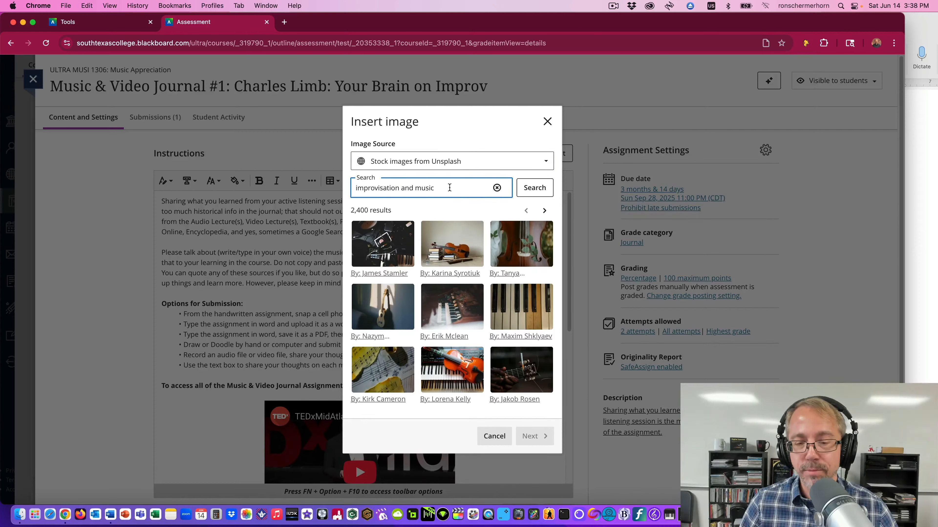
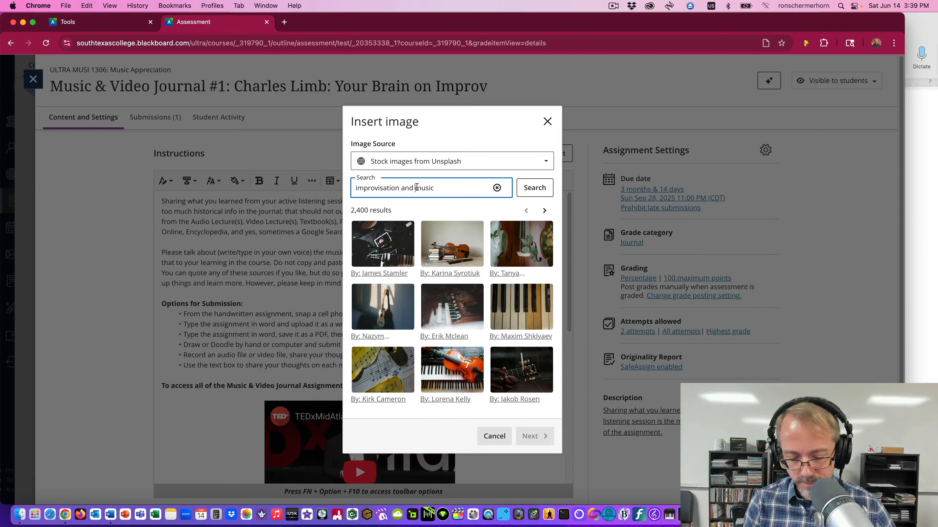
left_click(416, 188)
type("jazz")
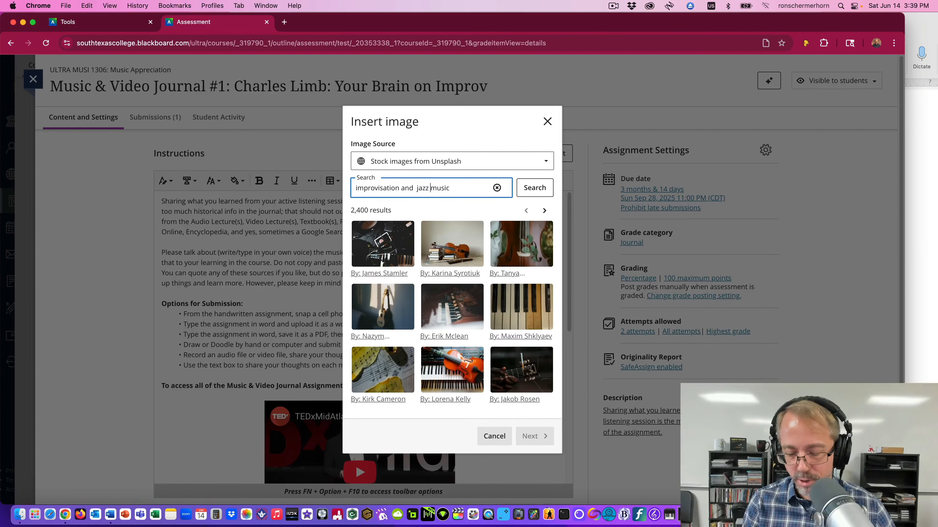
key("Return")
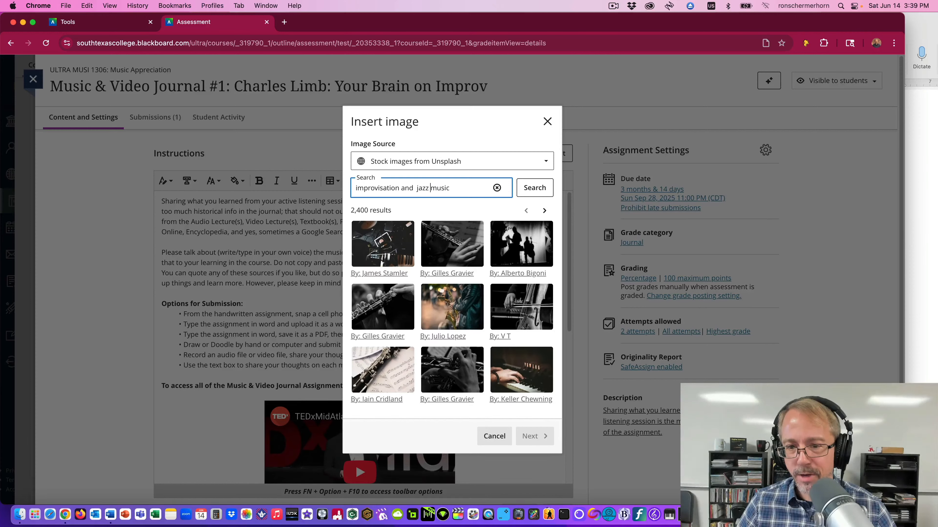
Insert the stock photo of hands on a Yamaha piano in its original aspect ratio, as view-only with display name "Journal 1".
left_click(519, 372)
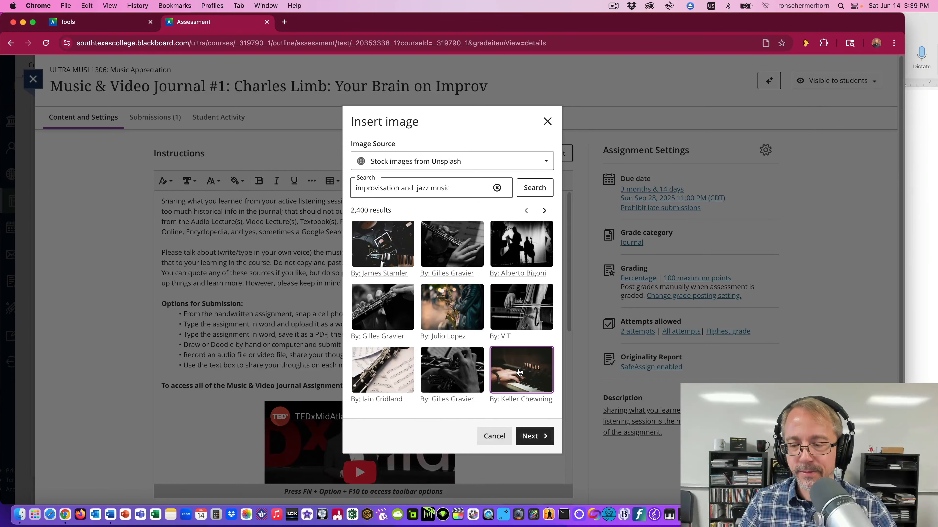
left_click(538, 441)
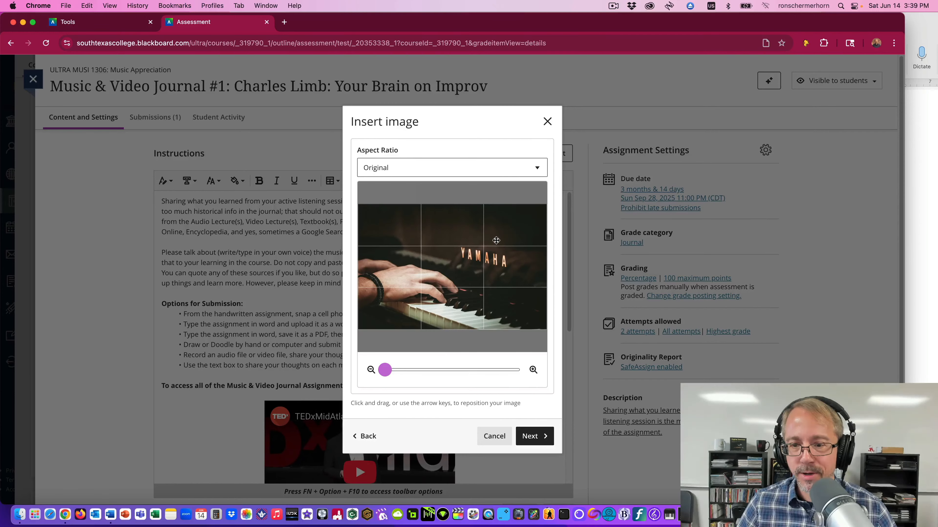
left_click(532, 439)
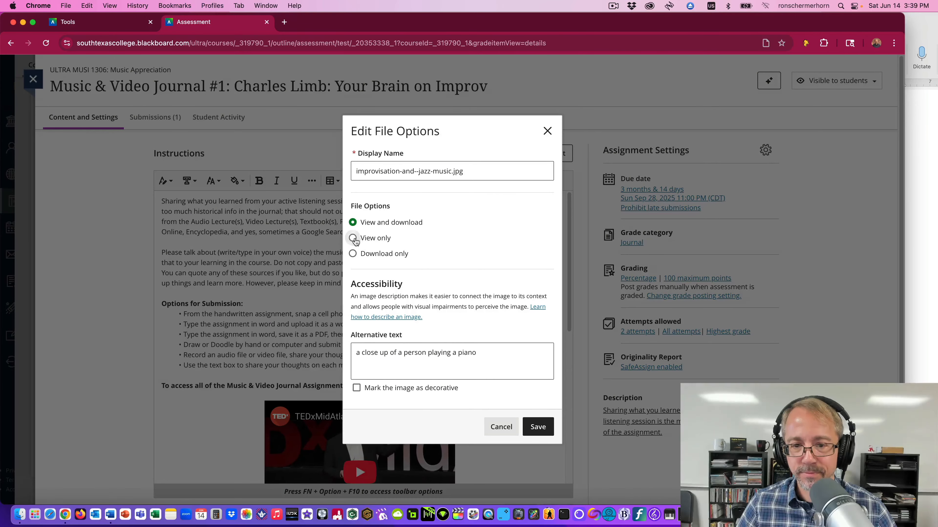
left_click(353, 238)
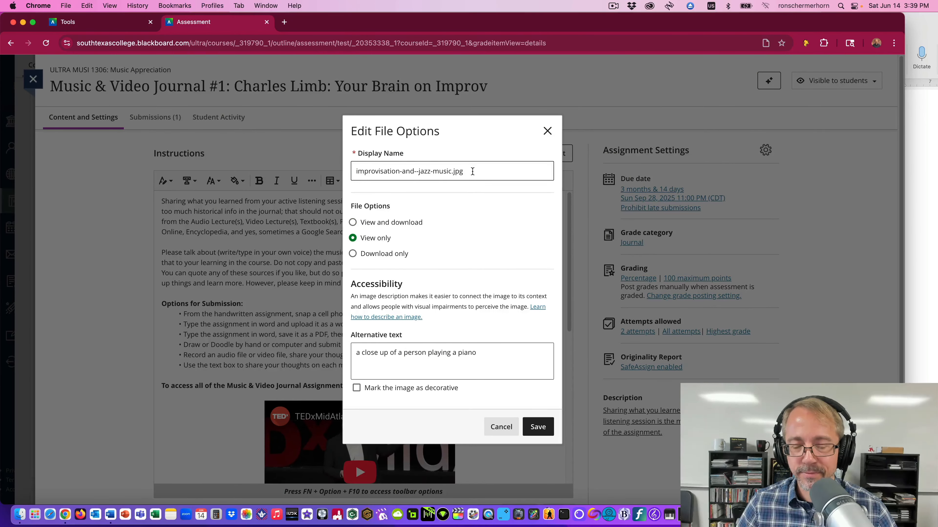
left_click_drag(469, 172, 355, 172)
key("BackSpace")
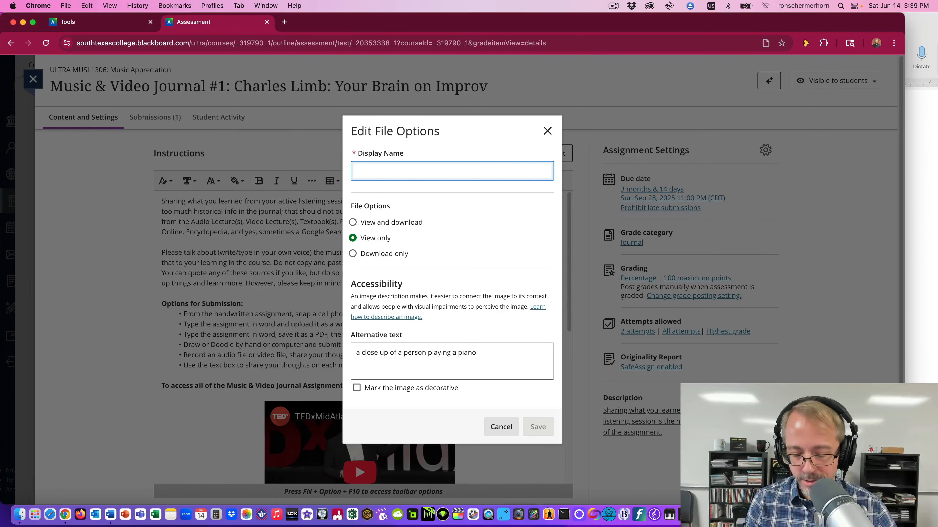
type("Journal 1")
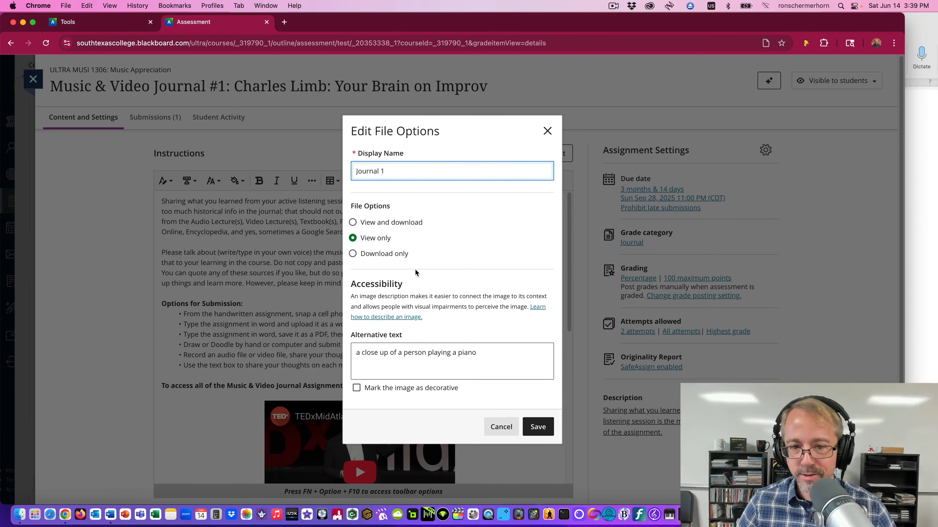
left_click(534, 428)
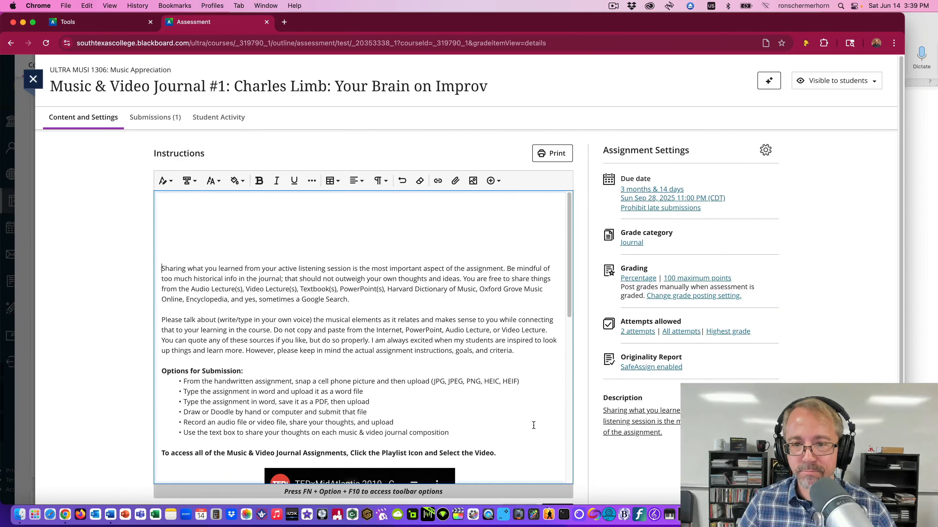
Examine the inserted piano photo in the journal instructions and its display name, file options and alternative text.
scroll(453, 278, "down", 2)
scroll(452, 278, "up", 3)
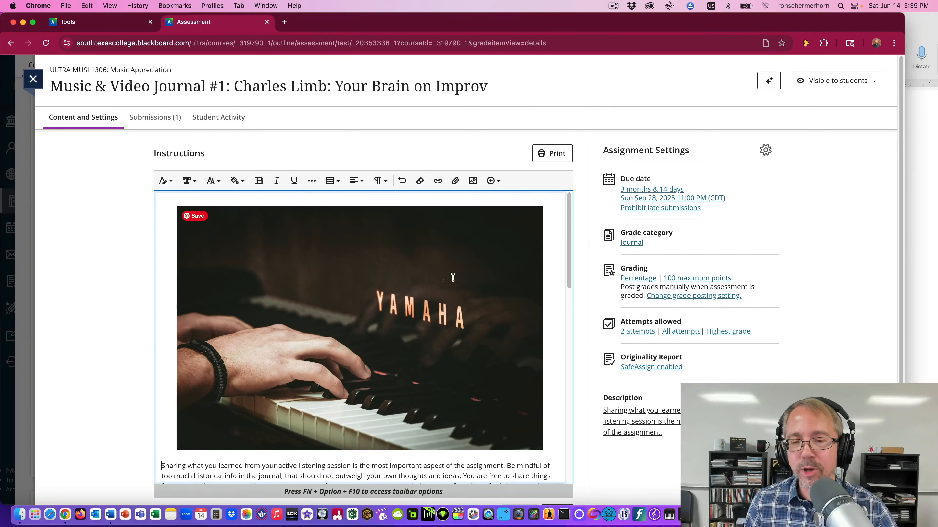
left_click(438, 266)
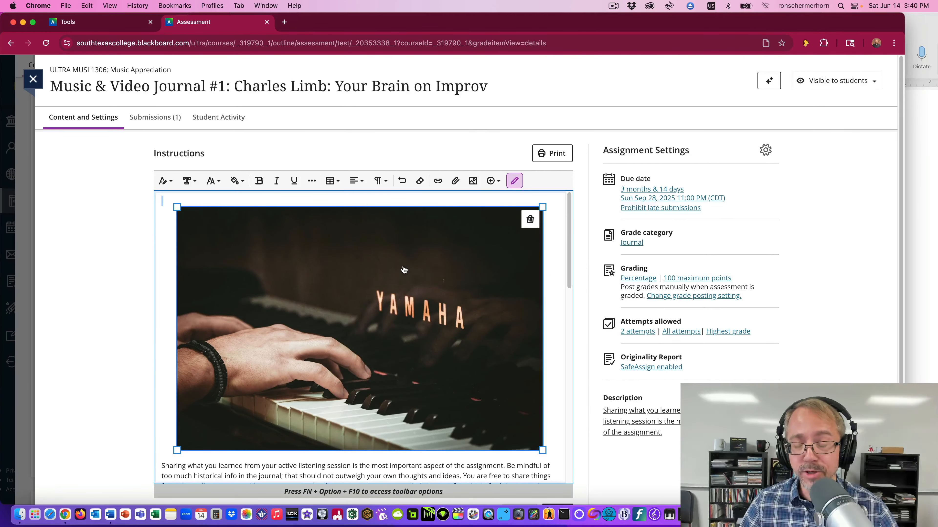
scroll(461, 232, "down", 2)
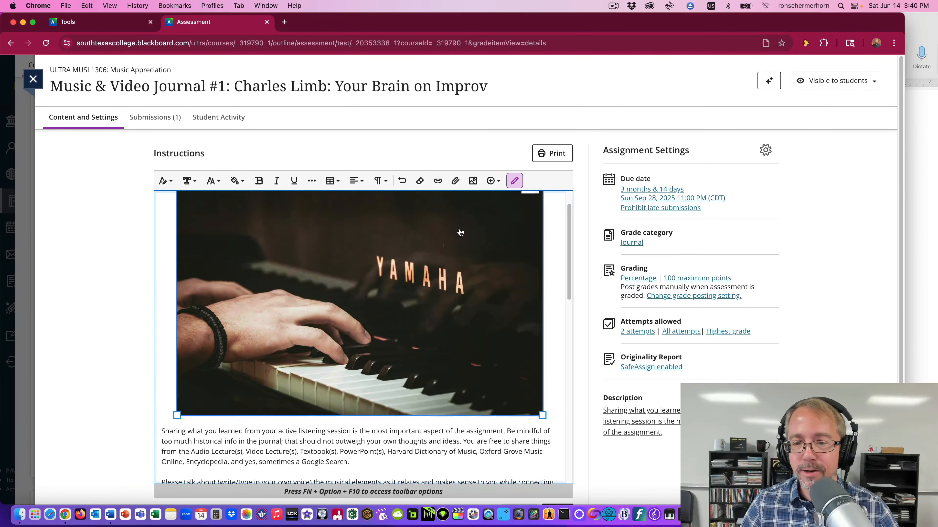
scroll(460, 232, "up", 2)
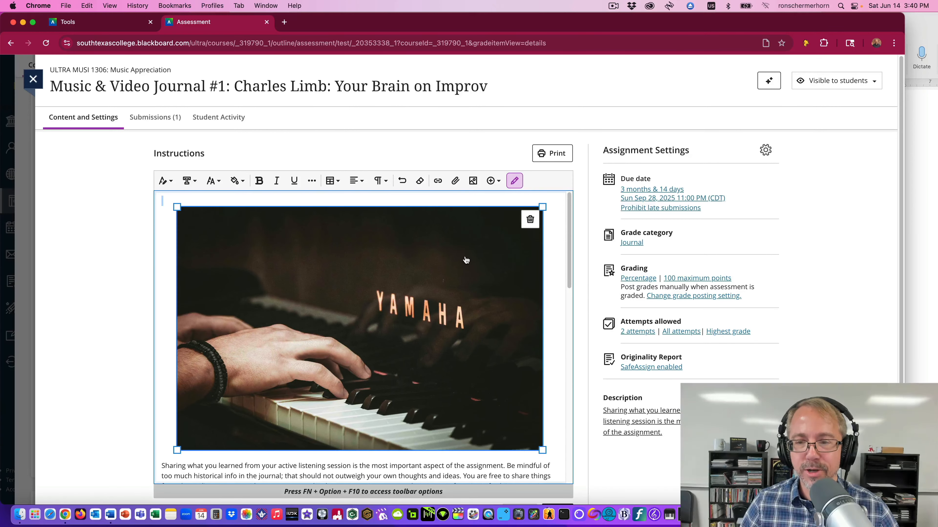
left_click(515, 182)
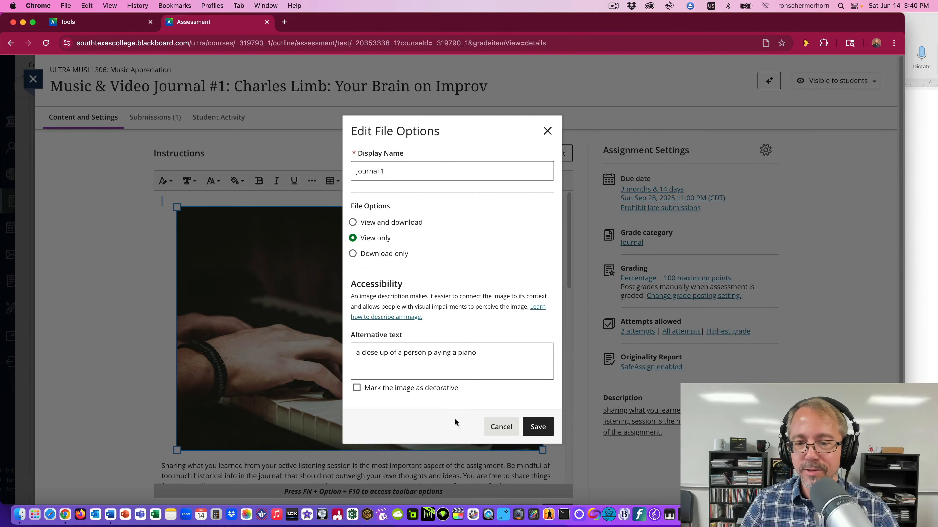
left_click(503, 431)
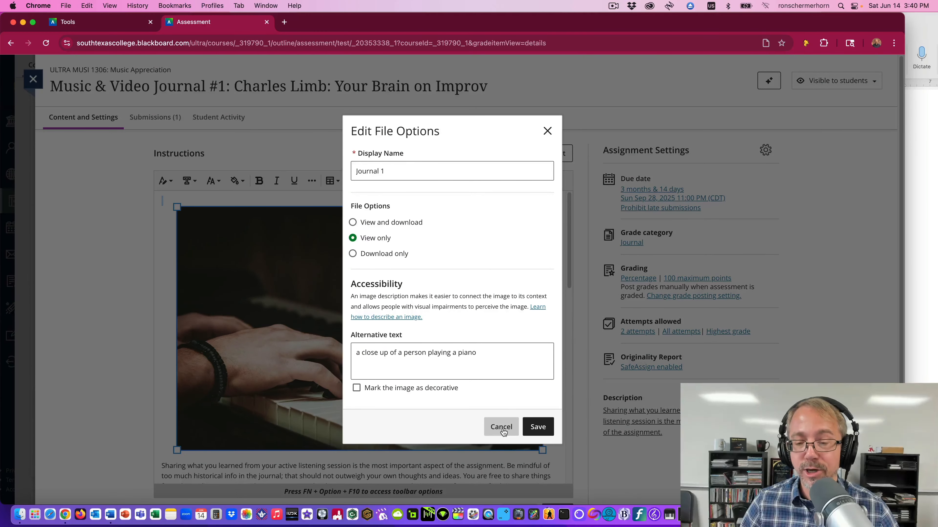
left_click(504, 431)
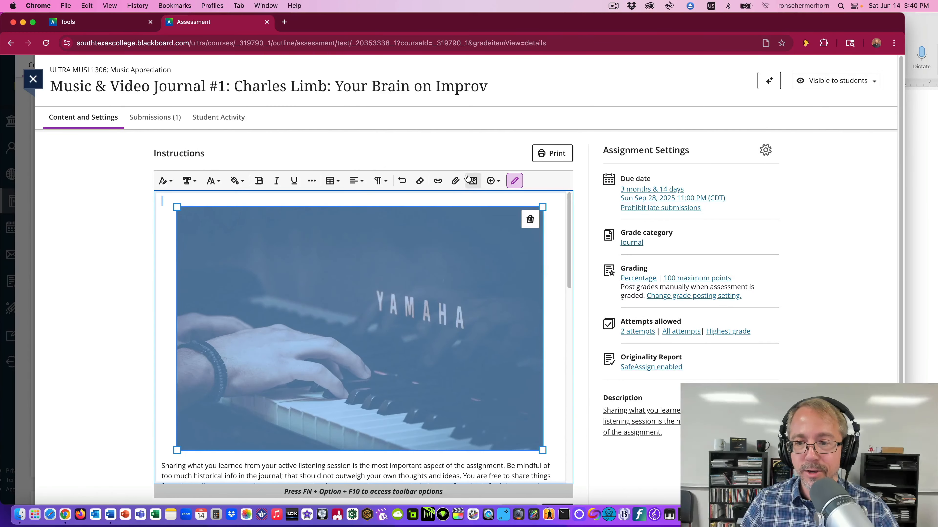
Check the Unsplash stock images again without choosing one, and delete the piano photo from the journal instructions.
left_click(481, 181)
left_click(447, 161)
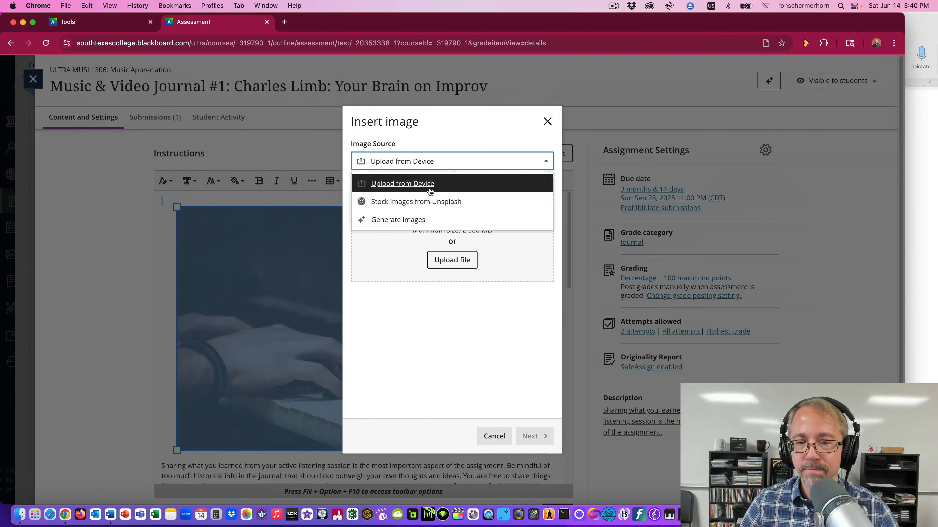
left_click(424, 205)
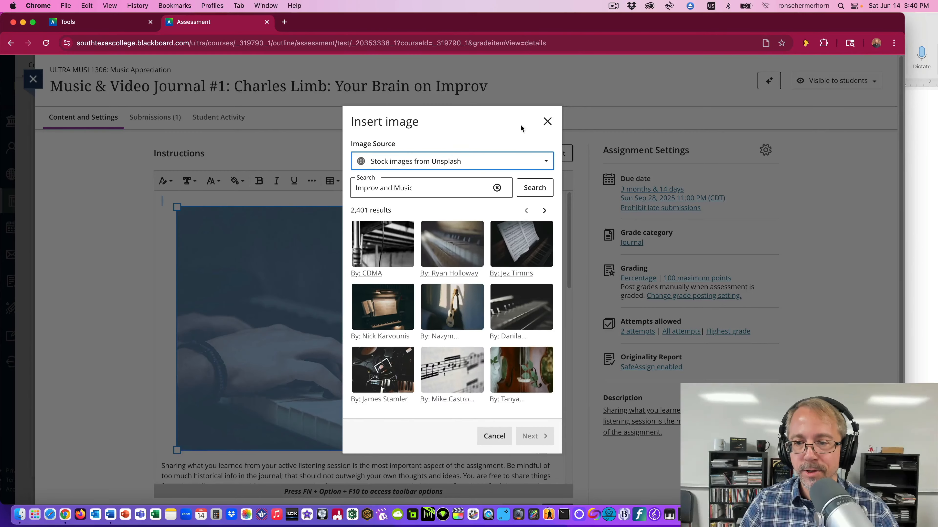
left_click(548, 121)
left_click(530, 220)
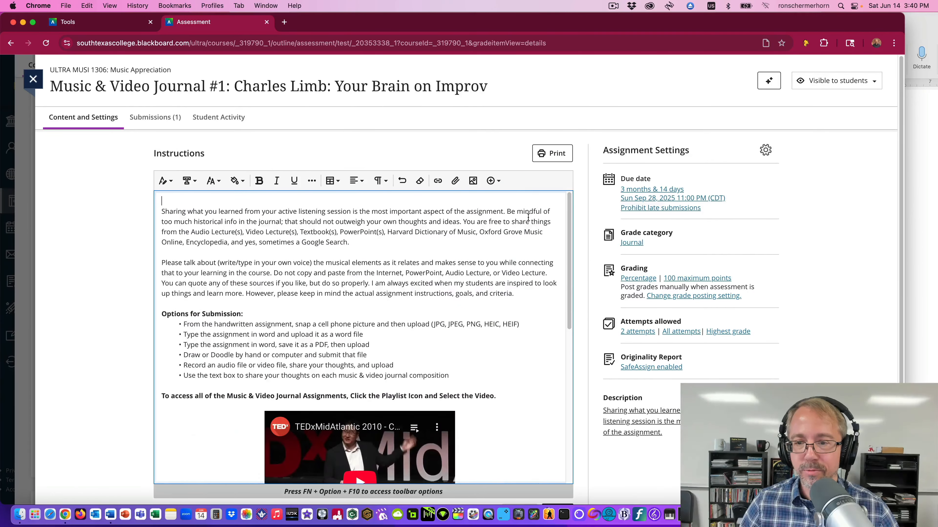
Start inserting an Unsplash stock image and browse several pages of suggestions for "Improv and Music".
left_click(474, 181)
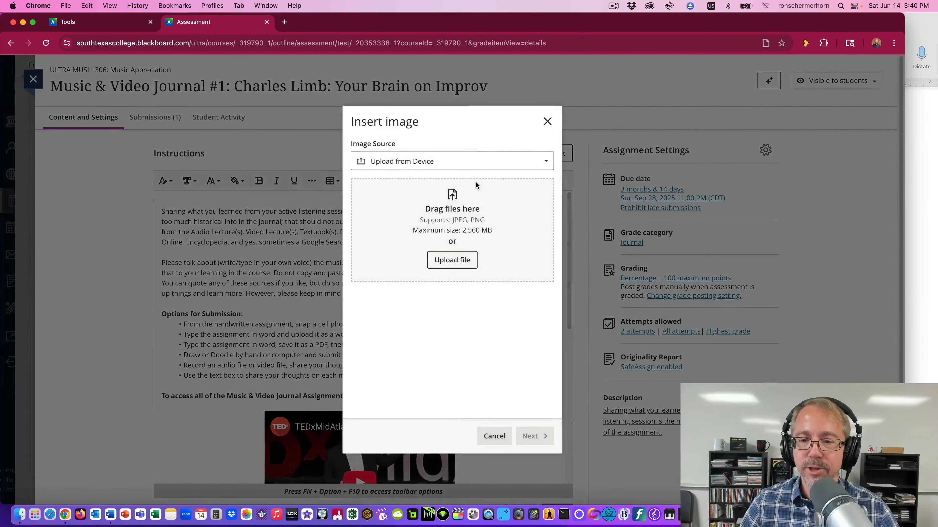
left_click(405, 163)
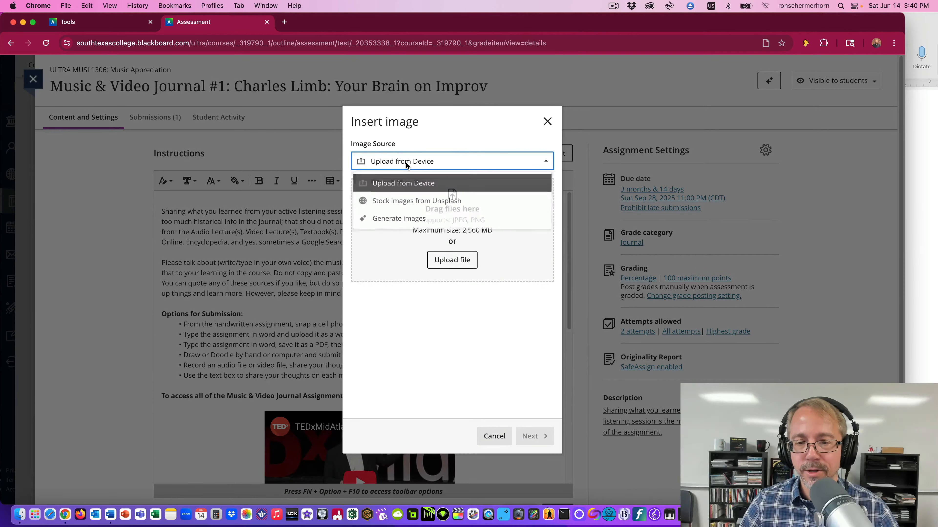
left_click(412, 201)
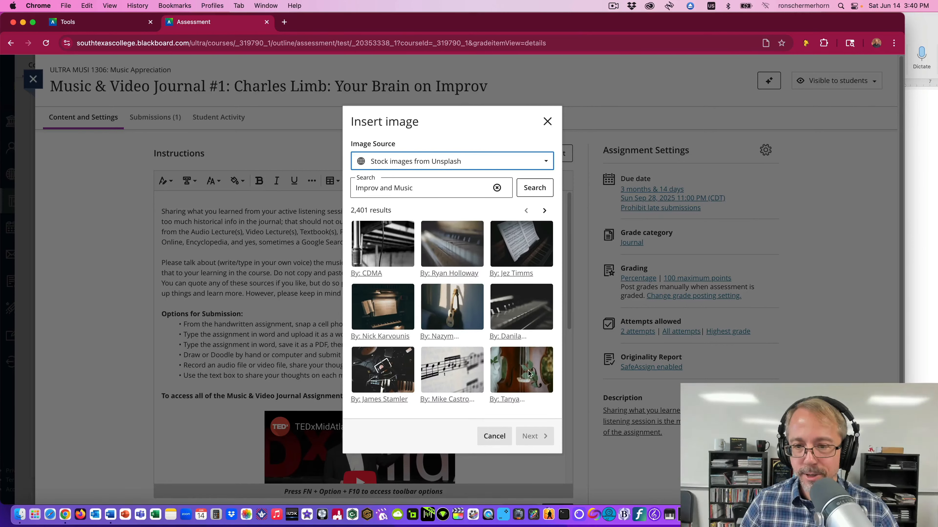
left_click(544, 210)
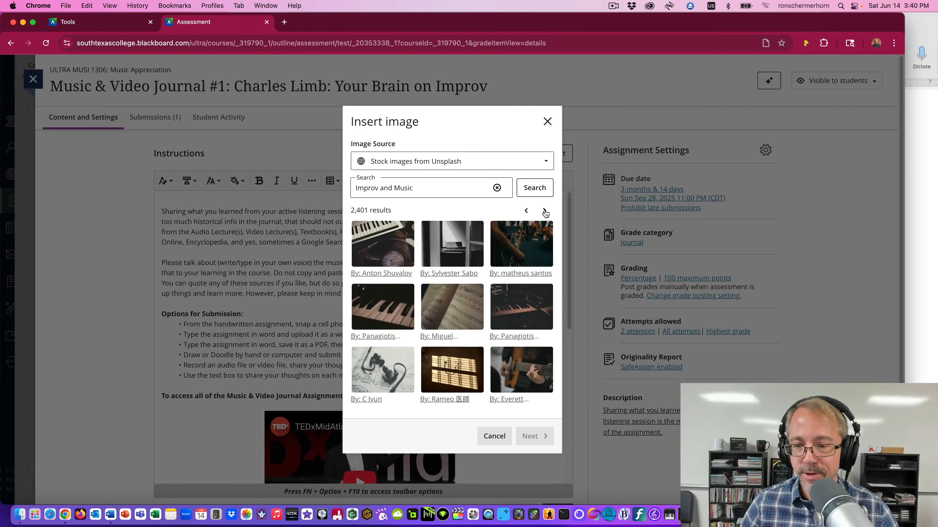
left_click(545, 212)
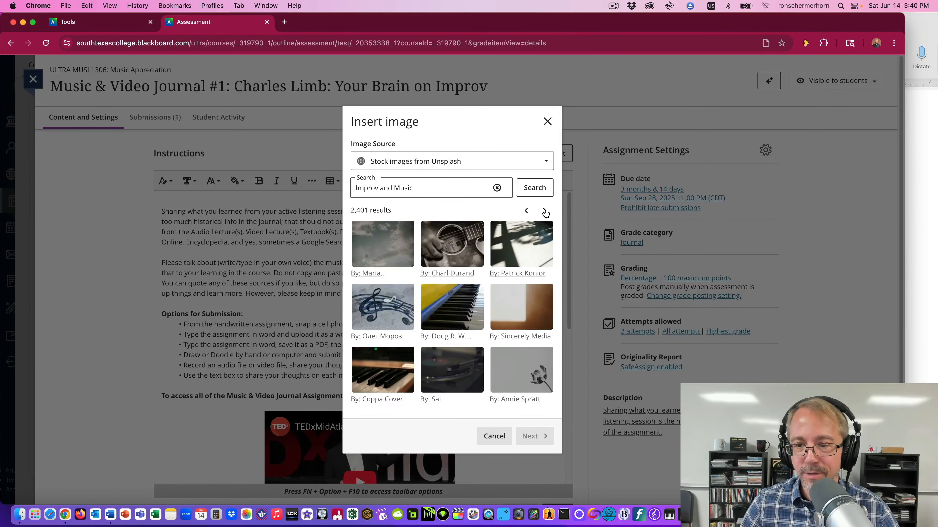
left_click(544, 211)
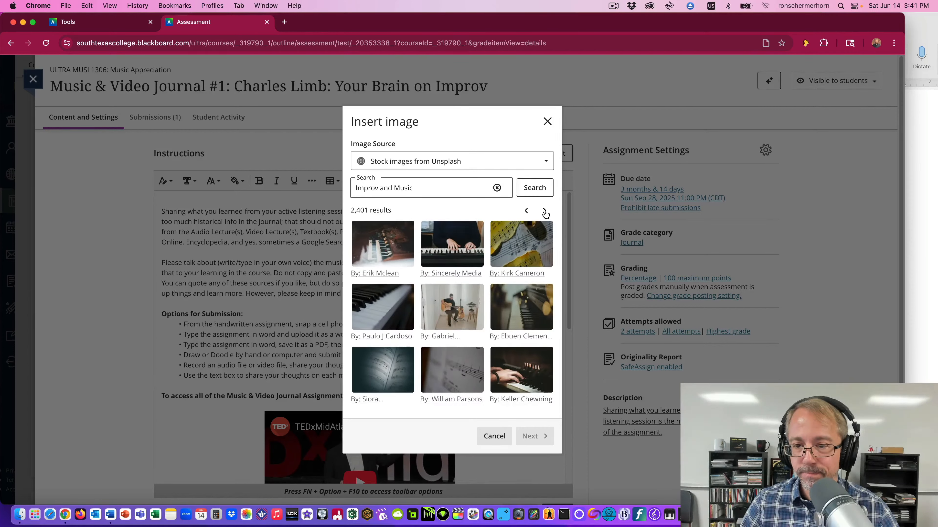
left_click(545, 212)
left_click(545, 212)
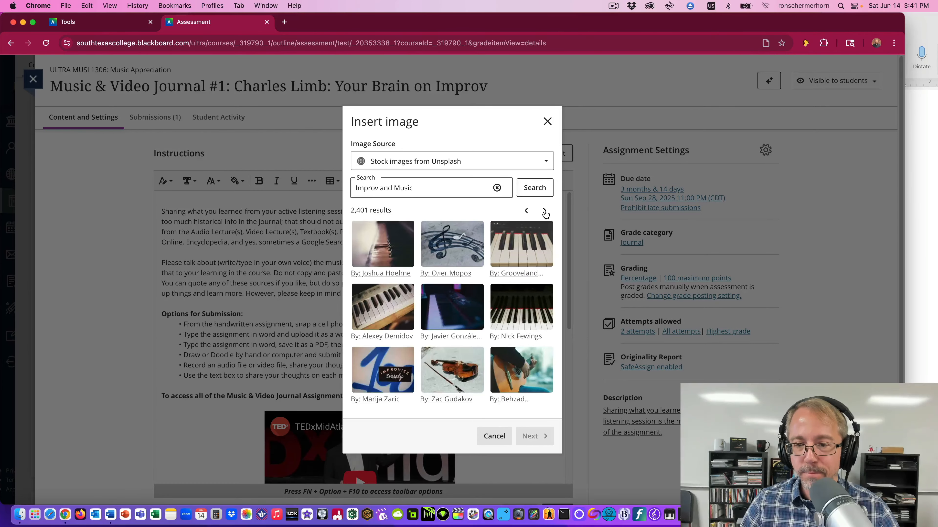
left_click(545, 211)
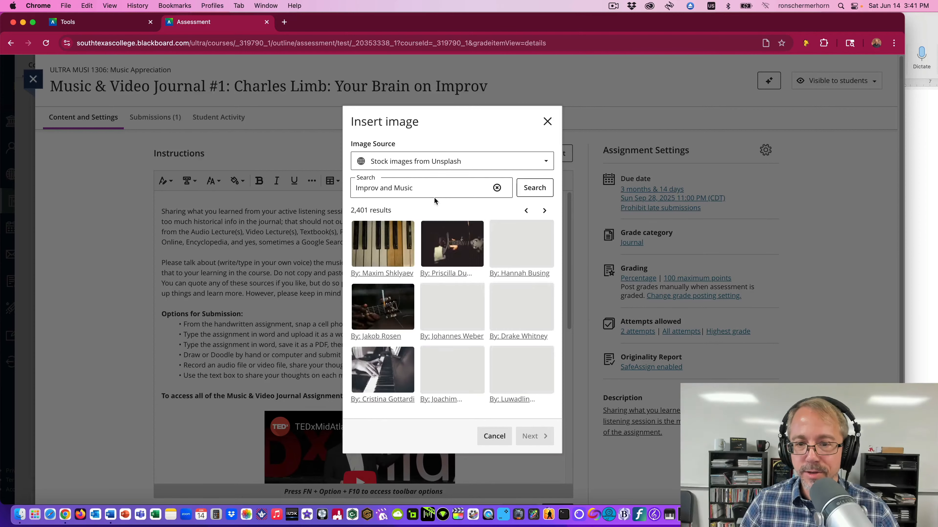
Search the Unsplash stock images for "Jazz Band".
left_click_drag(421, 189, 338, 190)
key("BackSpace")
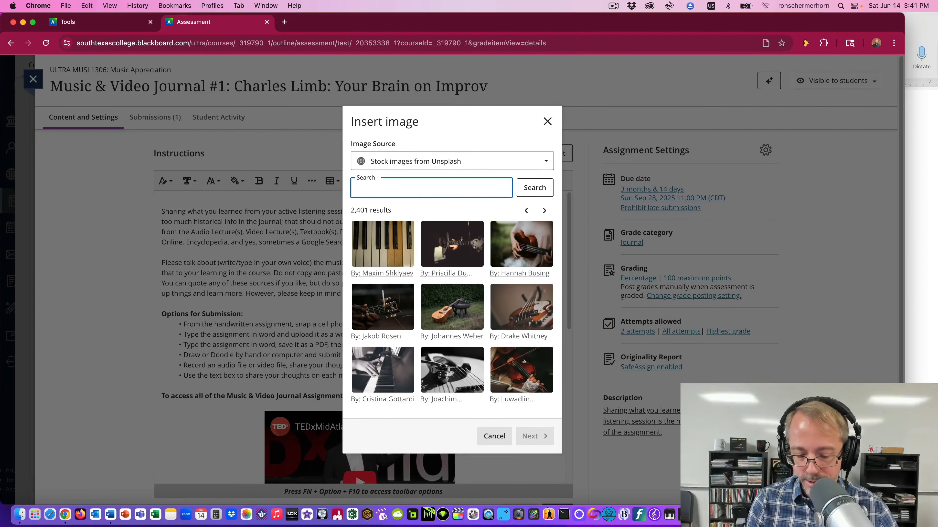
type("Jaa")
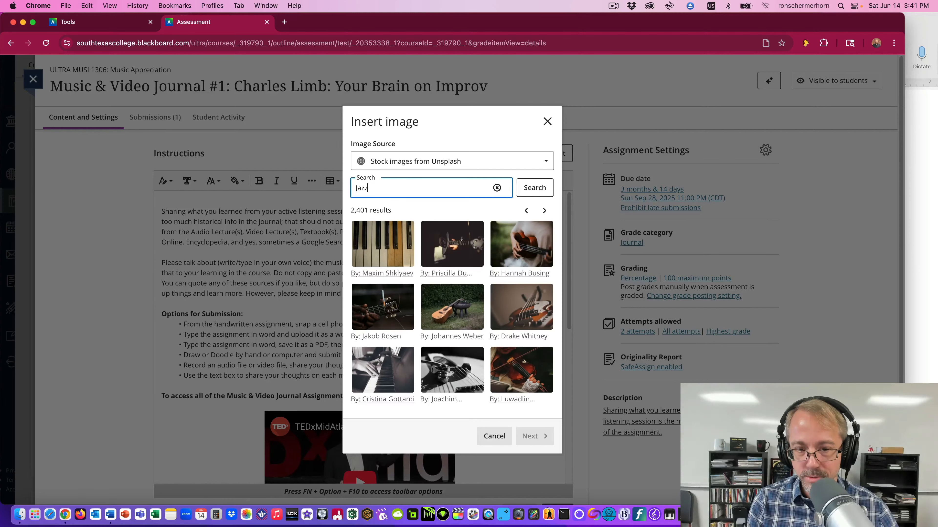
type("z Band")
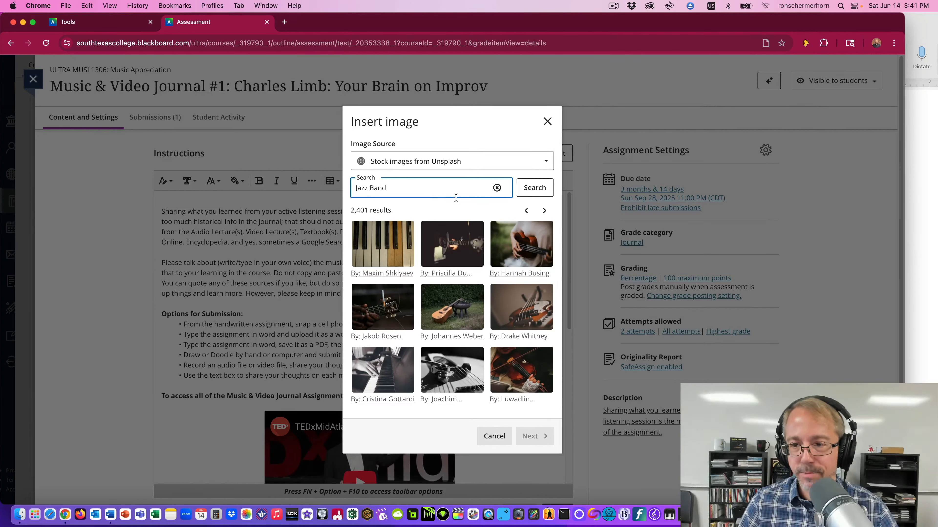
left_click(531, 188)
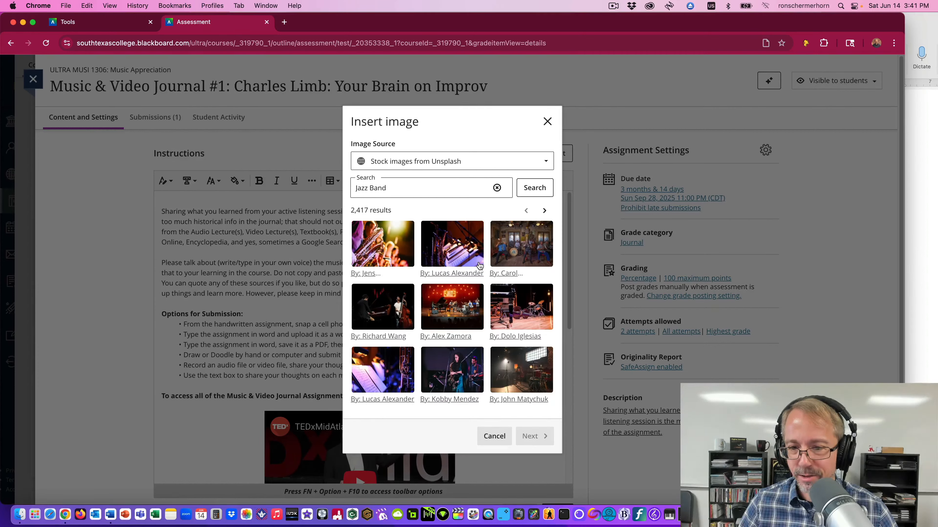
Browse further pages of the "Jazz Band" stock images and choose the black-and-white photo of a band playing outdoors beside stage speakers.
left_click(544, 211)
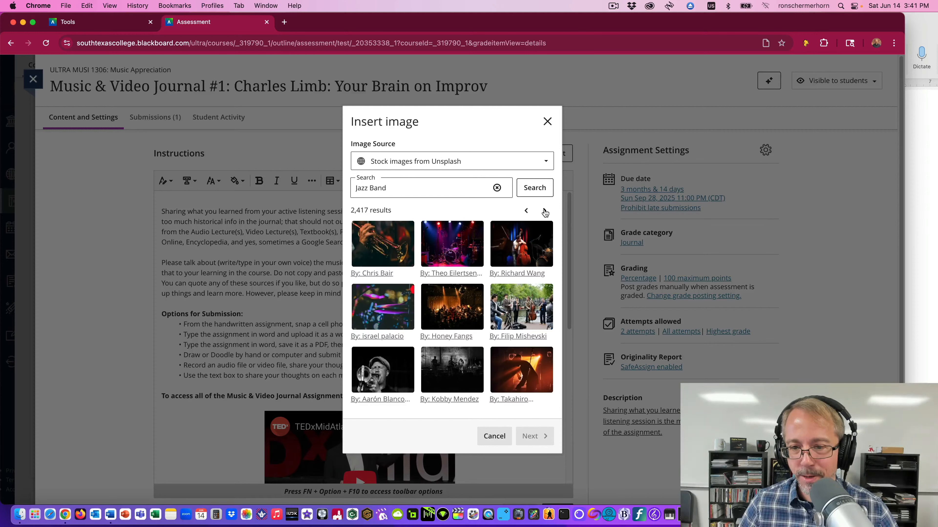
left_click(544, 212)
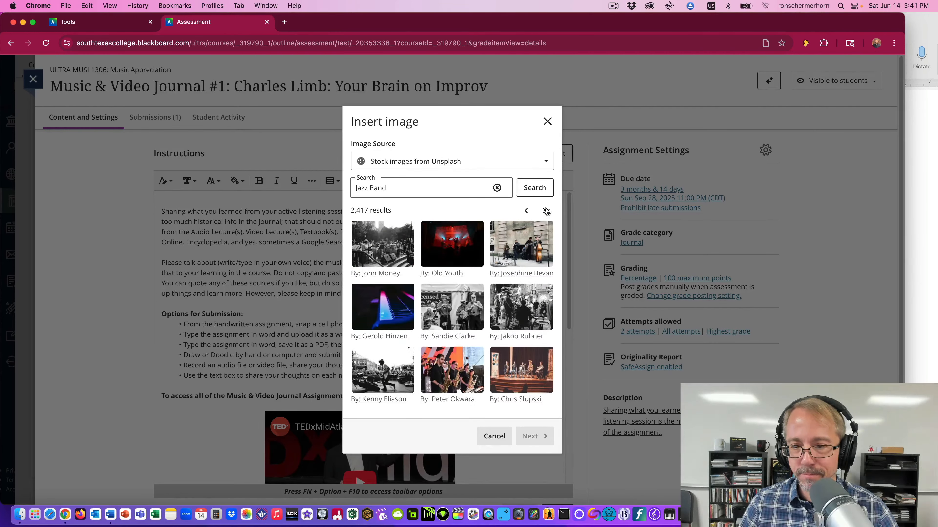
left_click(390, 252)
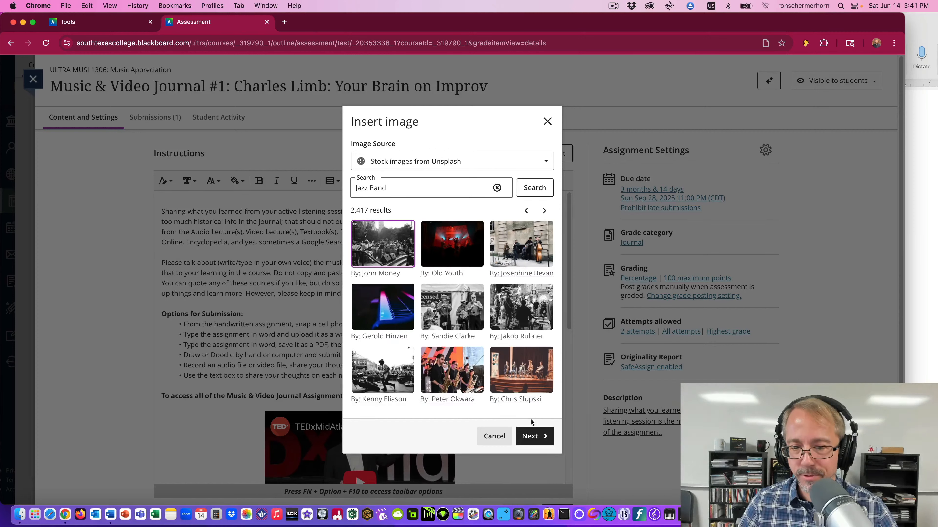
left_click(532, 437)
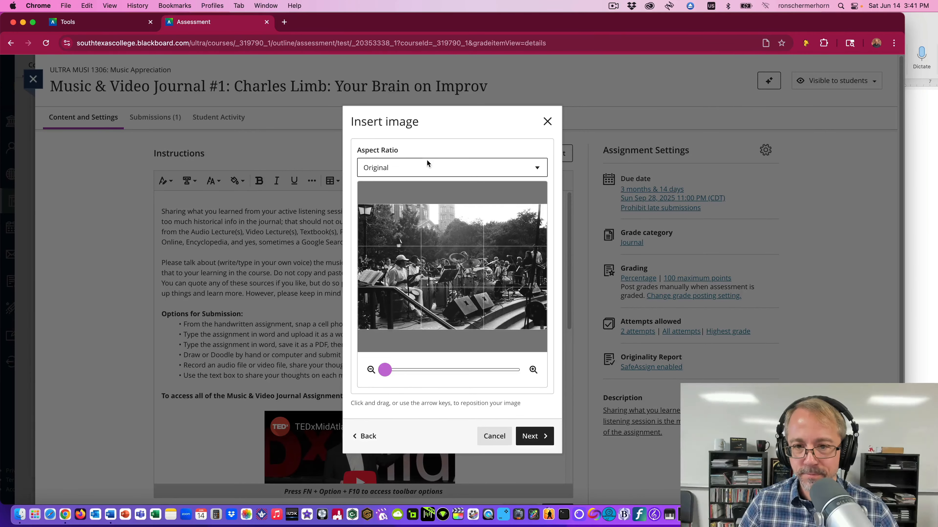
Try the Square crop on the band photo, set its aspect ratio to landscape 16:10, and continue to the file options.
left_click(424, 163)
left_click(388, 209)
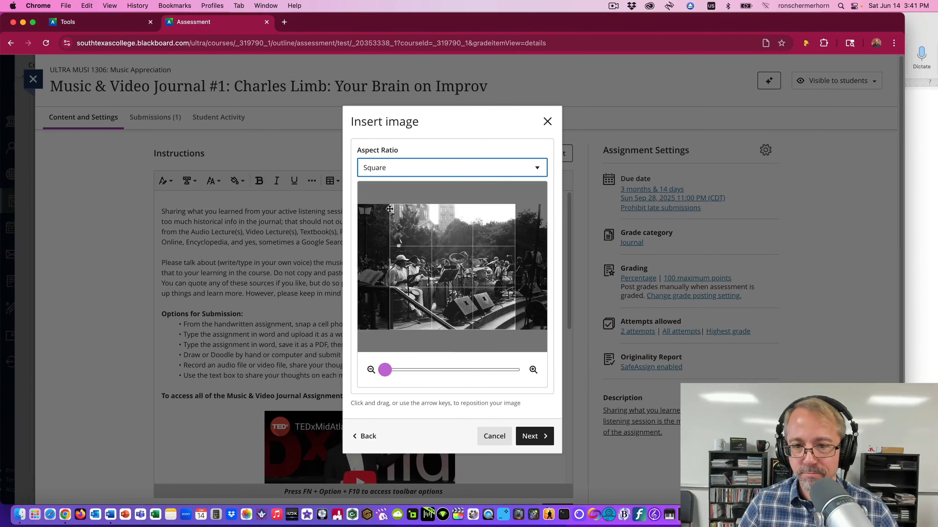
left_click(455, 167)
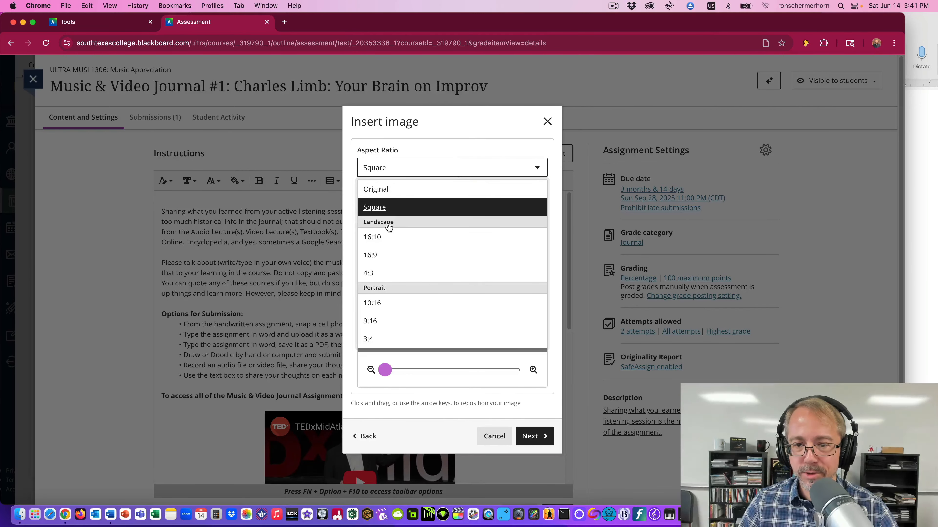
left_click(373, 237)
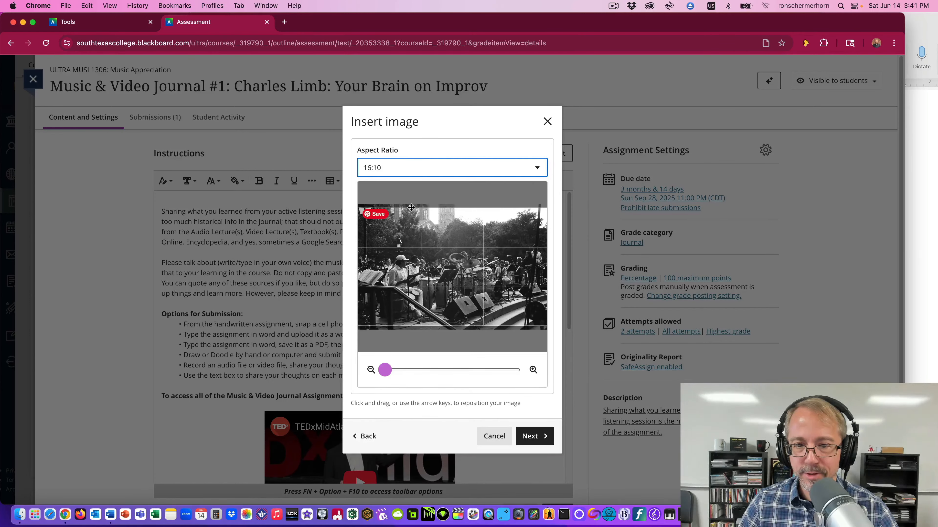
left_click(536, 439)
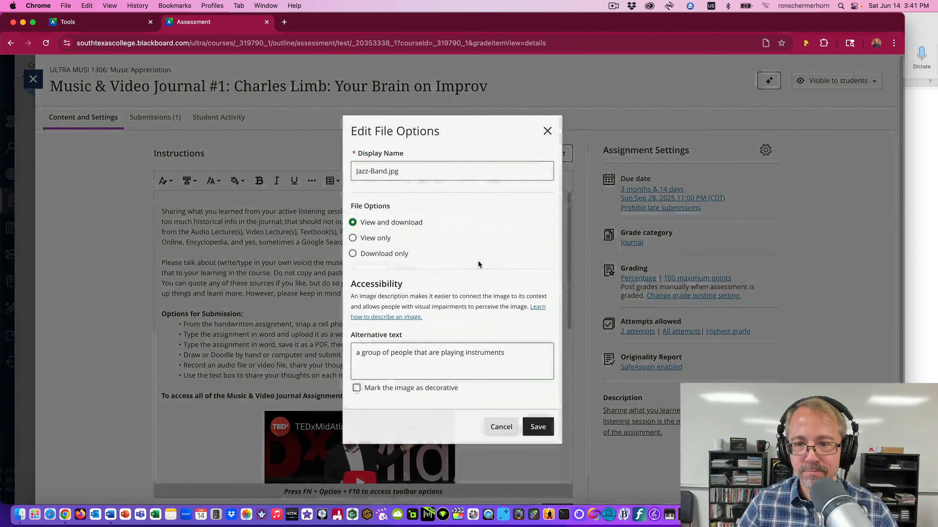
Set the band photo to View only with the display name "Jazz", and insert it into the journal instructions.
left_click(352, 238)
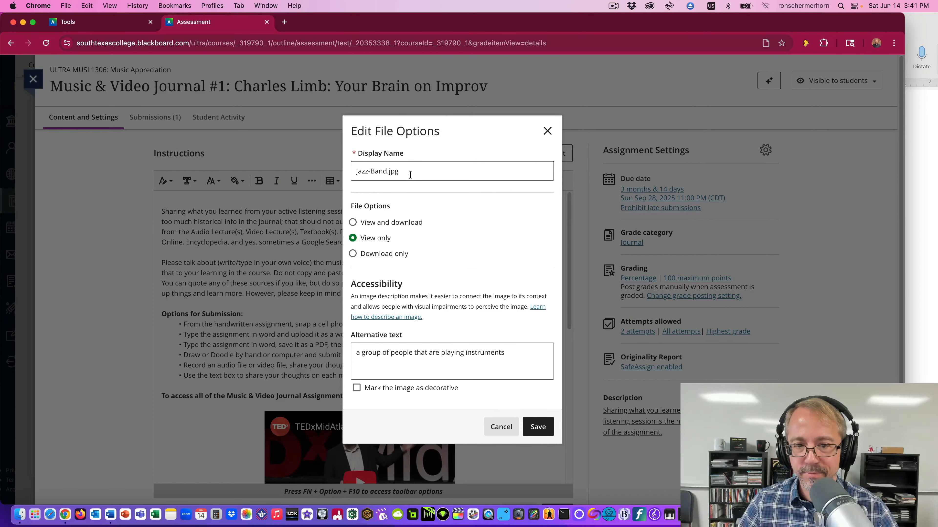
triple_click(411, 170)
type("Jazz")
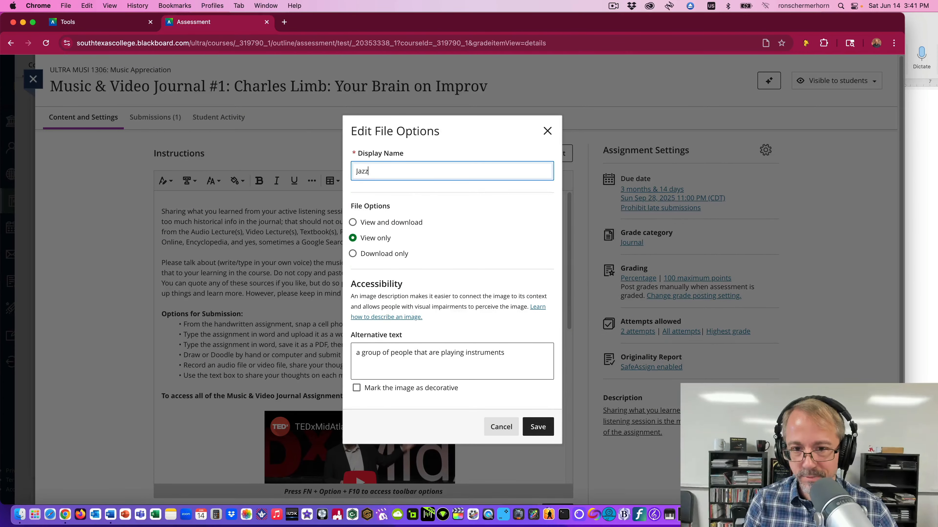
left_click(537, 427)
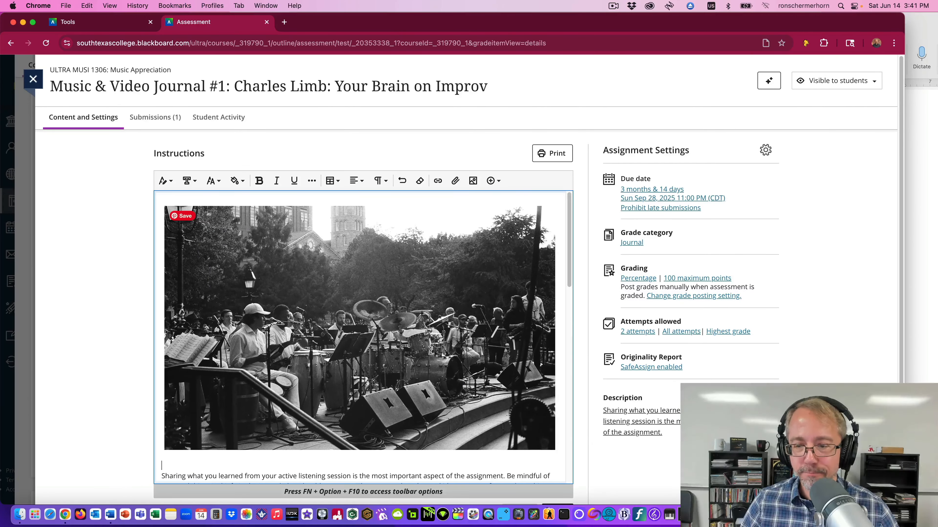
Remove the blank line between the band photo and the first paragraph of the journal instructions.
scroll(486, 356, "down", 2)
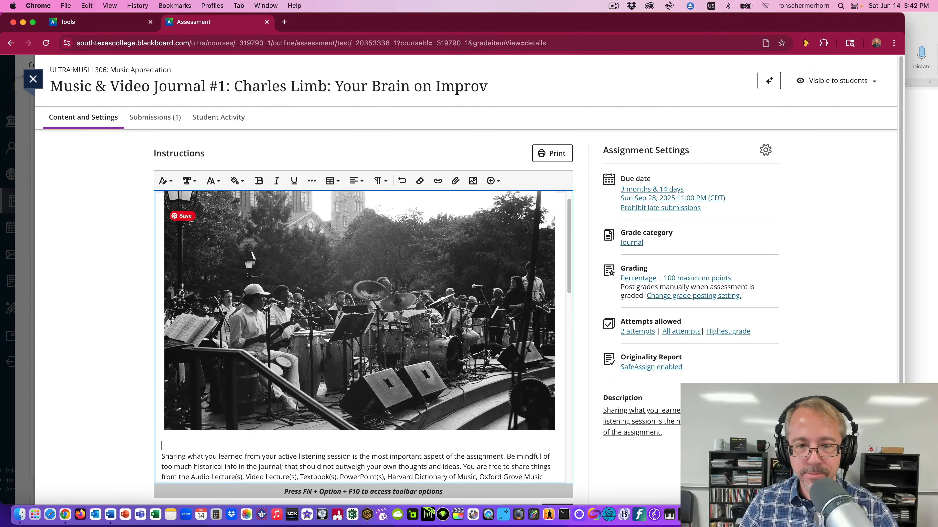
scroll(489, 355, "down", 2)
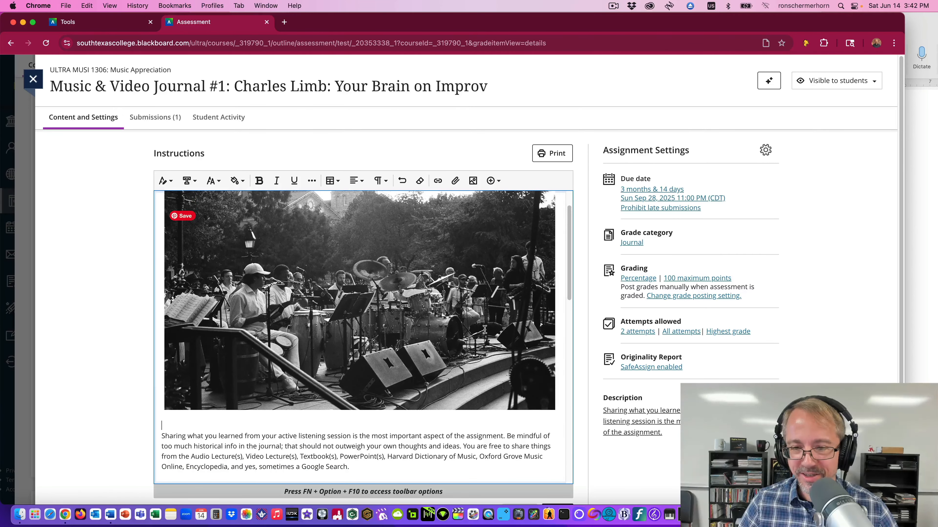
scroll(482, 327, "down", 2)
scroll(482, 324, "up", 3)
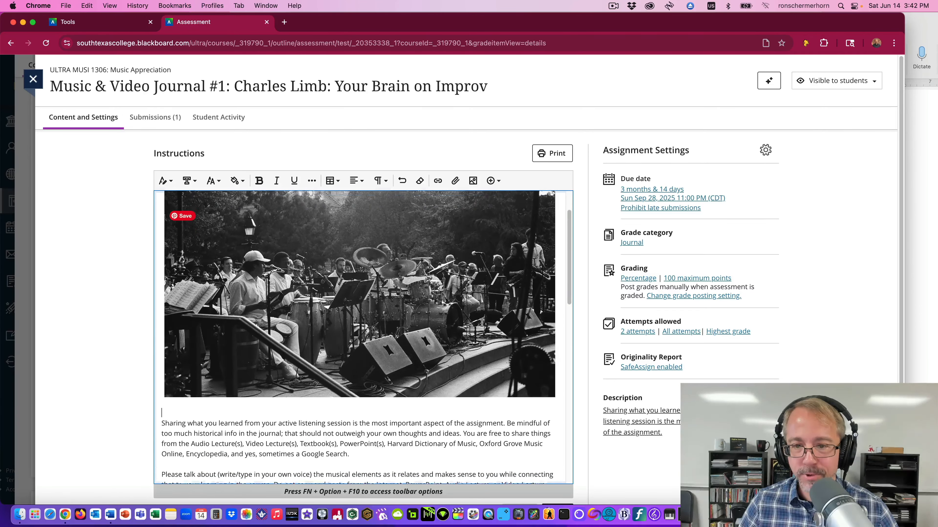
scroll(481, 323, "up", 3)
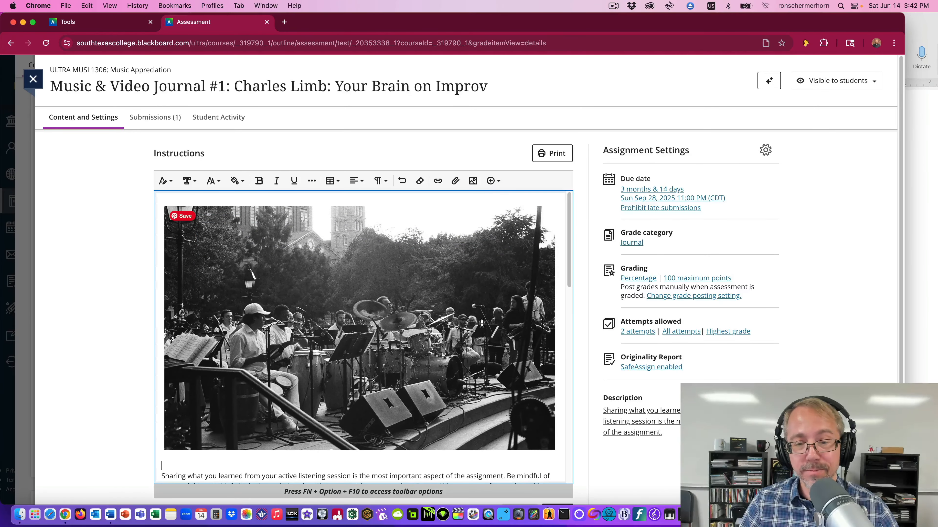
scroll(438, 298, "down", 8)
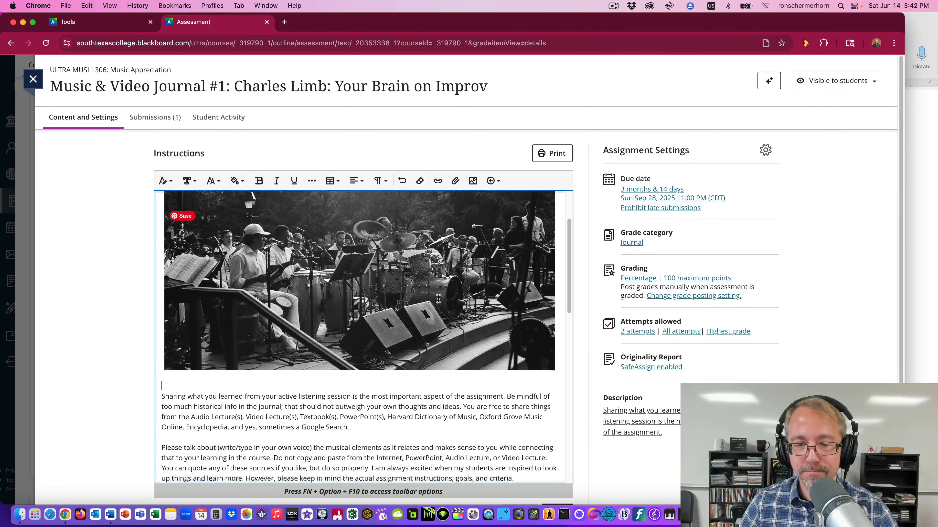
scroll(438, 299, "up", 8)
scroll(437, 299, "down", 8)
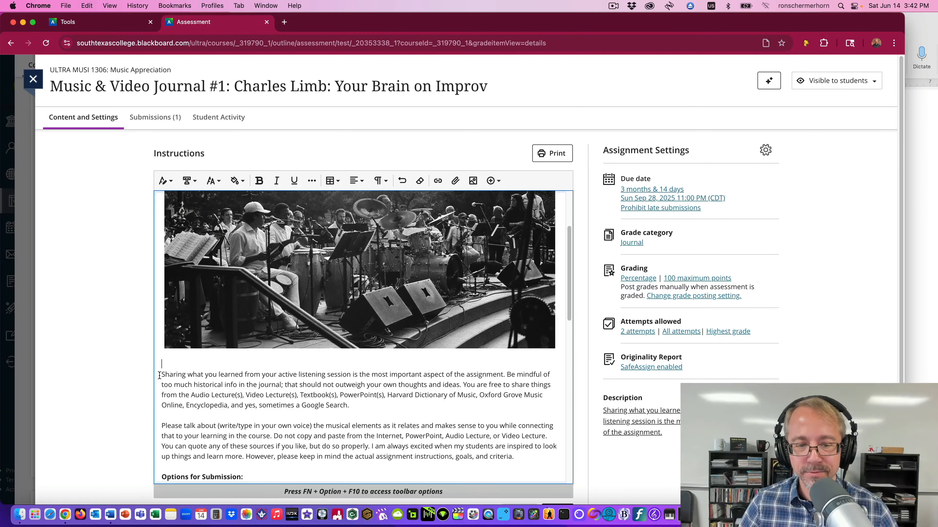
key("BackSpace")
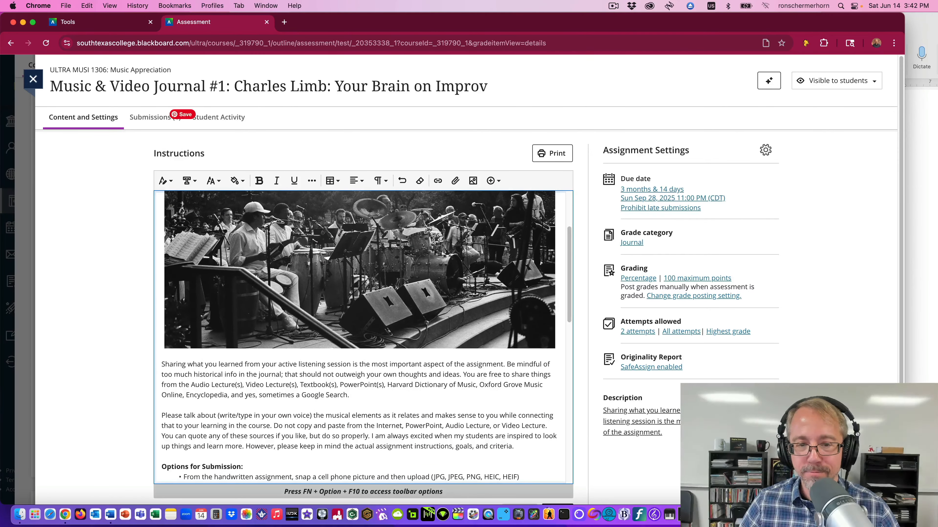
Review the band photo above the instruction text, dismiss a new image insertion, and delete the photo from the journal instructions.
scroll(466, 294, "up", 2)
scroll(467, 294, "up", 1)
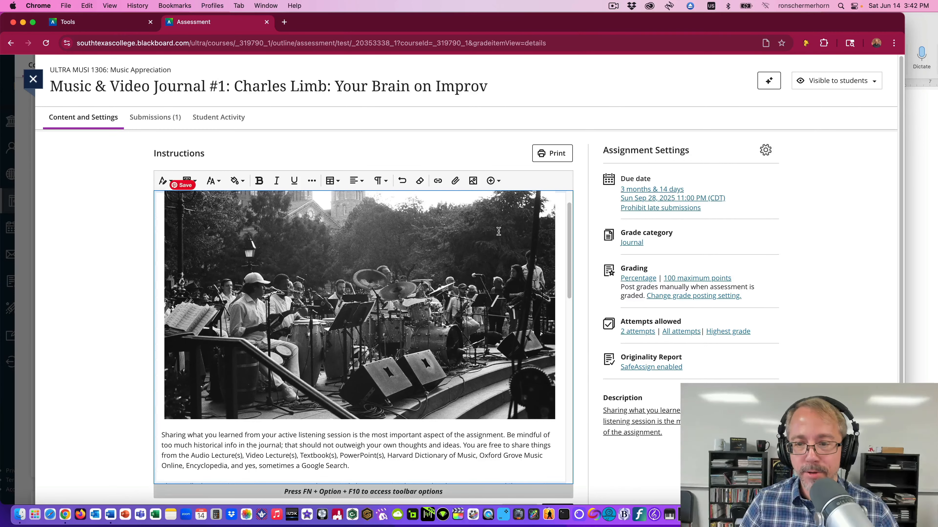
scroll(487, 236, "down", 2)
scroll(487, 236, "up", 2)
scroll(487, 236, "up", 1)
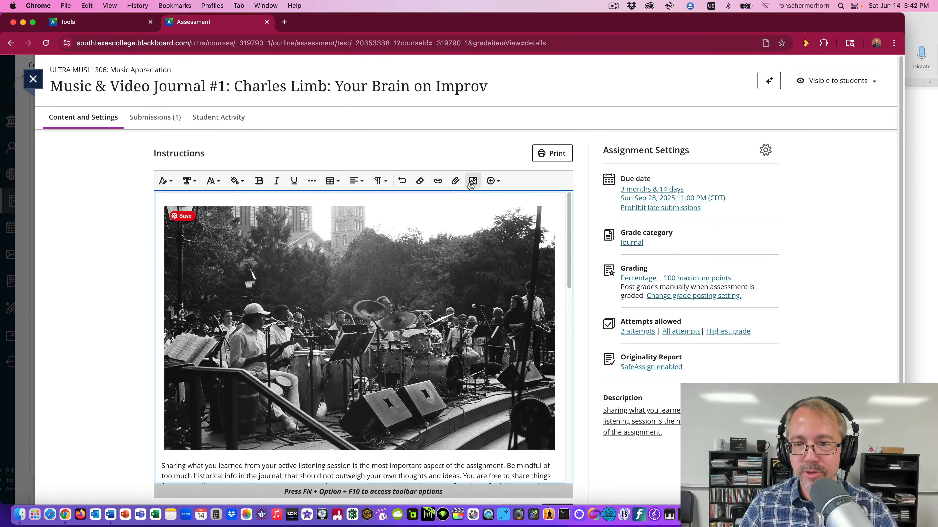
left_click(473, 181)
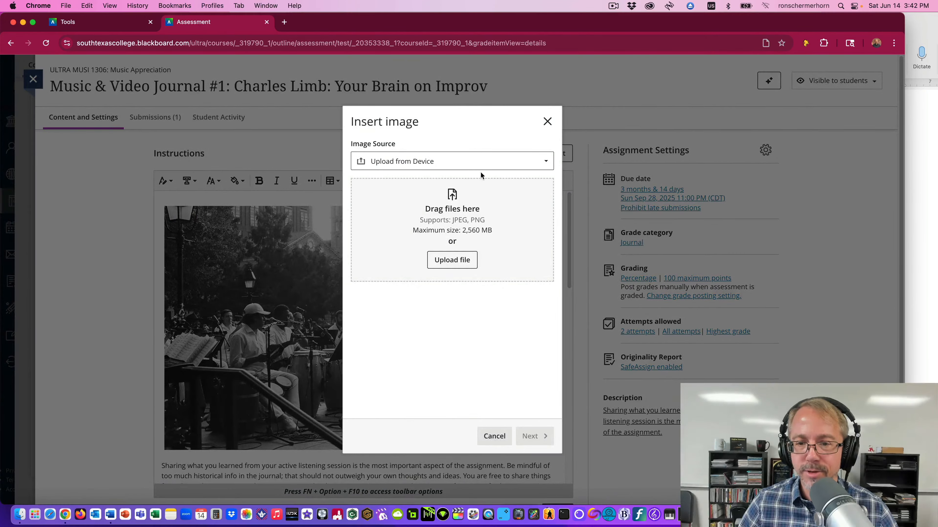
left_click(548, 122)
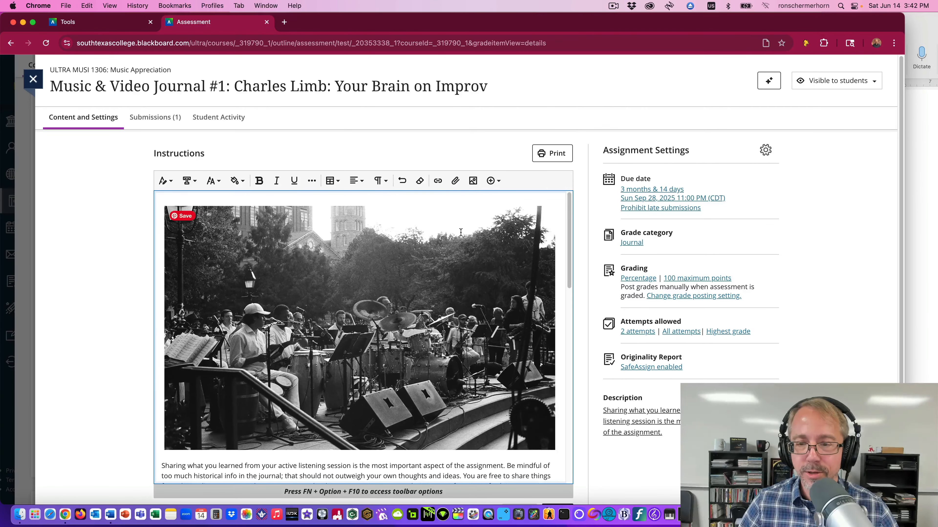
left_click(487, 222)
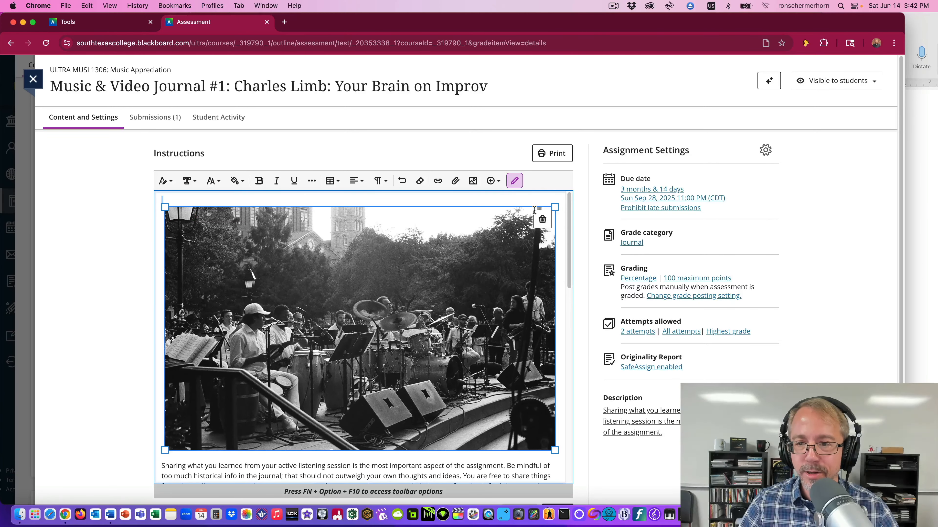
key("BackSpace")
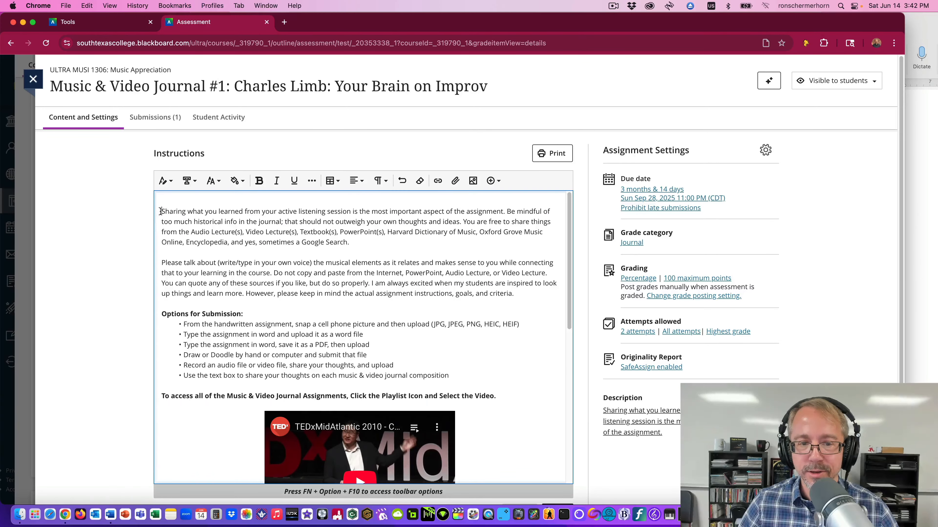
Start inserting an image from the "Generate images" source and begin its description with "Music &".
left_click(472, 181)
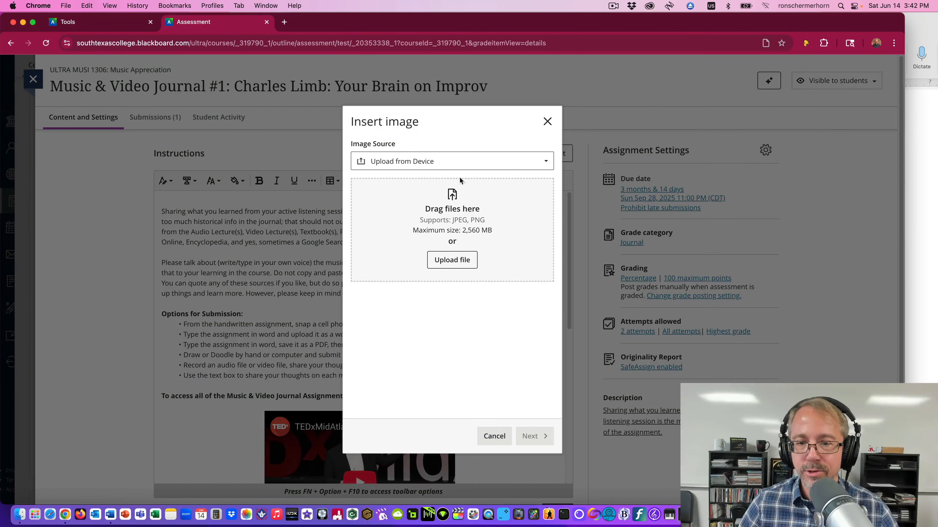
left_click(441, 164)
left_click(398, 217)
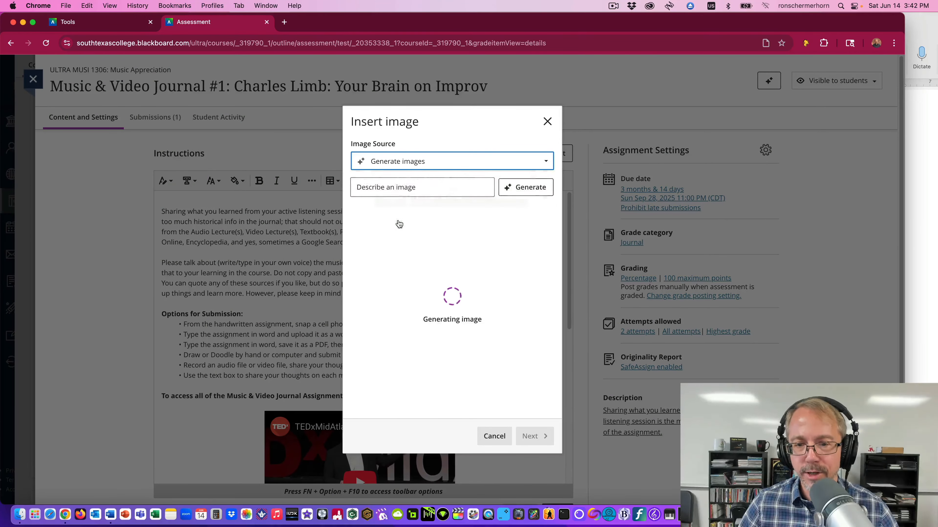
left_click(434, 188)
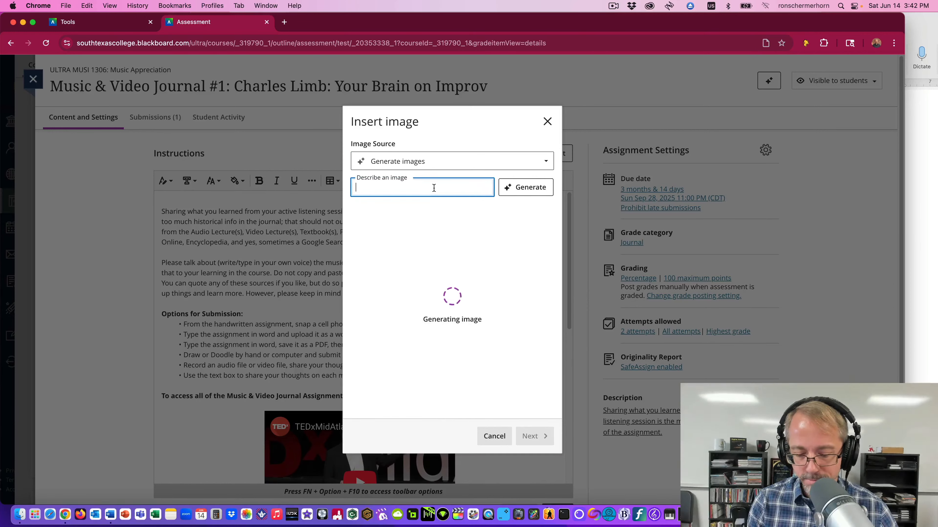
type("Music")
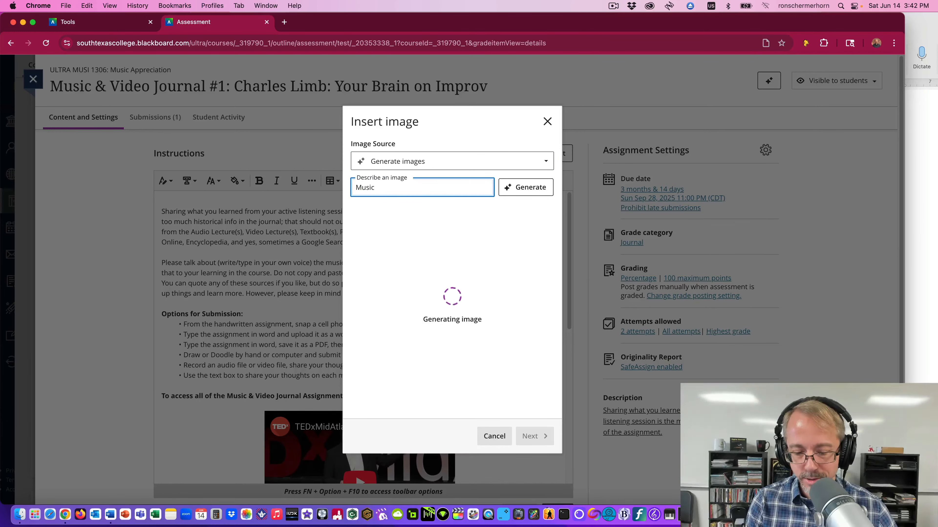
type(" &")
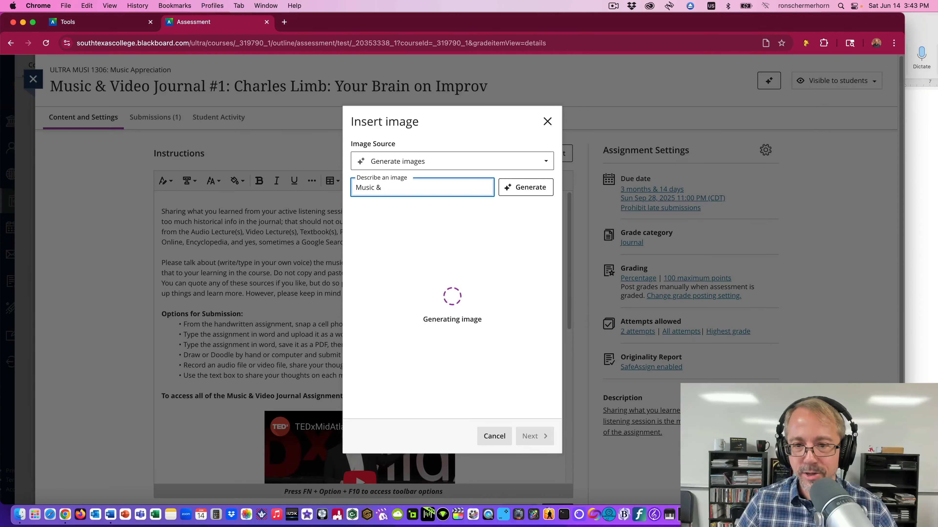
Check the image search notes in the Word document, move its window aside, and return to the Blackboard page in Chrome.
left_click(918, 131)
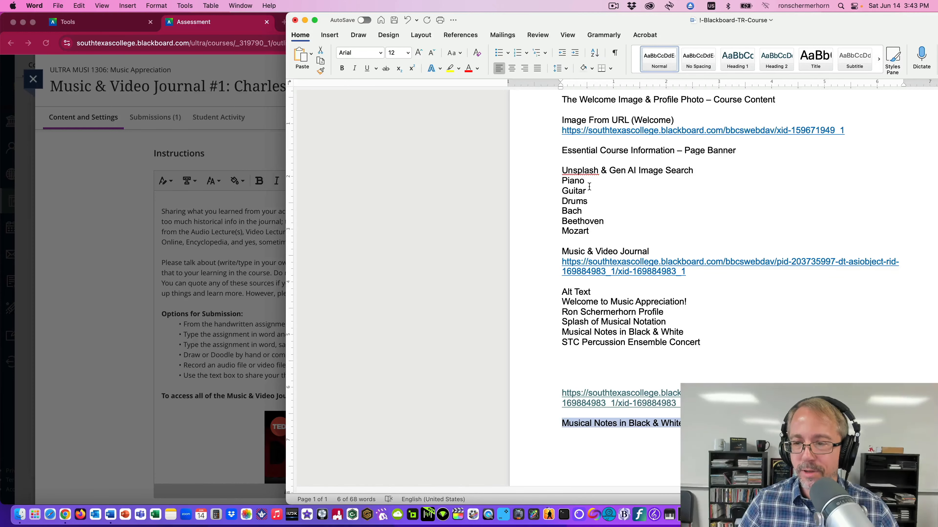
left_click_drag(493, 18, 636, 18)
left_click(386, 110)
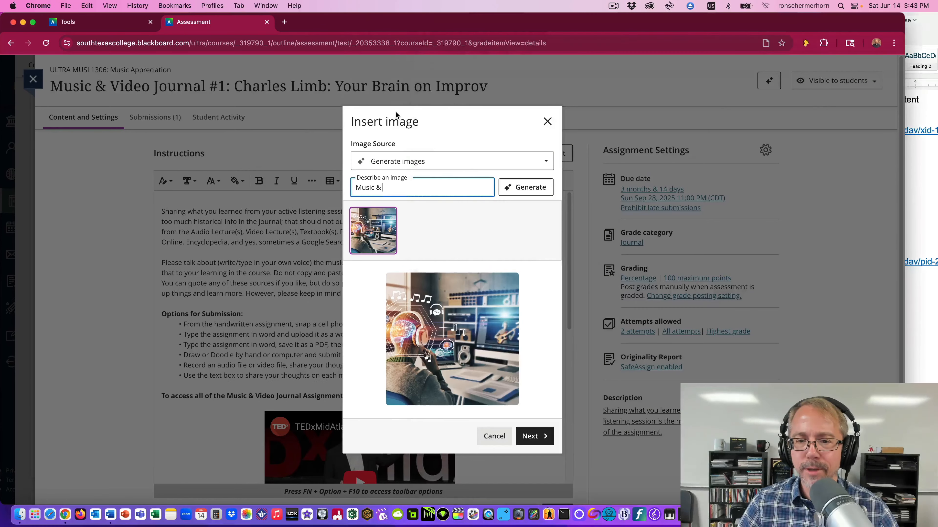
Complete the image description as "Music & Video Journal", generate the image, and switch the browser window to full screen.
left_click(409, 193)
type("Music & ")
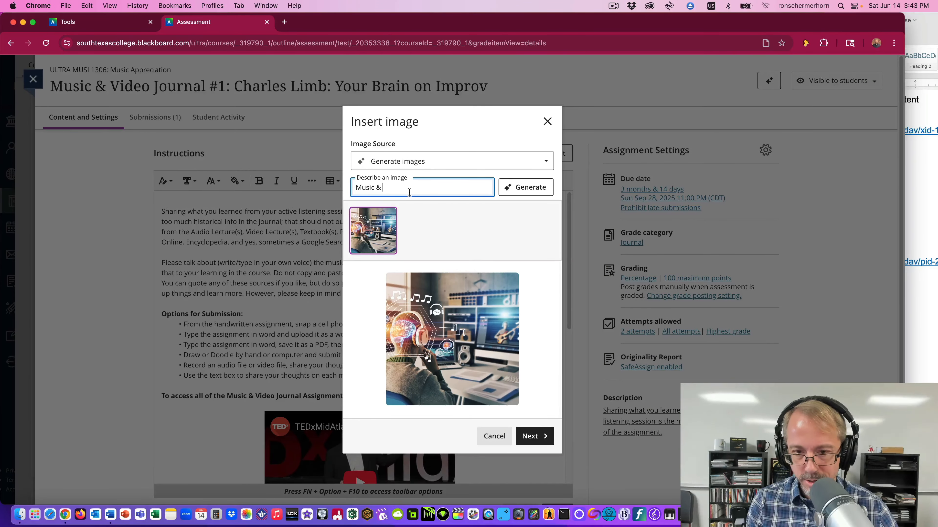
type("Video J")
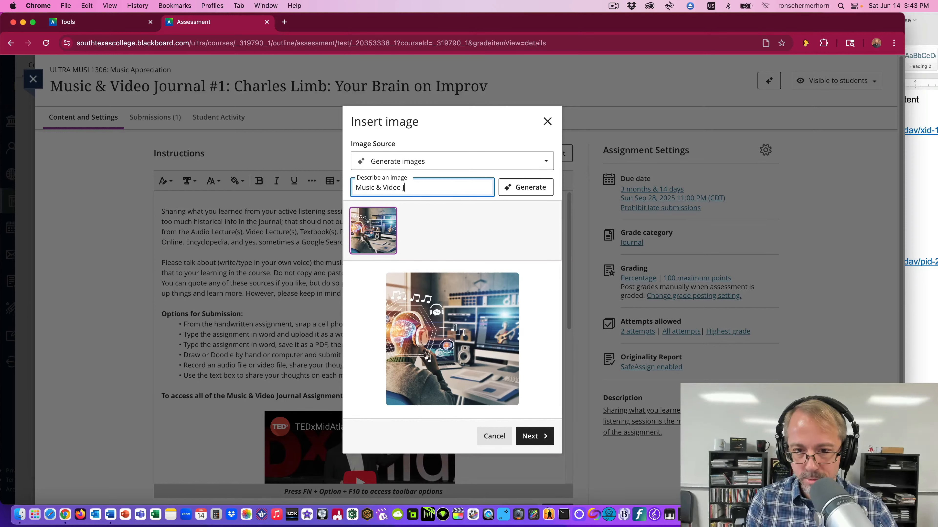
type("ournal")
left_click(517, 188)
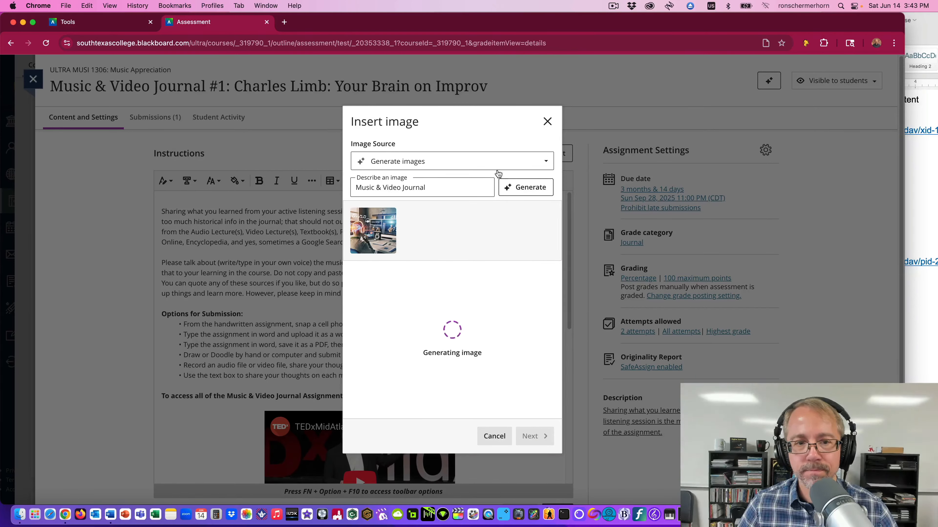
left_click(33, 22)
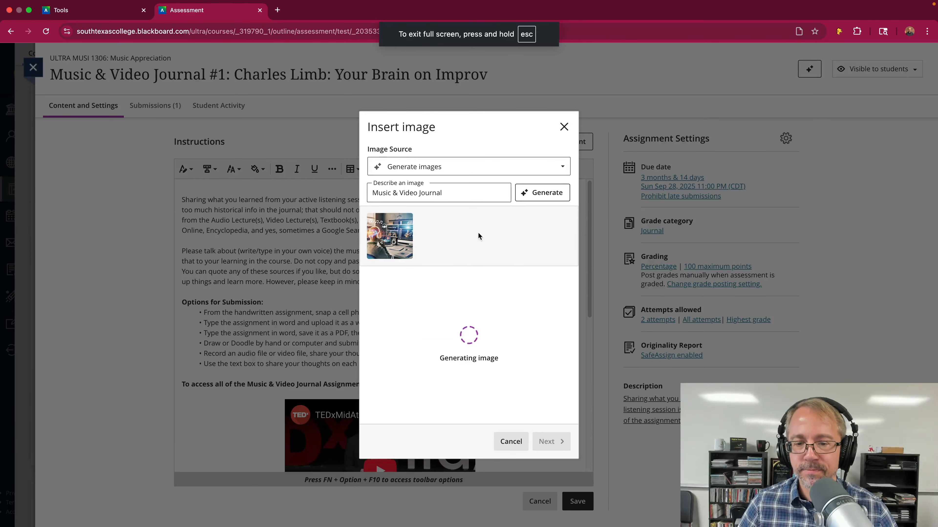
Replace the image description with "Journal" and generate an image from it.
left_click(465, 191)
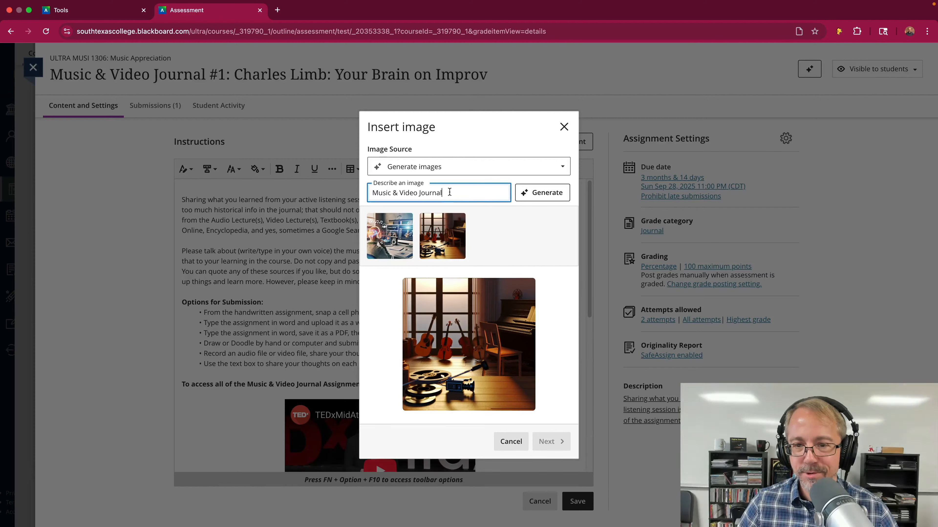
left_click_drag(450, 192, 350, 196)
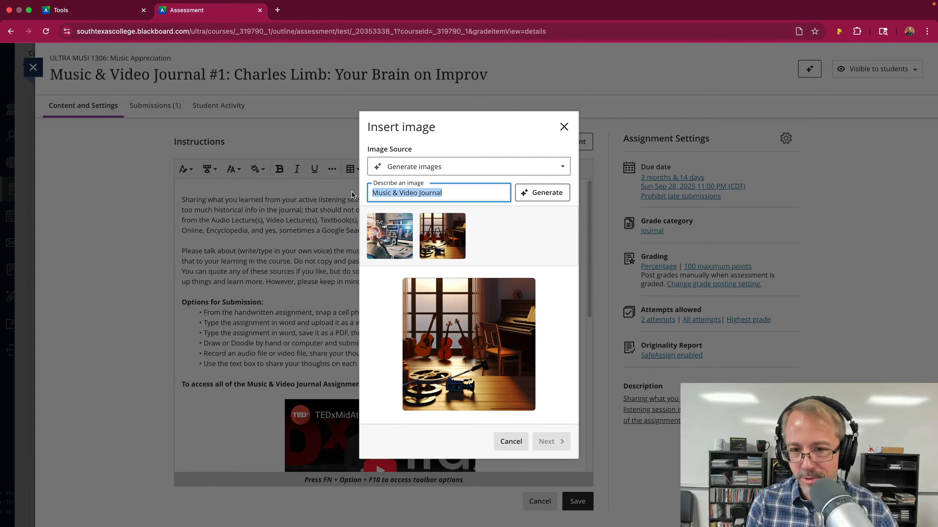
key("BackSpace")
type("Journ")
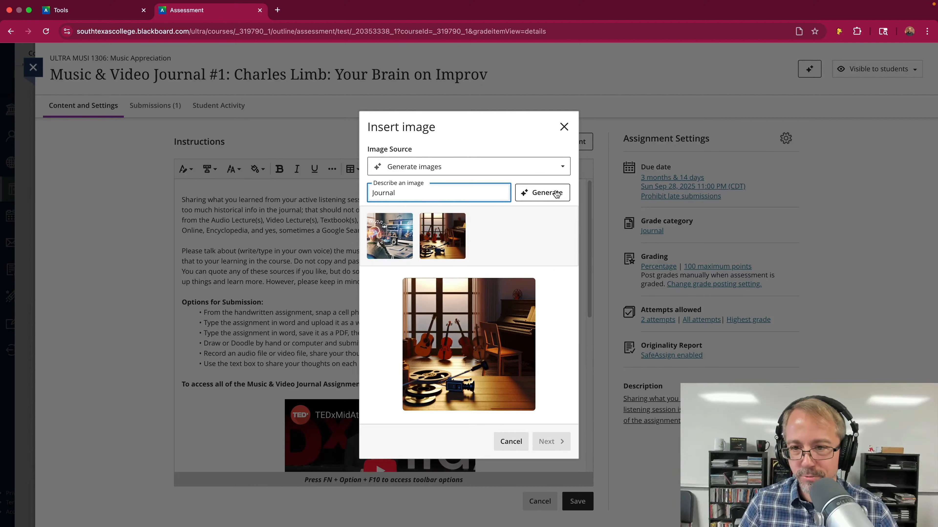
left_click(543, 193)
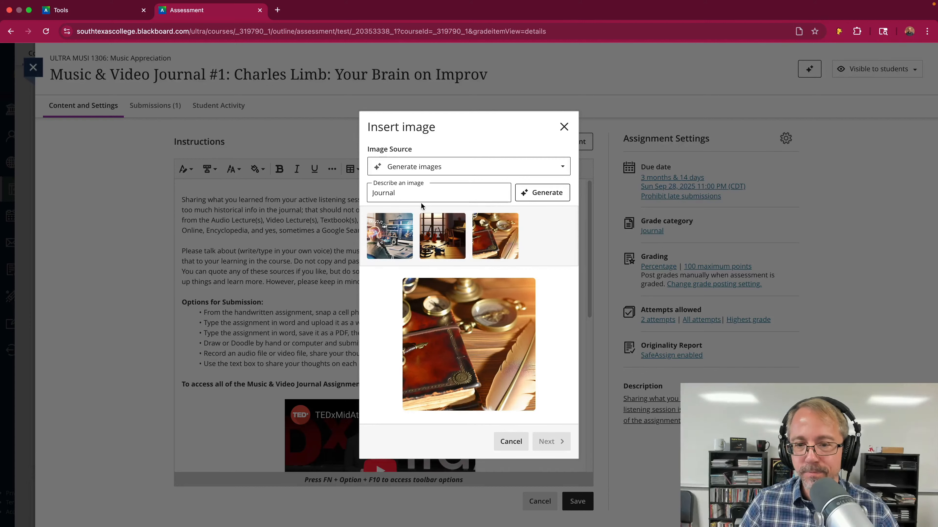
Change the image description to "Welcome to Music Class" and generate another image.
left_click(422, 194)
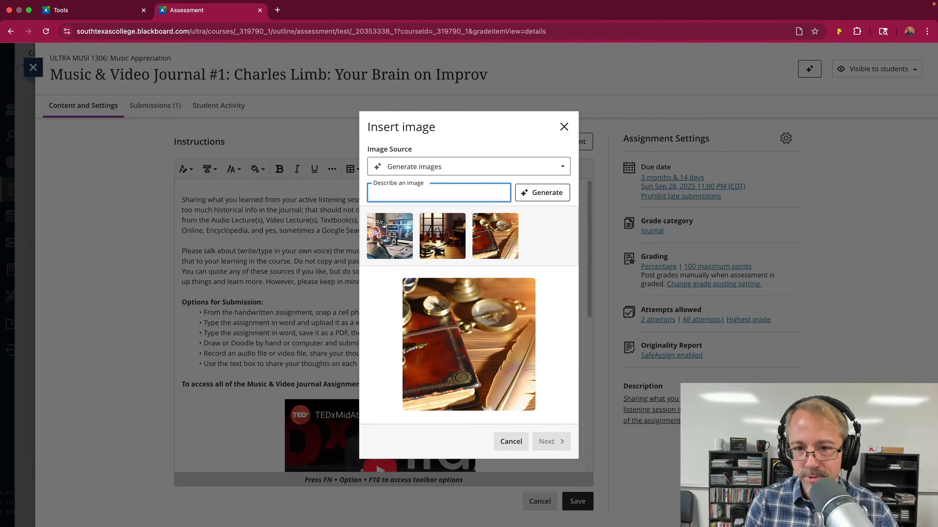
type("Welcome t")
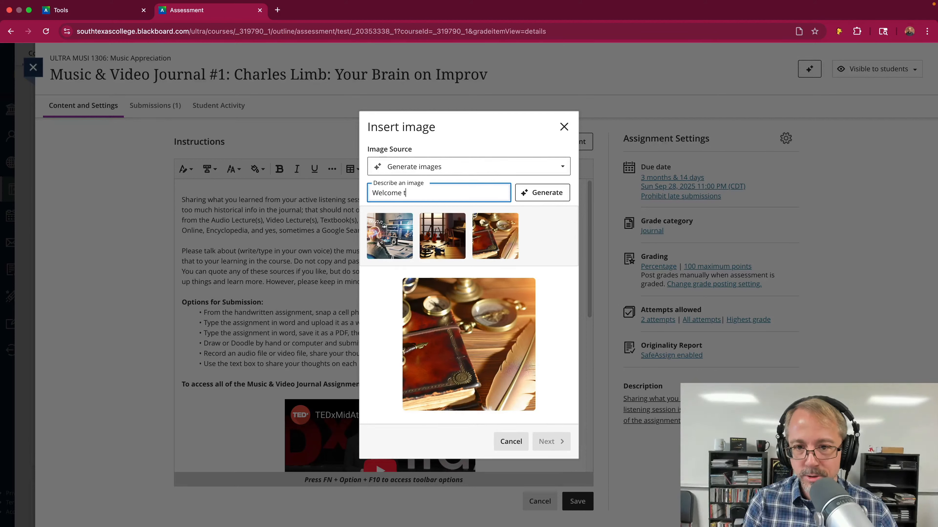
type("o Music Class")
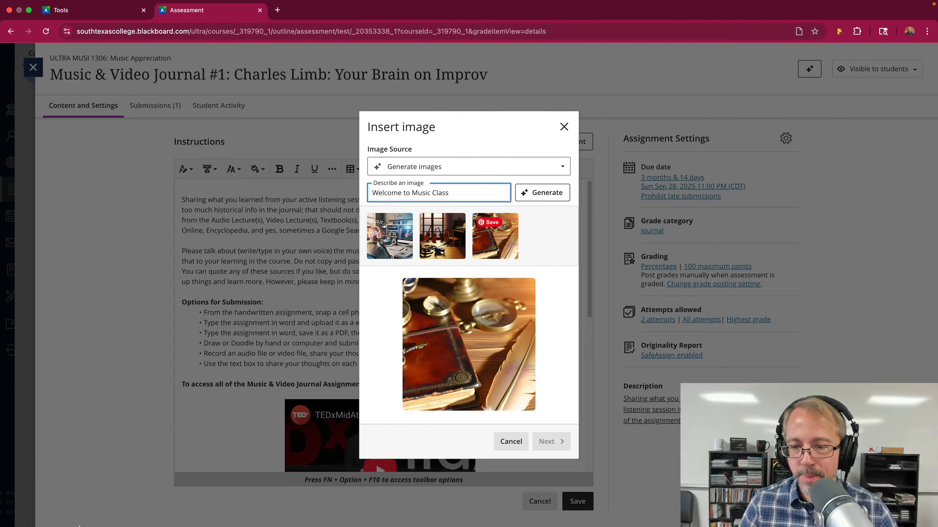
left_click(540, 195)
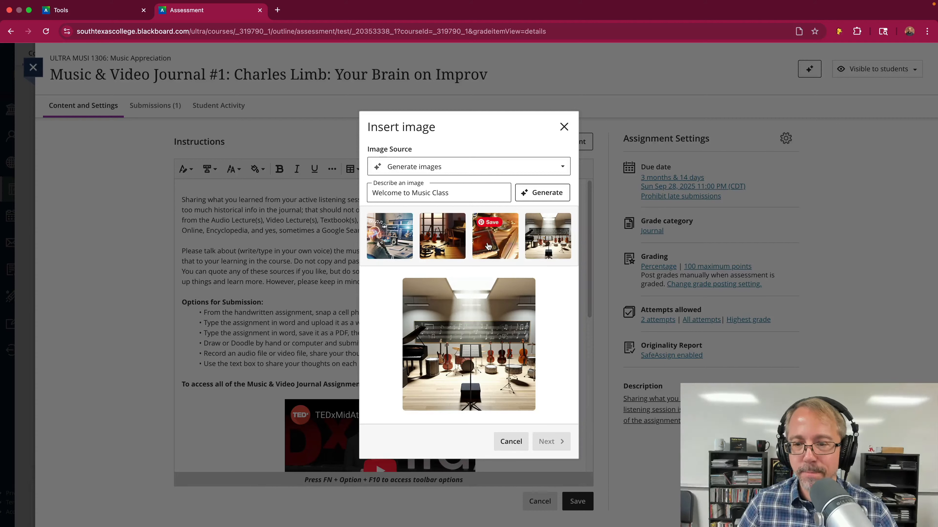
Choose the generated image of the leather journal and quill, and accept it with the Original aspect ratio.
left_click(496, 243)
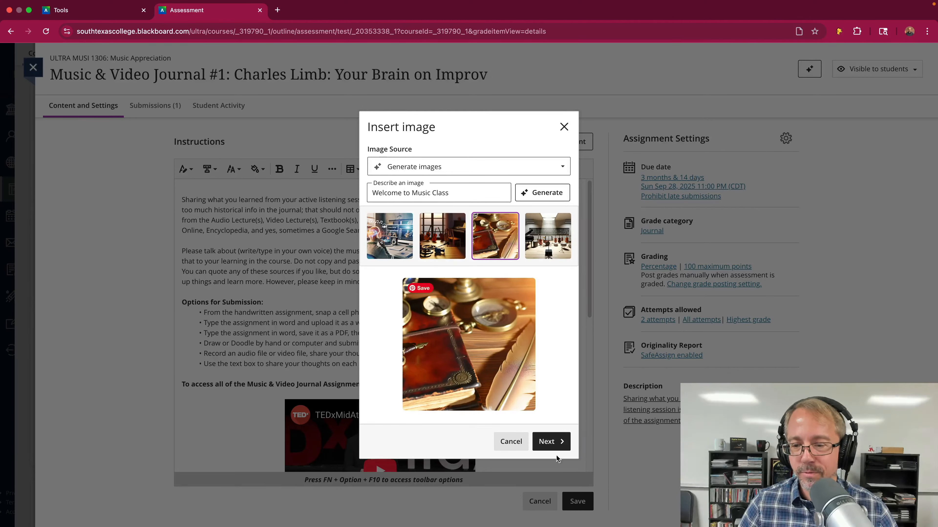
left_click(552, 445)
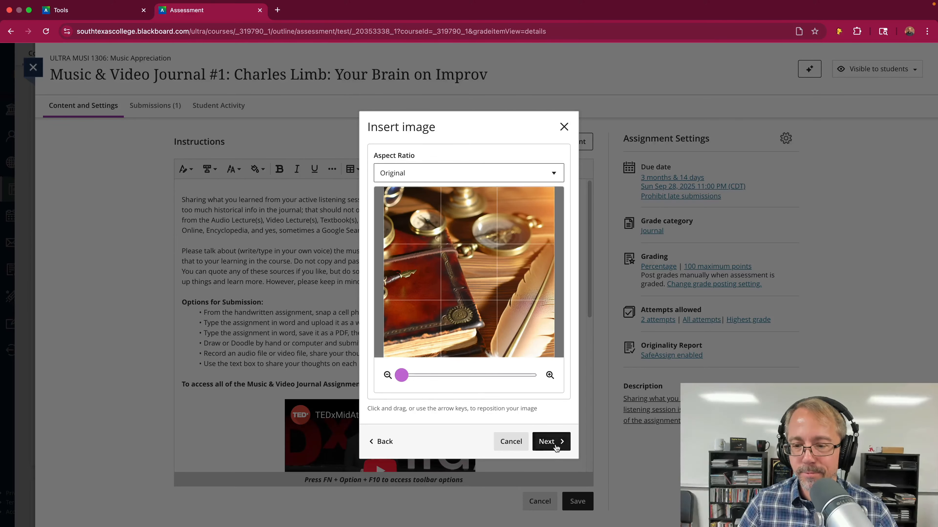
left_click(548, 442)
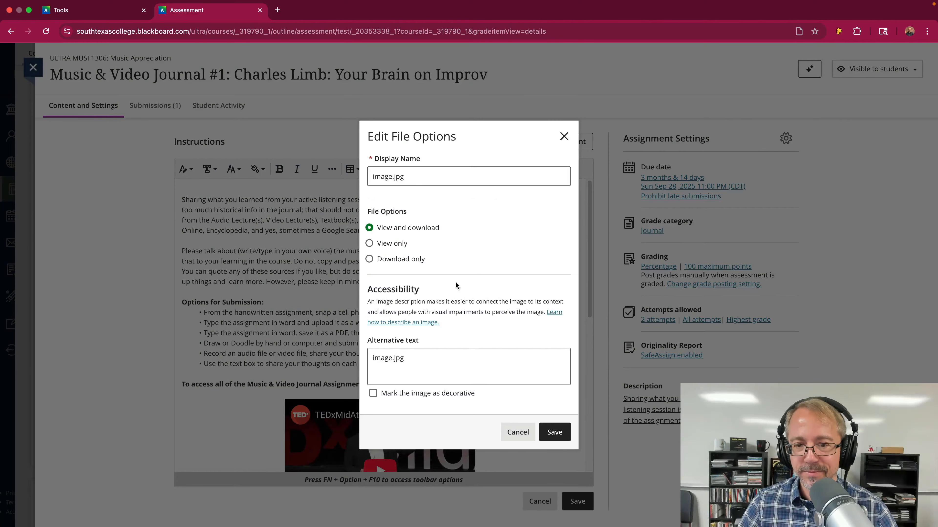
Set the image to View only, name it "Journal", mark it as decorative, and save it into the instructions.
left_click(370, 243)
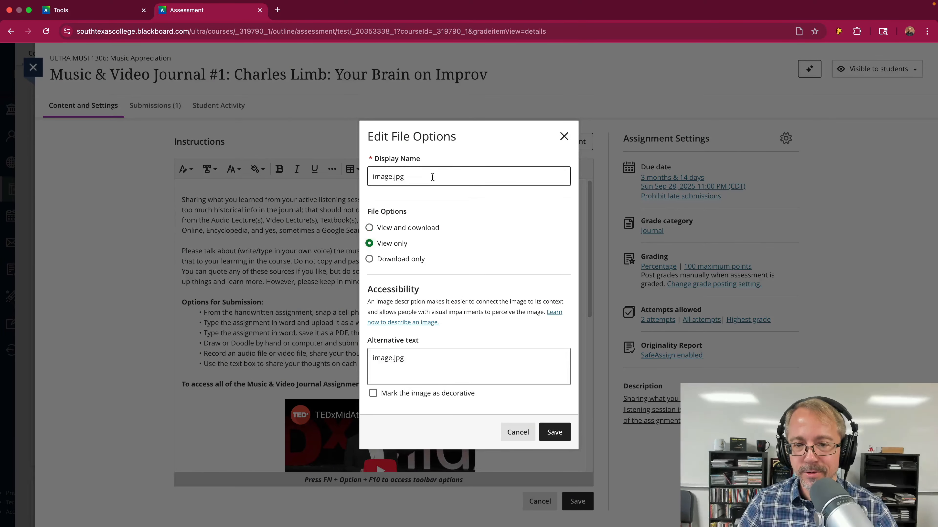
triple_click(417, 176)
key("BackSpace")
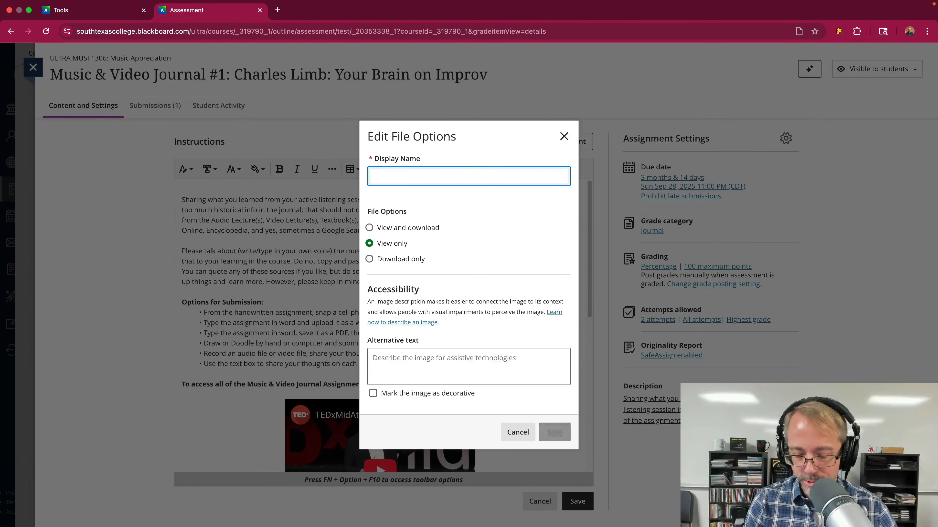
type("Journal")
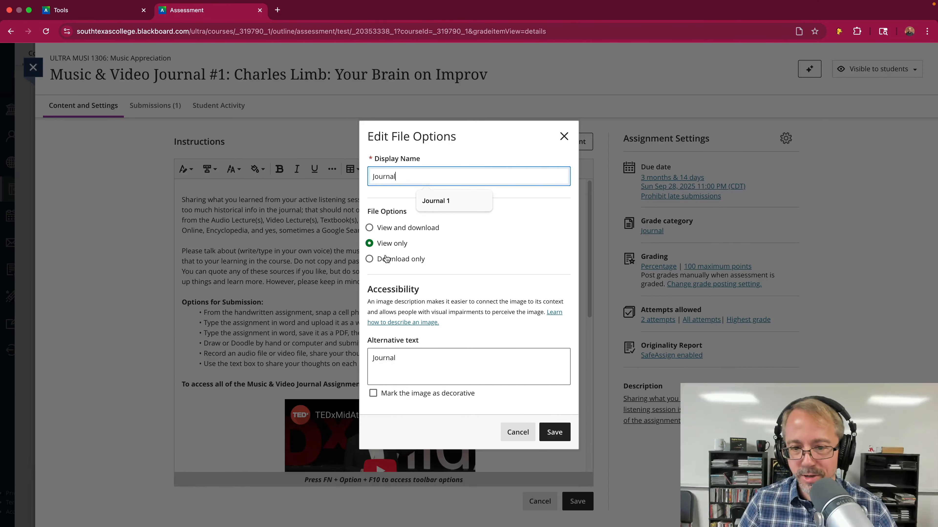
left_click(374, 400)
left_click(374, 397)
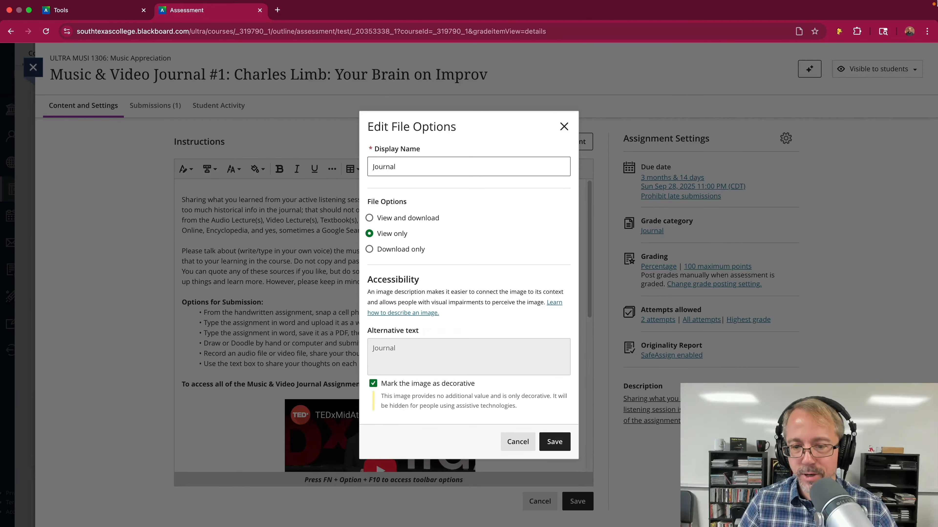
left_click(555, 442)
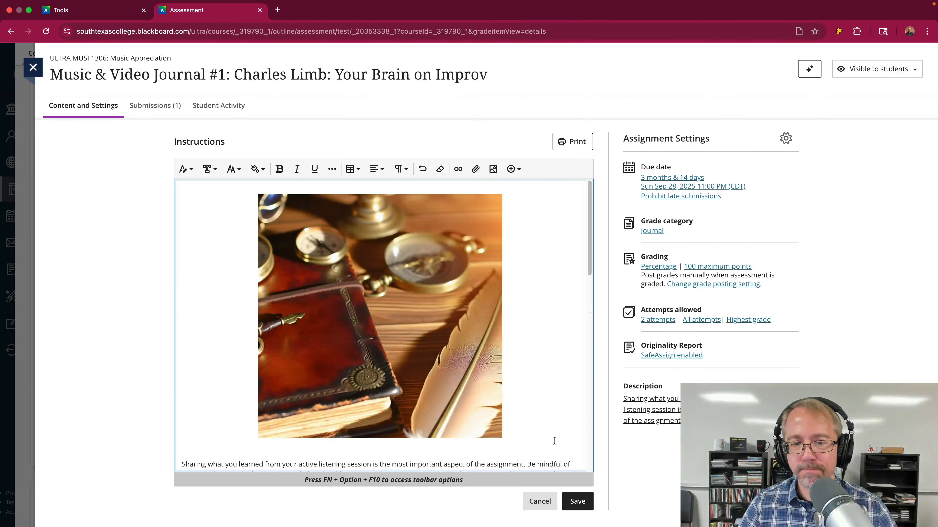
Remove the blank line between the journal image and the first paragraph, and save the instructions.
scroll(467, 375, "down", 3)
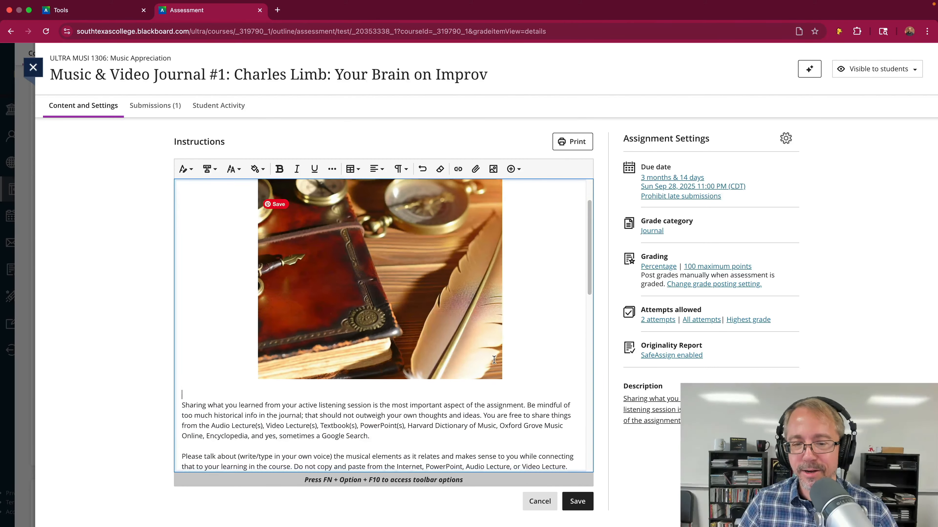
scroll(493, 359, "up", 3)
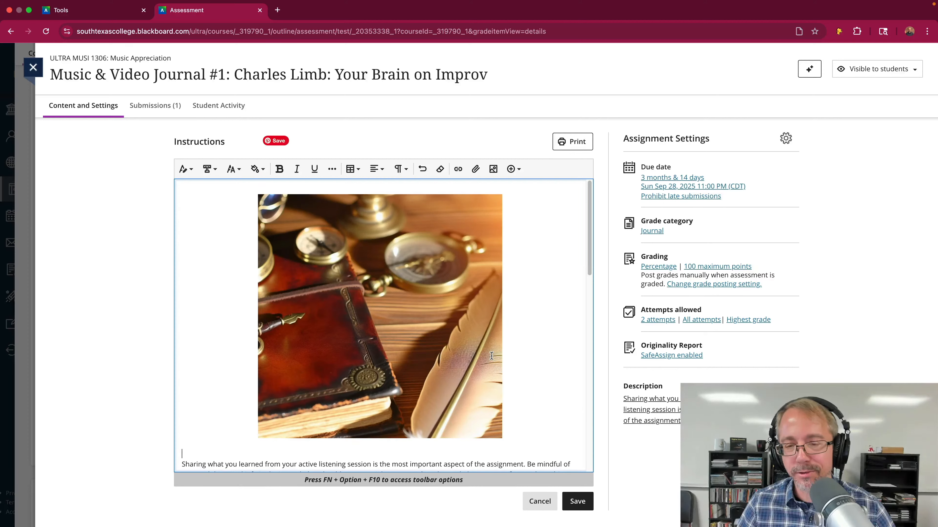
scroll(291, 232, "down", 3)
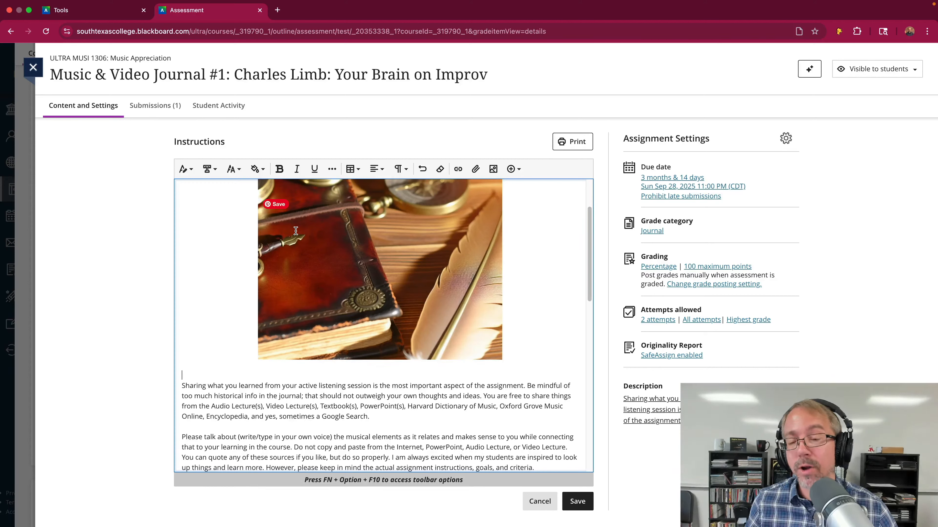
mouse_move(413, 3)
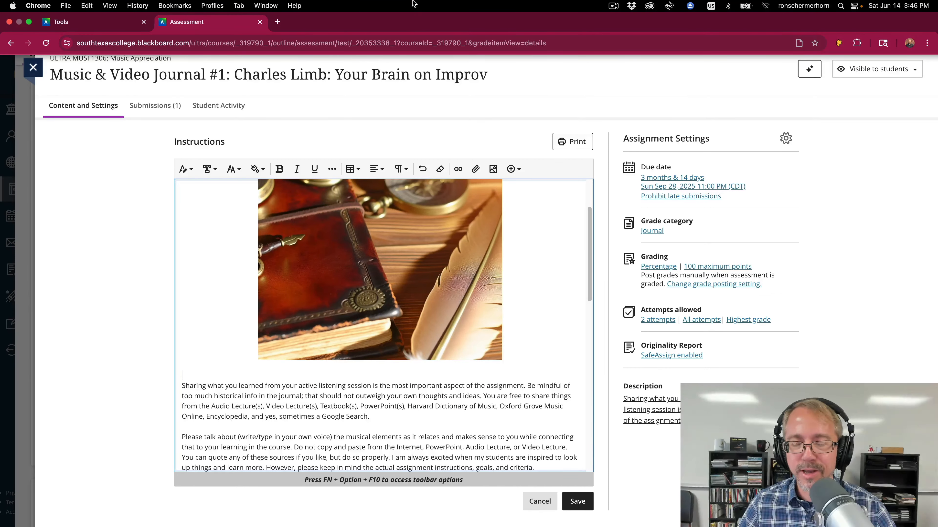
scroll(412, 285, "down", 3)
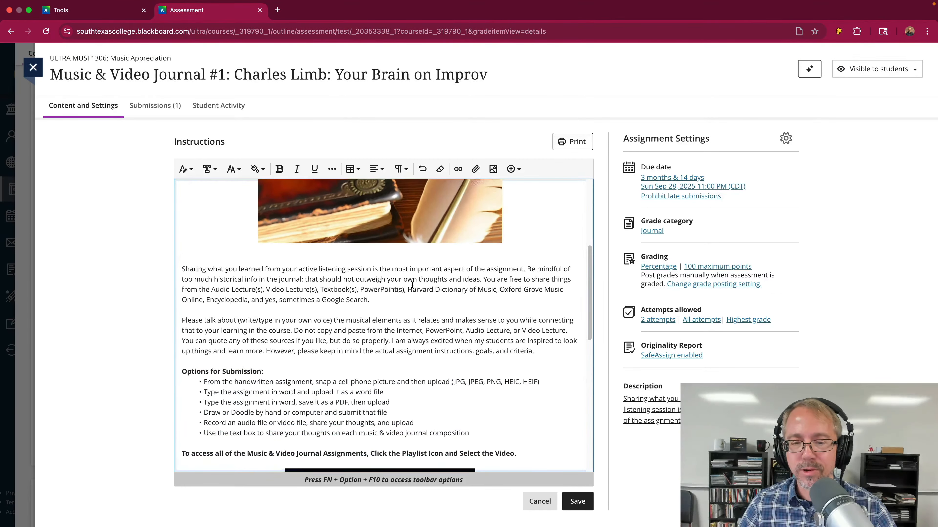
scroll(332, 289, "up", 1)
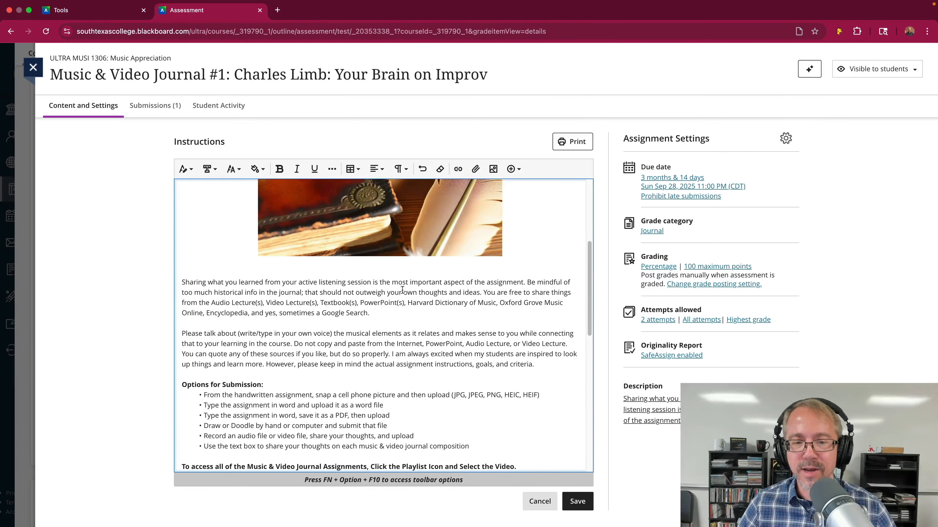
left_click(180, 286)
scroll(332, 295, "down", 1)
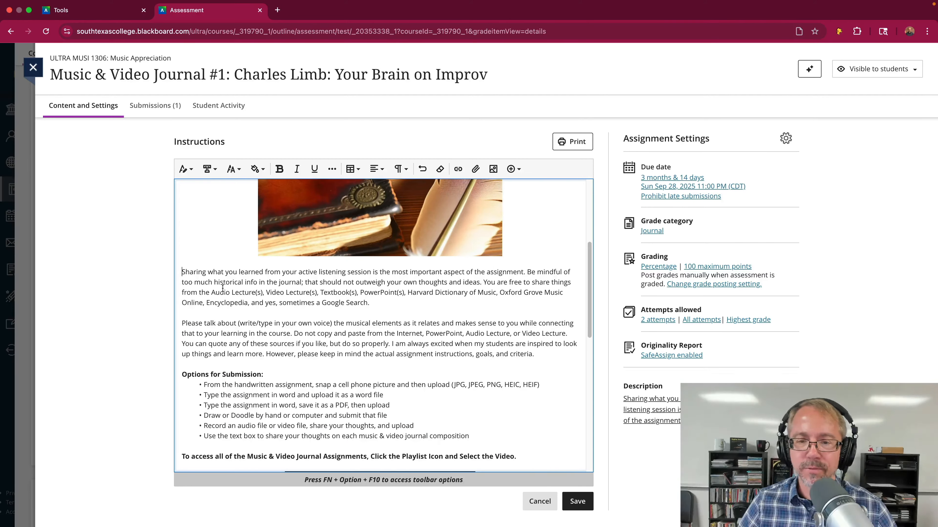
scroll(351, 270, "up", 5)
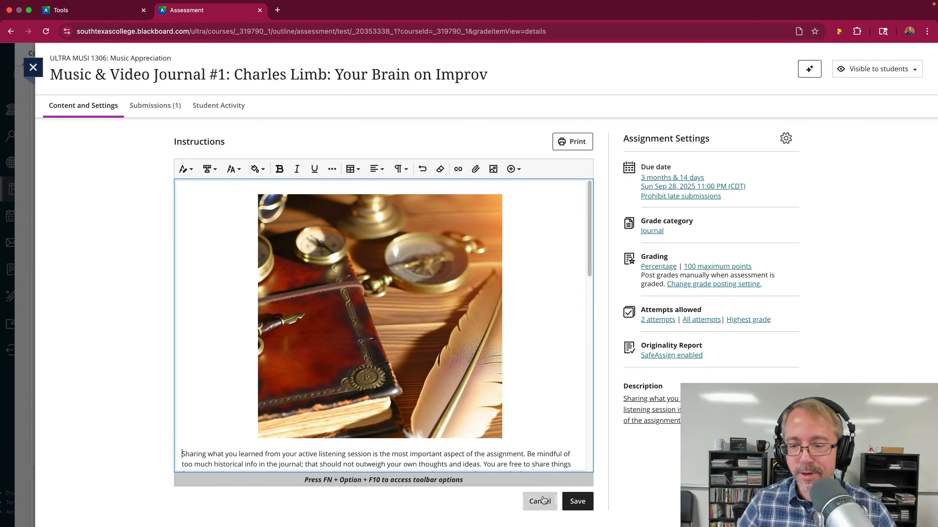
left_click(575, 502)
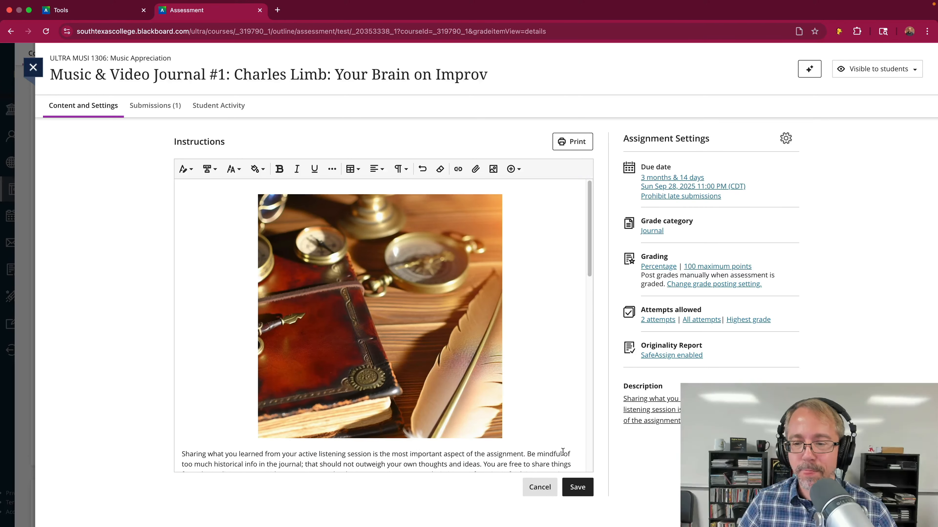
left_click(579, 491)
Reopen the instructions for editing, delete the journal image and the empty line above the text, and save.
scroll(560, 317, "down", 7)
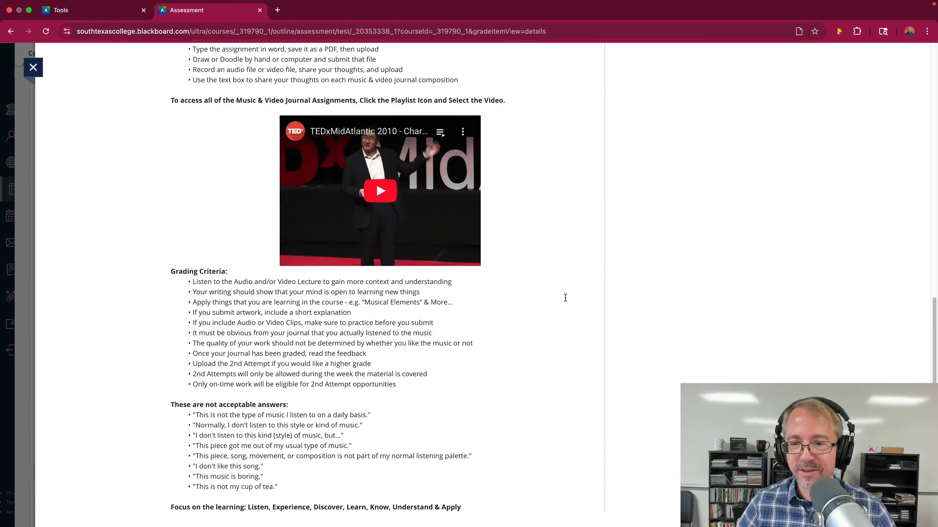
left_click(582, 168)
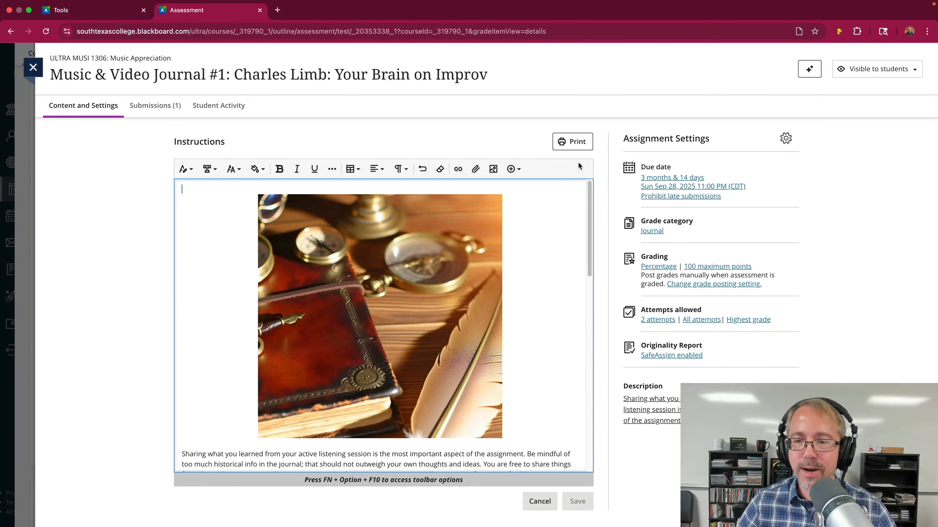
left_click(514, 425)
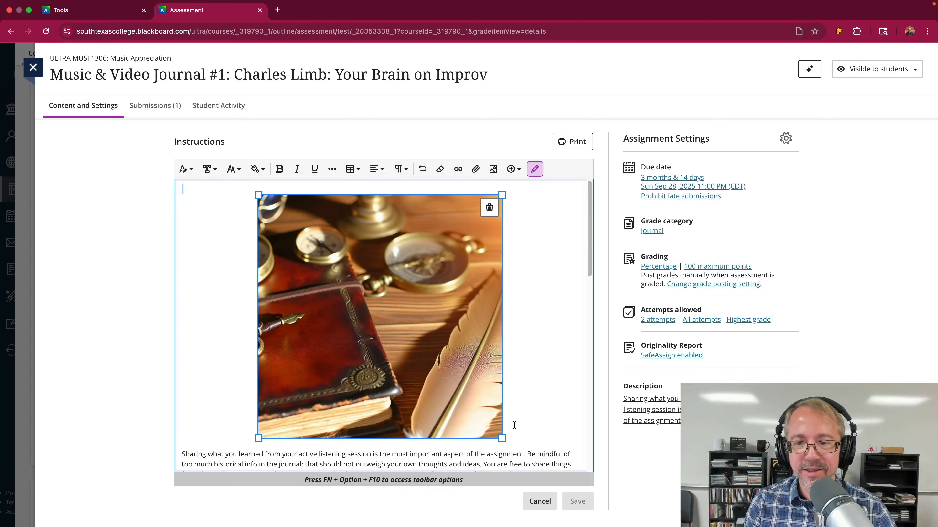
key("BackSpace")
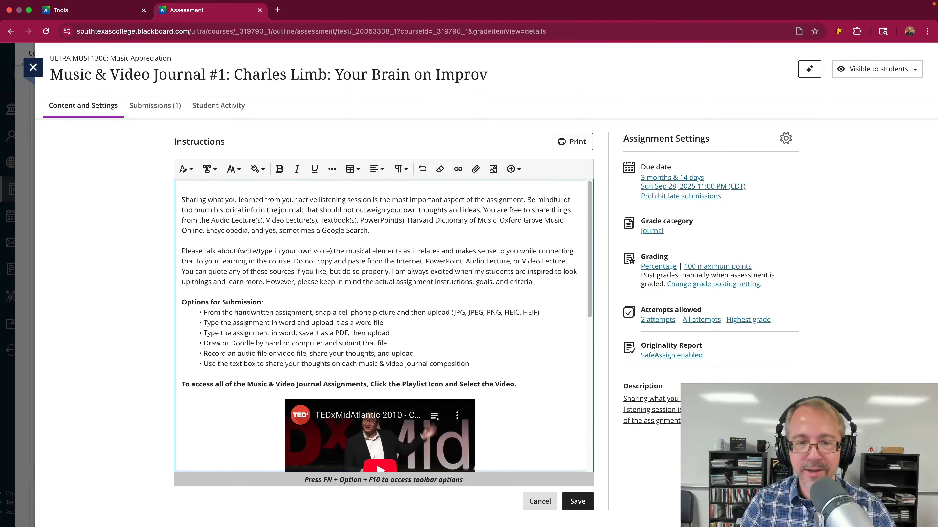
key("BackSpace")
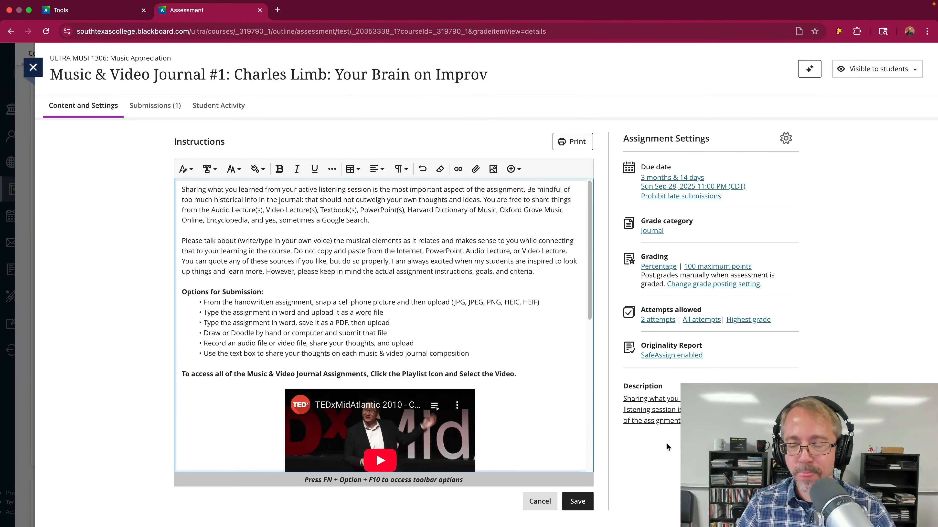
left_click(574, 505)
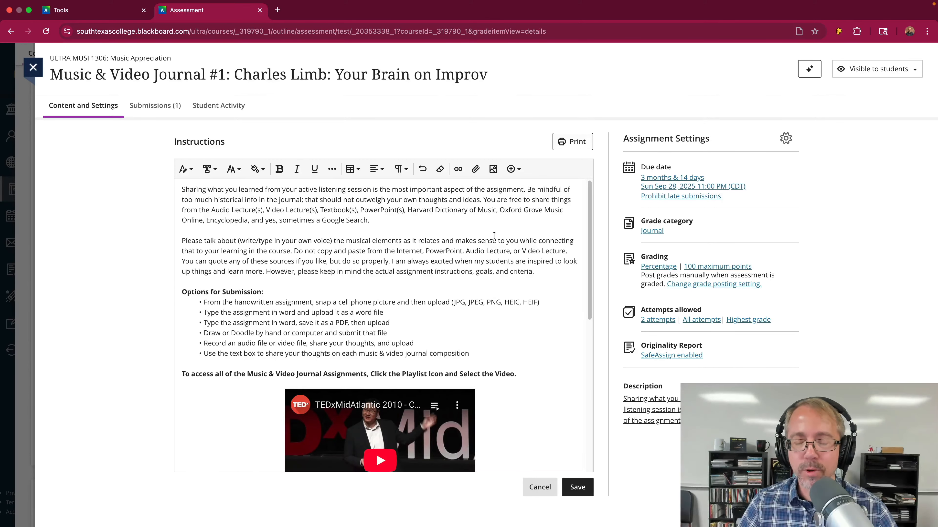
left_click(577, 488)
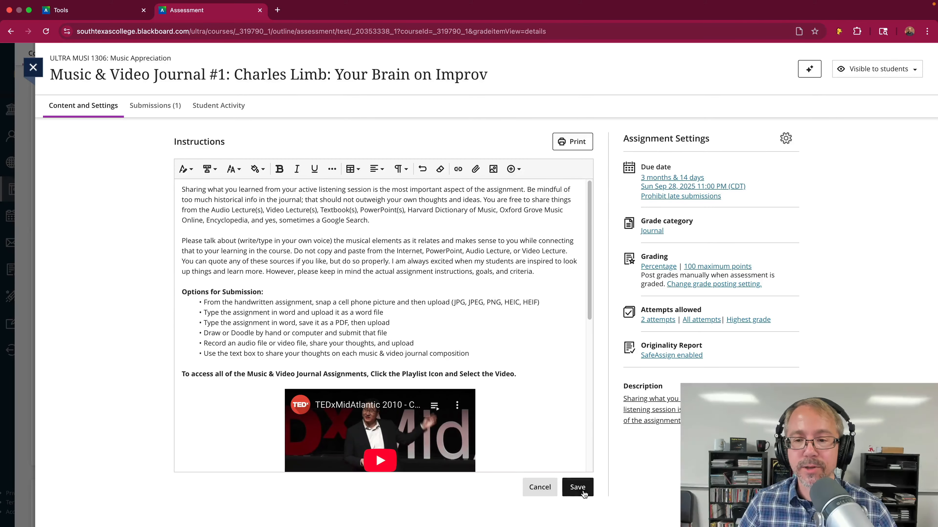
Reopen the journal assignment's instructions for editing and start inserting an image from a URL above the first paragraph.
left_click(580, 168)
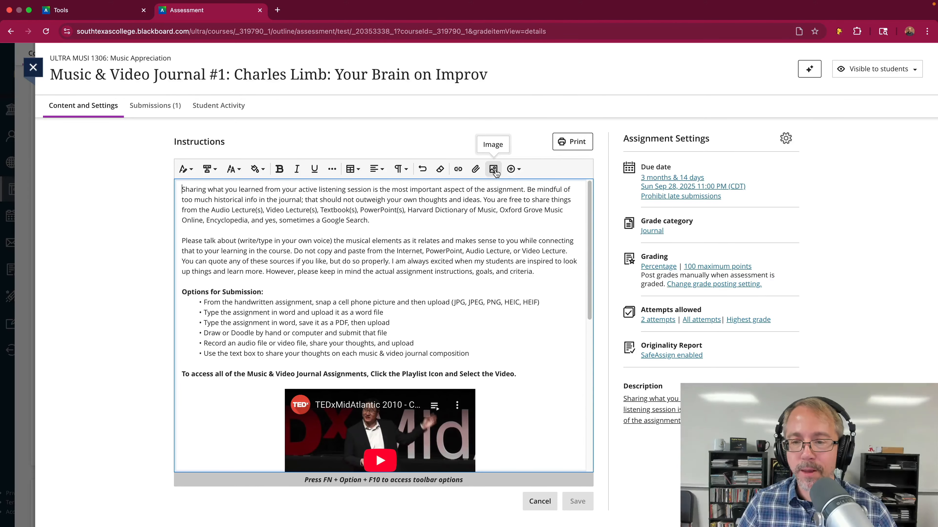
left_click(512, 169)
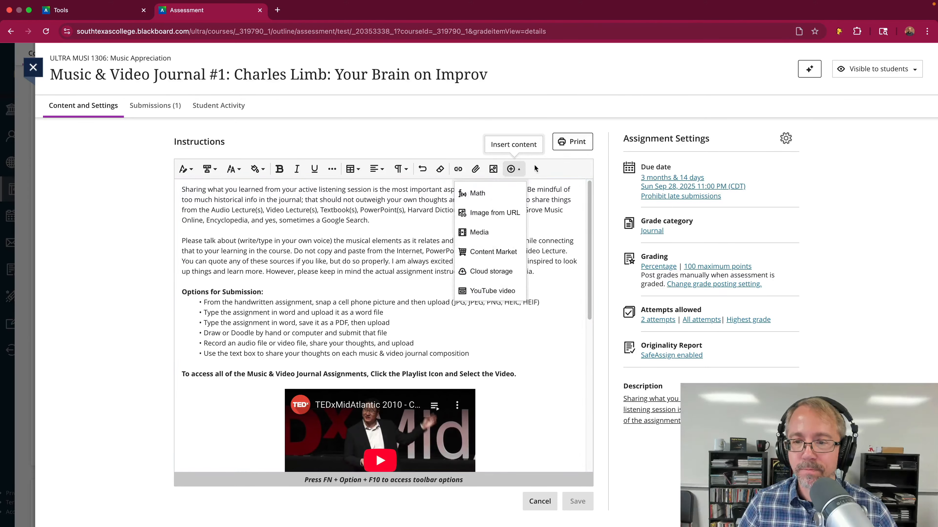
left_click(495, 213)
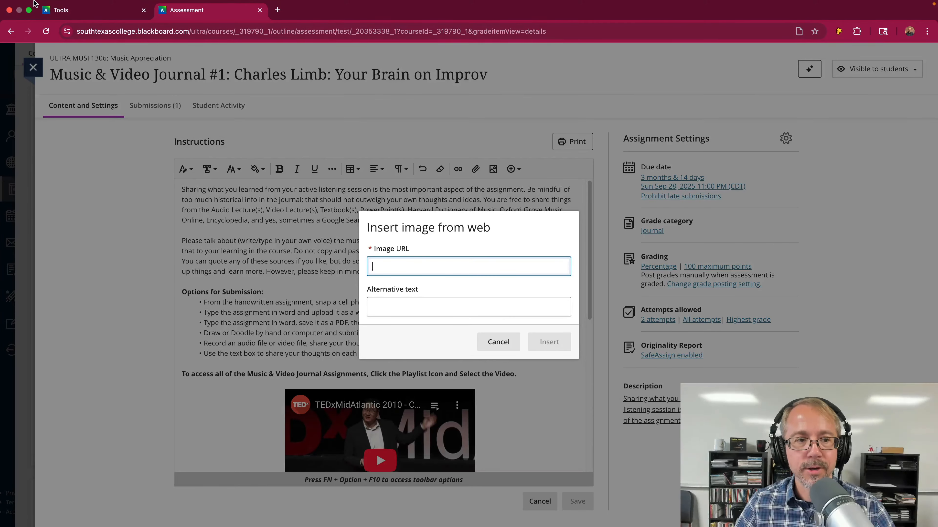
Switch to the Word notes, copy the bottom banner link ending in xid-169884983_1, and enter it as the image URL in Blackboard.
left_click(29, 22)
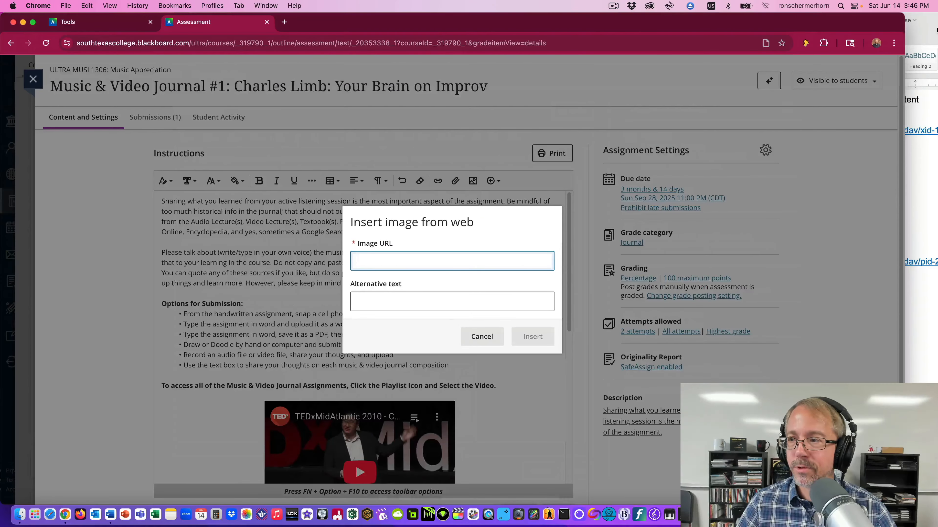
left_click(933, 29)
left_click(671, 35)
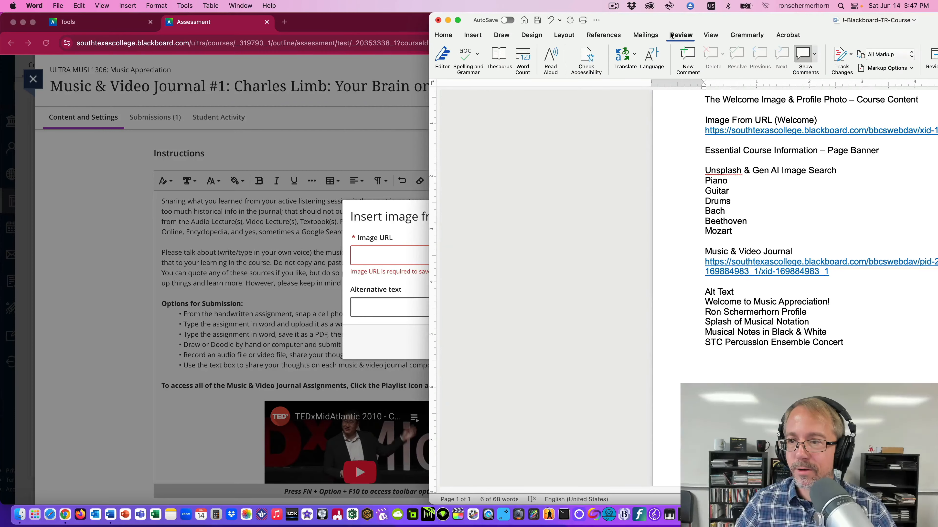
scroll(812, 237, "up", 1)
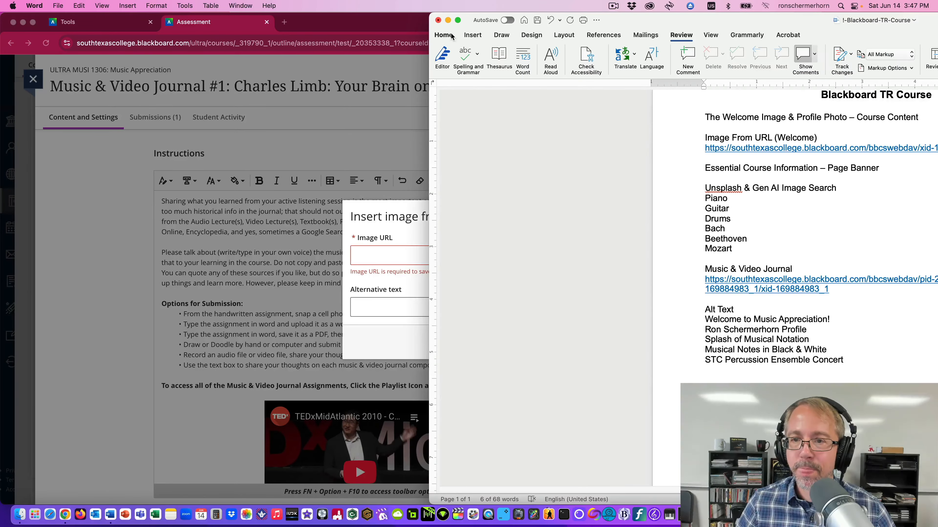
left_click_drag(684, 24, 510, 24)
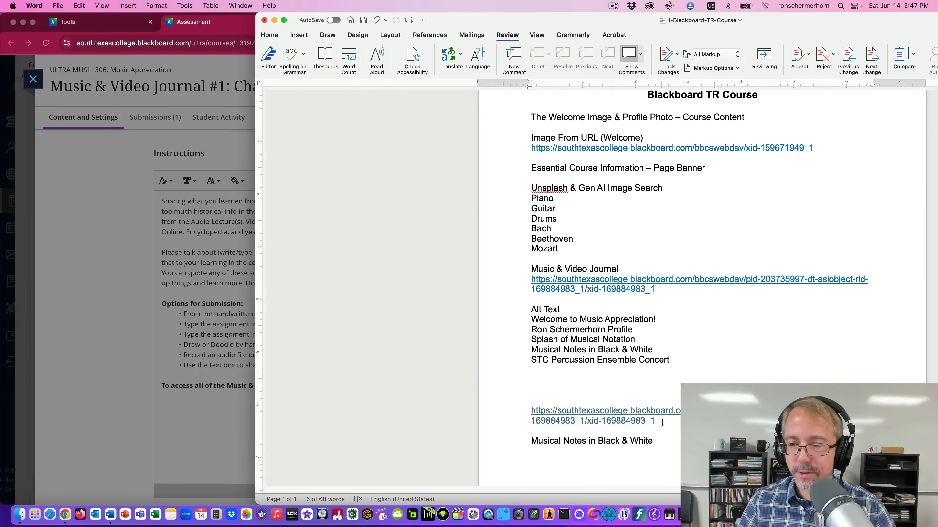
left_click_drag(663, 422, 524, 417)
key("super+c")
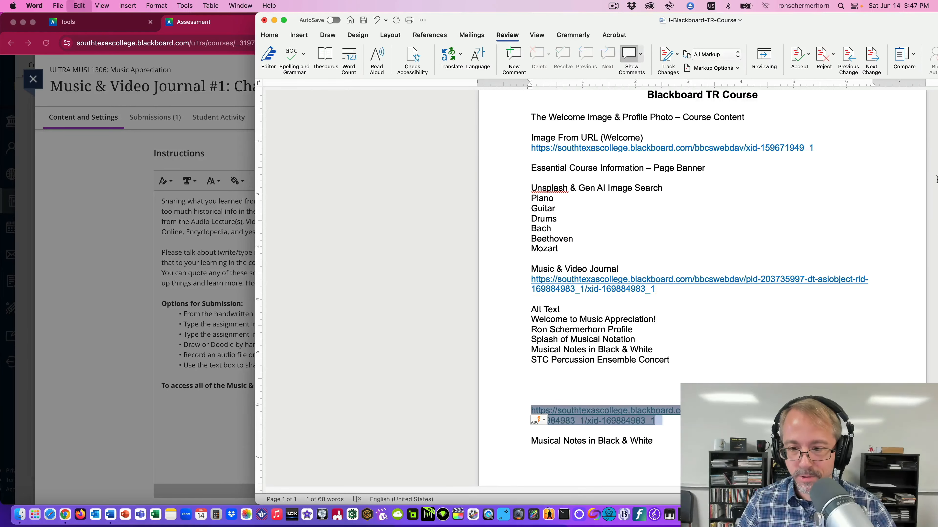
left_click(84, 229)
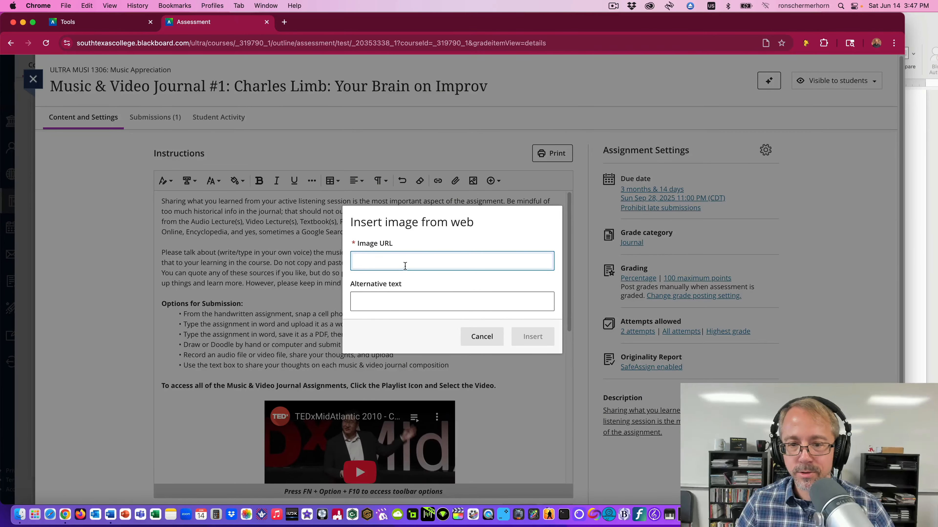
key("super+v")
Copy "Musical Notes in Black & White" from the Word notes into the alternative text, and insert the image.
left_click(914, 309)
left_click_drag(653, 441, 539, 435)
key("super+c")
left_click(148, 376)
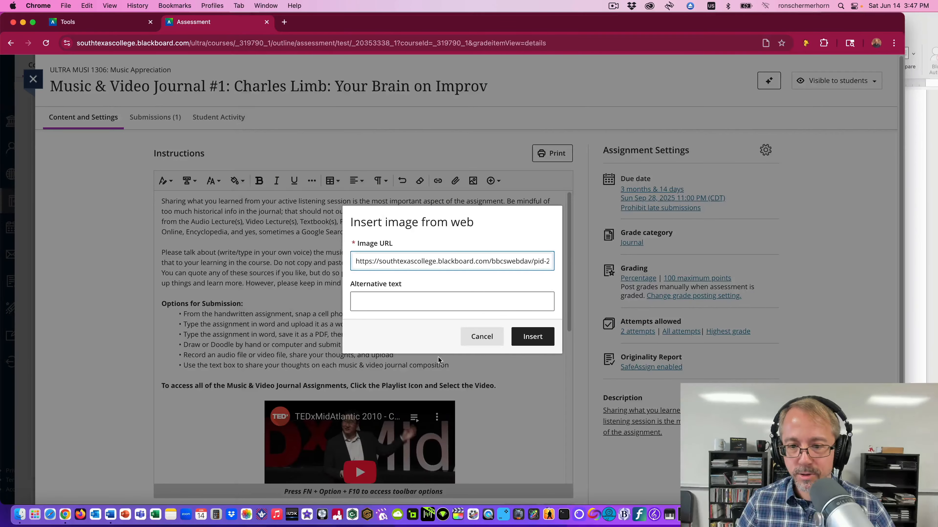
left_click(439, 301)
key("super+v")
left_click(532, 337)
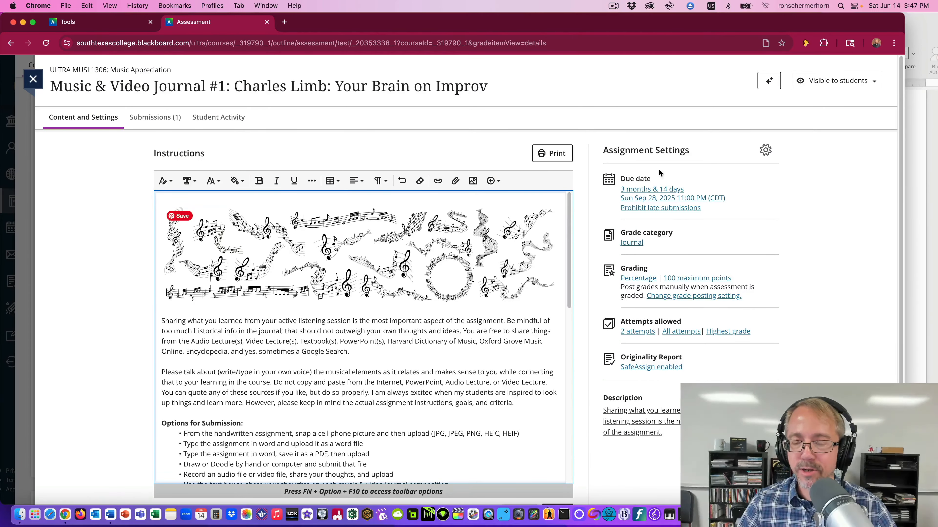
Save the instructions with the musical notes banner and close the assignment.
left_click(556, 480)
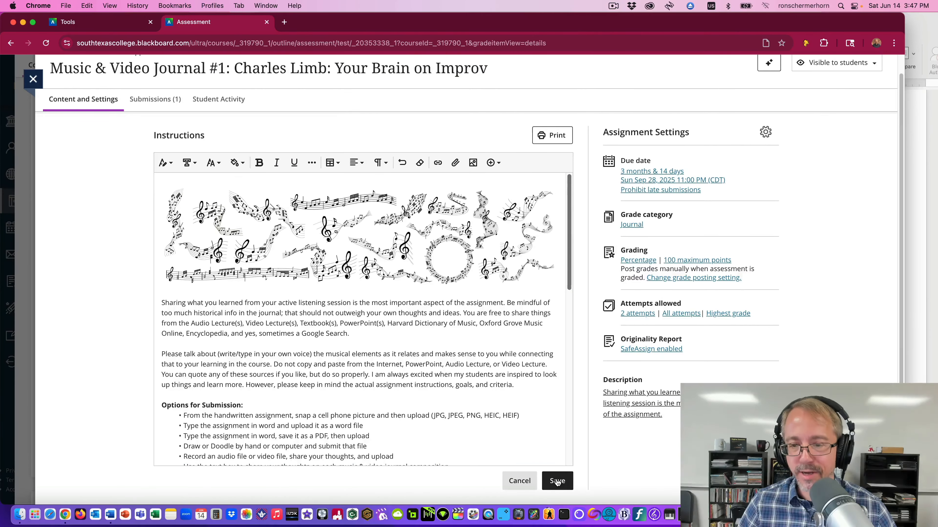
scroll(441, 242, "down", 3)
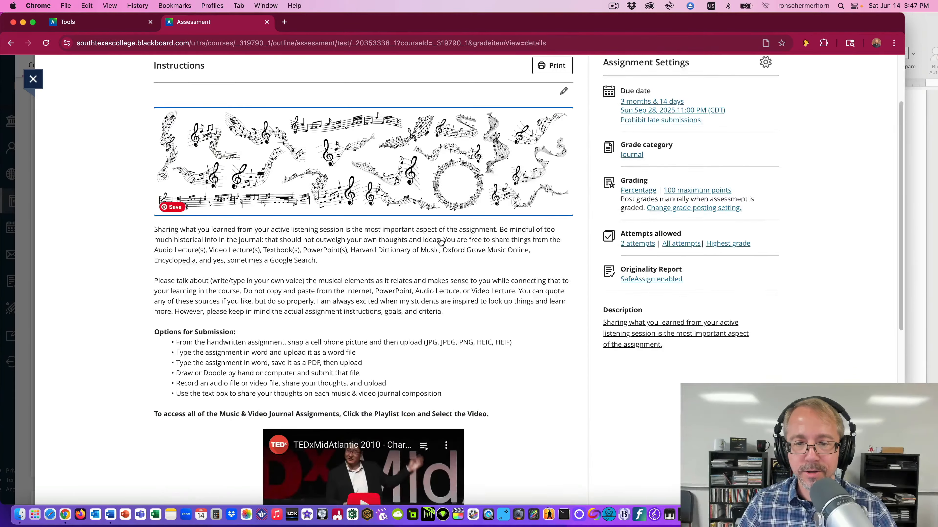
scroll(515, 235, "down", 10)
scroll(515, 234, "up", 12)
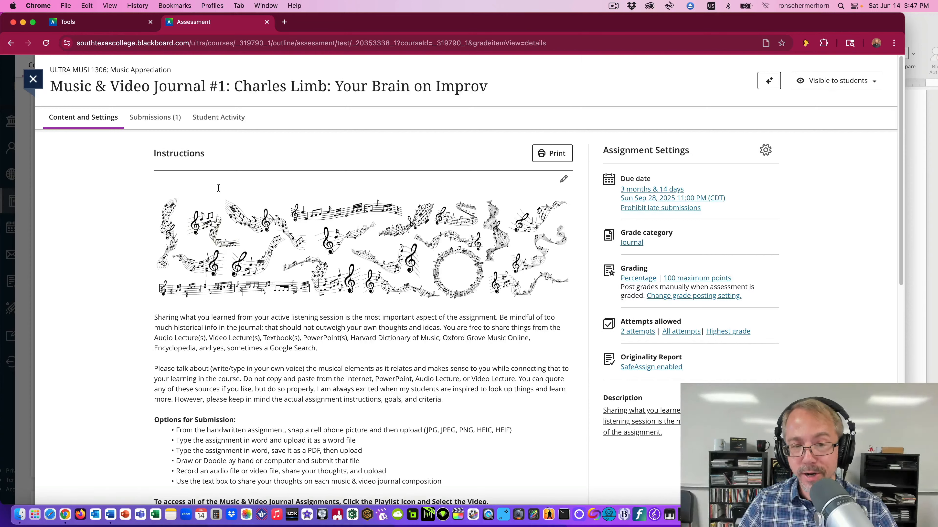
left_click(33, 79)
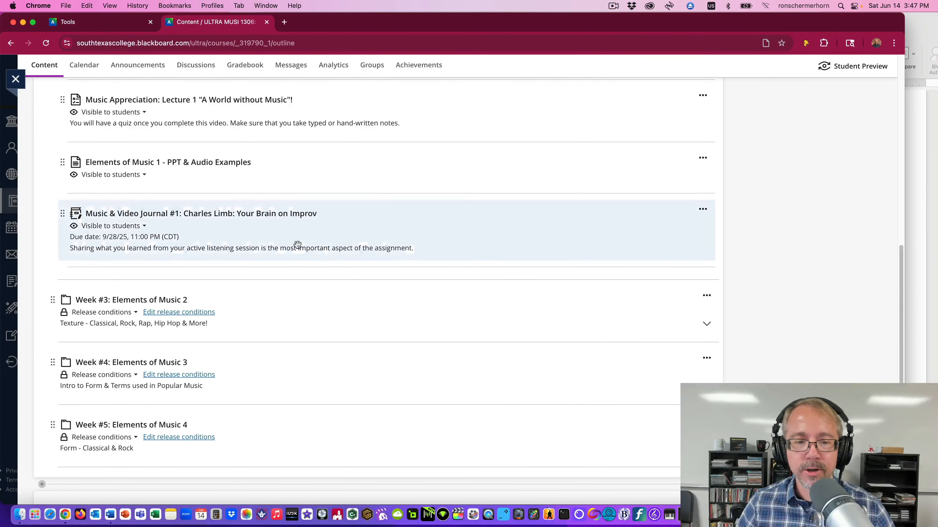
Look over the course content page and the course's Announcements list.
scroll(377, 231, "up", 7)
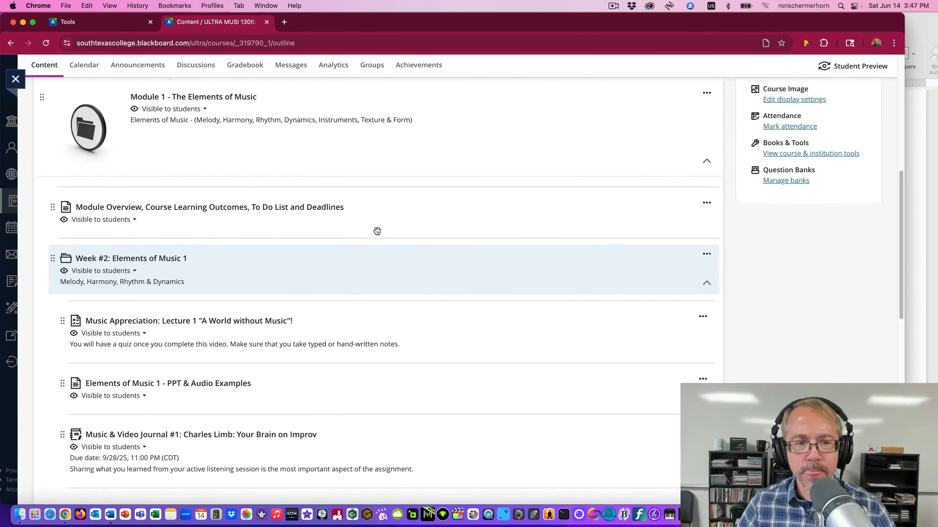
scroll(377, 231, "up", 8)
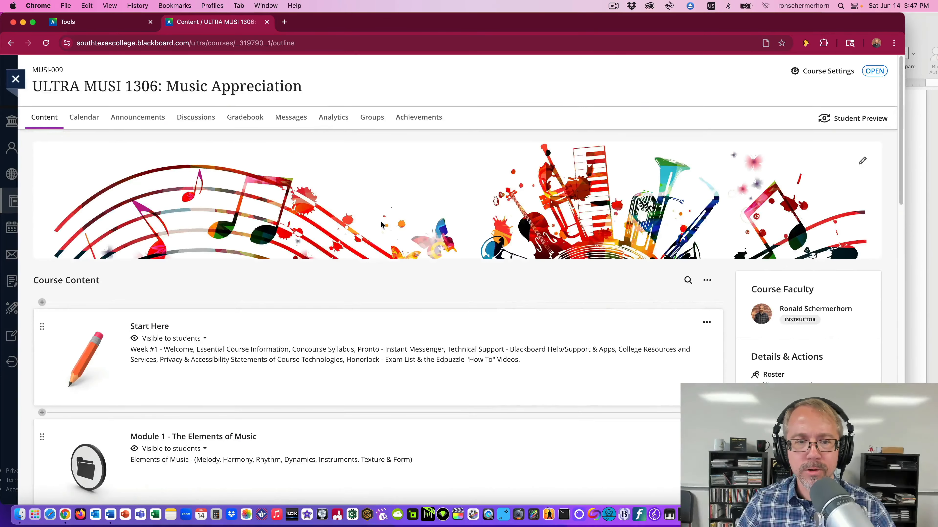
left_click(133, 119)
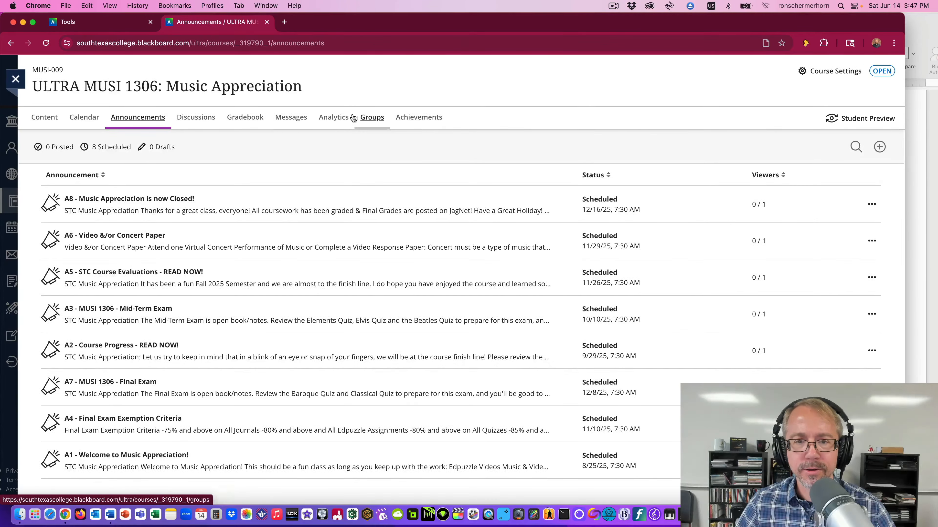
left_click(44, 117)
scroll(135, 230, "down", 9)
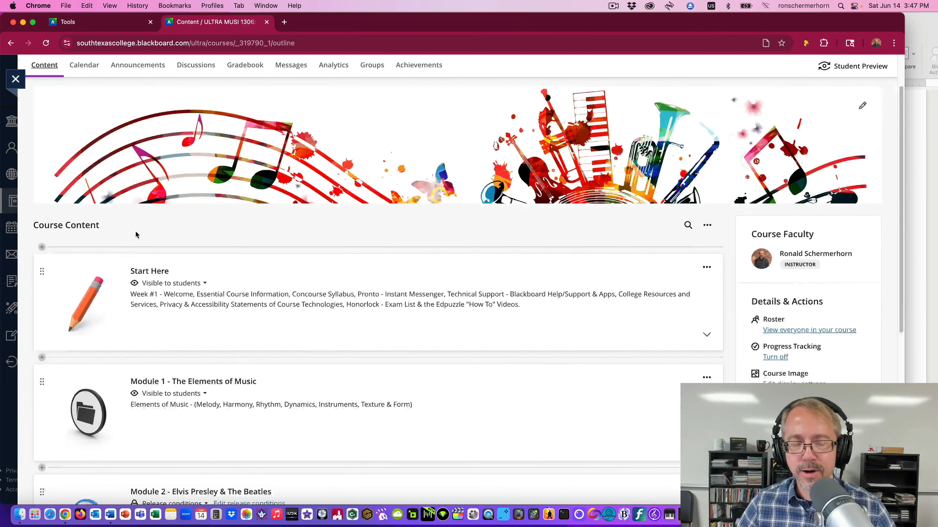
scroll(219, 132, "up", 9)
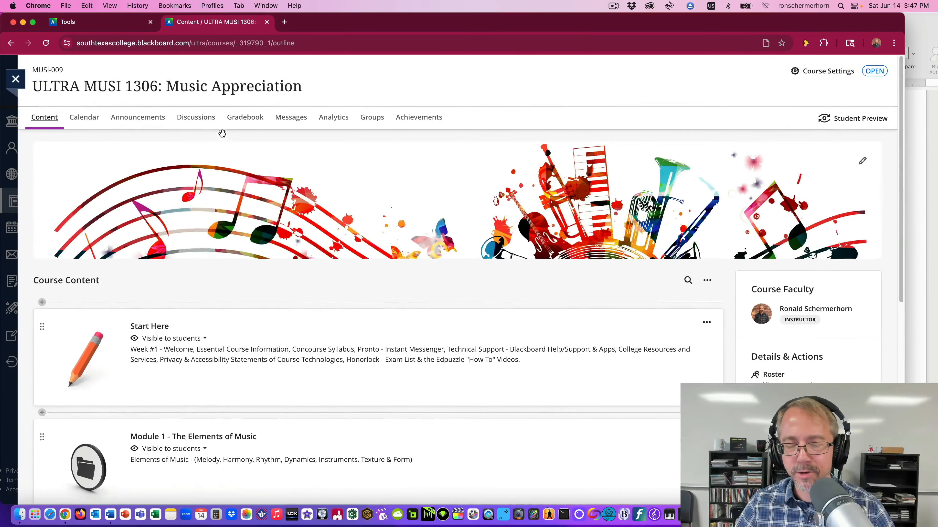
scroll(436, 225, "down", 5)
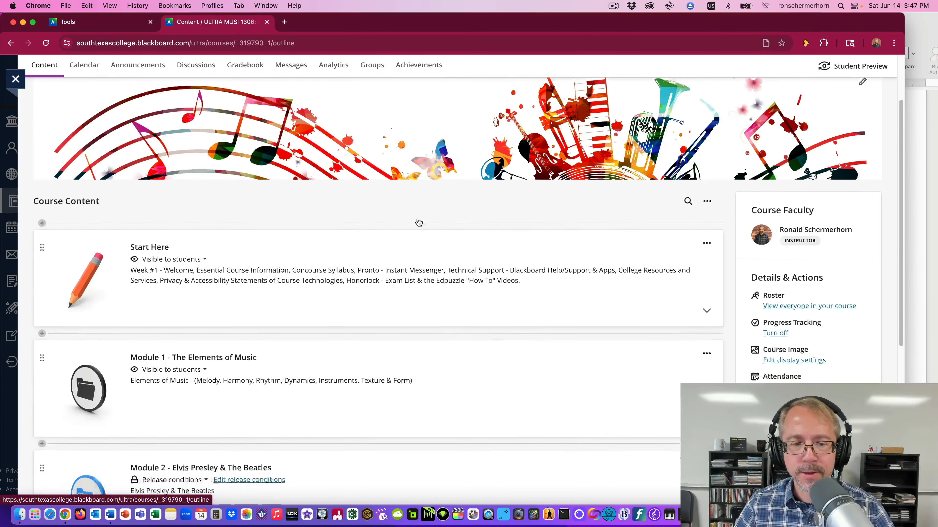
scroll(456, 222, "down", 4)
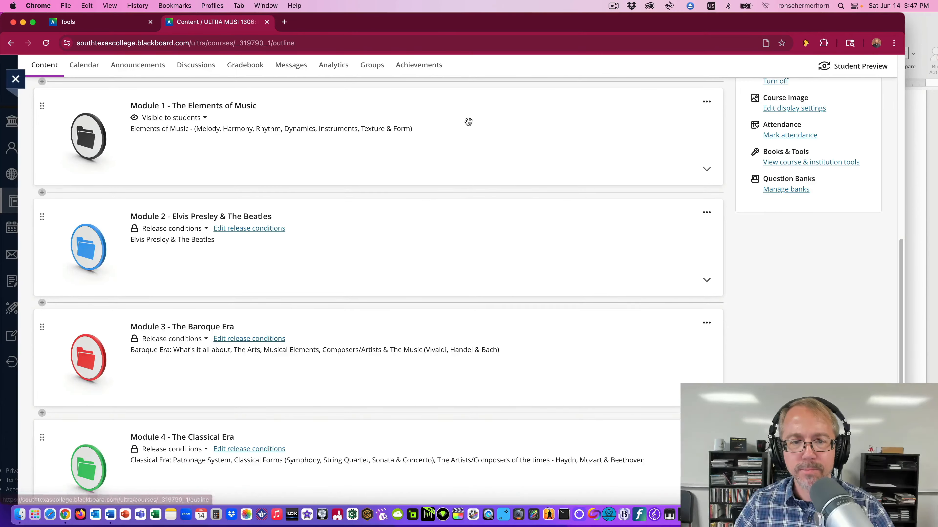
Expand Module 1 - The Elements of Music, review its weekly folders, and collapse it again.
left_click(467, 122)
scroll(536, 167, "down", 4)
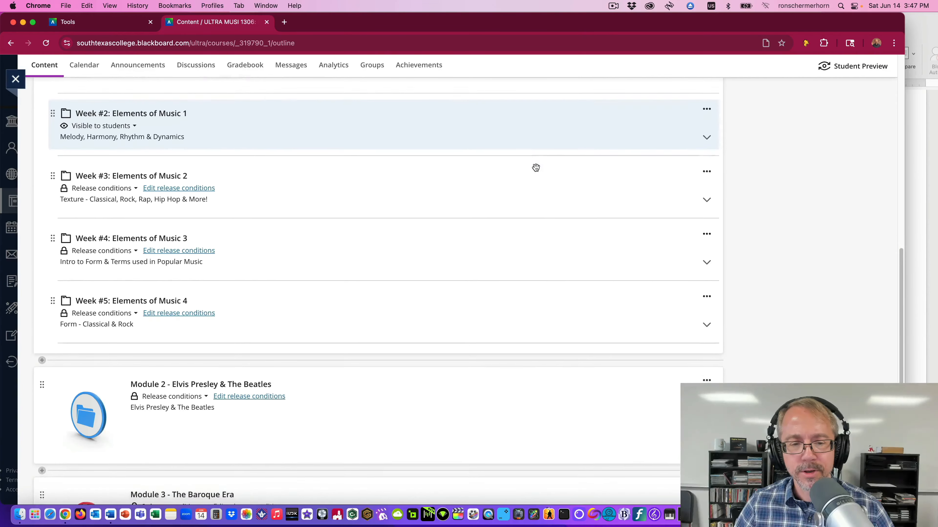
scroll(535, 168, "up", 2)
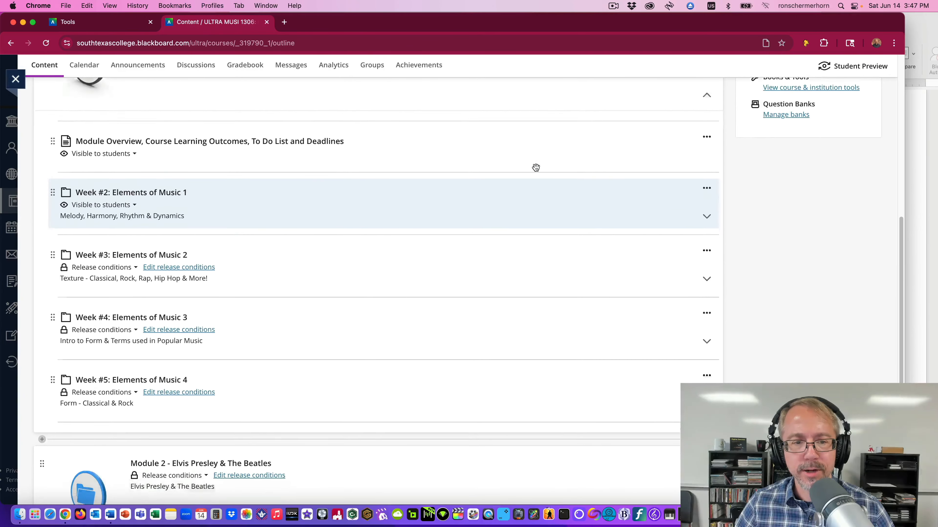
scroll(536, 168, "down", 2)
scroll(536, 167, "down", 1)
scroll(535, 167, "up", 8)
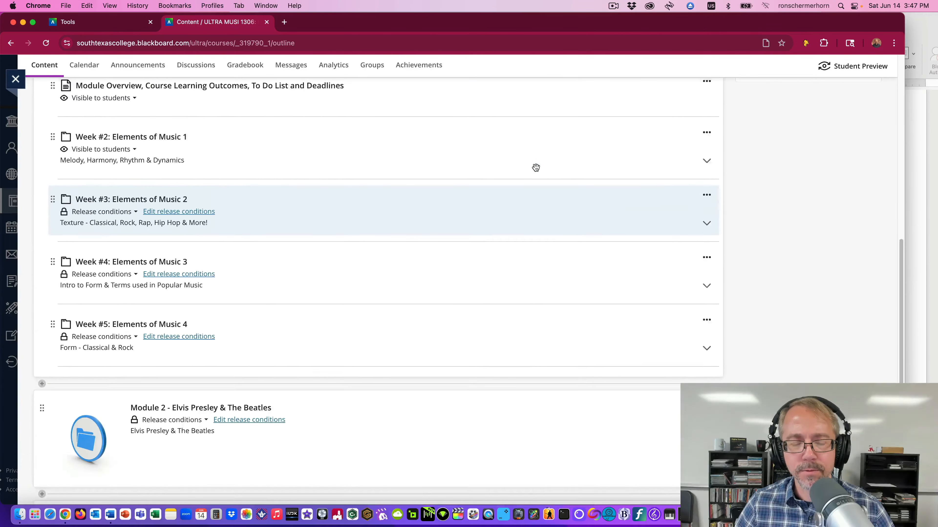
scroll(535, 168, "up", 1)
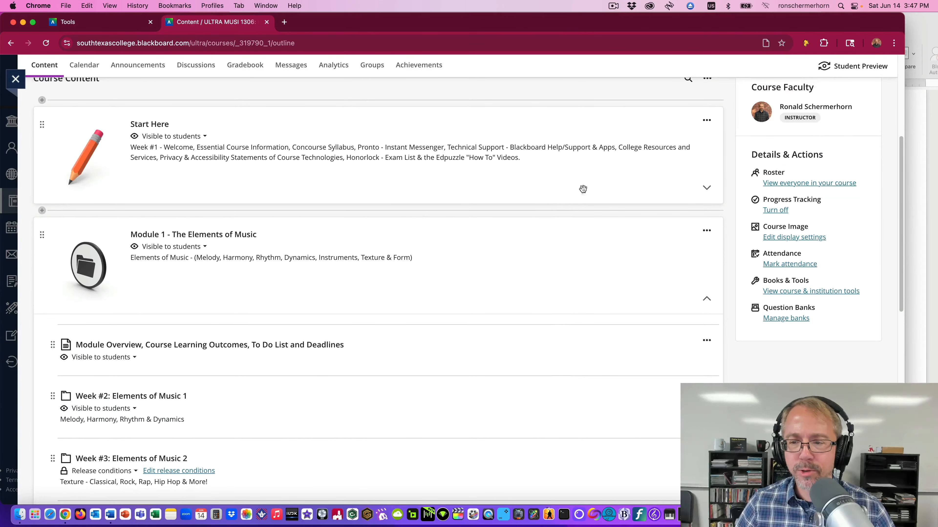
left_click(702, 299)
Open the Video &/or Concert Paper assignment in Module 4's Week #12 - Intro to the Classical Era folder.
scroll(413, 229, "down", 5)
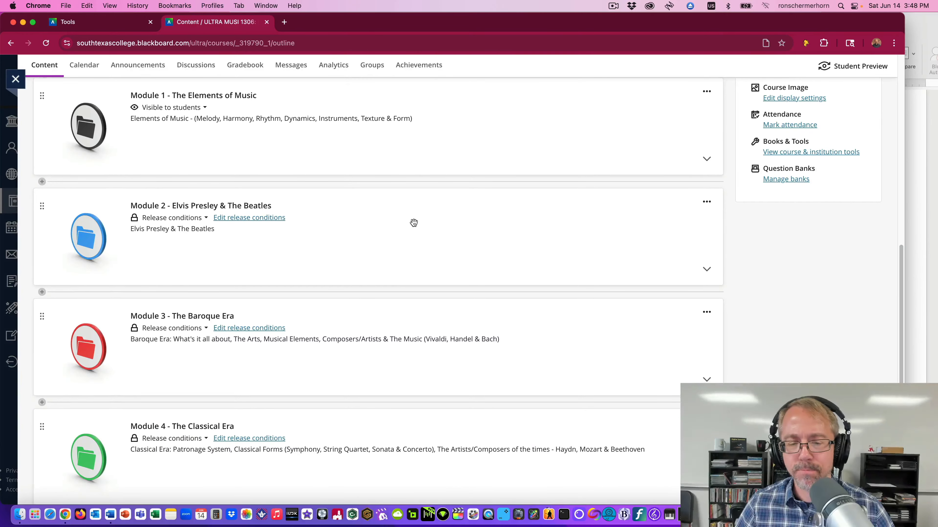
scroll(425, 221, "down", 1)
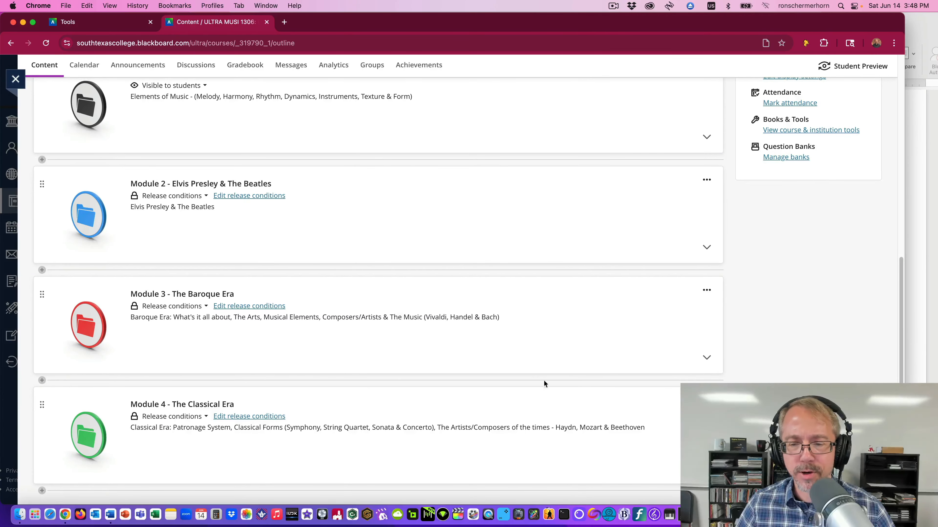
scroll(571, 311, "down", 10)
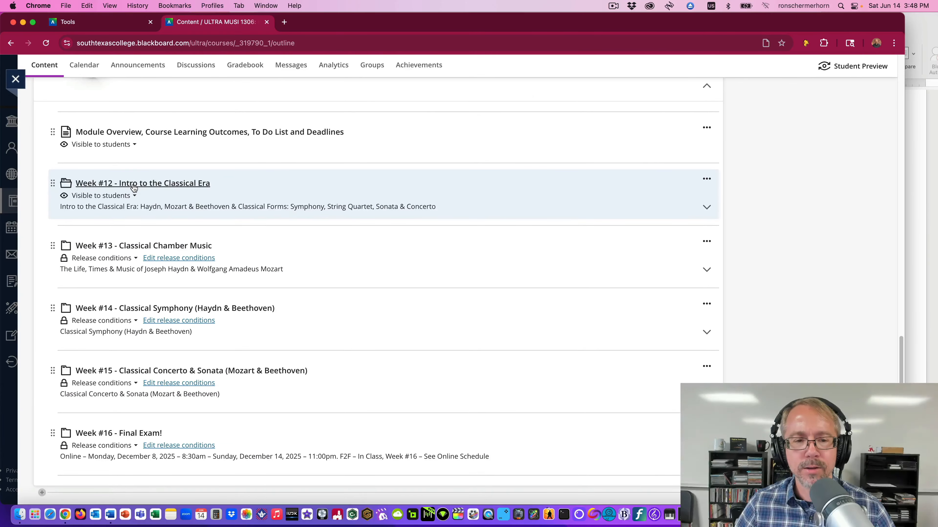
left_click(134, 184)
scroll(452, 210, "down", 3)
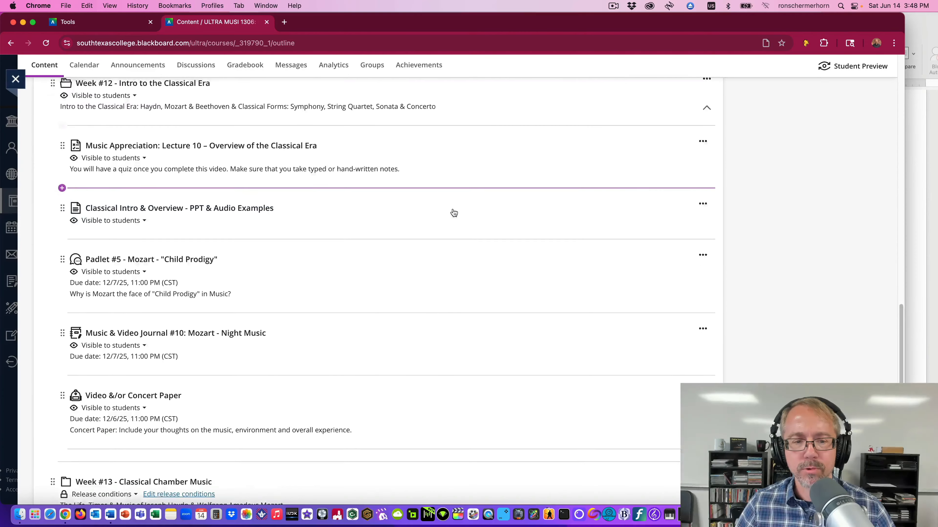
scroll(453, 210, "down", 3)
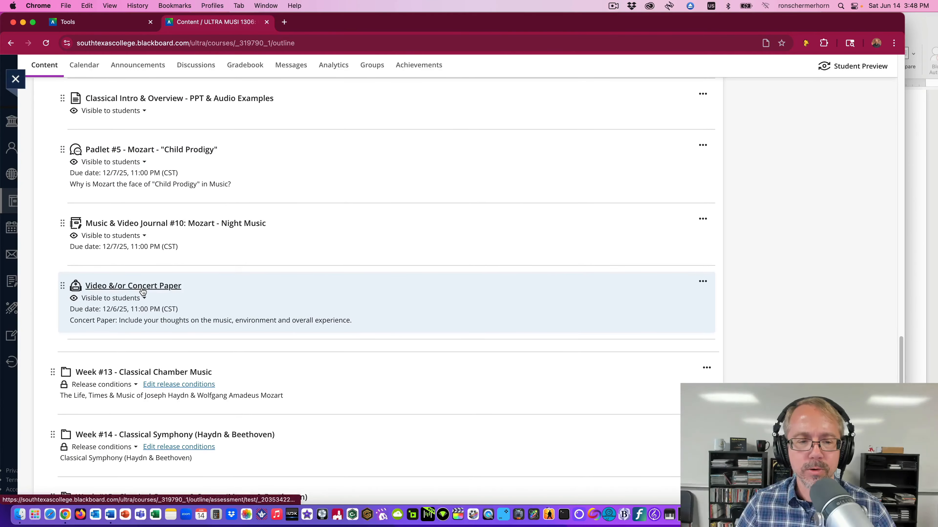
left_click(143, 287)
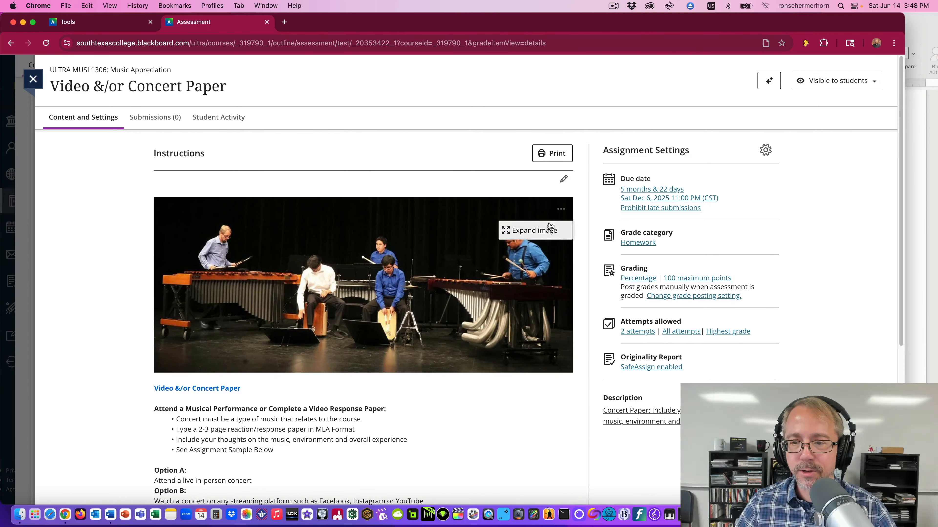
Open the percussion concert banner's file options in the assignment instructions and copy its display name.
left_click(564, 180)
left_click(474, 240)
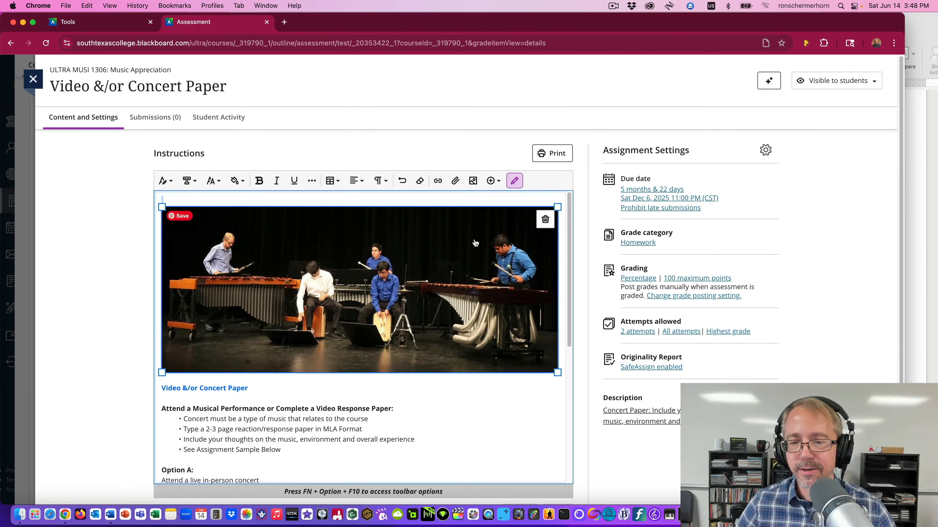
left_click(515, 181)
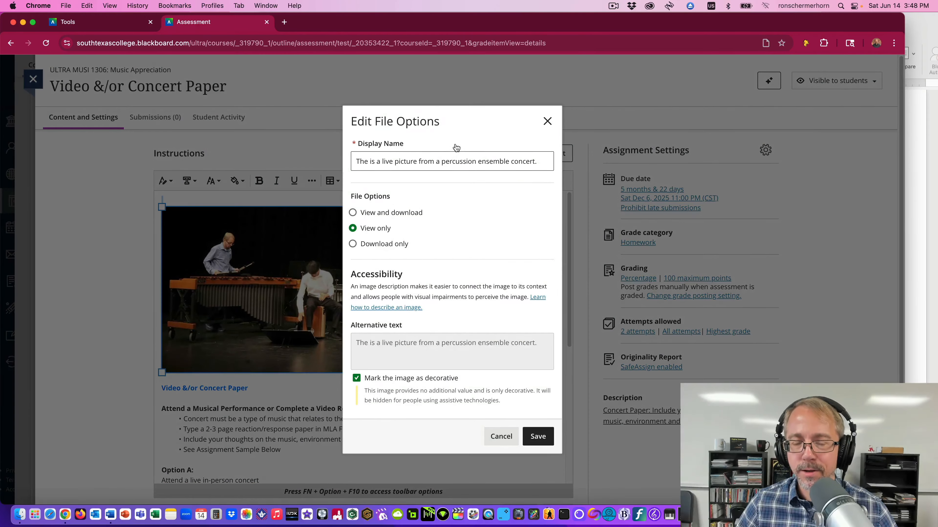
left_click(543, 161)
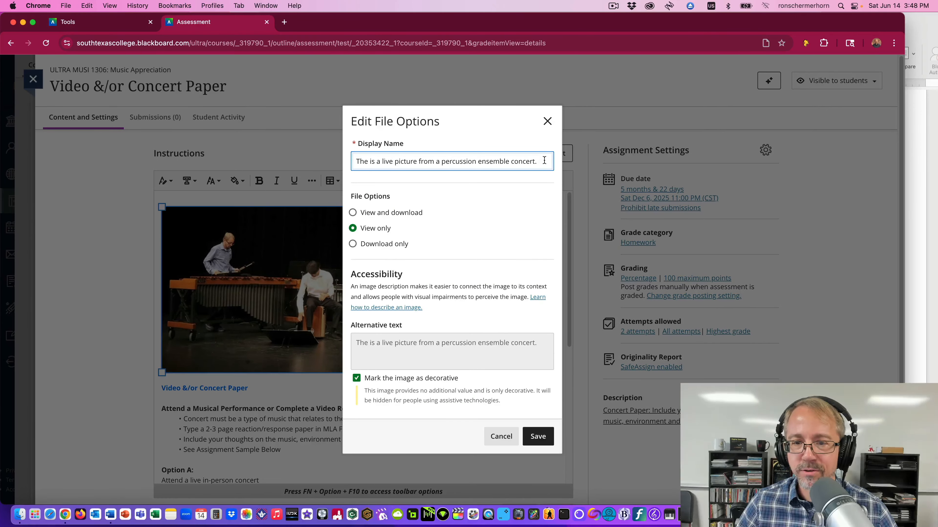
left_click(915, 143)
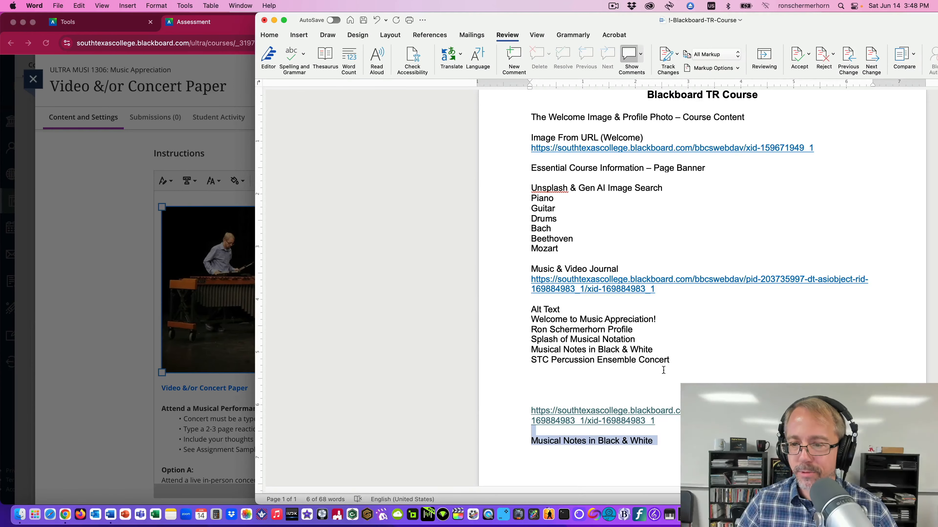
left_click(229, 107)
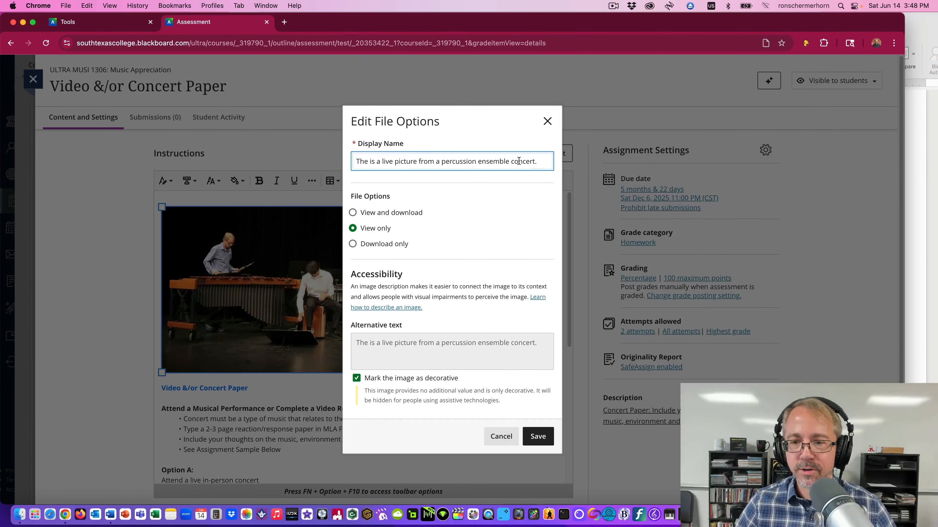
left_click_drag(540, 161, 350, 163)
key("super+c")
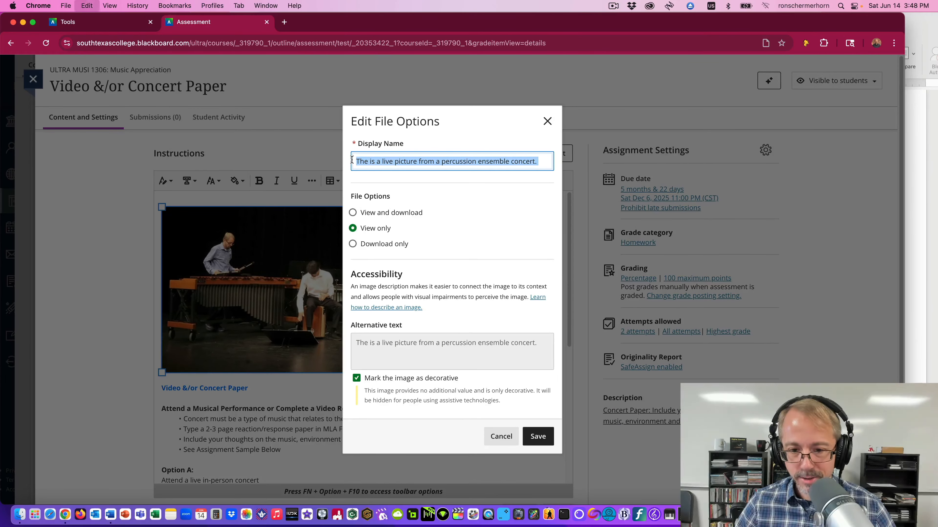
Switch to the Word document and paste the copied description below the Alt Text list.
left_click(902, 165)
left_click(910, 160)
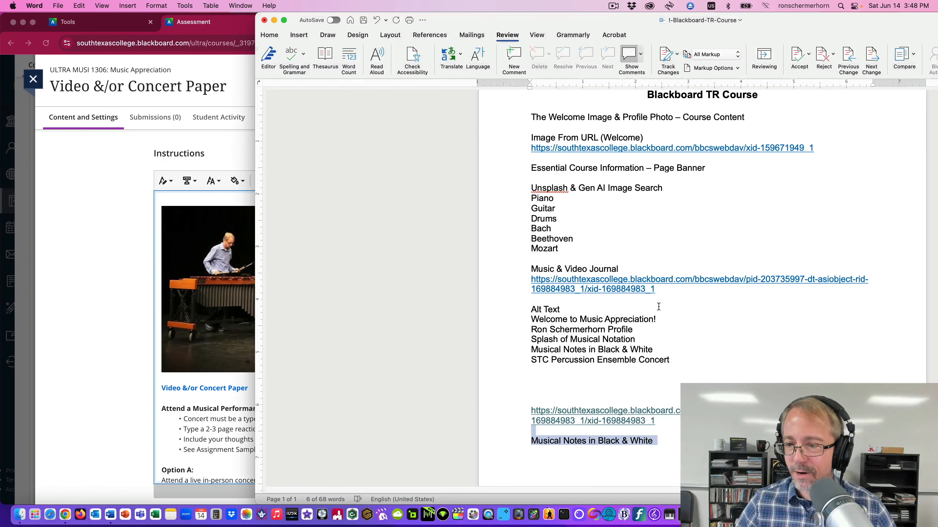
left_click(622, 377)
key("super+v")
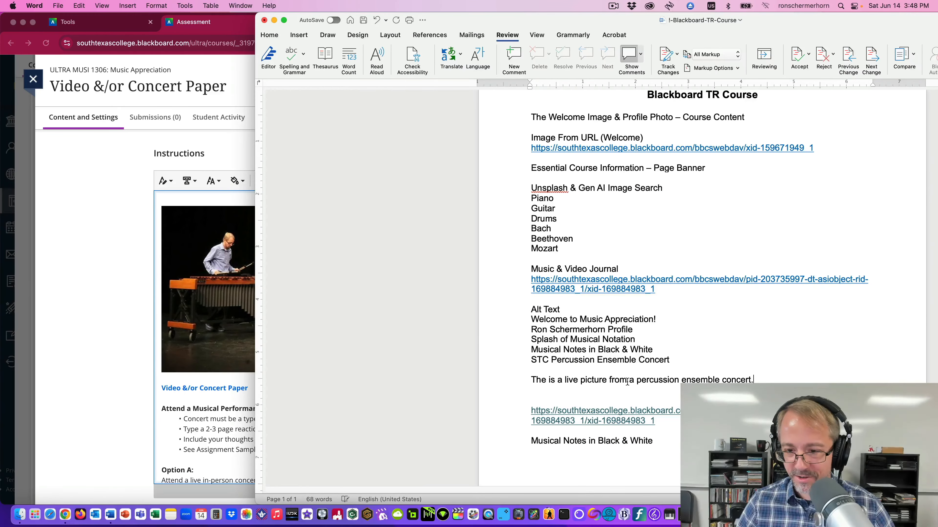
Delete the leftover Blackboard image link and the "Musical Notes in Black & White" line at the end of the document.
left_click_drag(666, 437, 531, 422)
key("BackSpace")
key("BackSpace")
key("BackSpace")
key("BackSpace")
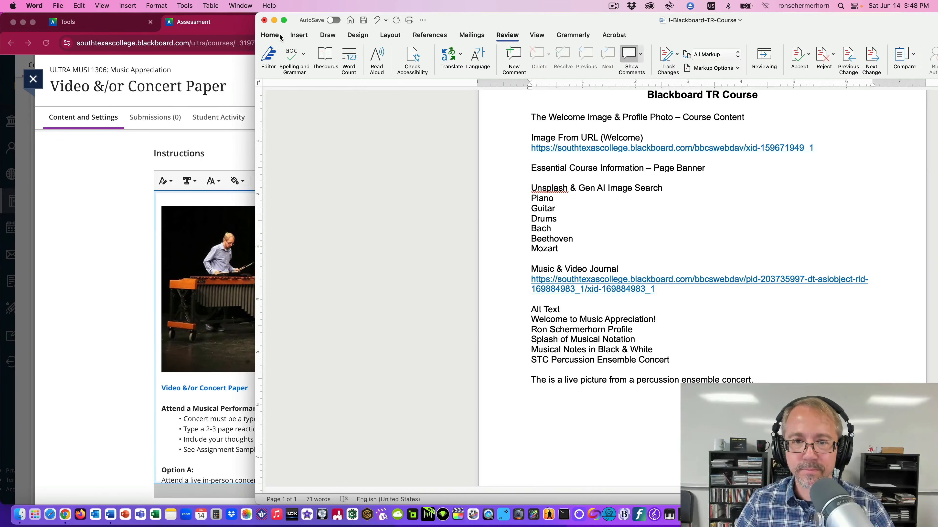
Return to the assignment in Chrome and review the percussion banner's file options without changing them.
left_click_drag(472, 23, 515, 44)
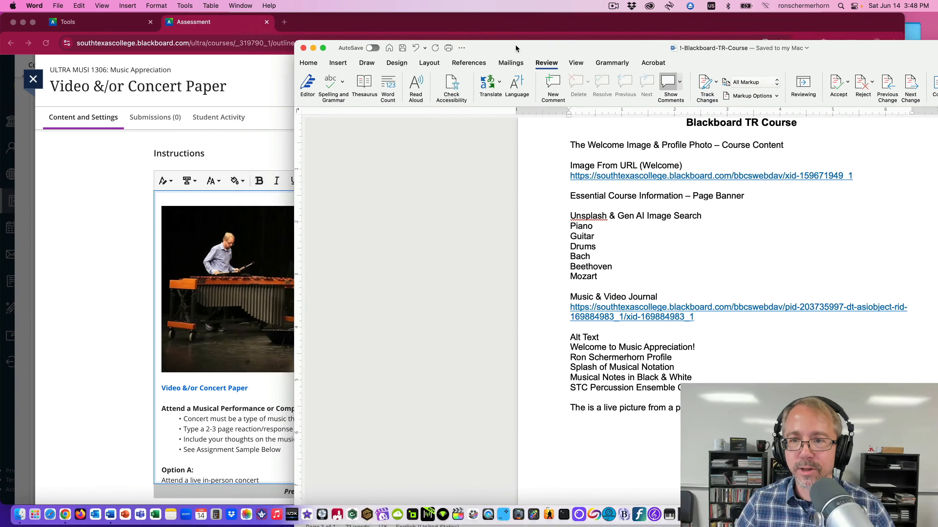
left_click(514, 31)
left_click_drag(399, 18, 441, 19)
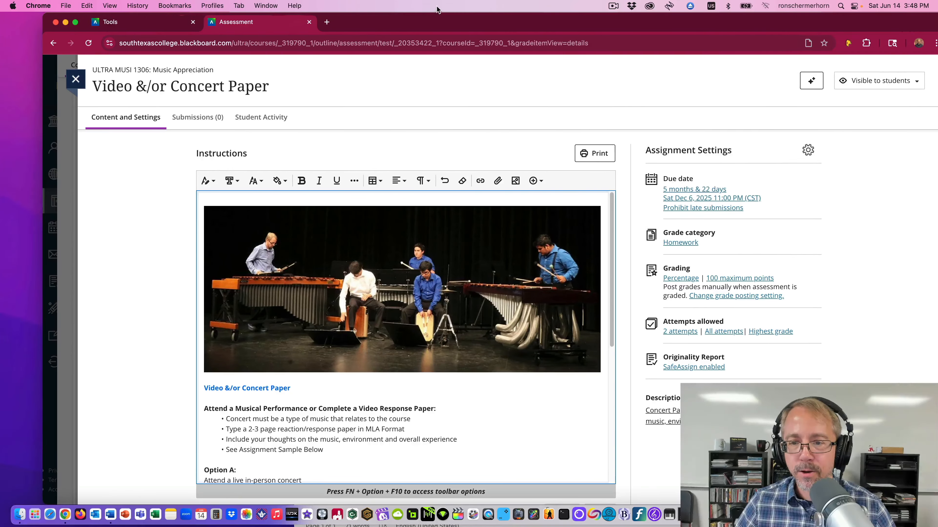
left_click(519, 215)
left_click(516, 181)
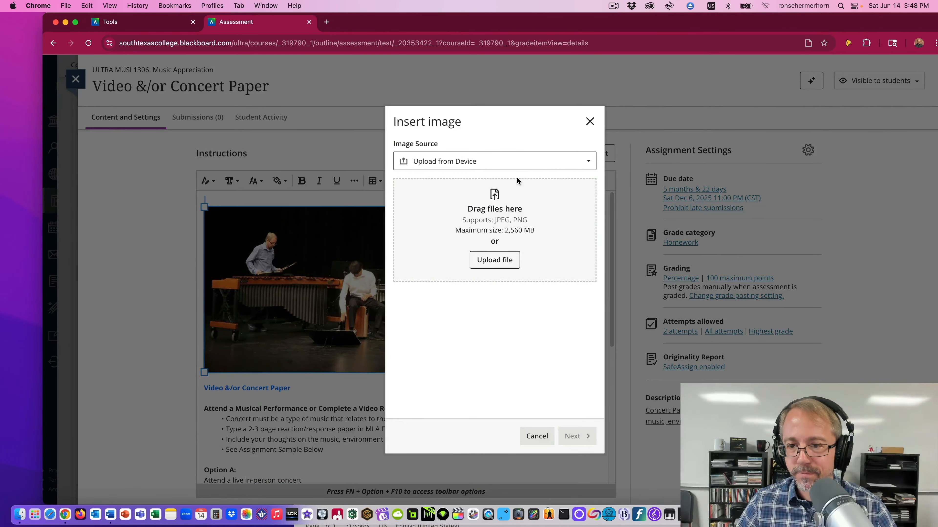
left_click(588, 121)
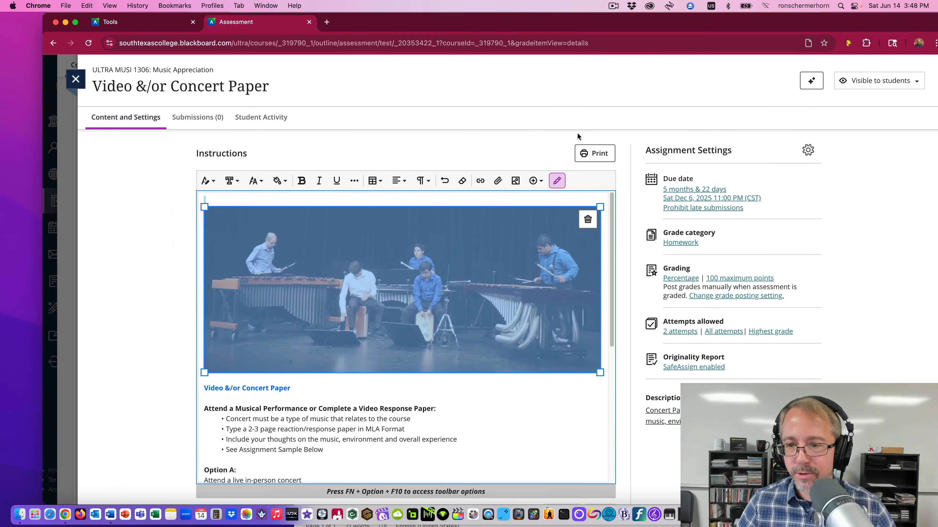
left_click(559, 180)
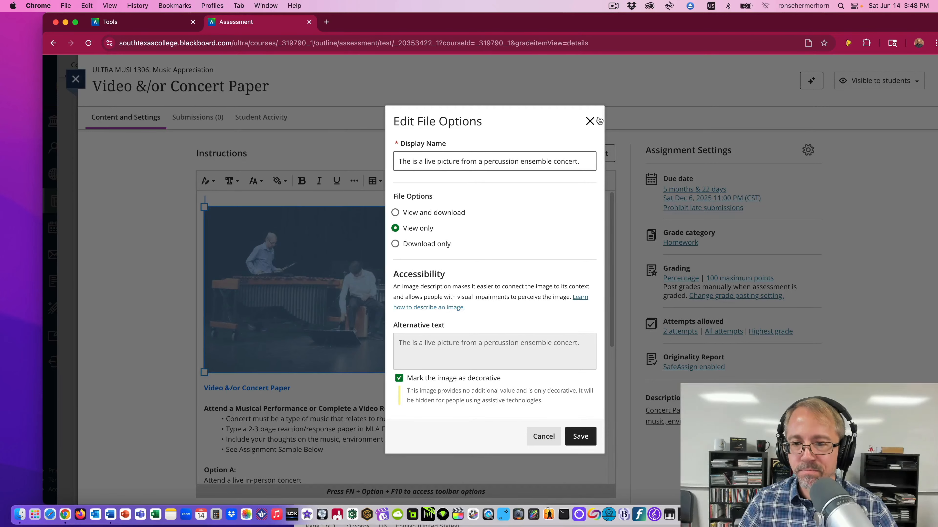
left_click(589, 121)
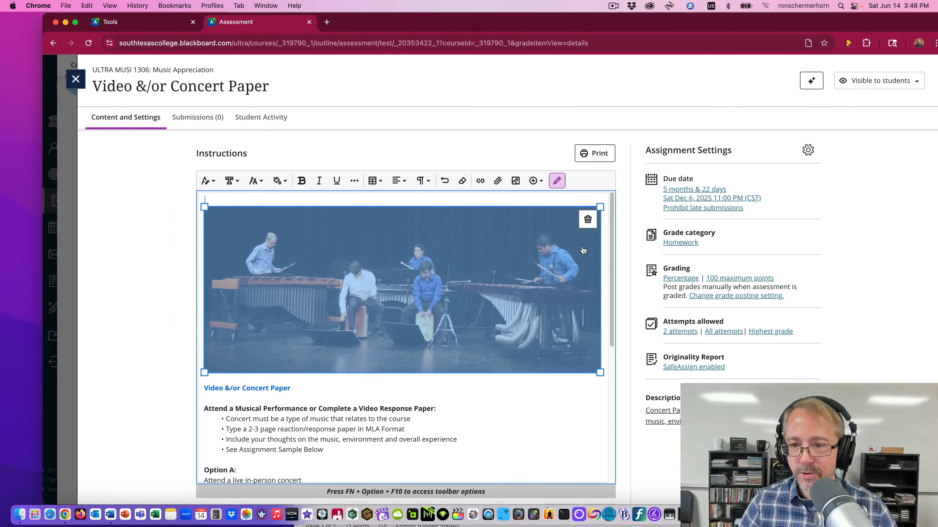
Delete the percussion banner and the blank line above the Video &/or Concert Paper heading, and save the instructions.
left_click(587, 220)
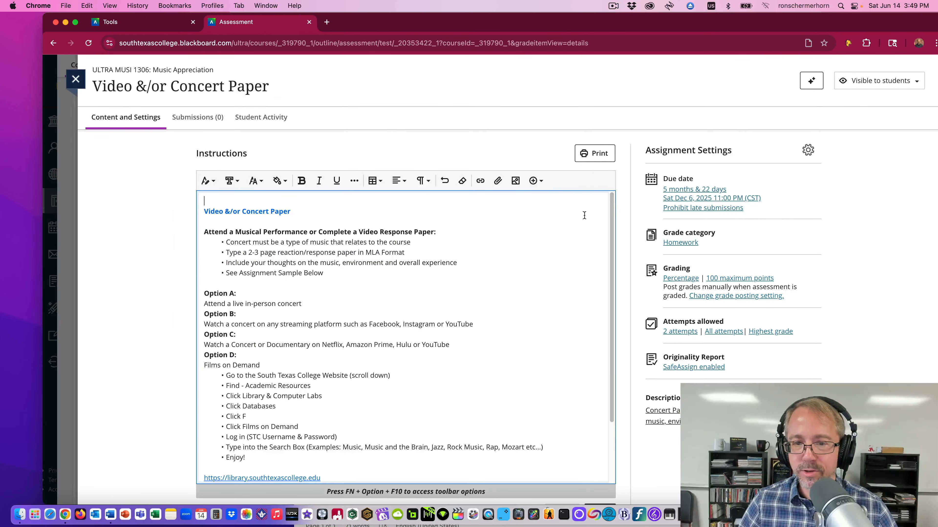
left_click(202, 212)
key("BackSpace")
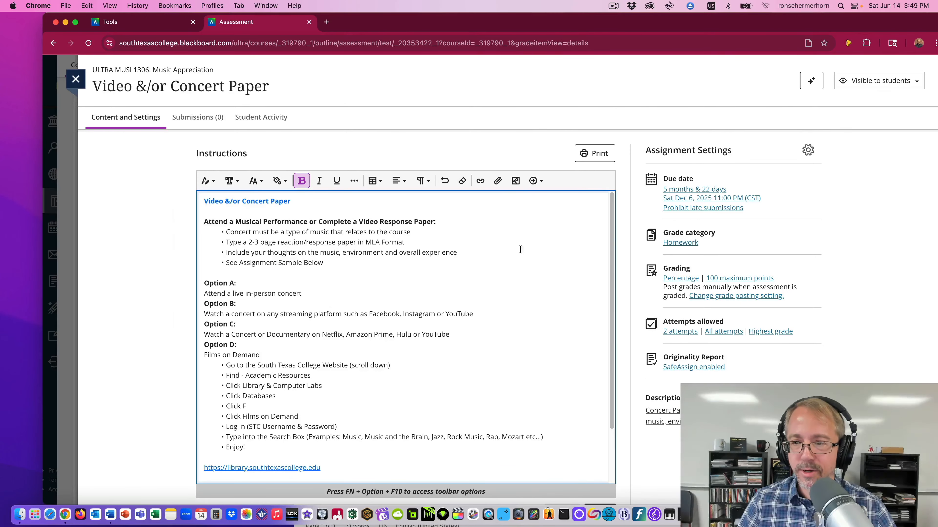
scroll(627, 252, "down", 1)
scroll(606, 295, "down", 2)
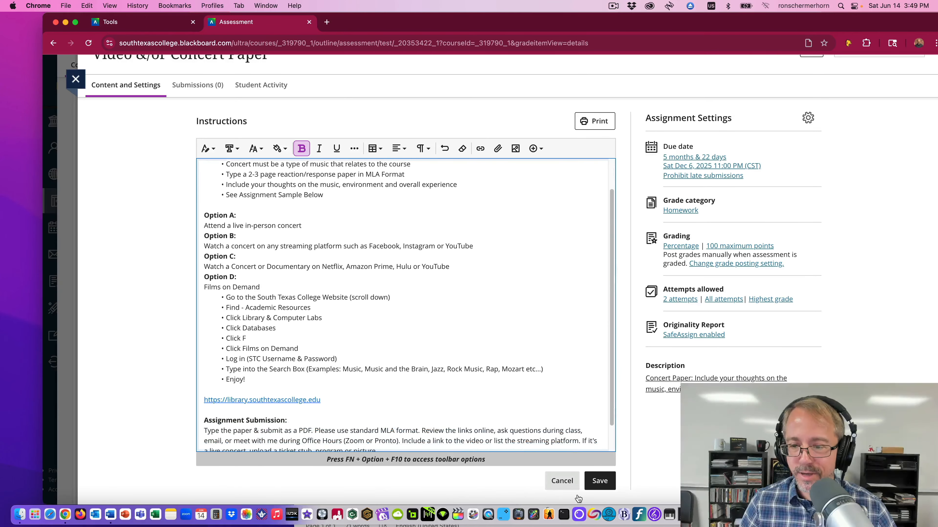
left_click(595, 480)
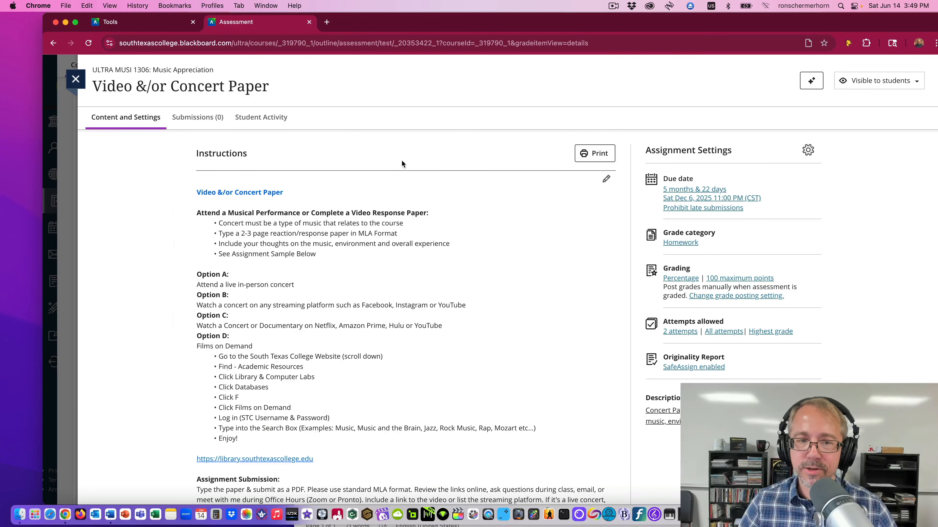
Reopen the instructions for editing and review the image sources and the other content types that can be inserted.
left_click(605, 179)
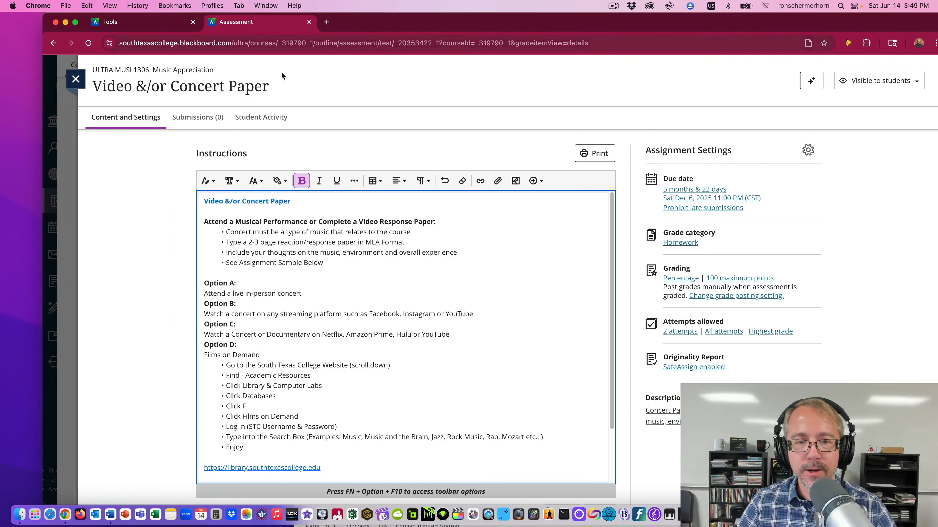
left_click(538, 181)
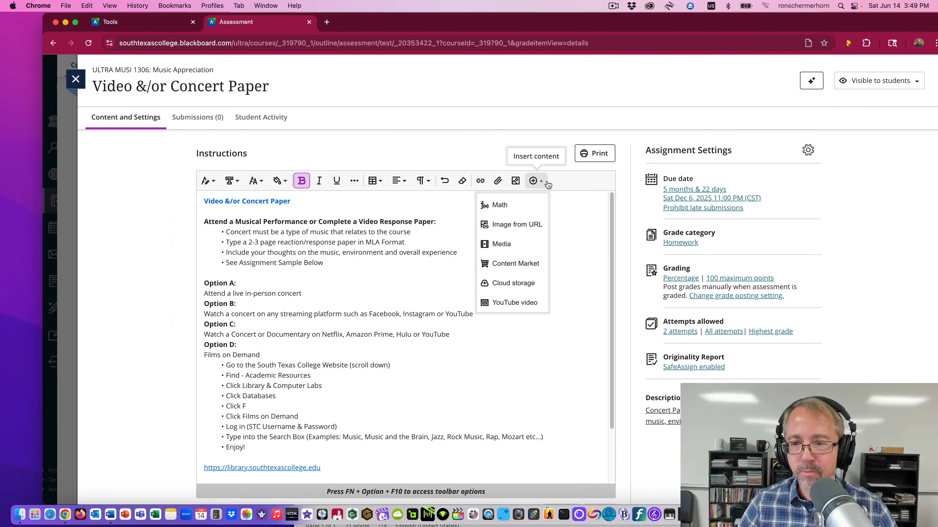
left_click(515, 181)
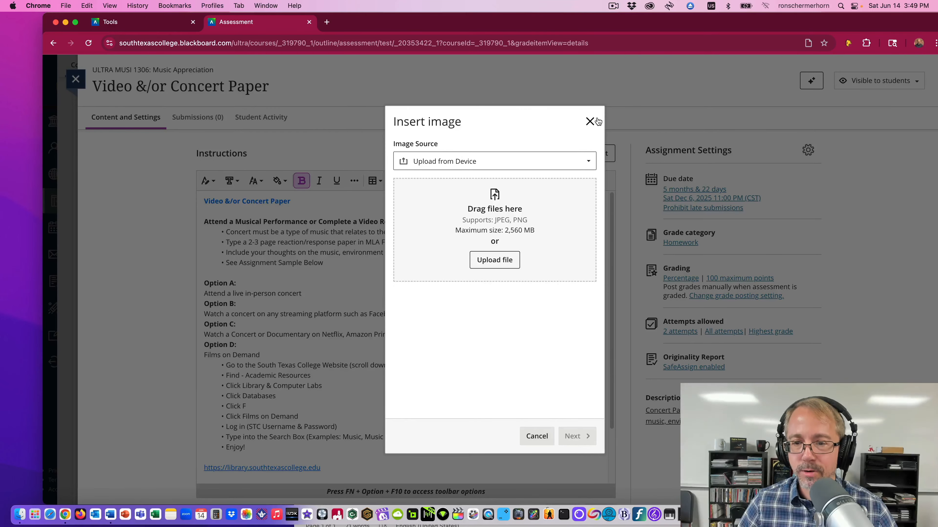
left_click(539, 162)
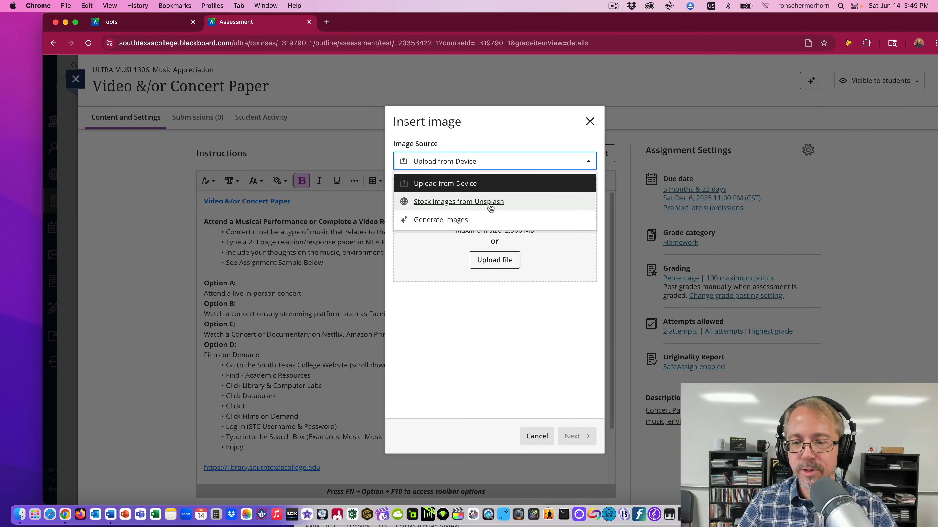
left_click(589, 121)
left_click(589, 120)
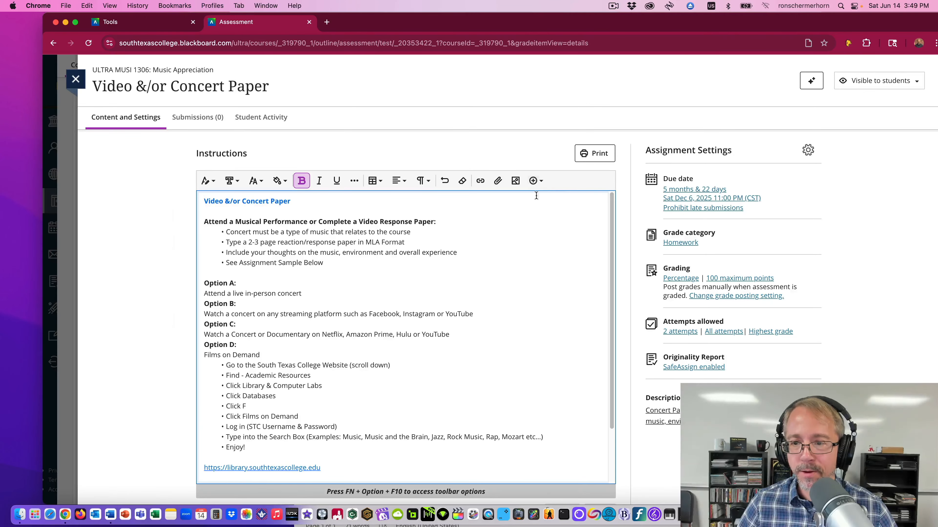
left_click(536, 180)
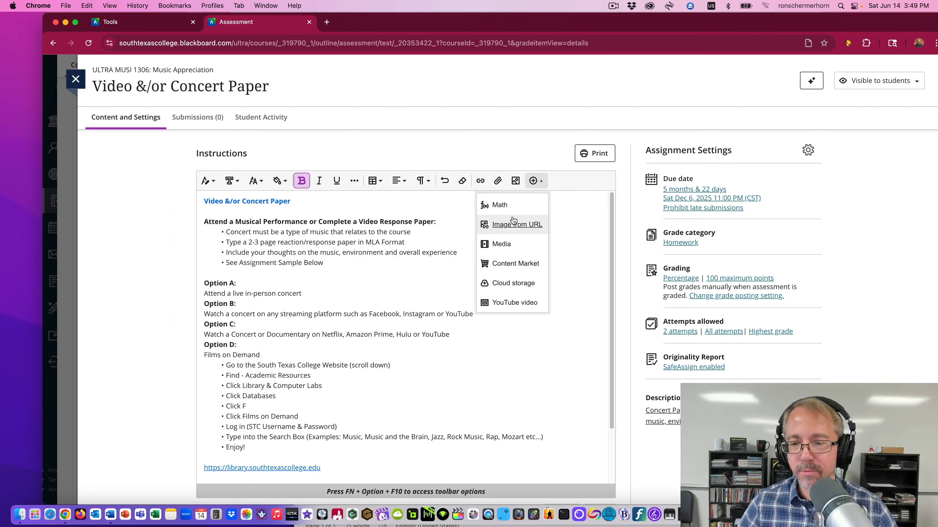
left_click(503, 133)
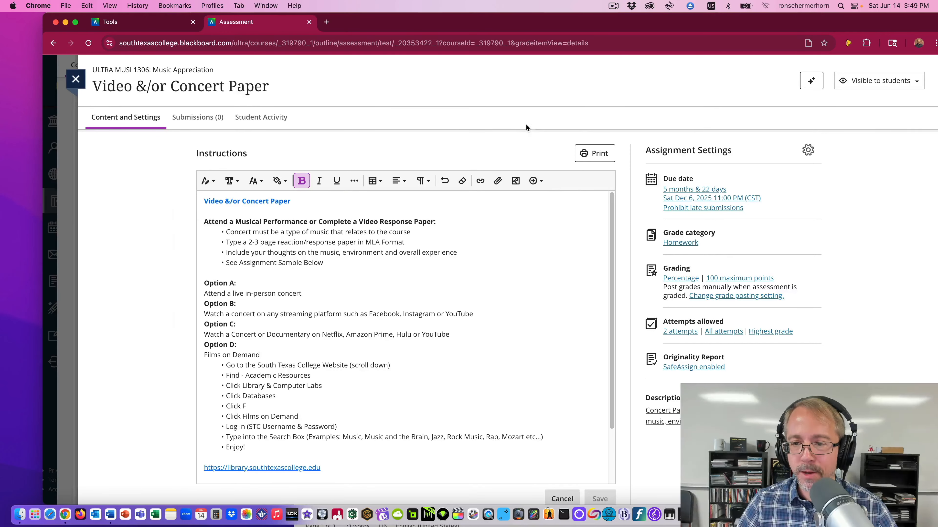
left_click(517, 181)
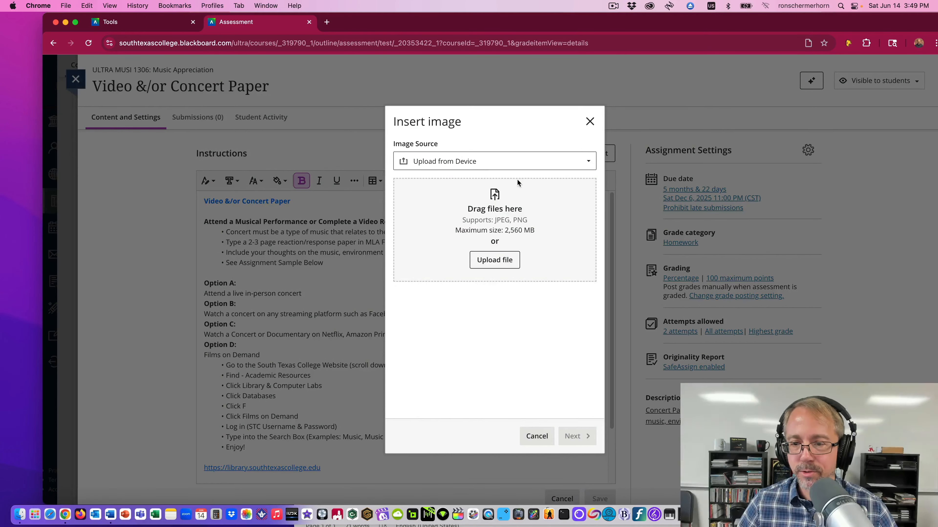
left_click(487, 161)
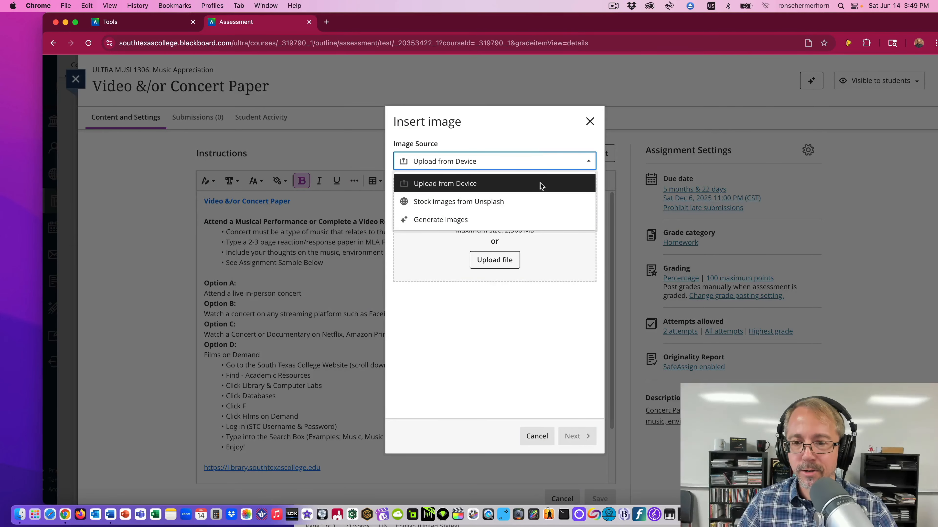
left_click(589, 122)
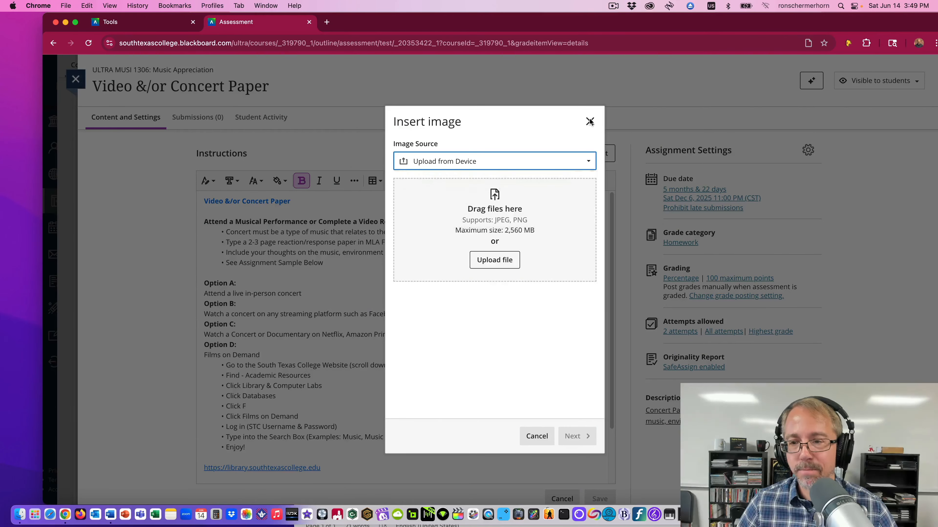
left_click(589, 121)
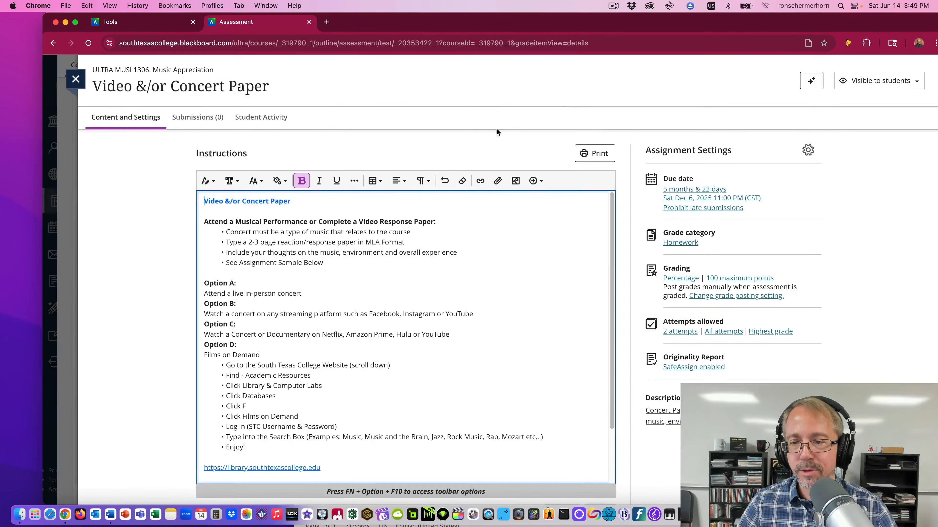
Attach 12-Catching-Shadows.jpeg from the Blackboard TR folder to the instructions.
left_click(498, 181)
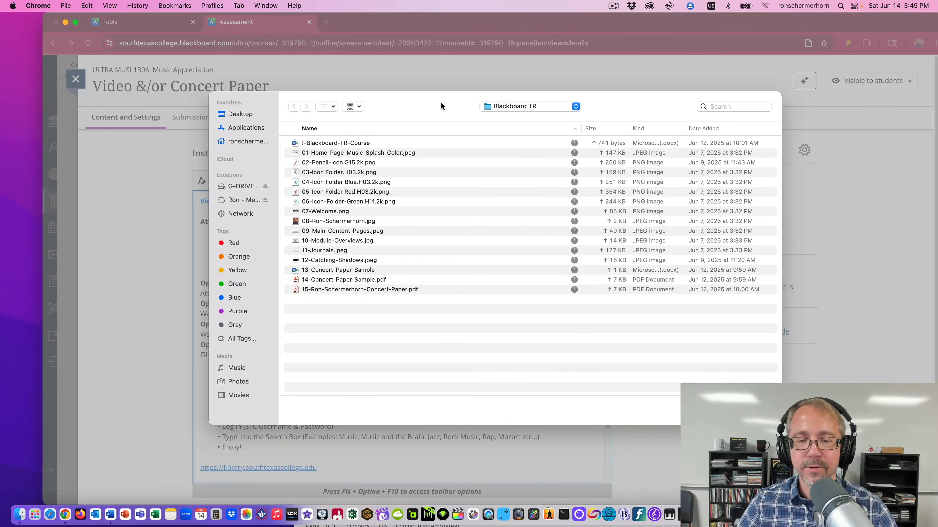
left_click(359, 260)
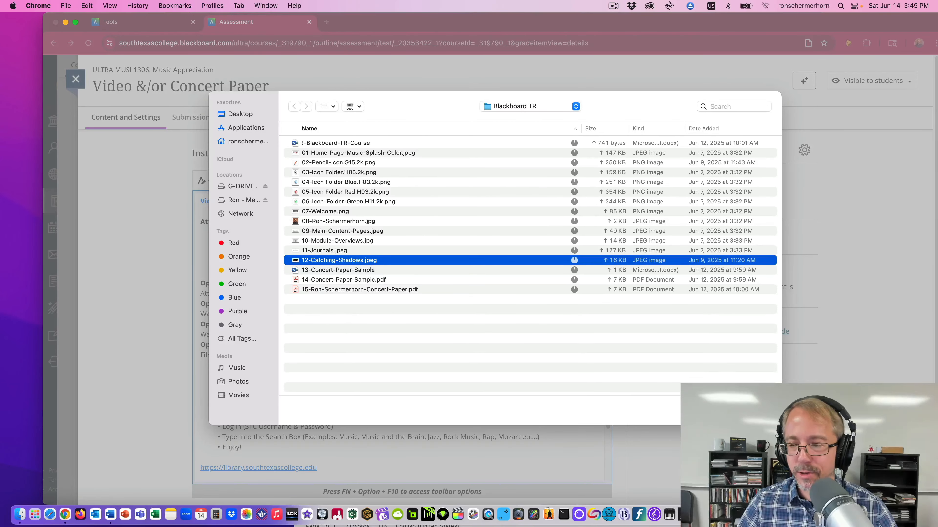
left_click(757, 411)
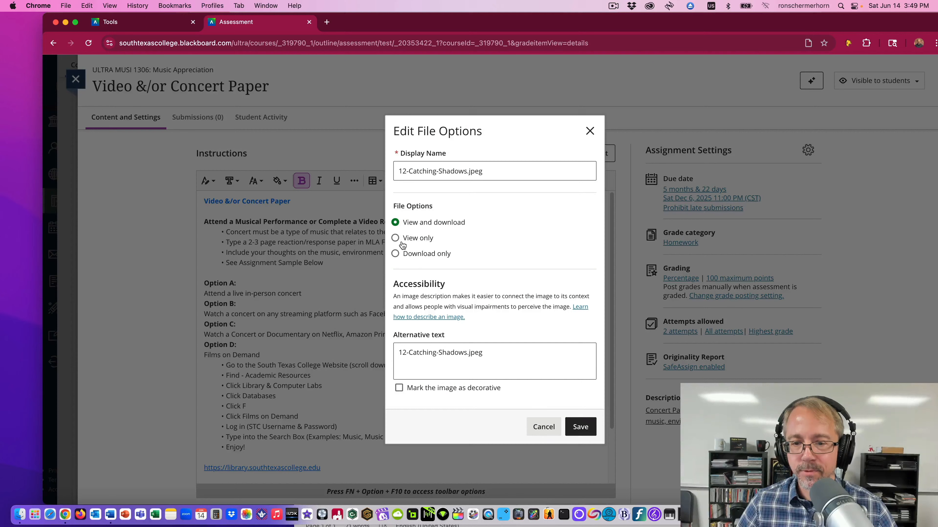
Make the attached image view only, set its display name and alternative text to "The is a live picture from a percussion ensemble concert.", and save the file options.
left_click(395, 237)
left_click_drag(483, 174, 381, 173)
key("BackSpace")
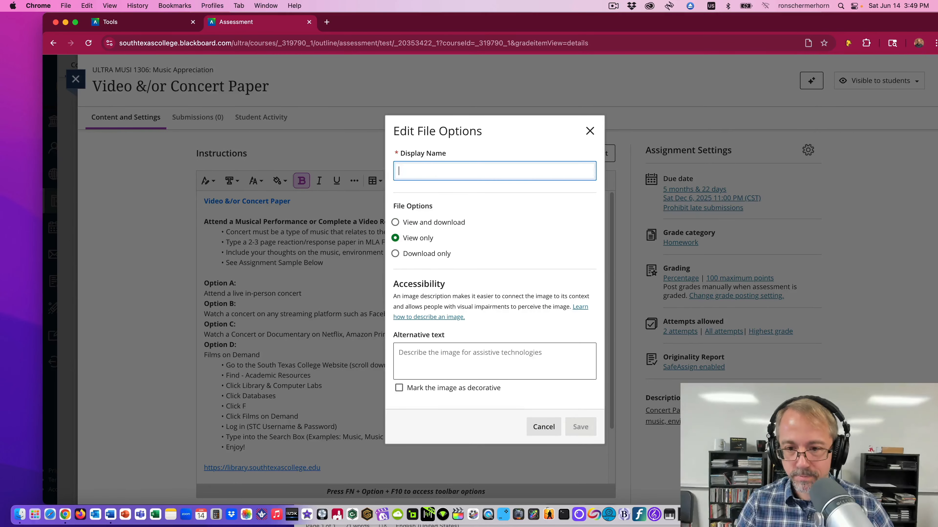
type("The is a live picture from a percussion ensemble concert.")
left_click(399, 388)
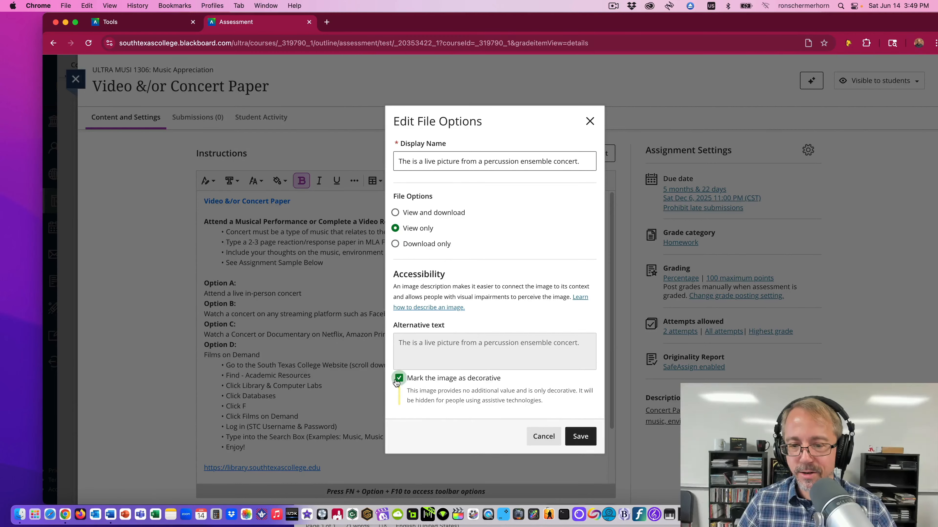
left_click(398, 378)
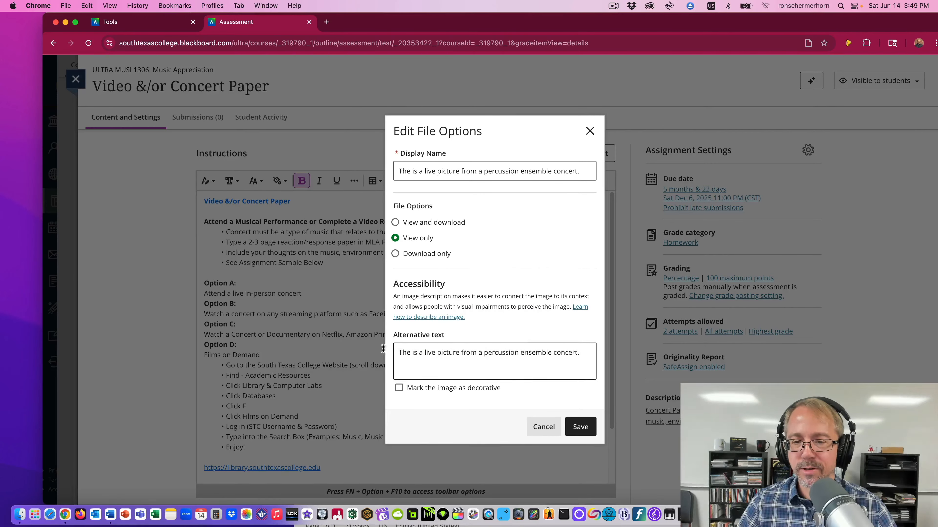
left_click(581, 428)
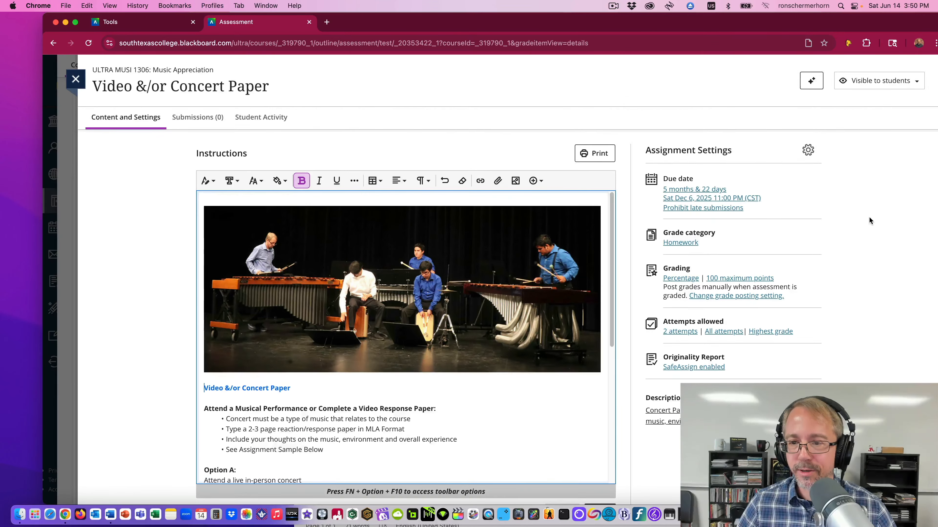
Save the assignment instructions and look over how the banner appears above the text.
scroll(869, 217, "down", 1)
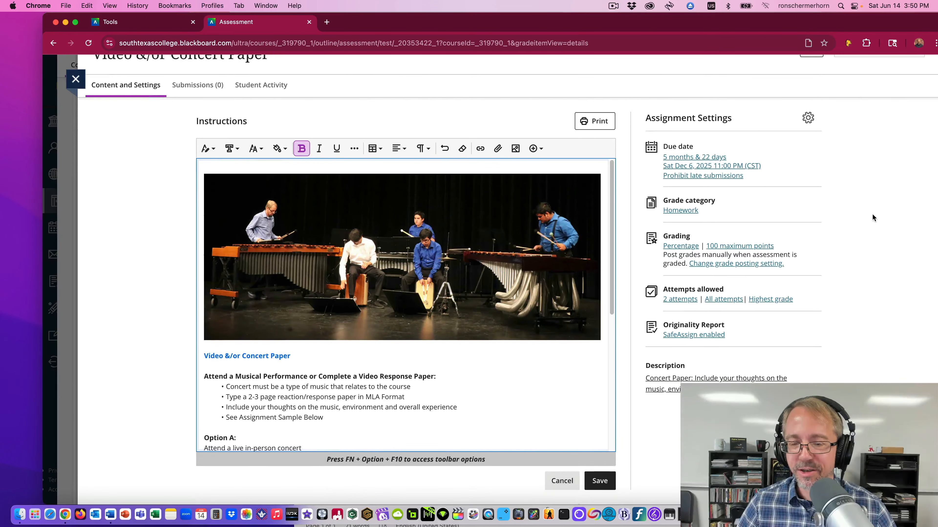
left_click(600, 482)
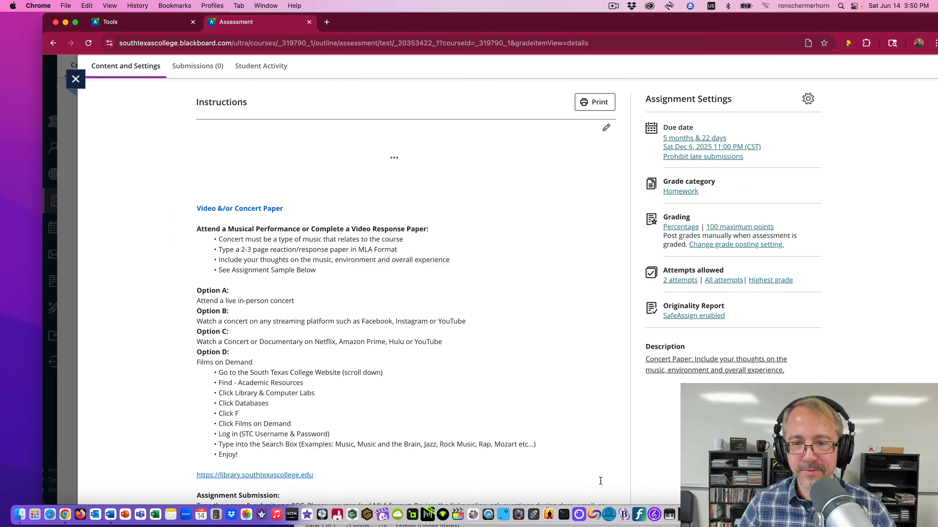
scroll(480, 297, "down", 5)
scroll(468, 277, "down", 2)
scroll(458, 255, "up", 8)
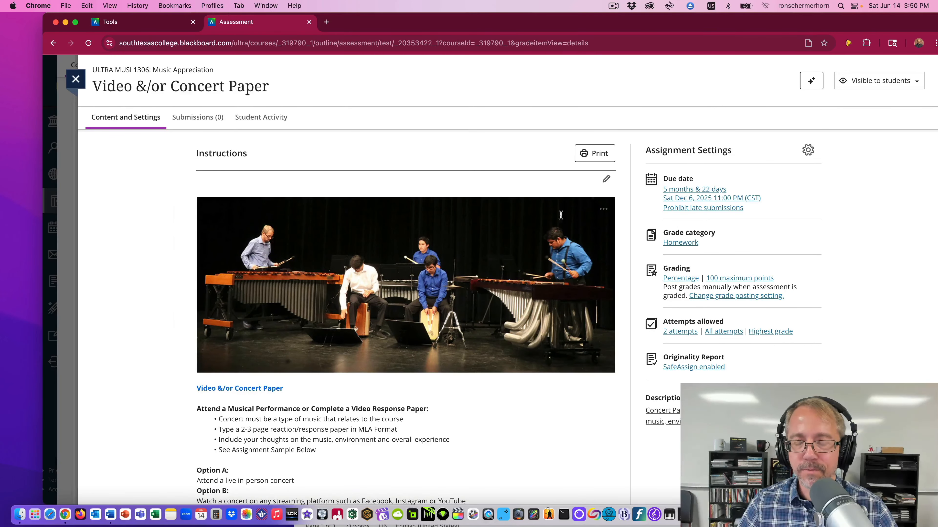
Reopen the instructions for editing and delete the percussion banner.
left_click(606, 180)
left_click(251, 228)
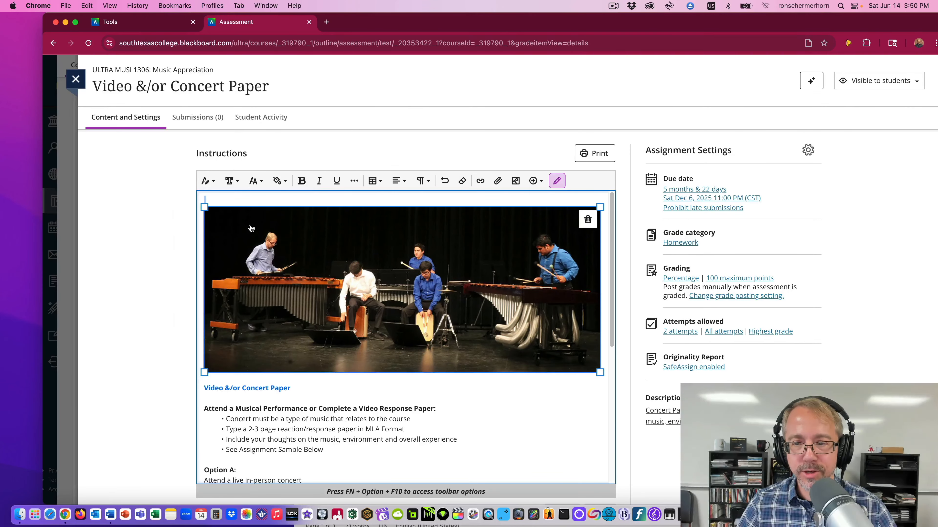
left_click(588, 219)
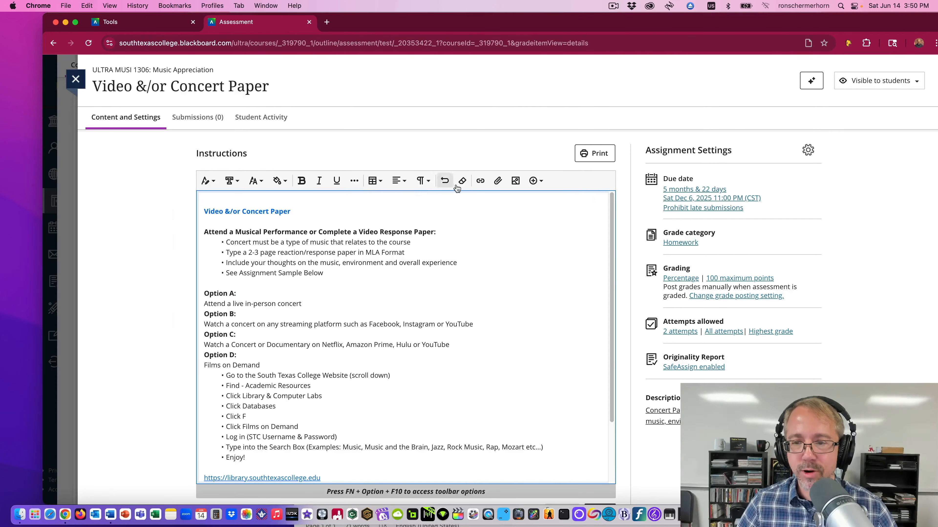
left_click(536, 184)
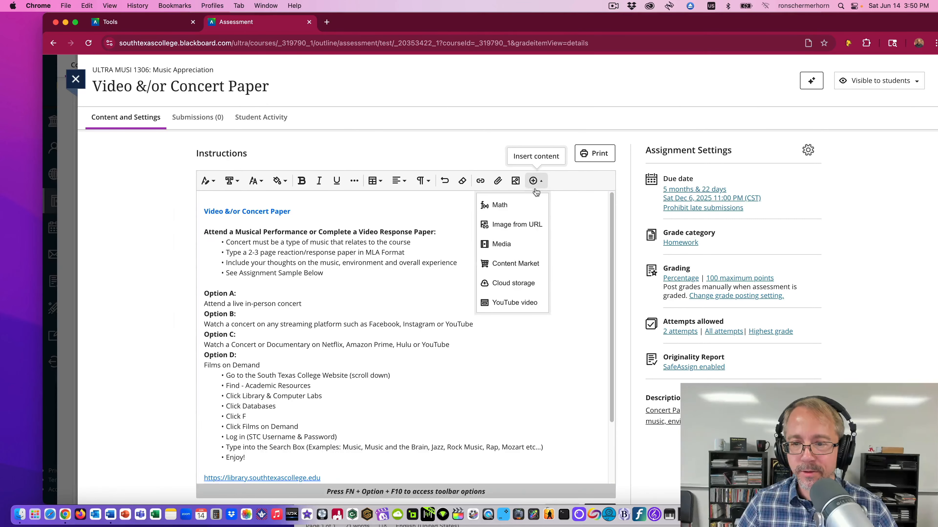
left_click(517, 225)
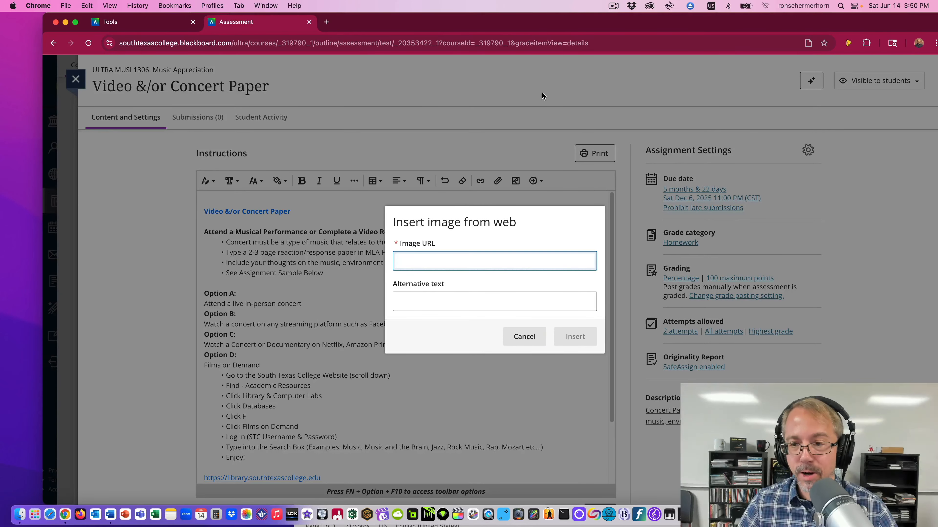
left_click(524, 336)
Insert 12-Catching-Shadows.jpeg from the Blackboard TR folder as an uploaded image, keeping the Original aspect ratio.
left_click(515, 181)
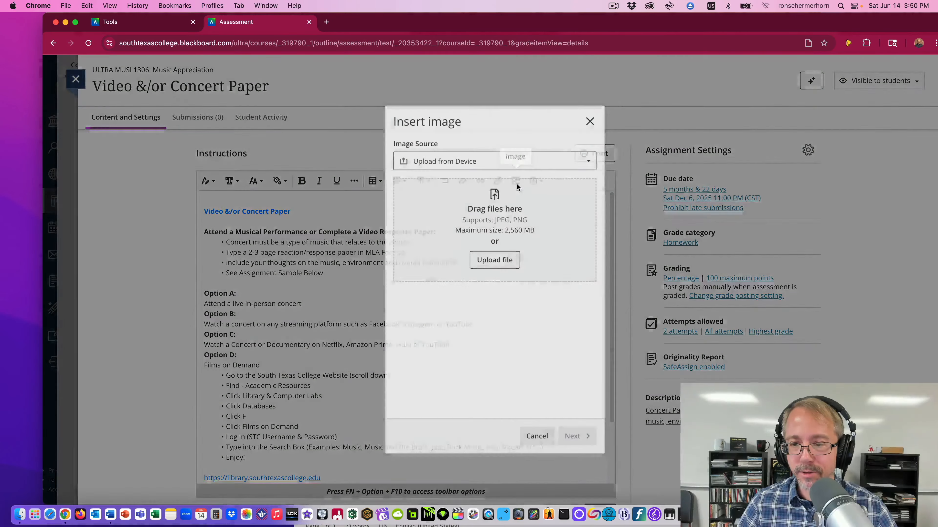
left_click(495, 261)
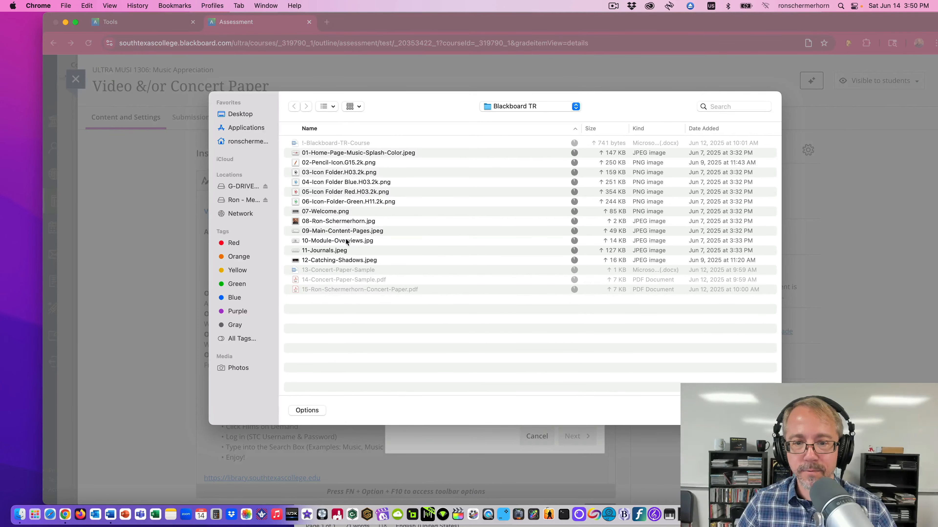
left_click(357, 261)
key("Return")
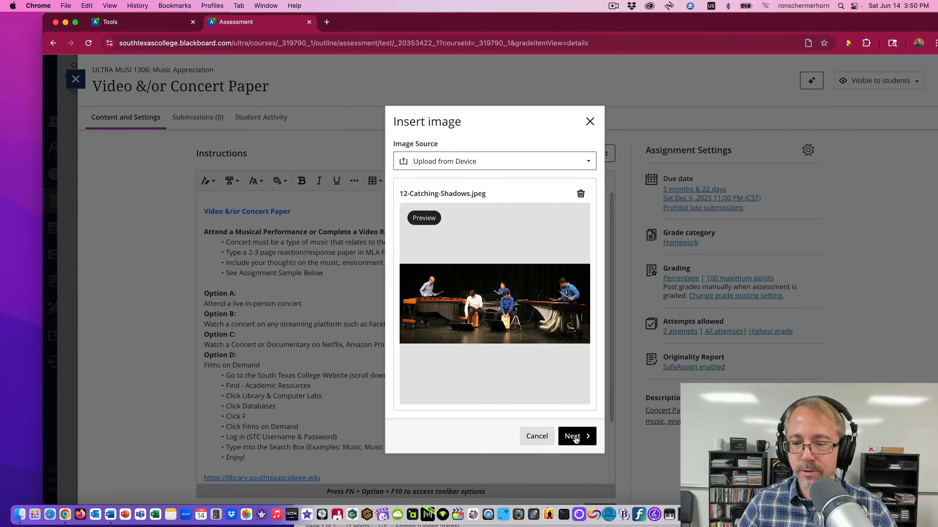
left_click(575, 437)
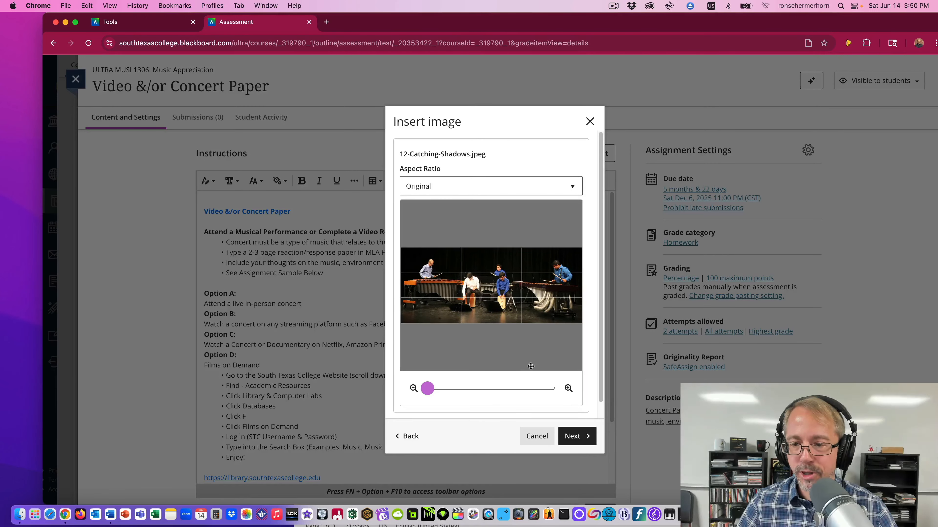
left_click(579, 439)
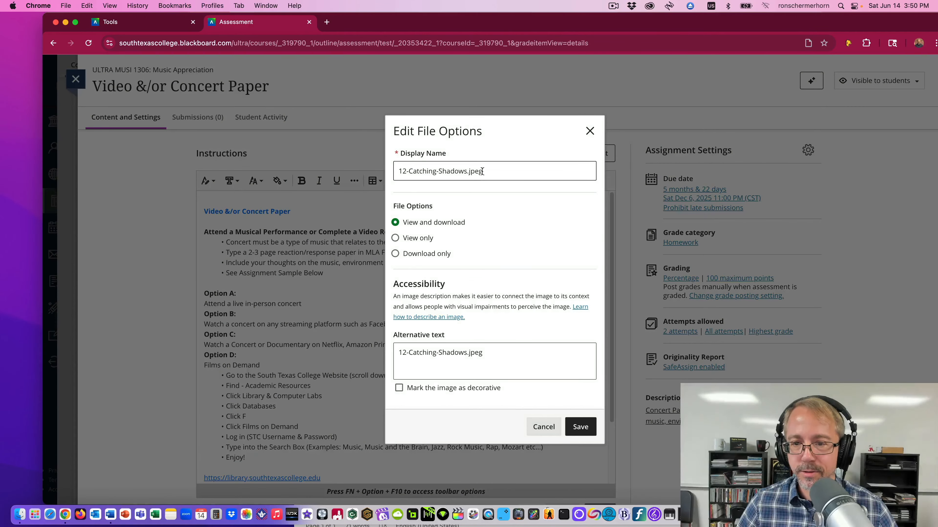
Name the image "The is a live picture from a percussion ensemble concert.", also as alternative text, make it view only, and save its file options.
type("The is a live picture from a percussion ensemble concert.")
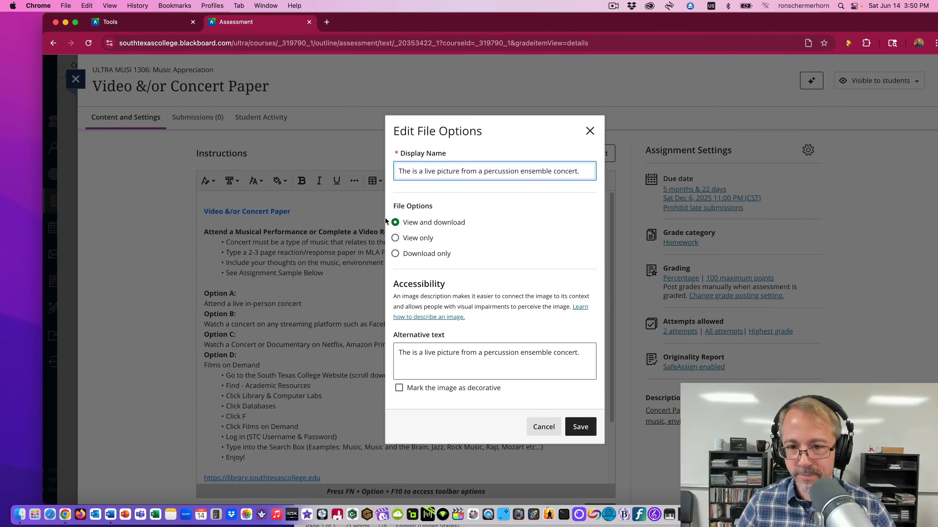
left_click(395, 238)
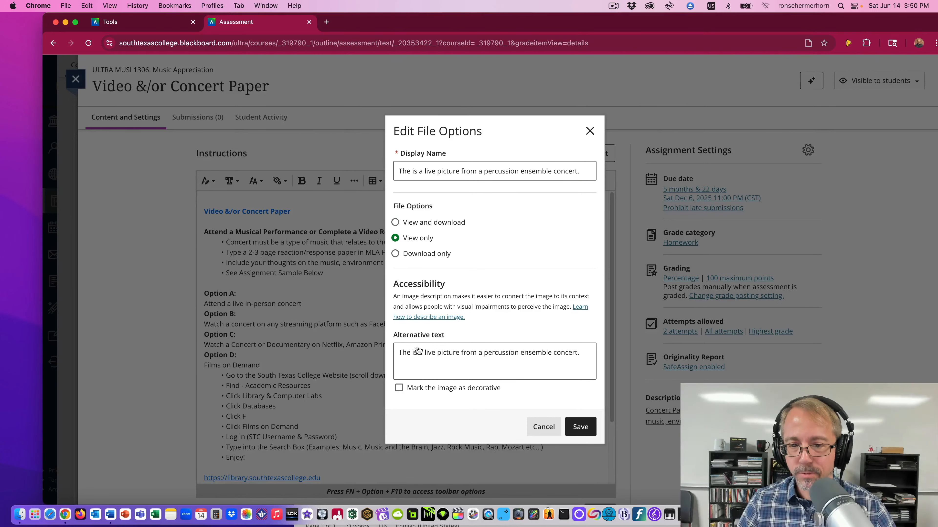
left_click(580, 427)
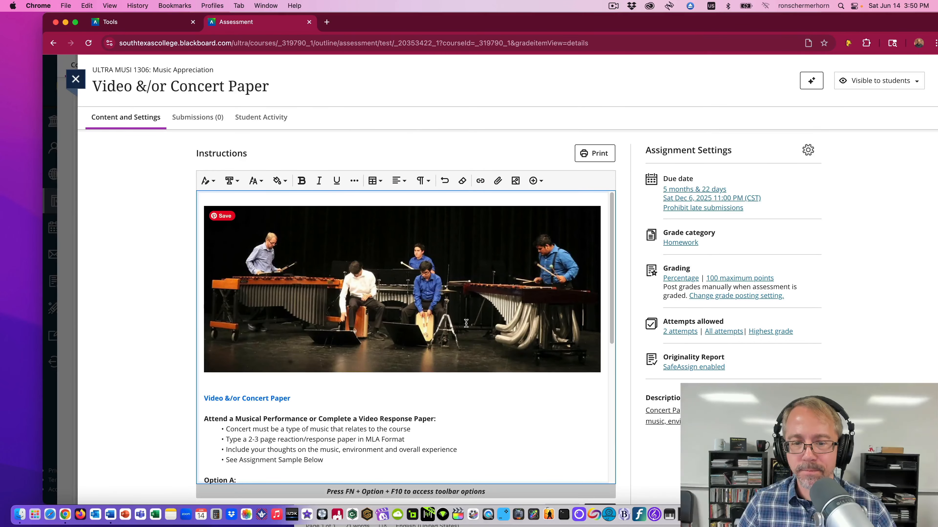
Save the instructions with the reinserted percussion banner and review the whole assignment page.
scroll(202, 302, "down", 3)
scroll(202, 302, "down", 1)
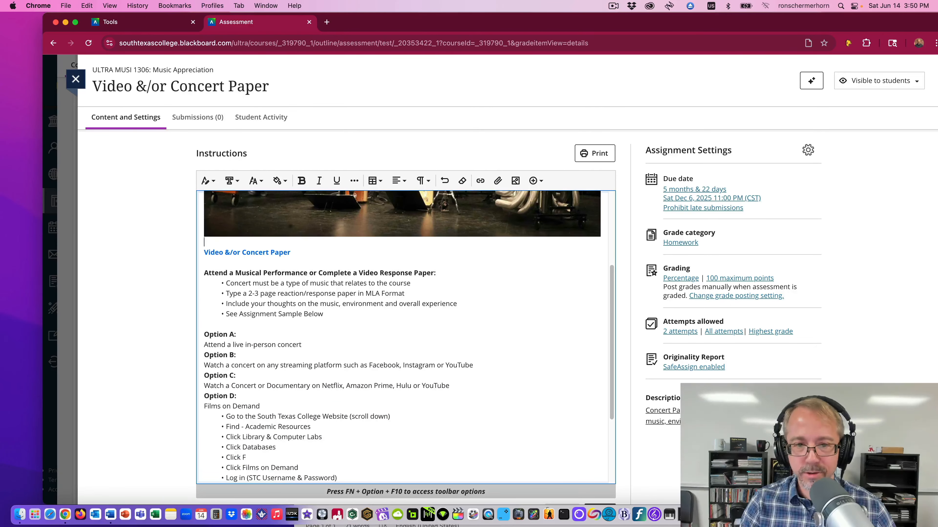
scroll(459, 321, "down", 2)
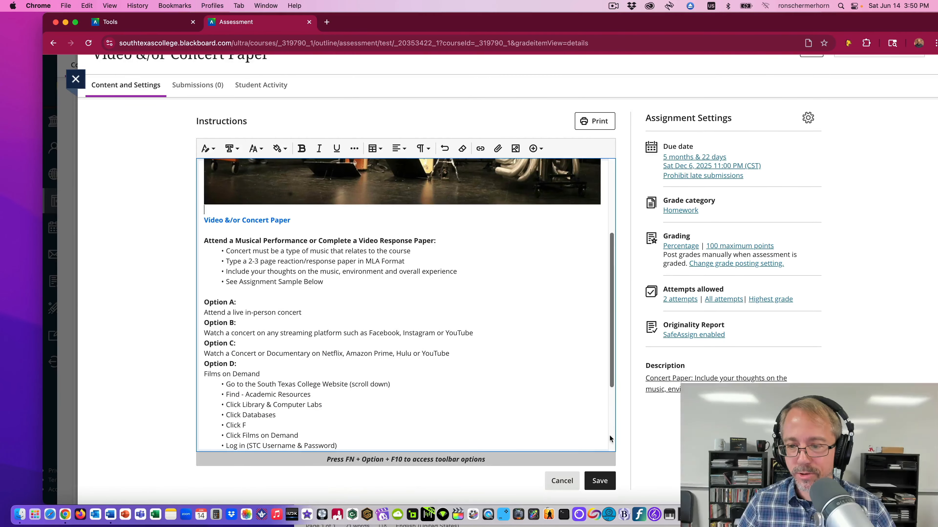
left_click(596, 481)
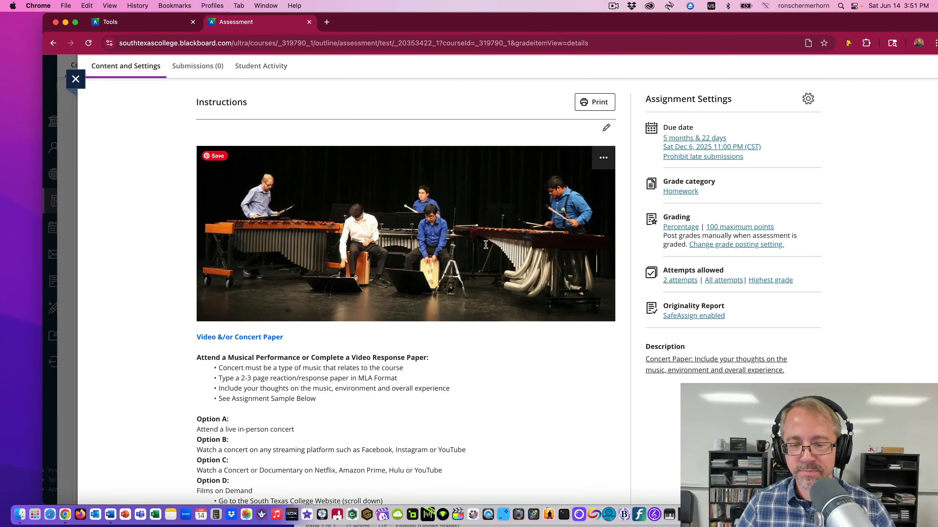
scroll(483, 221, "down", 5)
scroll(483, 206, "up", 7)
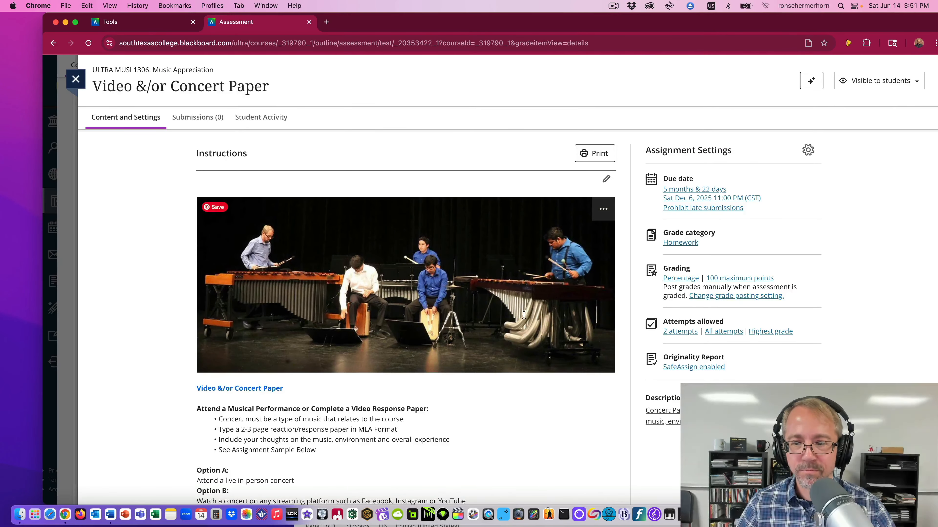
scroll(550, 250, "down", 1)
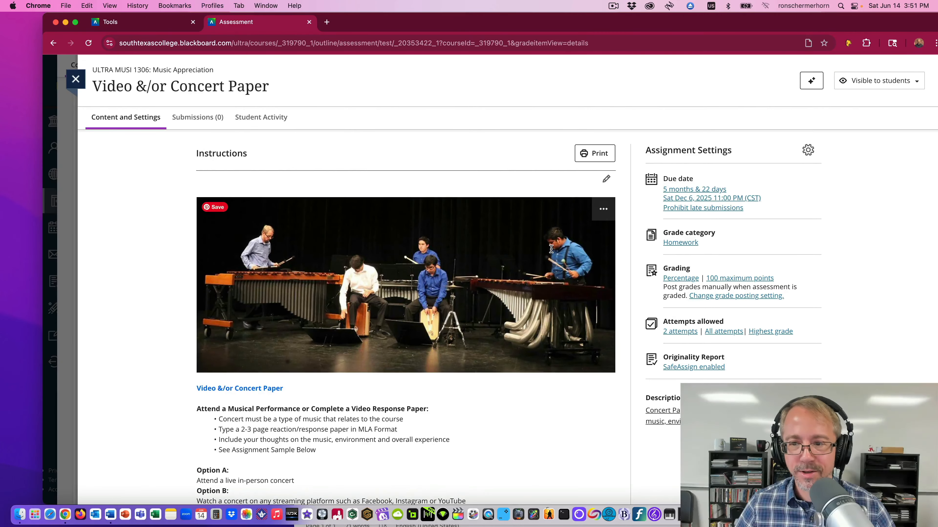
scroll(550, 248, "down", 10)
scroll(550, 248, "up", 10)
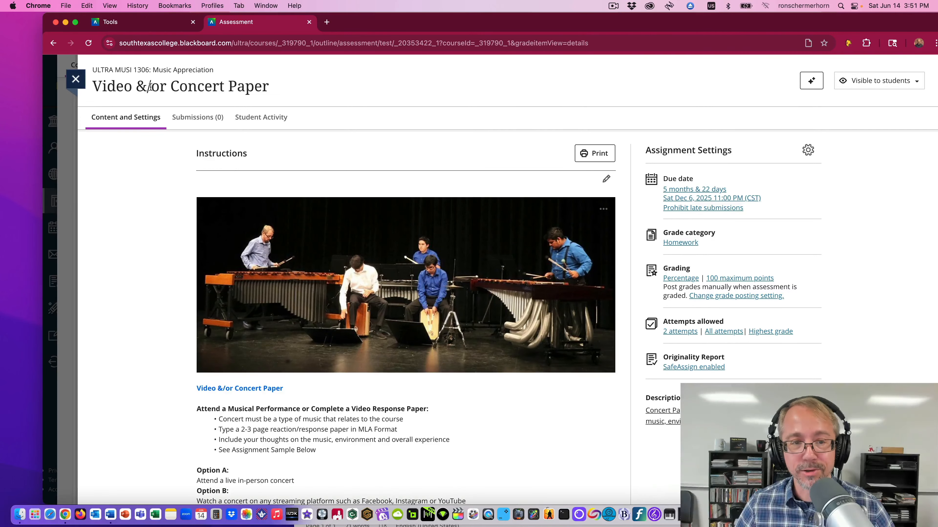
Close the assignment and collapse the Module 4 - The Classical Era folder in the course content.
left_click(76, 80)
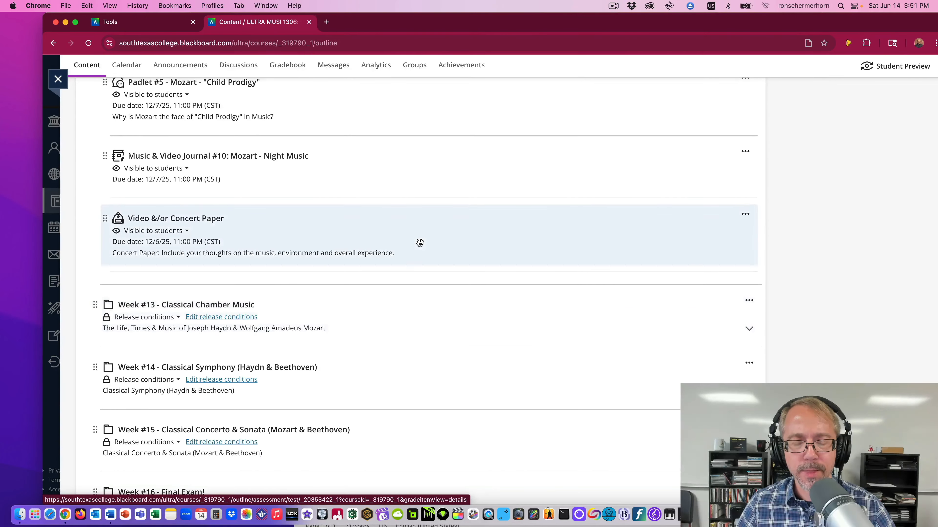
scroll(420, 243, "down", 1)
scroll(421, 247, "up", 4)
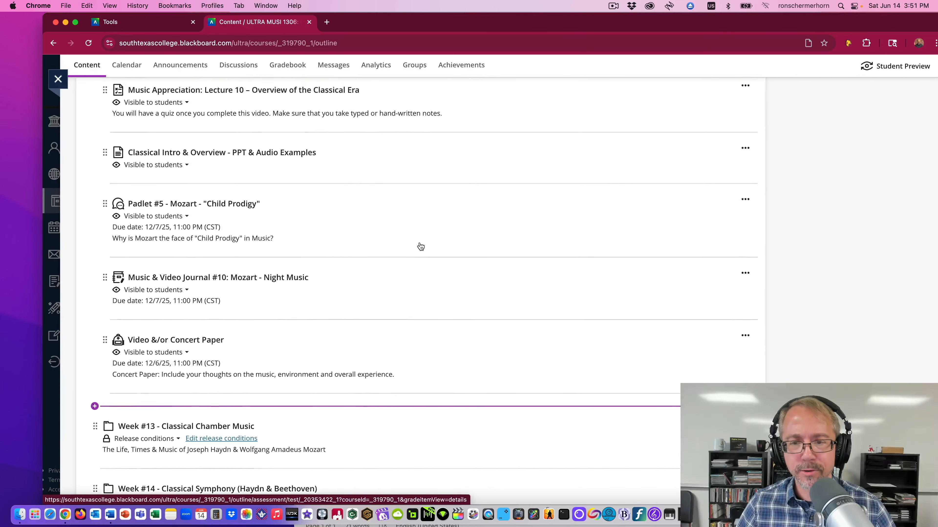
scroll(420, 247, "up", 13)
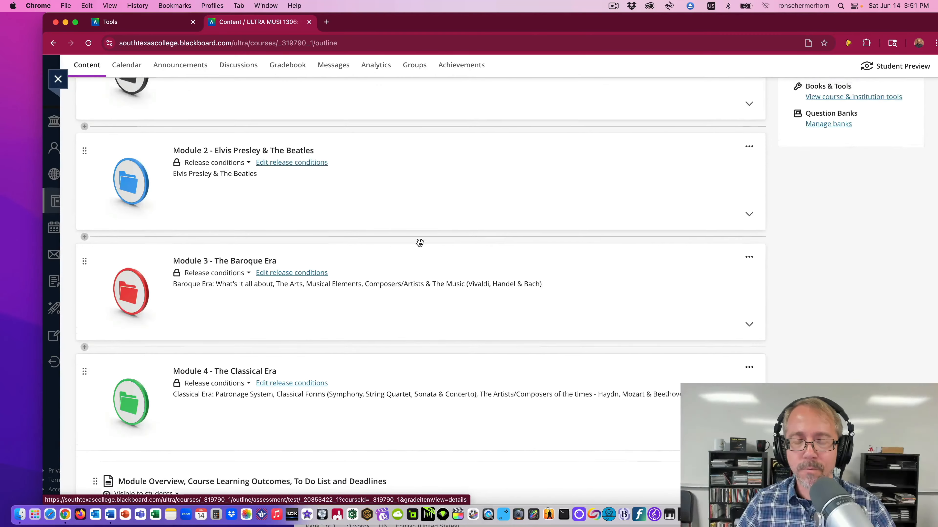
scroll(419, 243, "up", 10)
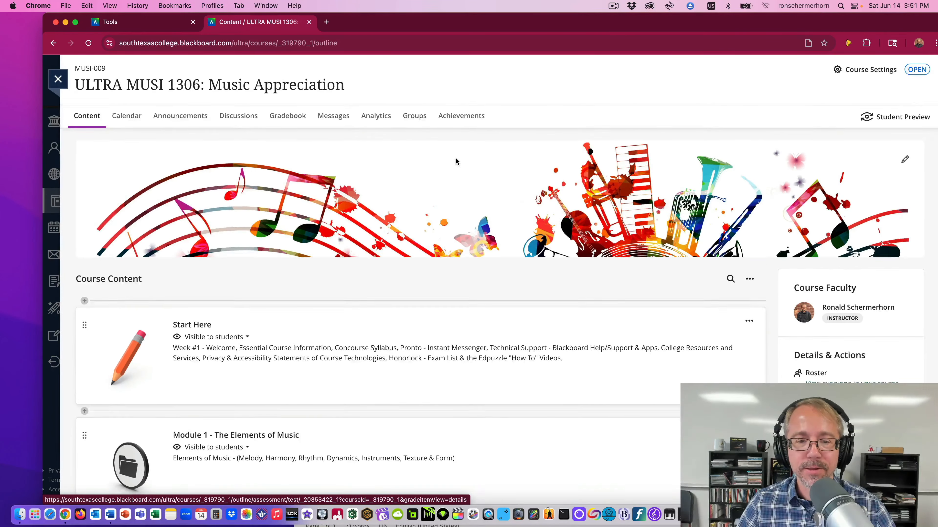
scroll(462, 160, "down", 13)
scroll(468, 162, "down", 5)
scroll(517, 181, "up", 2)
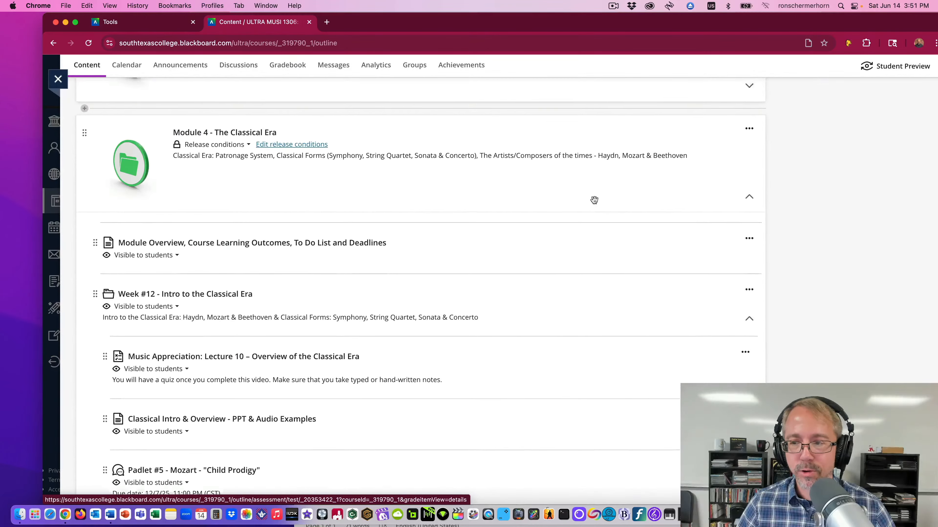
scroll(561, 228, "up", 15)
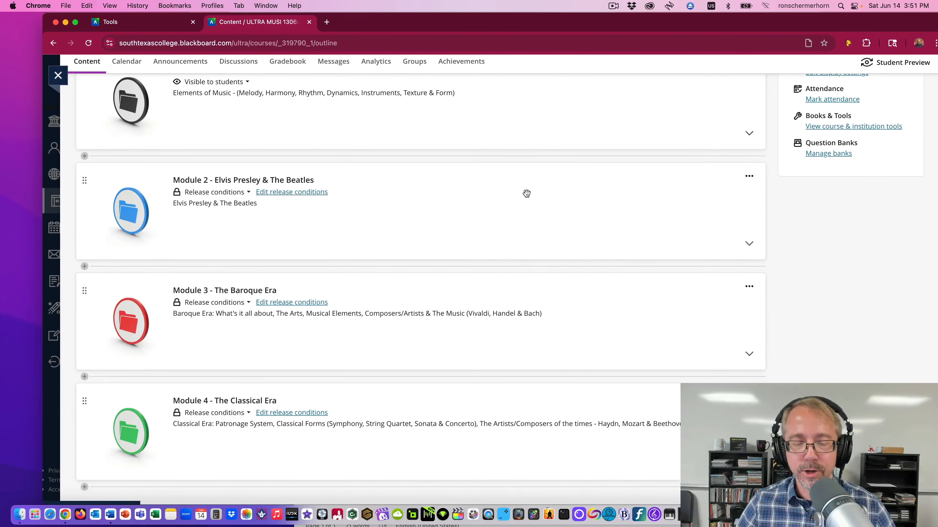
scroll(527, 194, "down", 10)
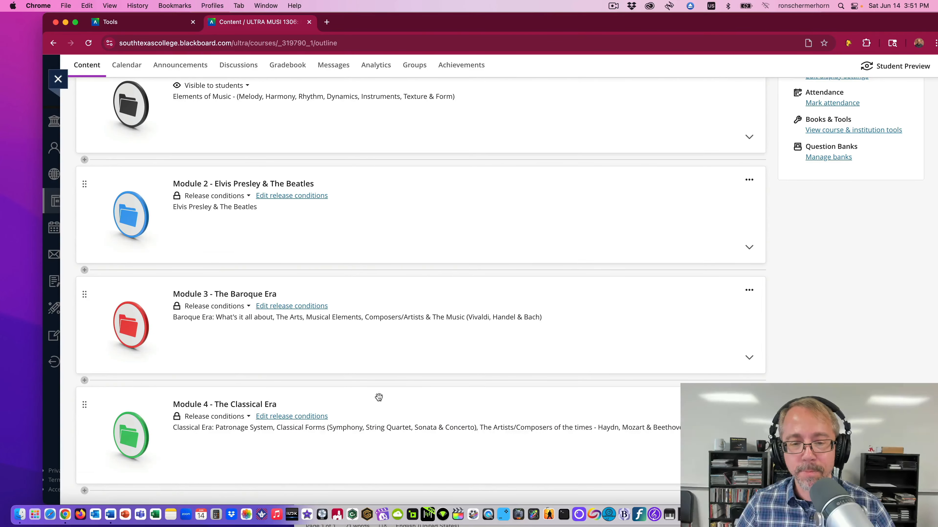
scroll(388, 366, "up", 3)
scroll(388, 365, "down", 3)
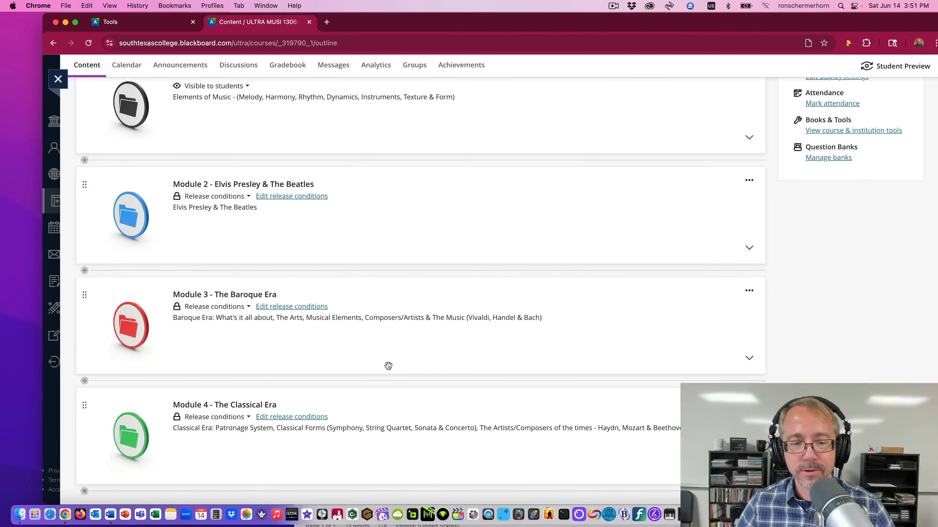
scroll(388, 366, "up", 9)
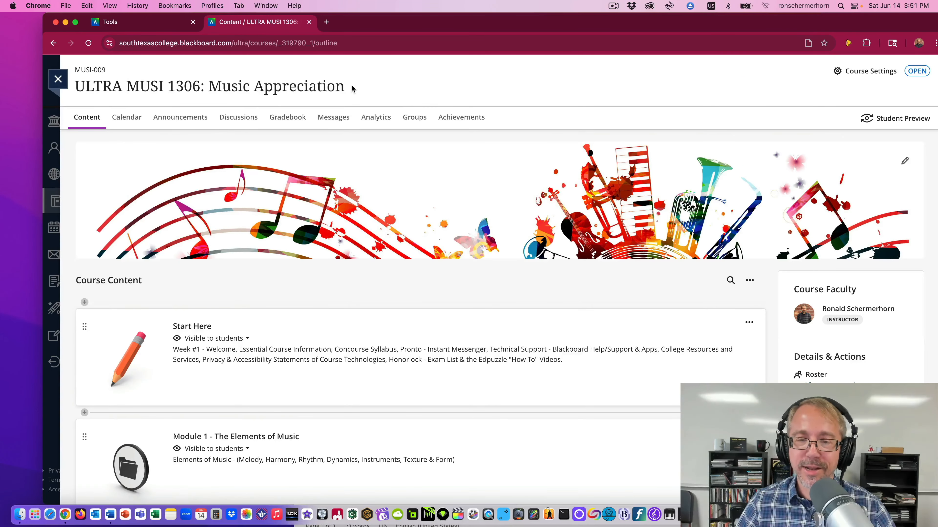